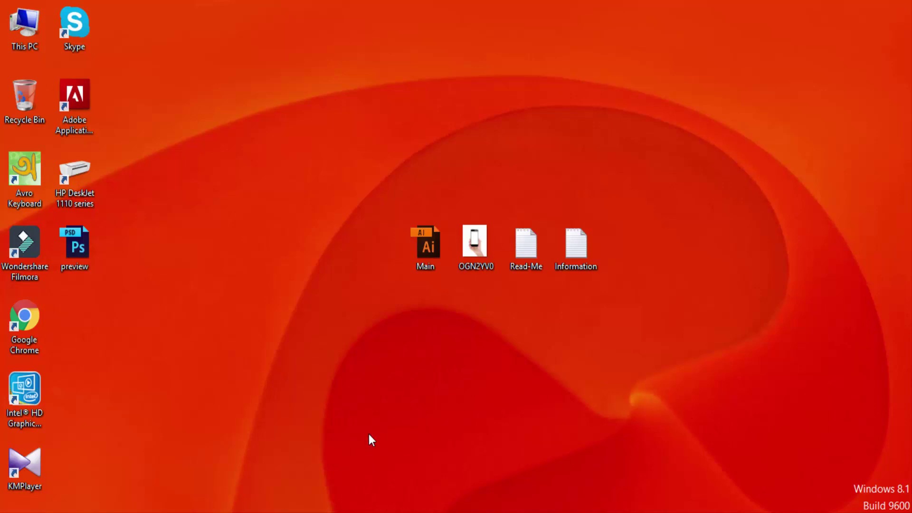
# - Bring Chrome back over the desktop and browse the 2017 best-selling logos page, ending at the top
pyautogui.hotkey('alt', 'Tab')
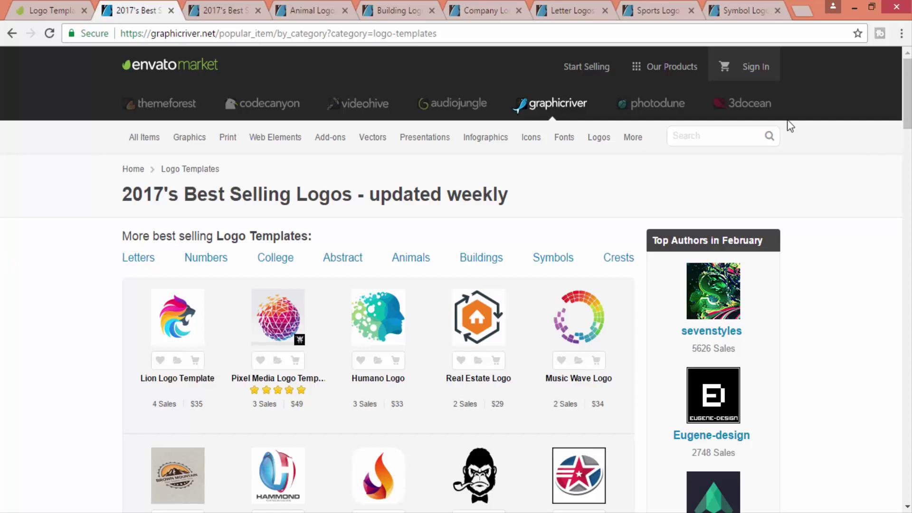
pyautogui.moveTo(907, 94); pyautogui.dragTo(906, 159)
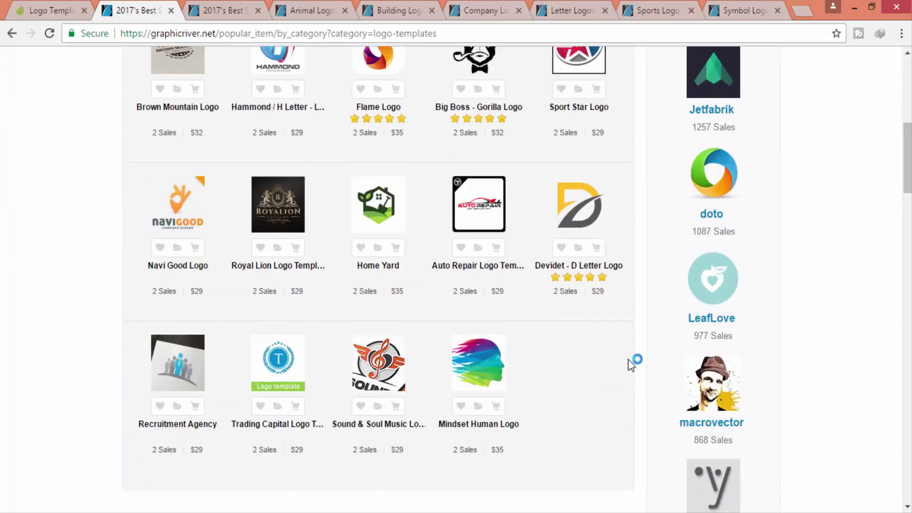
pyautogui.moveTo(906, 161); pyautogui.dragTo(907, 125)
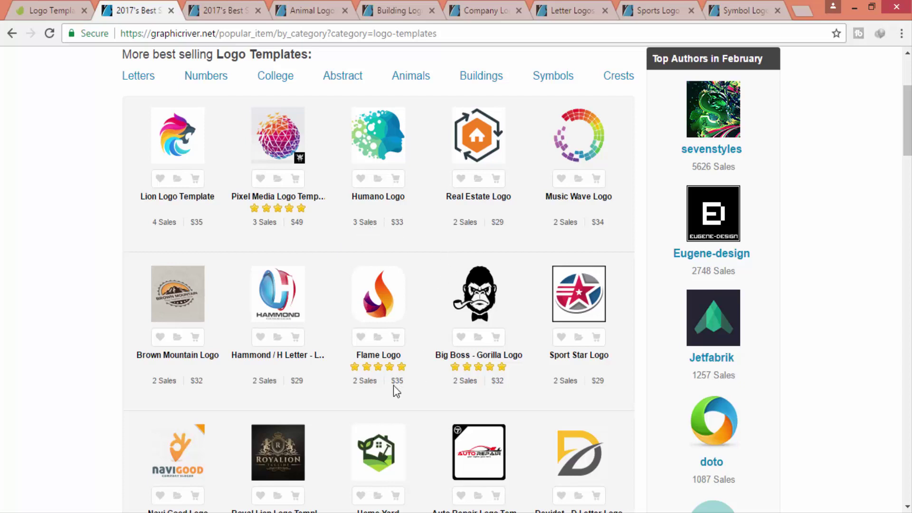
pyautogui.scroll(-1, 712, 285)
pyautogui.scroll(-8, 712, 285)
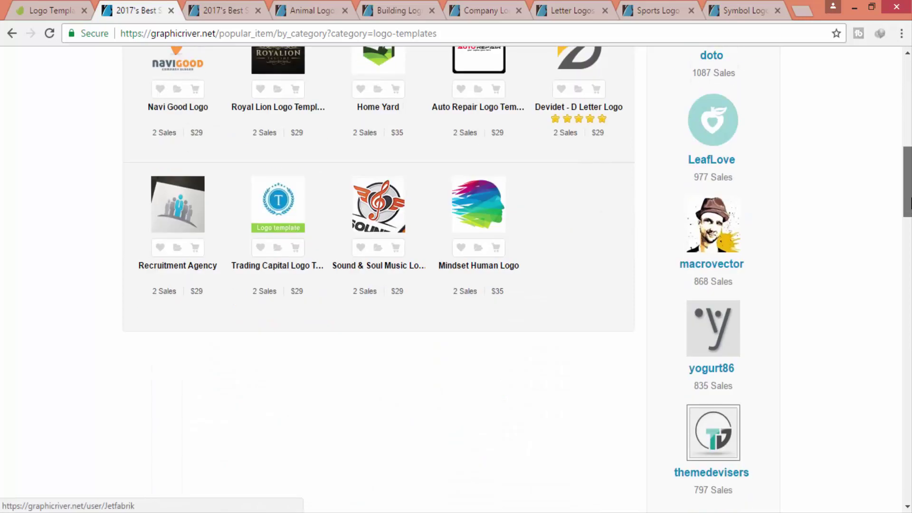
pyautogui.scroll(10, 790, 478)
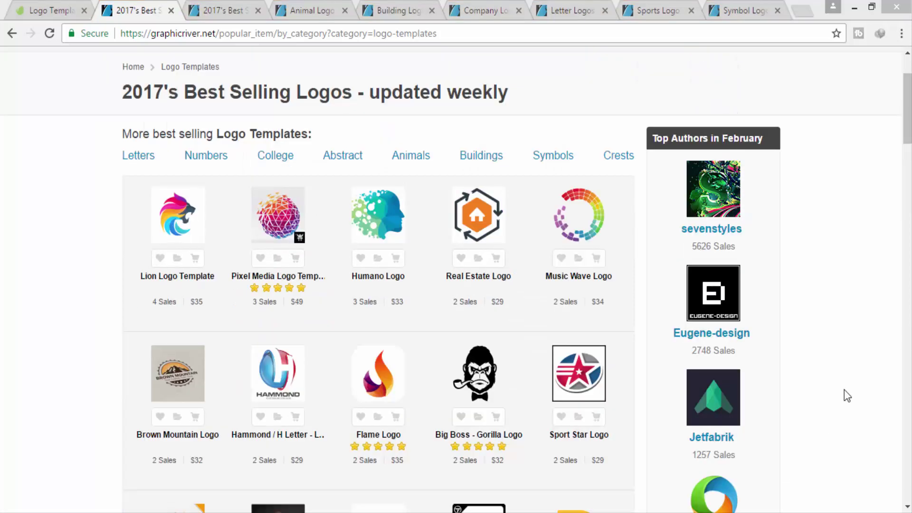
pyautogui.scroll(1, 908, 140)
pyautogui.scroll(1, 908, 140)
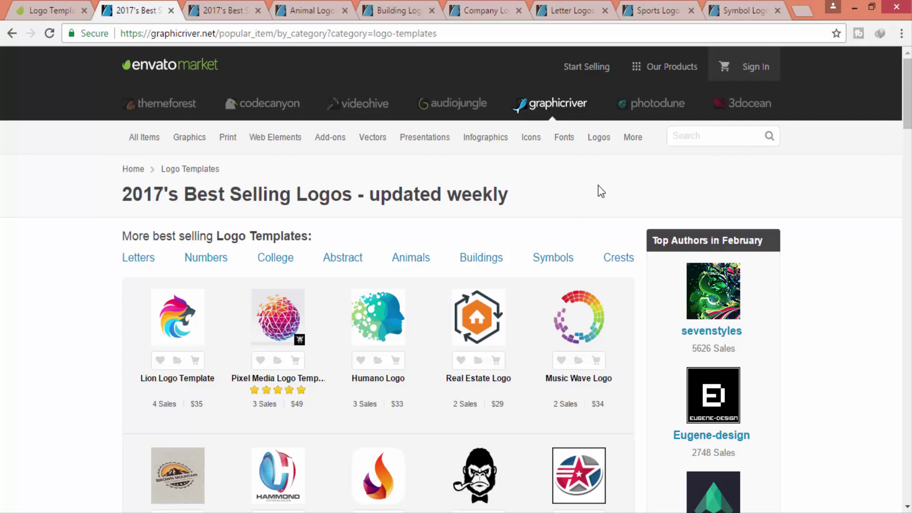
# - Close the duplicate best-sellers tab and scroll the remaining signed-in page
pyautogui.click(171, 10)
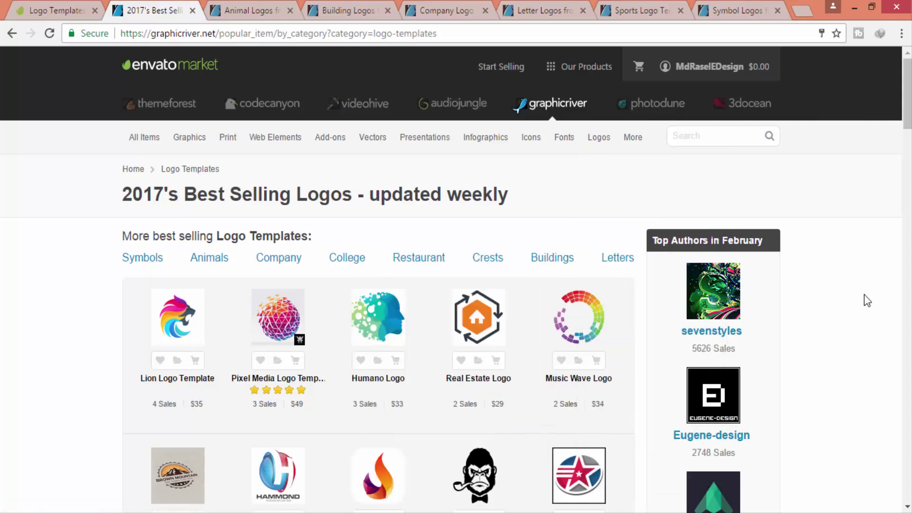
pyautogui.moveTo(907, 93); pyautogui.dragTo(907, 91)
pyautogui.moveTo(907, 93); pyautogui.dragTo(907, 97)
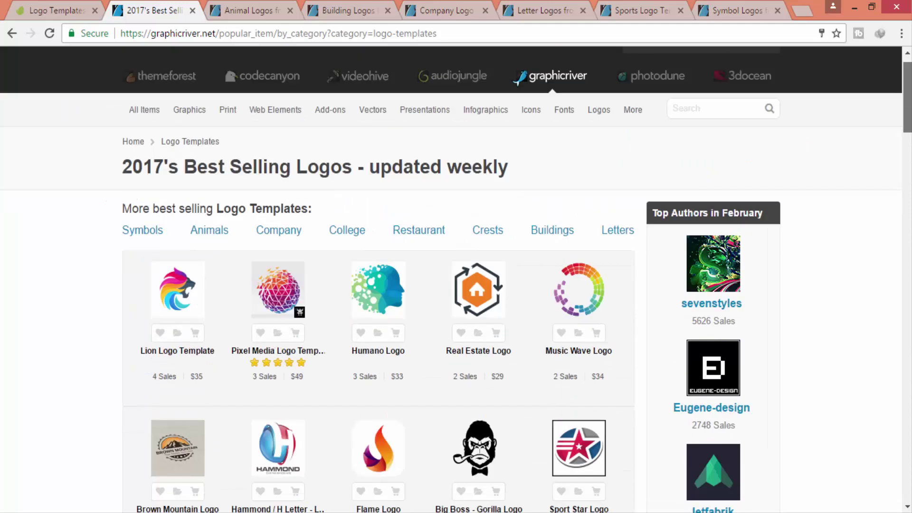
# - Browse the Animal Logos category, dismissing the welcome chat popup
pyautogui.click(263, 5)
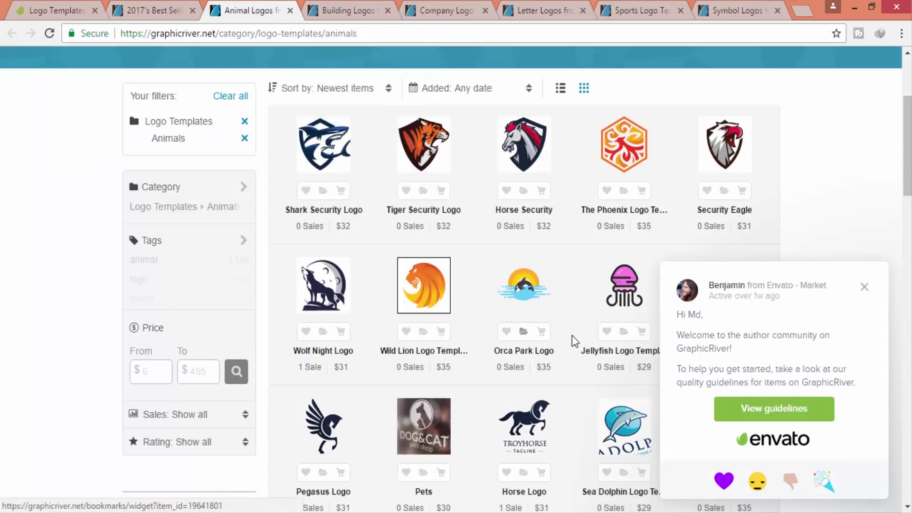
pyautogui.scroll(-3, 836, 234)
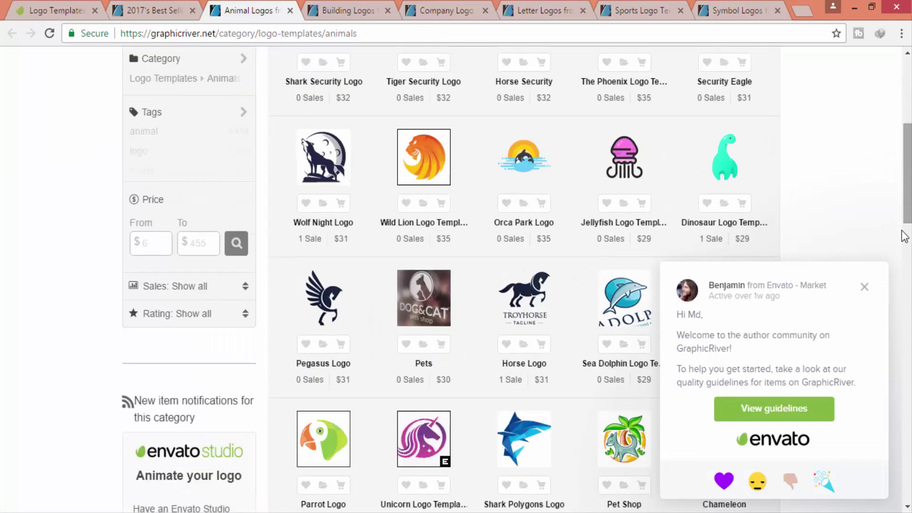
pyautogui.click(868, 294)
pyautogui.scroll(3, 702, 214)
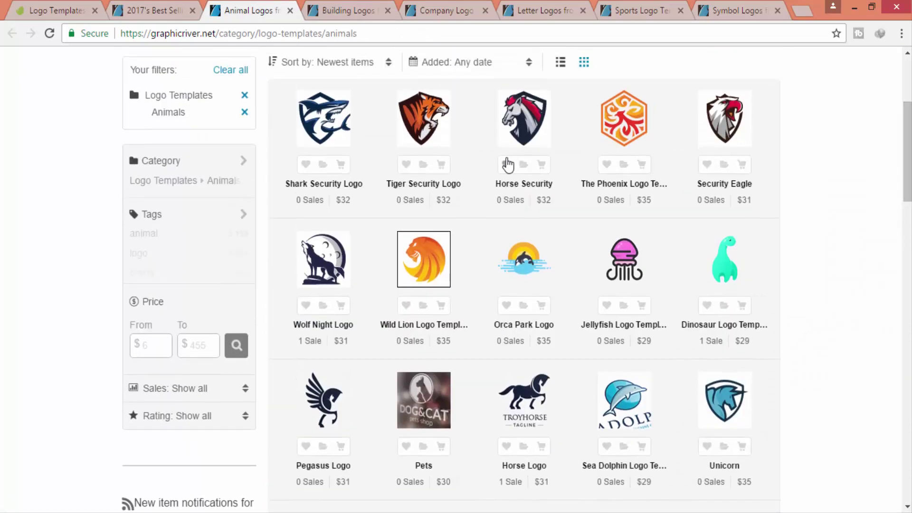
pyautogui.moveTo(907, 152)
pyautogui.mouseDown()
pyautogui.moveTo(907, 299)
pyautogui.moveTo(904, 160)
pyautogui.mouseUp()
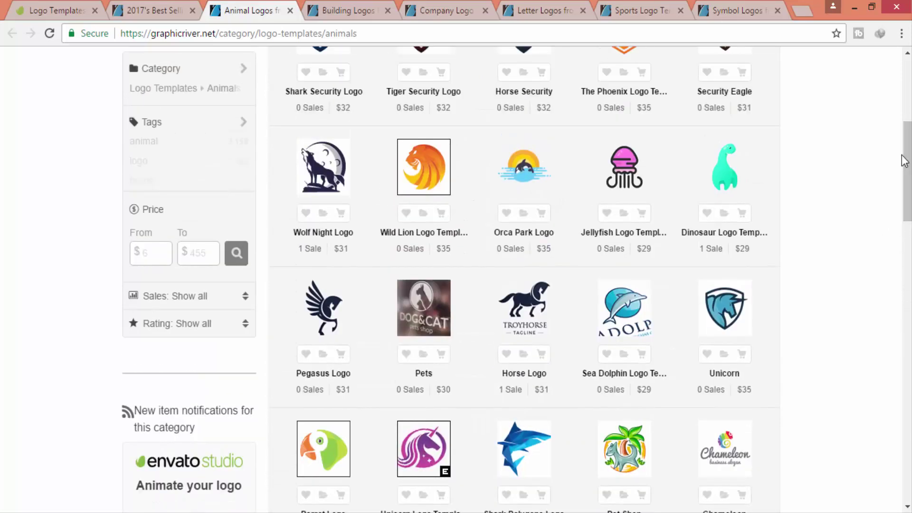
pyautogui.scroll(3, 903, 162)
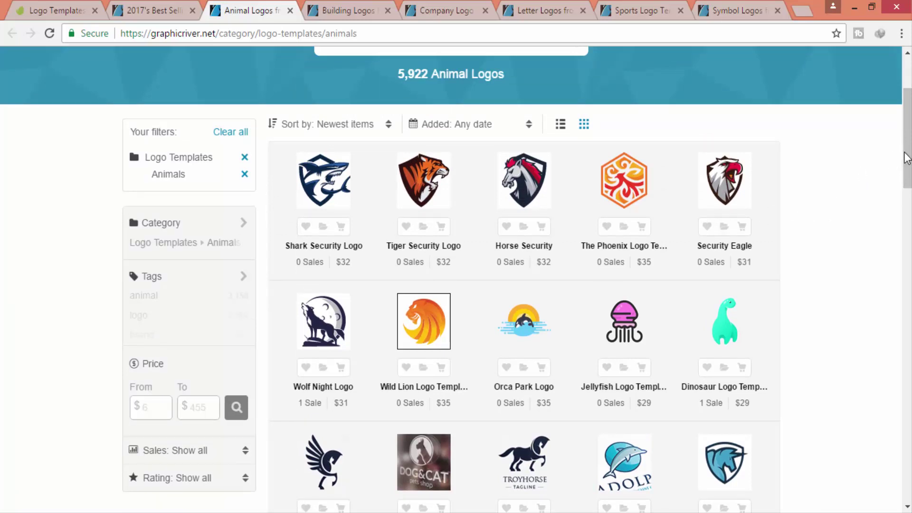
pyautogui.scroll(1, 907, 137)
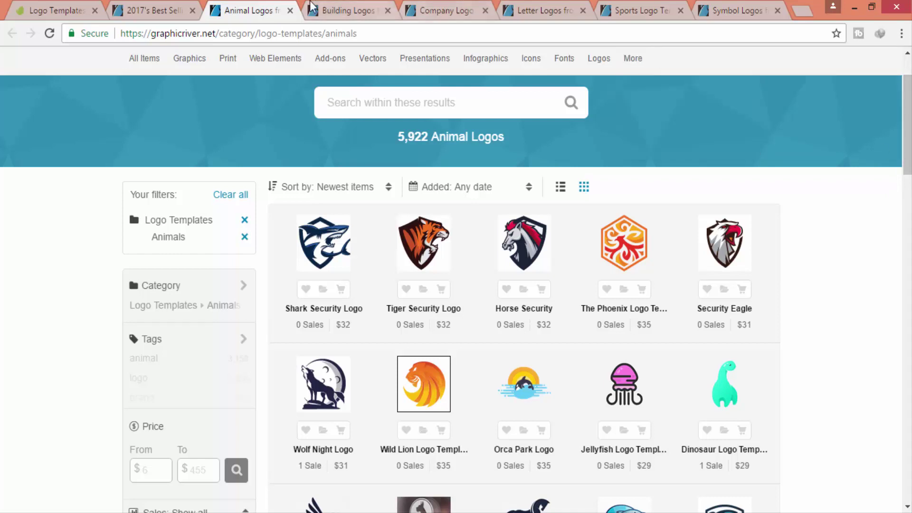
# - Look through the Building Logos and Company logos categories
pyautogui.click(346, 10)
pyautogui.scroll(-5, 387, 261)
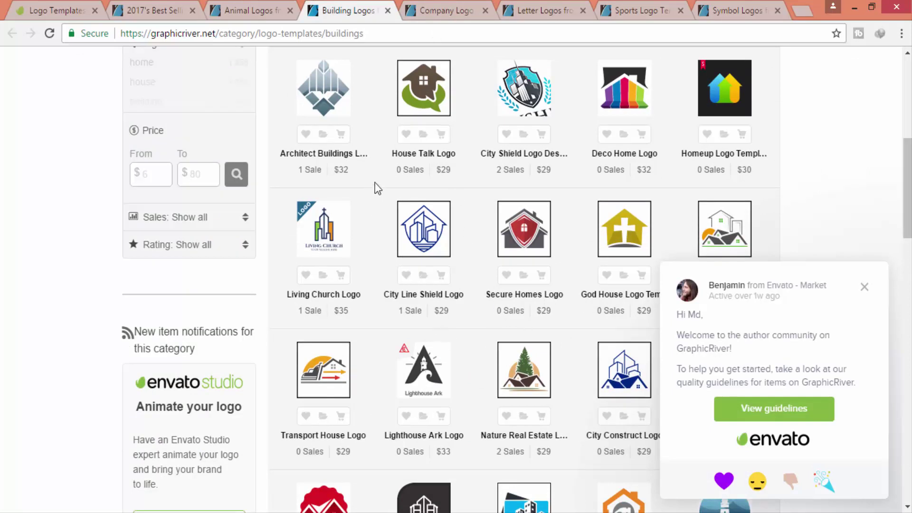
pyautogui.click(864, 286)
pyautogui.click(463, 7)
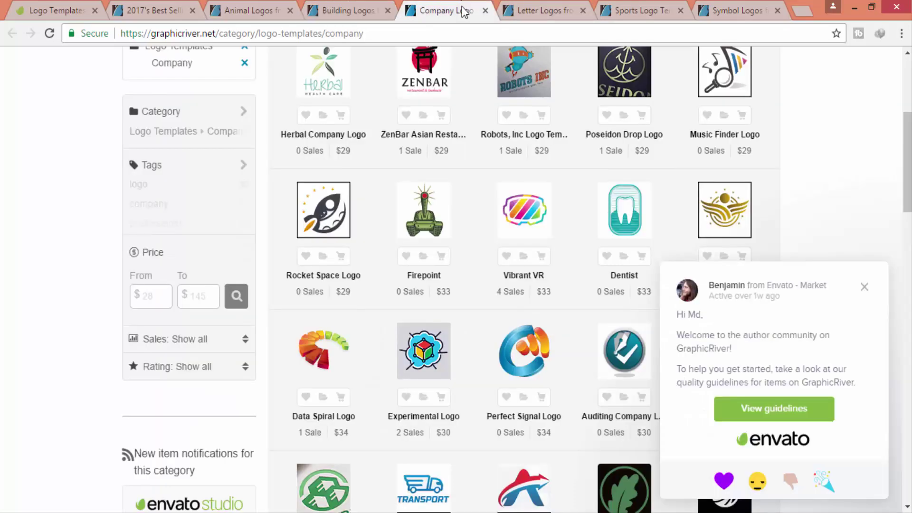
pyautogui.scroll(-8, 675, 190)
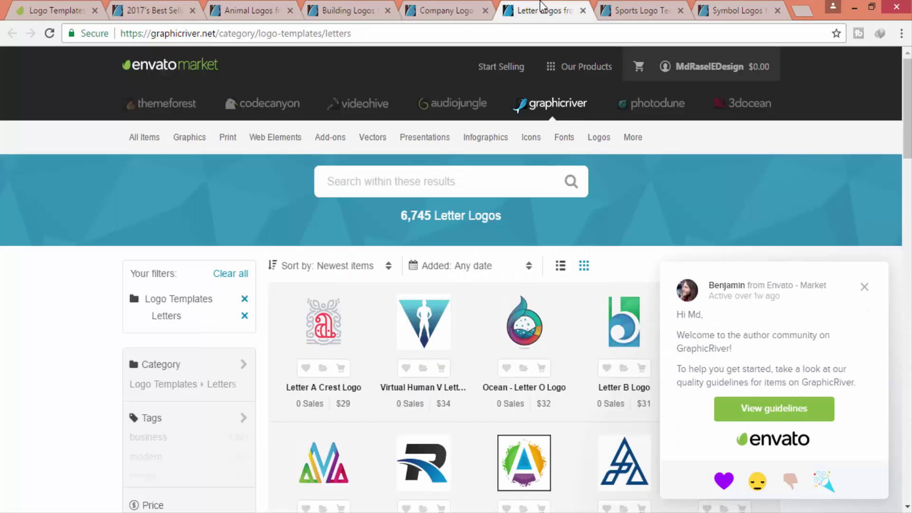
# - Scroll through the Letter Logos listing of 6,745 items
pyautogui.click(544, 9)
pyautogui.click(865, 286)
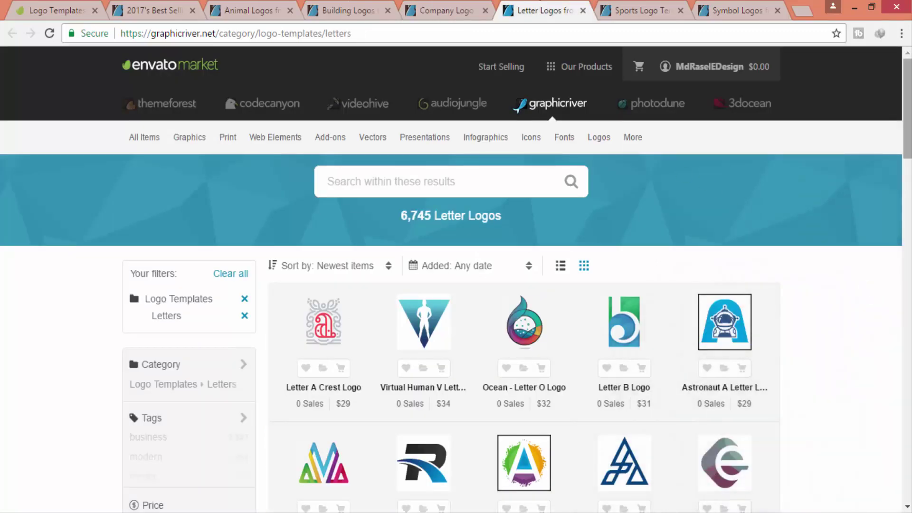
pyautogui.scroll(-4, 870, 293)
pyautogui.scroll(4, 869, 293)
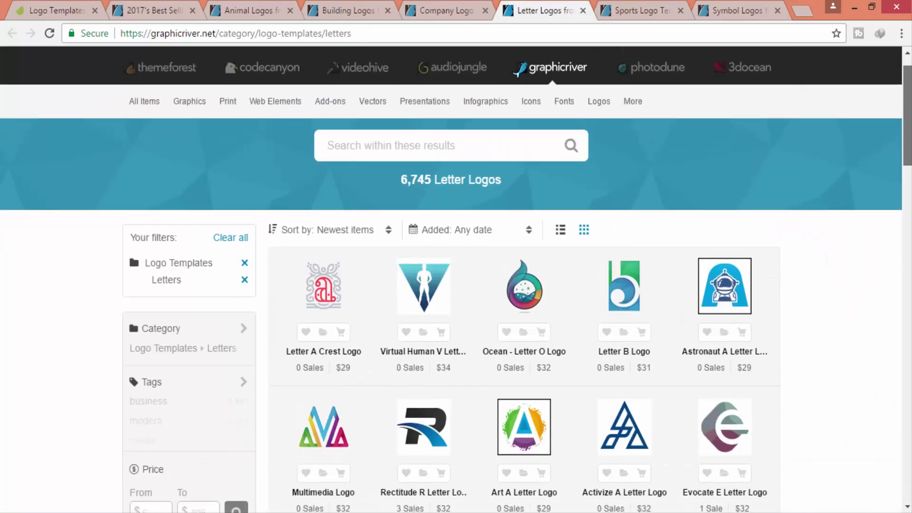
pyautogui.scroll(-3, 870, 293)
pyautogui.scroll(-2, 456, 282)
pyautogui.scroll(-1, 456, 282)
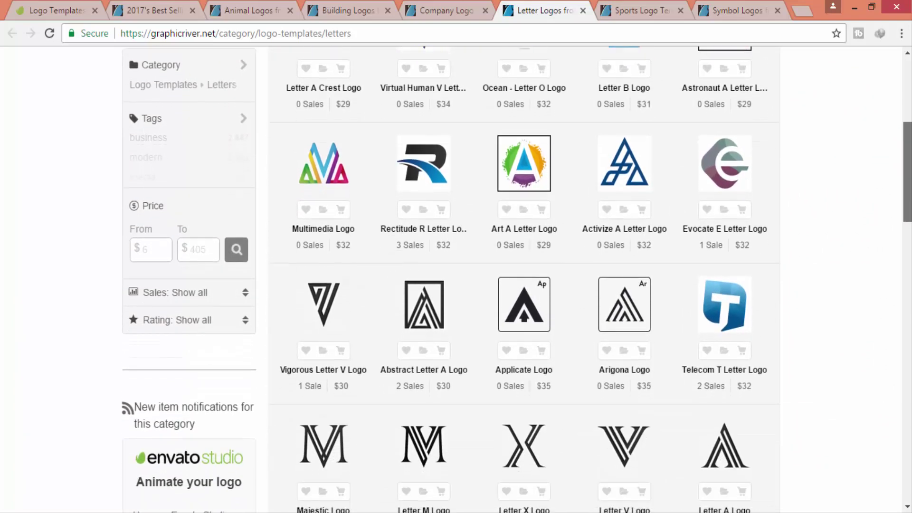
pyautogui.scroll(-4, 456, 282)
pyautogui.scroll(-3, 456, 282)
pyautogui.scroll(-2, 516, 279)
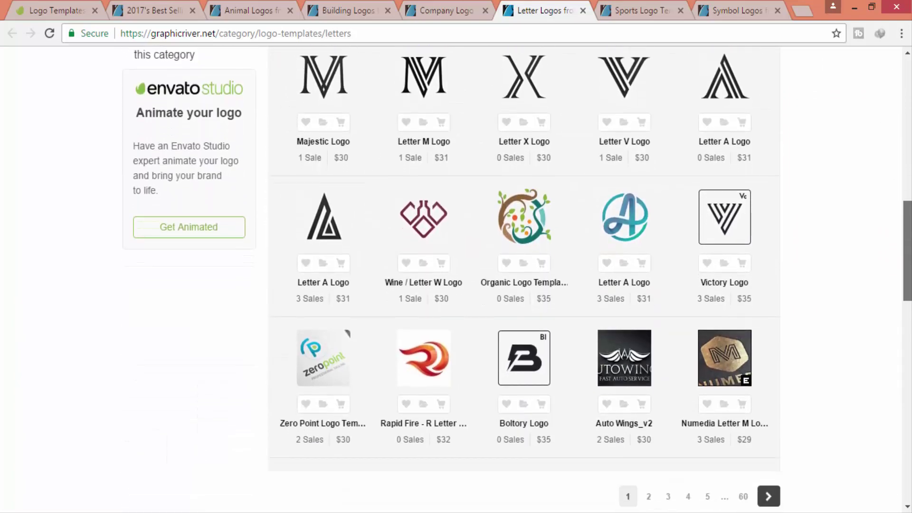
# - Browse the Sports logo templates, finishing on the Symbol Logos listing
pyautogui.click(632, 11)
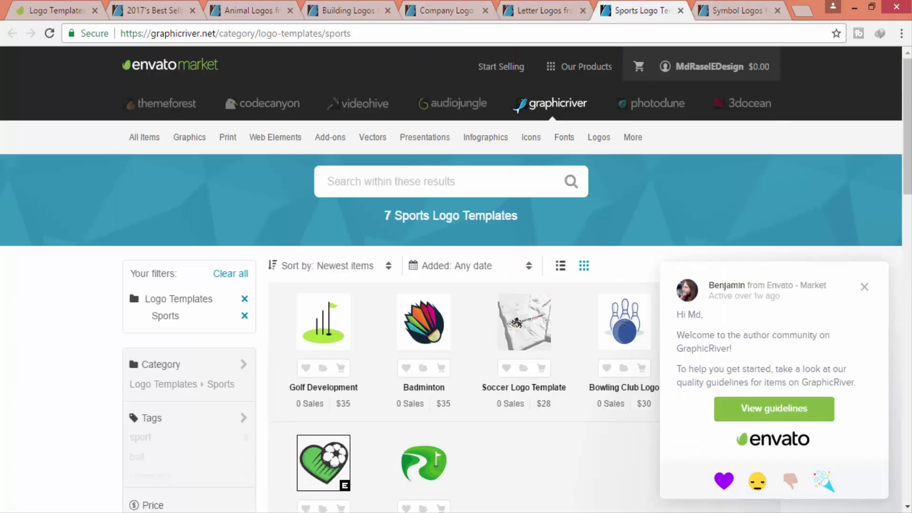
pyautogui.scroll(-2, 455, 285)
pyautogui.scroll(-2, 456, 285)
pyautogui.scroll(-2, 456, 284)
pyautogui.scroll(4, 456, 285)
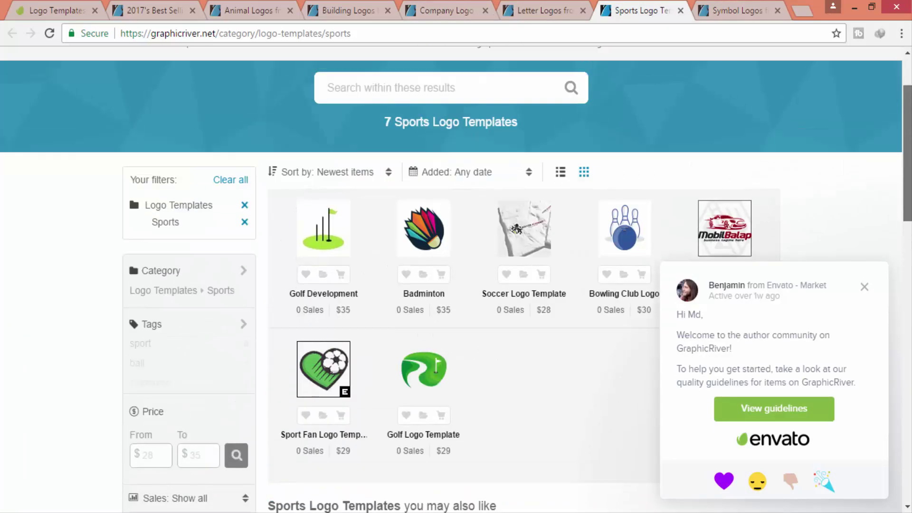
pyautogui.scroll(3, 868, 227)
pyautogui.click(741, 10)
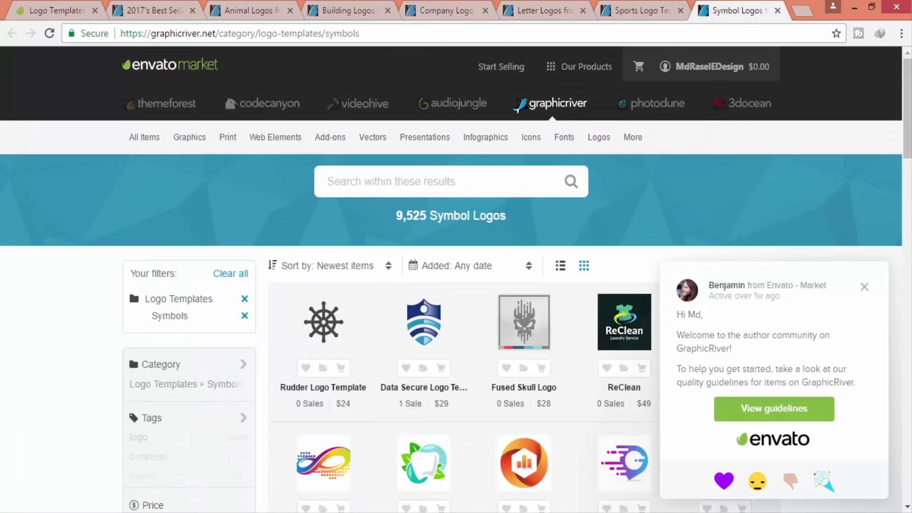
pyautogui.moveTo(907, 109)
pyautogui.mouseDown()
pyautogui.moveTo(896, 269)
pyautogui.moveTo(879, 150)
pyautogui.mouseUp()
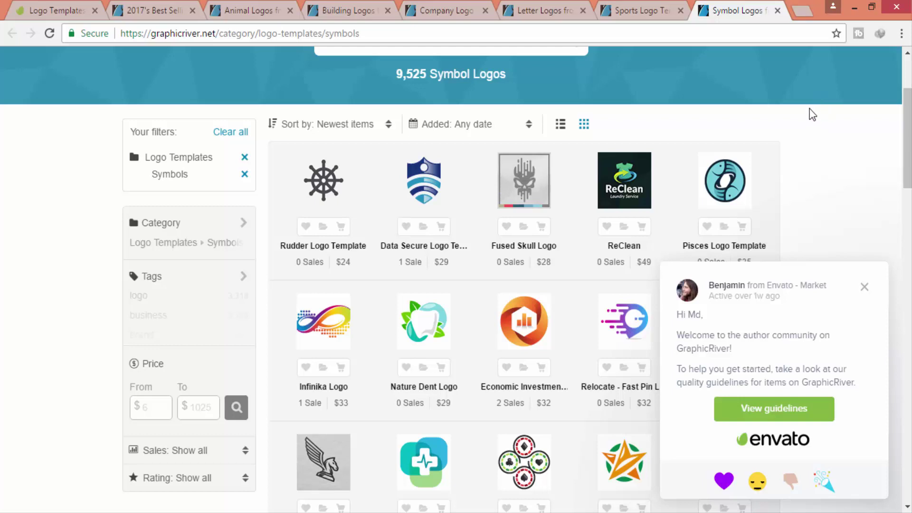
# - Read the Logo Templates Submission Requirements from the top, then return to Illustrator's Main.ai
pyautogui.click(53, 10)
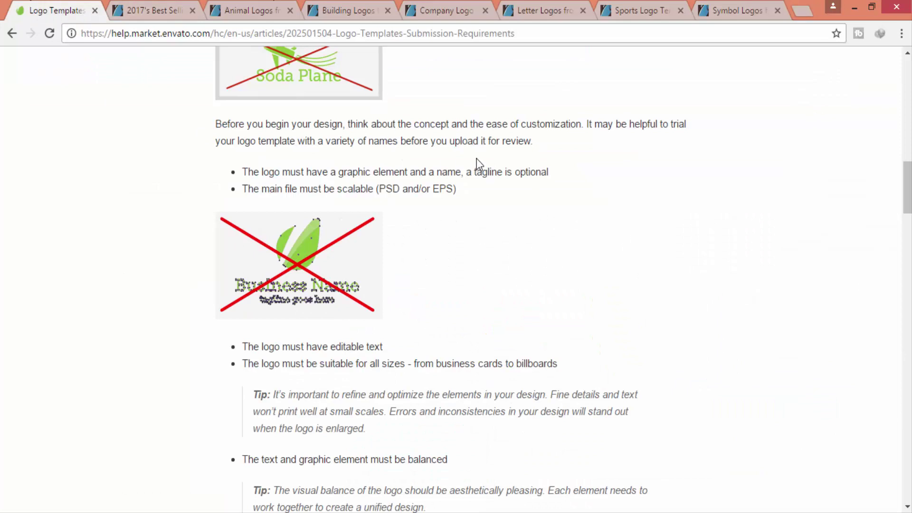
pyautogui.press('Home')
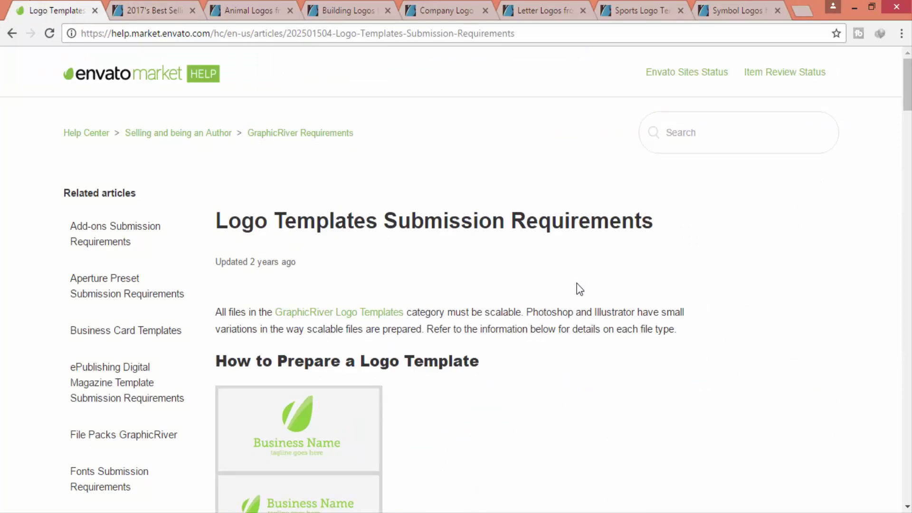
pyautogui.scroll(-5, 523, 220)
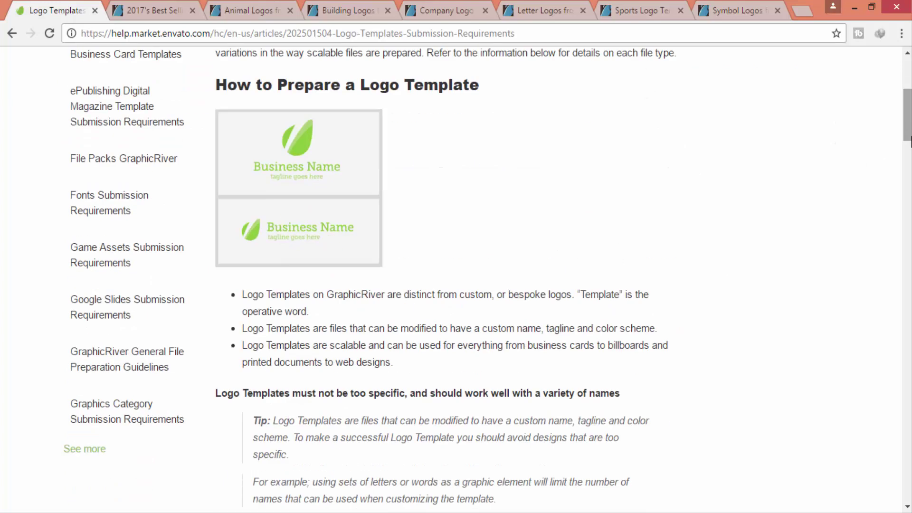
pyautogui.scroll(3, 580, 209)
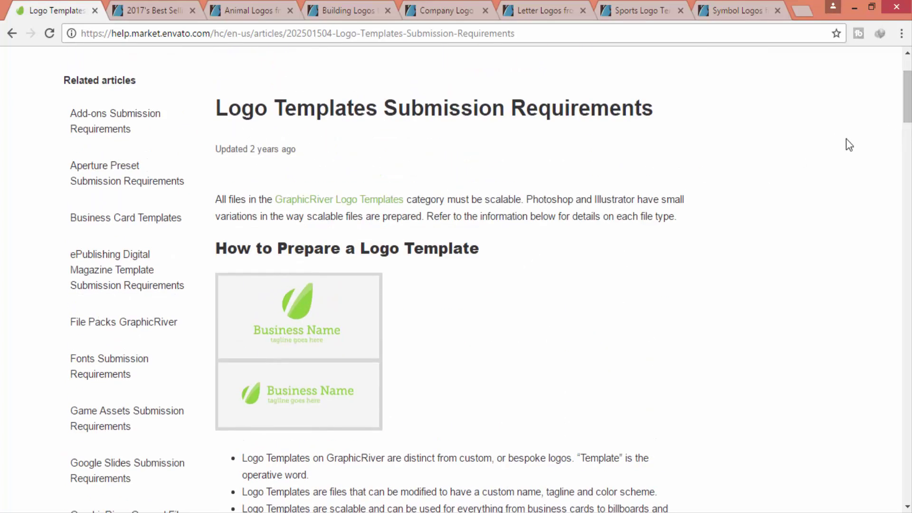
pyautogui.moveTo(907, 116)
pyautogui.mouseDown()
pyautogui.moveTo(907, 403)
pyautogui.moveTo(907, 133)
pyautogui.mouseUp()
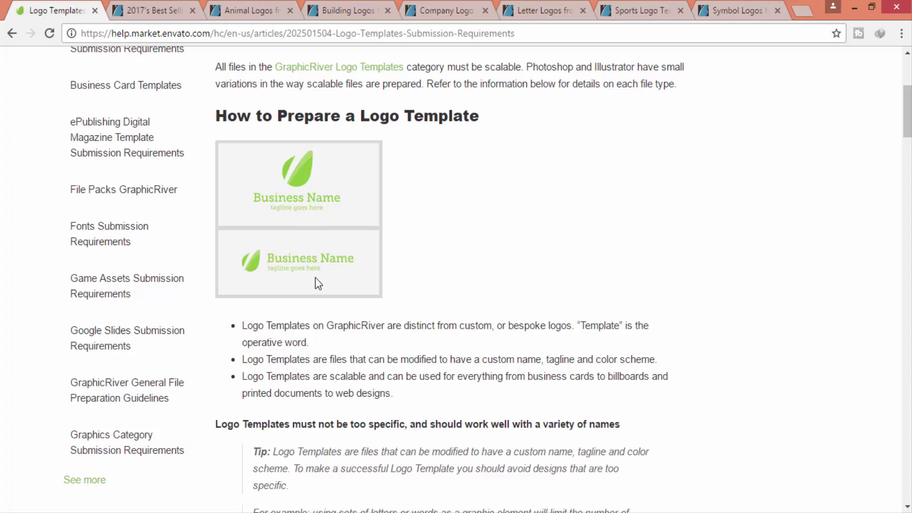
pyautogui.moveTo(907, 122); pyautogui.dragTo(908, 176)
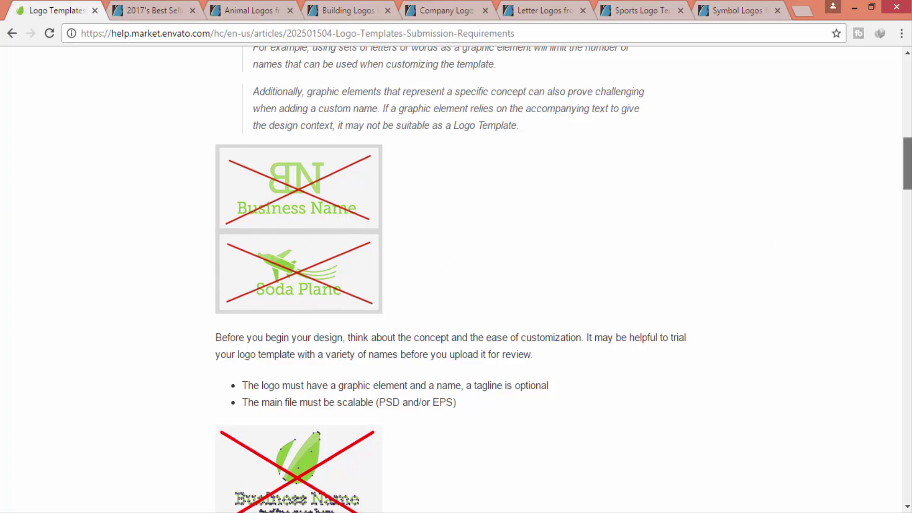
pyautogui.moveTo(907, 180); pyautogui.dragTo(907, 213)
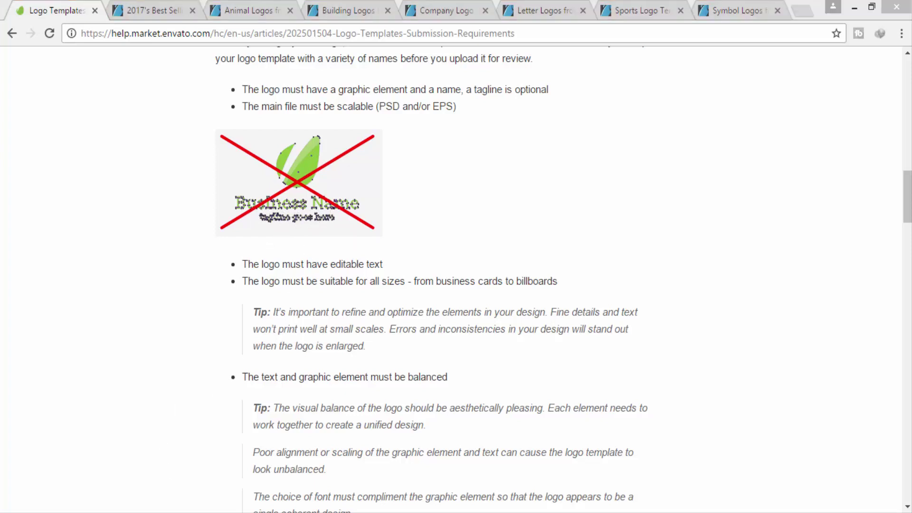
pyautogui.hotkey('alt', 'Tab')
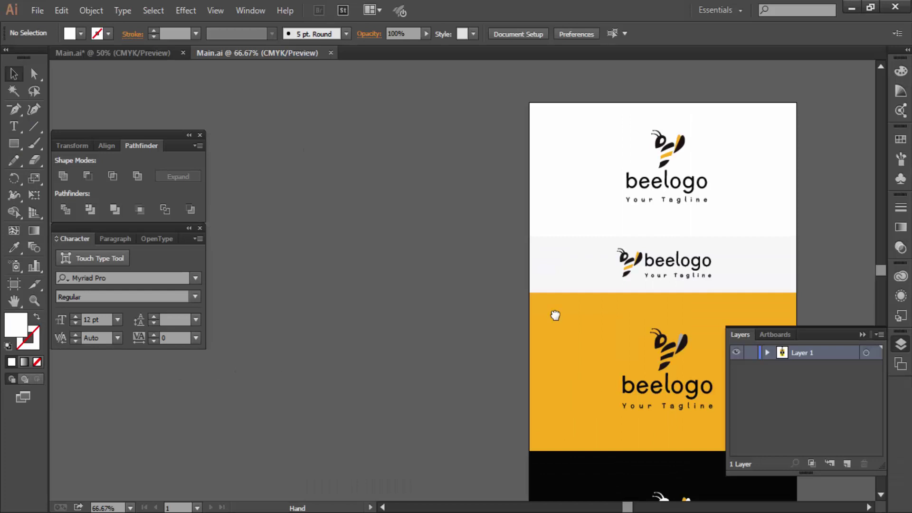
pyautogui.moveTo(318, 349); pyautogui.dragTo(757, 311)
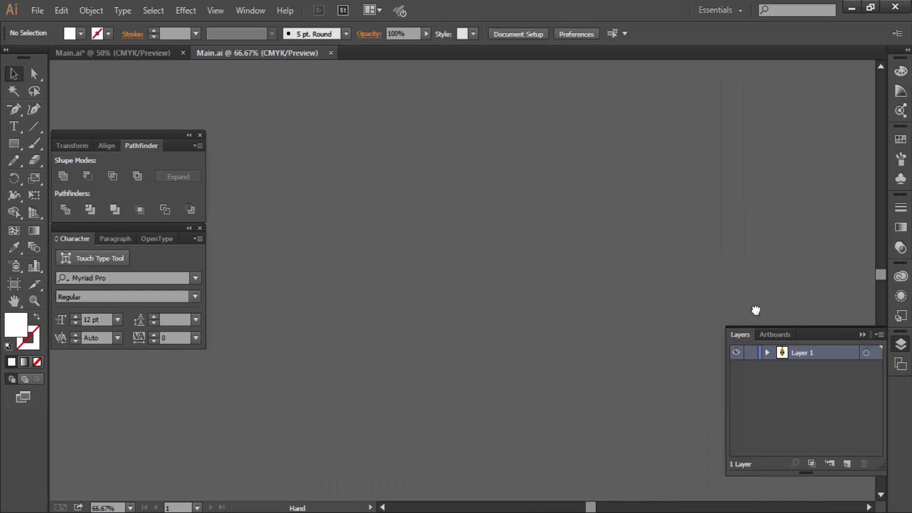
# - Create a new document at actual-size zoom and type 'Graphic School' on the artboard
pyautogui.click(38, 10)
pyautogui.click(57, 27)
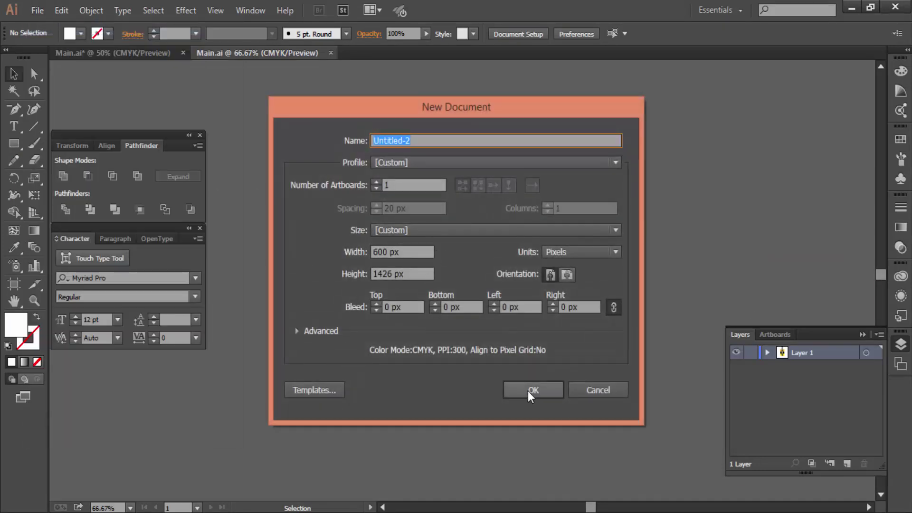
pyautogui.click(528, 390)
pyautogui.hotkey('ctrl', '=')
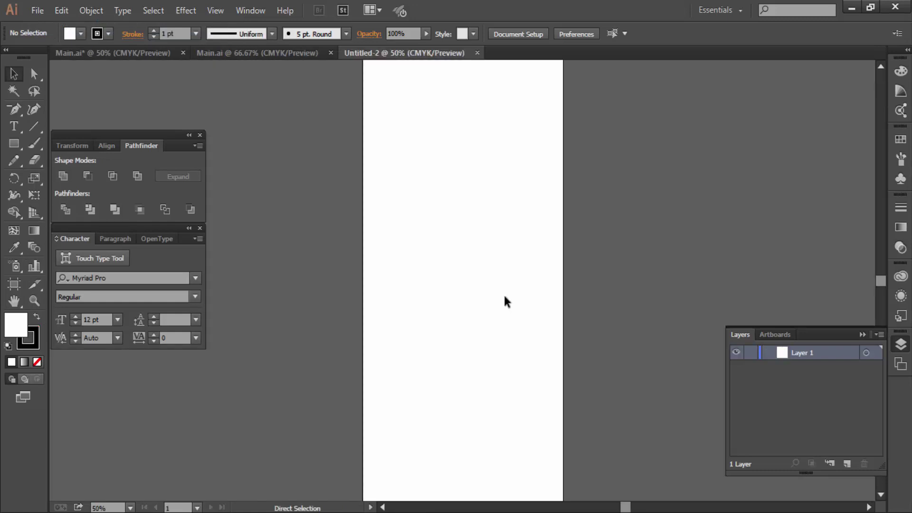
pyautogui.hotkey('ctrl', '=')
pyautogui.hotkey('ctrl', '=')
pyautogui.press('t')
pyautogui.click(480, 332)
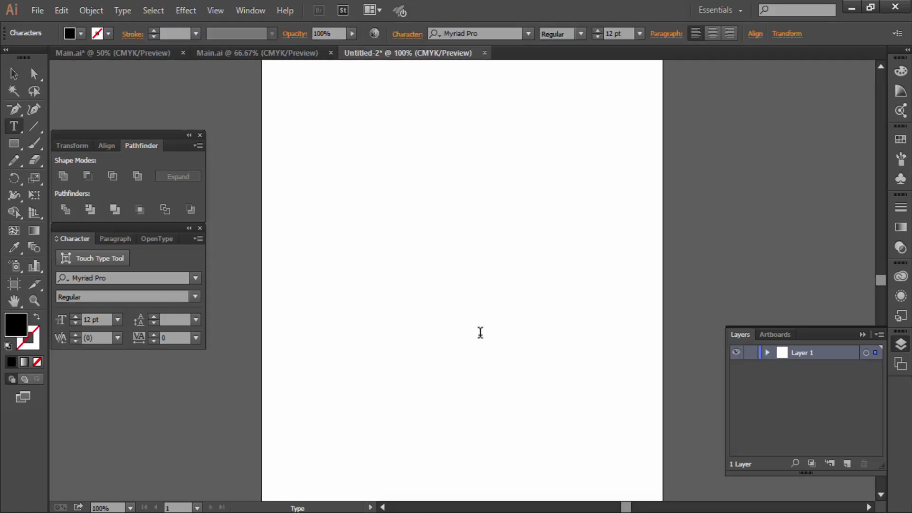
pyautogui.write('Graphic')
pyautogui.write(' School')
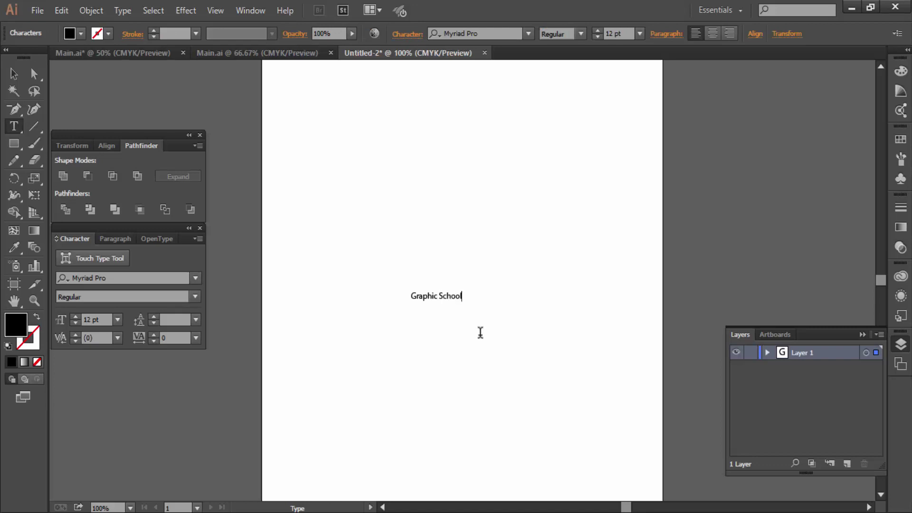
# - Enlarge the Graphic School text to about 76 pt, centre it, and choose Object > Expand
pyautogui.click(14, 74)
pyautogui.click(447, 296)
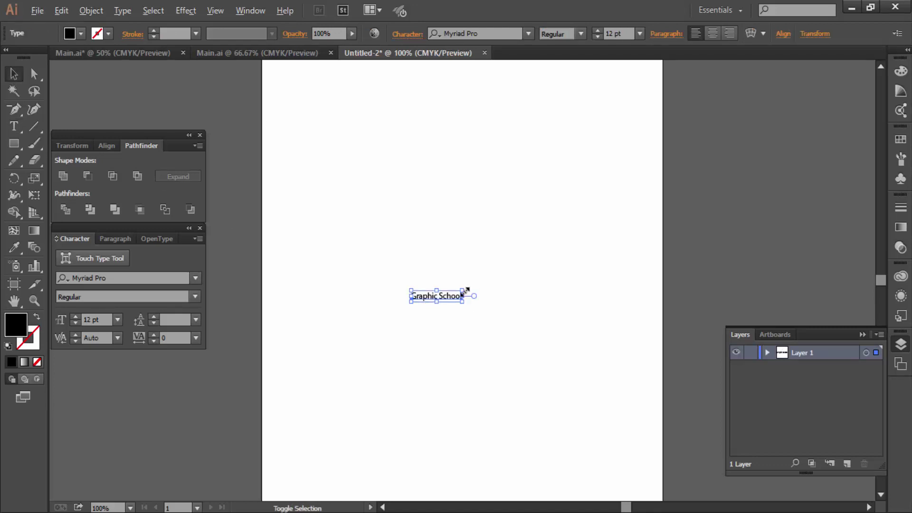
pyautogui.moveTo(464, 290); pyautogui.dragTo(608, 237)
pyautogui.click(472, 319)
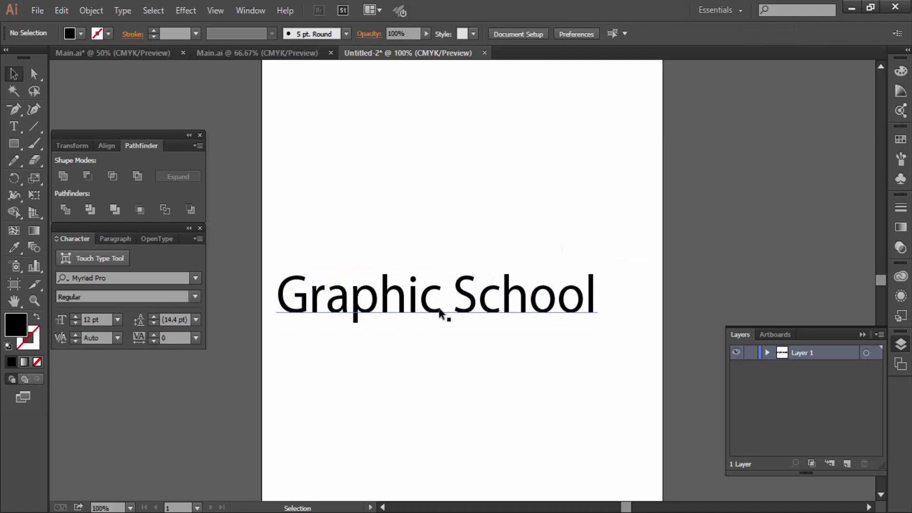
pyautogui.moveTo(442, 314); pyautogui.dragTo(480, 292)
pyautogui.click(422, 366)
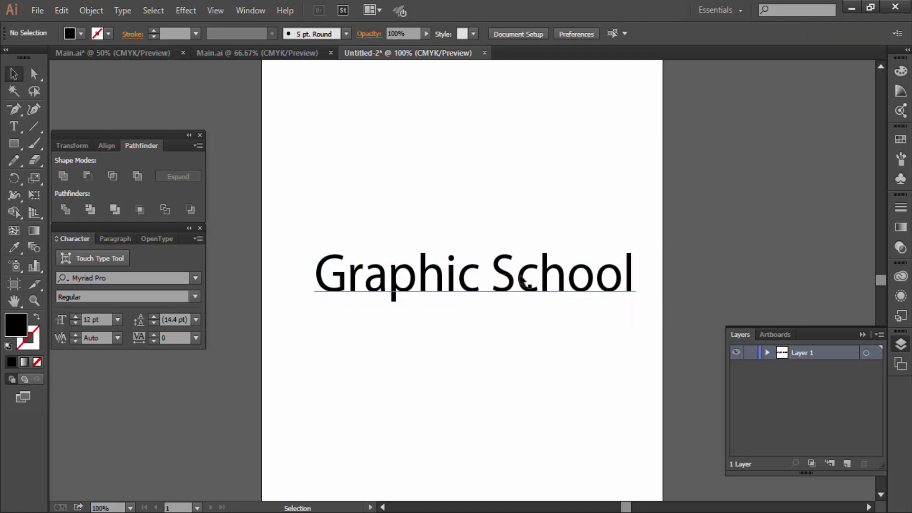
pyautogui.click(523, 281)
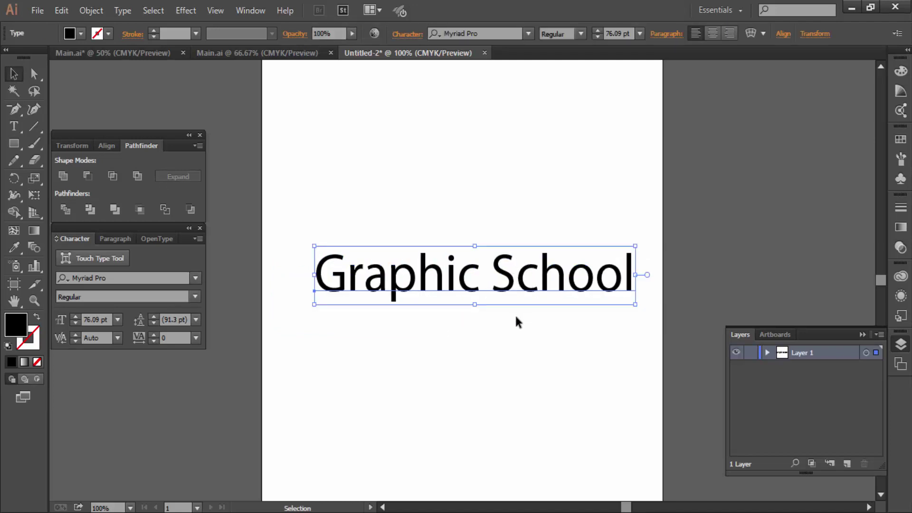
pyautogui.click(519, 305)
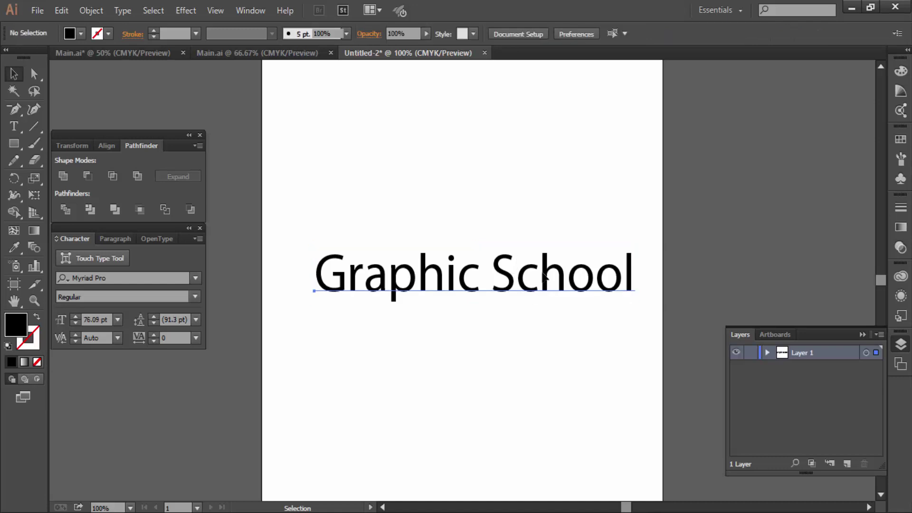
pyautogui.moveTo(551, 287); pyautogui.dragTo(535, 297)
pyautogui.click(534, 324)
pyautogui.click(518, 285)
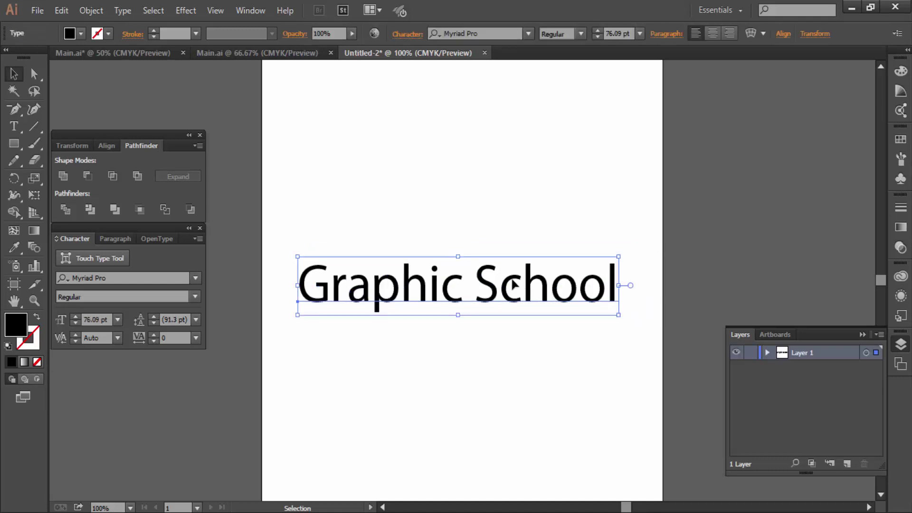
pyautogui.click(91, 10)
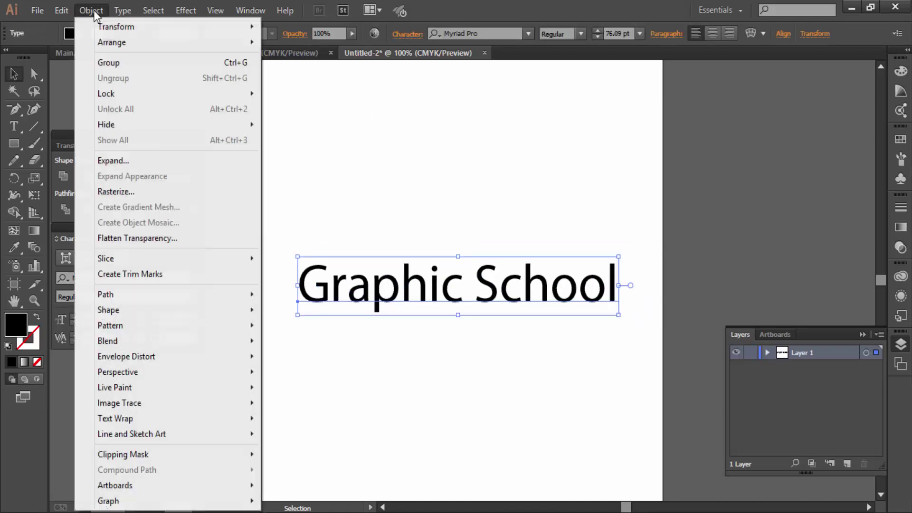
pyautogui.click(118, 161)
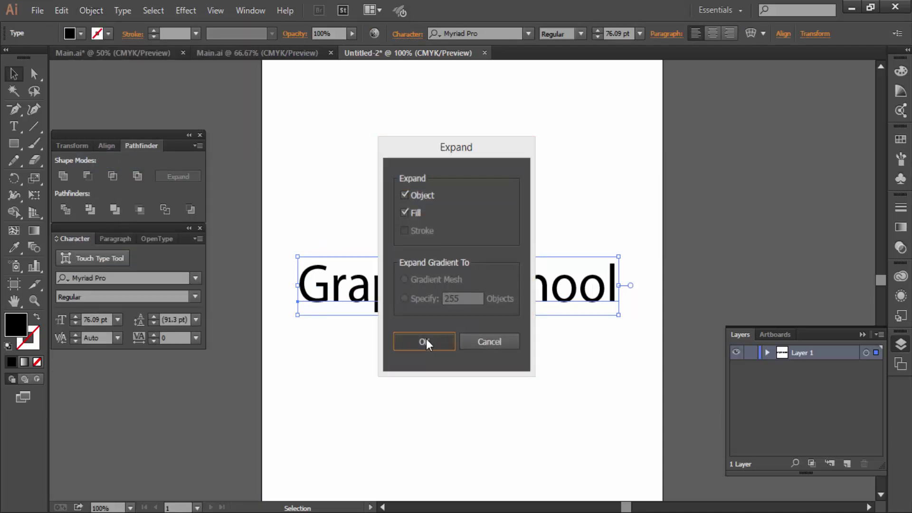
# - Expand Graphic School into outlines, then highlight the help page's editable-text rule
pyautogui.click(425, 341)
pyautogui.click(424, 299)
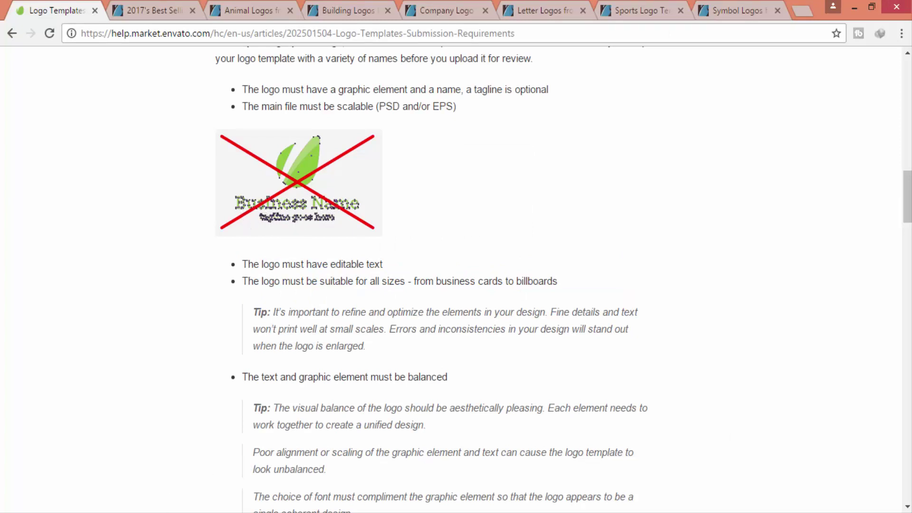
pyautogui.moveTo(263, 264); pyautogui.dragTo(350, 264)
pyautogui.click(350, 264)
# - Undo the outline expansion and retype the editable heading as 'Ps School'
pyautogui.click(178, 470)
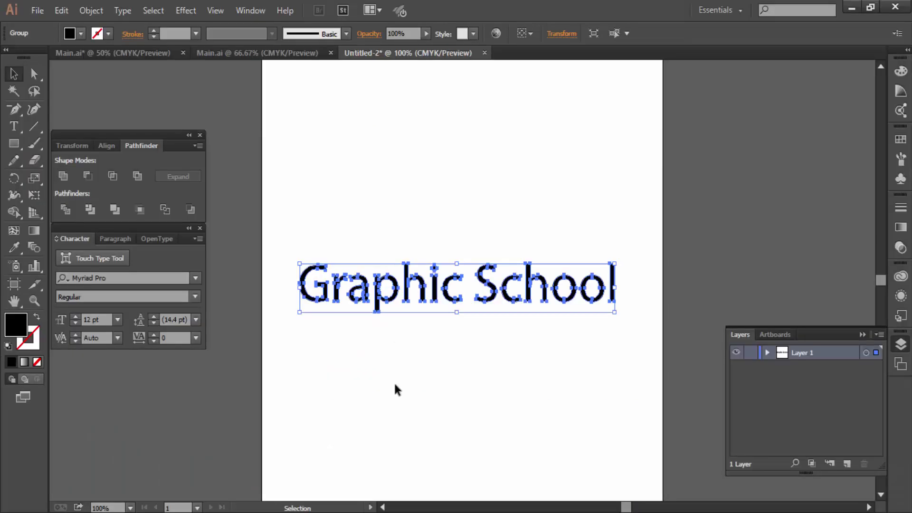
pyautogui.press('a')
pyautogui.hotkey('ctrl', 'z')
pyautogui.press('t')
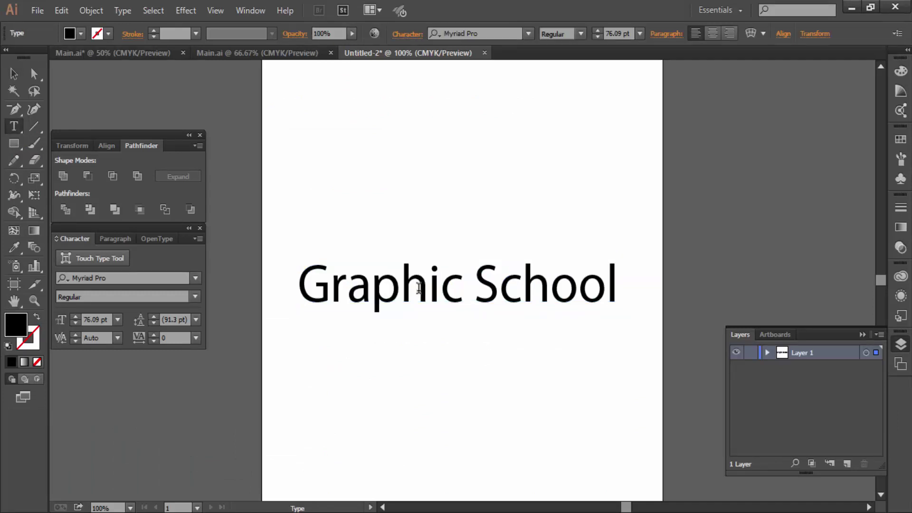
pyautogui.tripleClick(454, 295)
pyautogui.click(478, 294)
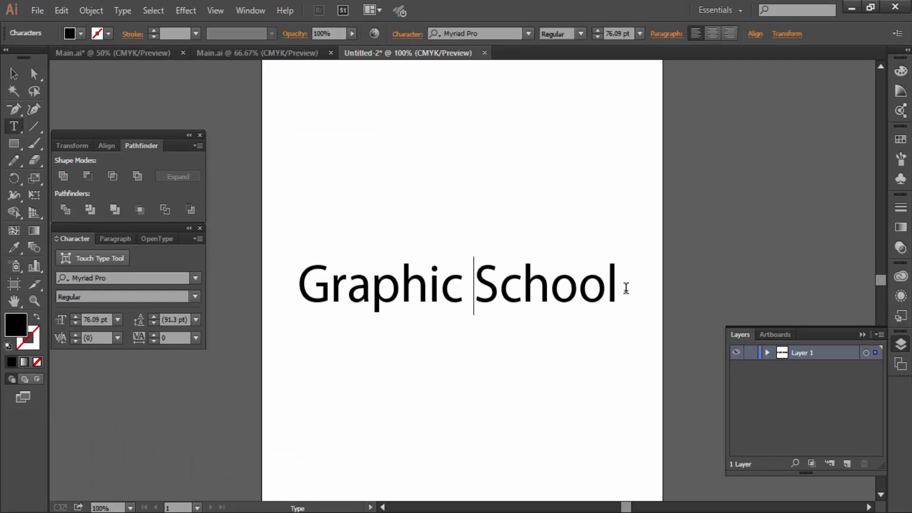
pyautogui.moveTo(627, 289); pyautogui.dragTo(535, 280)
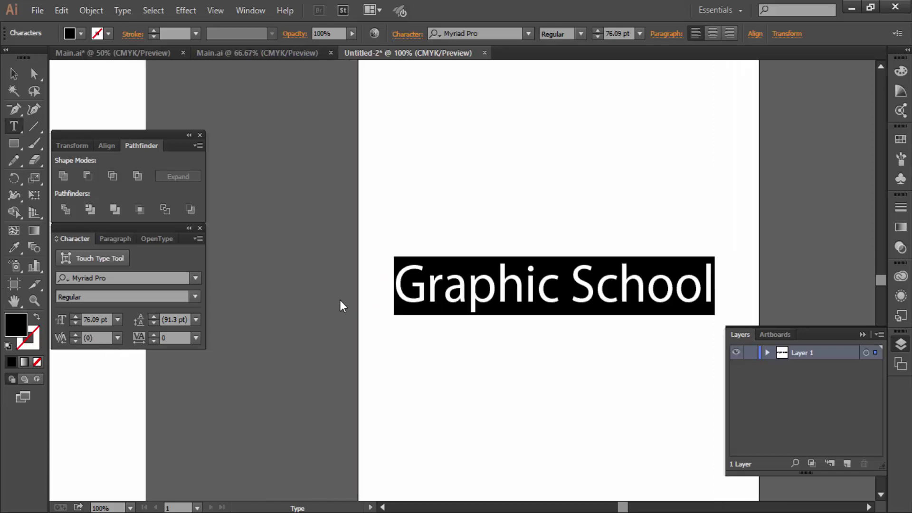
pyautogui.write('Ps')
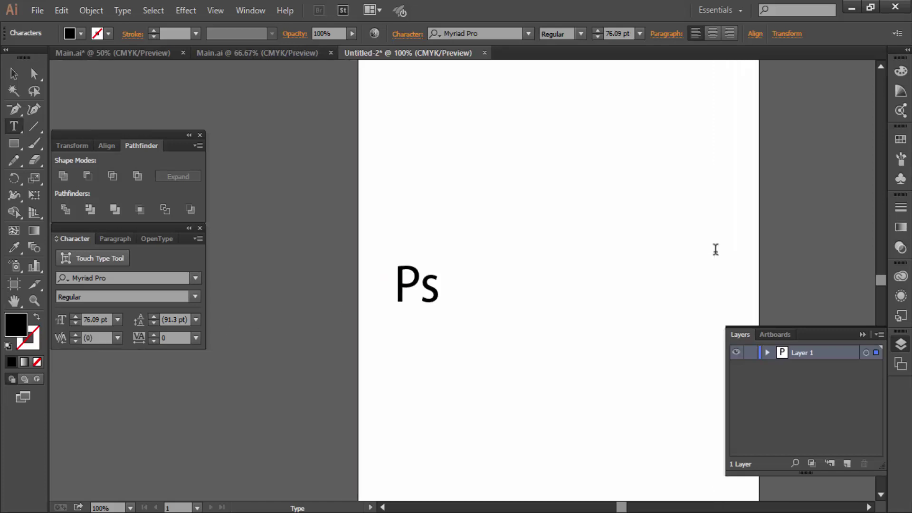
pyautogui.write(' School')
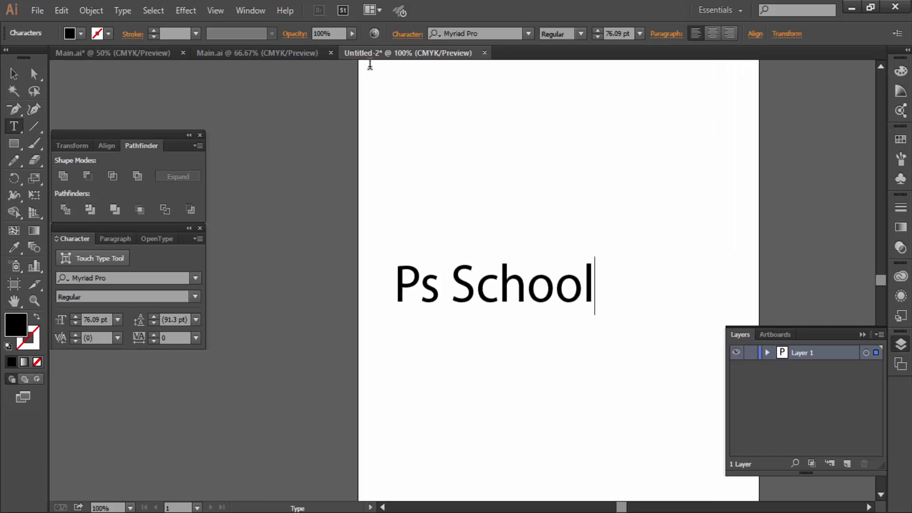
pyautogui.click(11, 70)
pyautogui.click(332, 418)
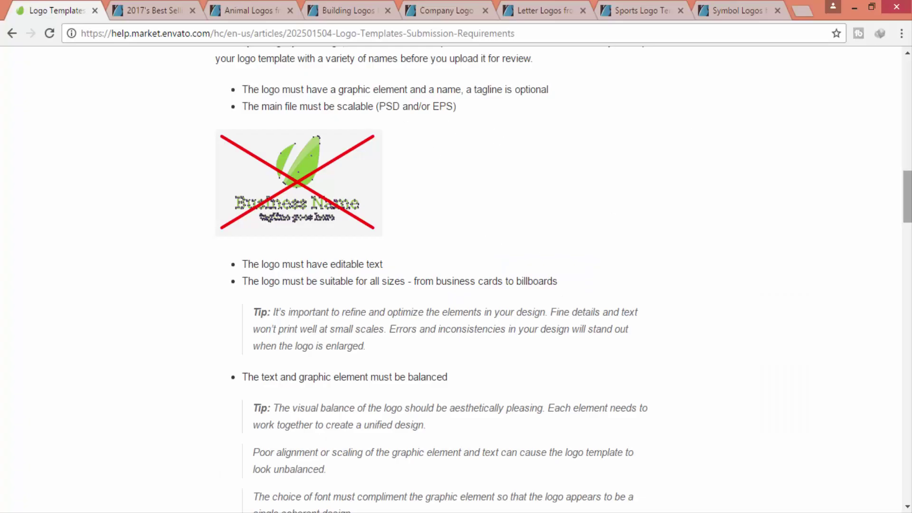
# - Scroll the help article through the Formatting Guidelines and EPS technical requirements
pyautogui.moveTo(907, 196); pyautogui.dragTo(908, 253)
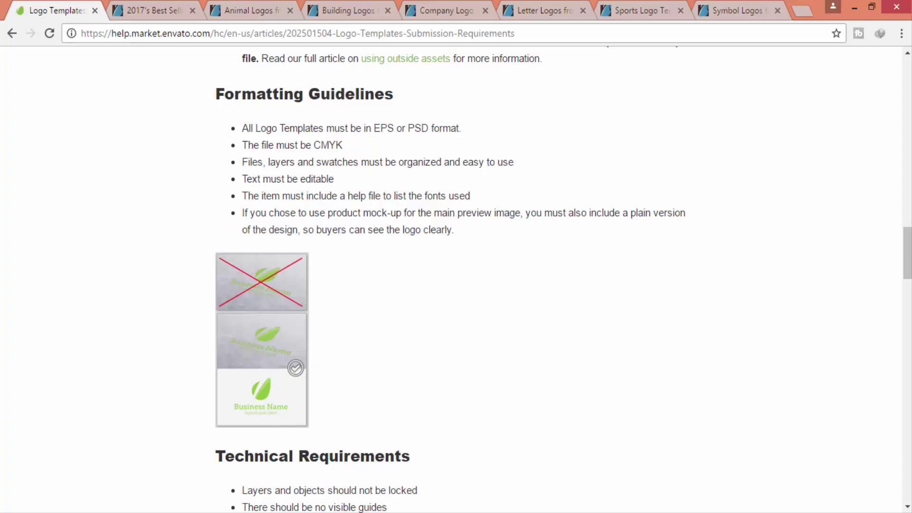
pyautogui.scroll(-6, 525, 242)
pyautogui.scroll(-2, 524, 242)
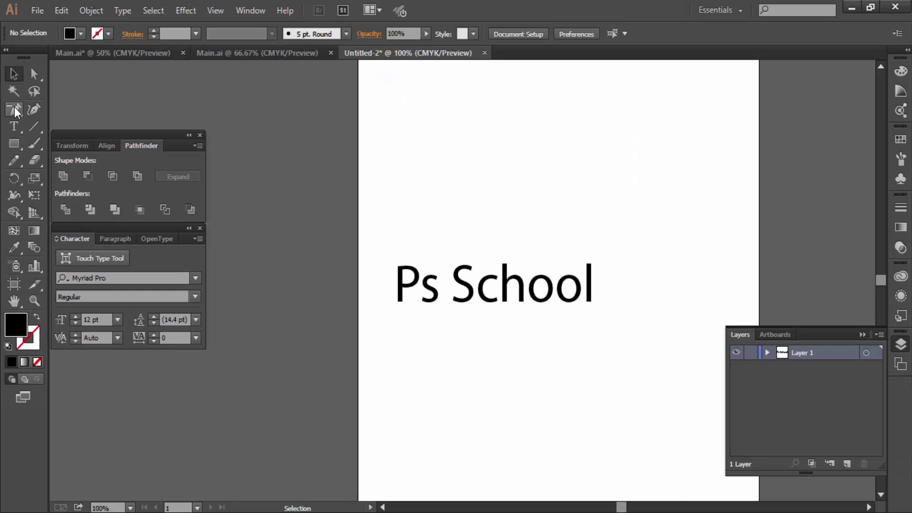
# - Draw a closed angular black shape below Ps School with the Pen tool and reposition it
pyautogui.click(14, 109)
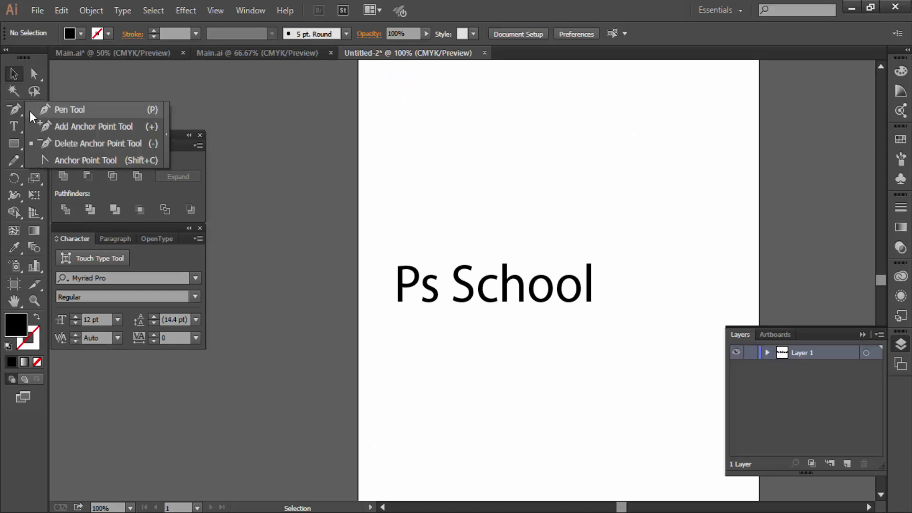
pyautogui.click(455, 387)
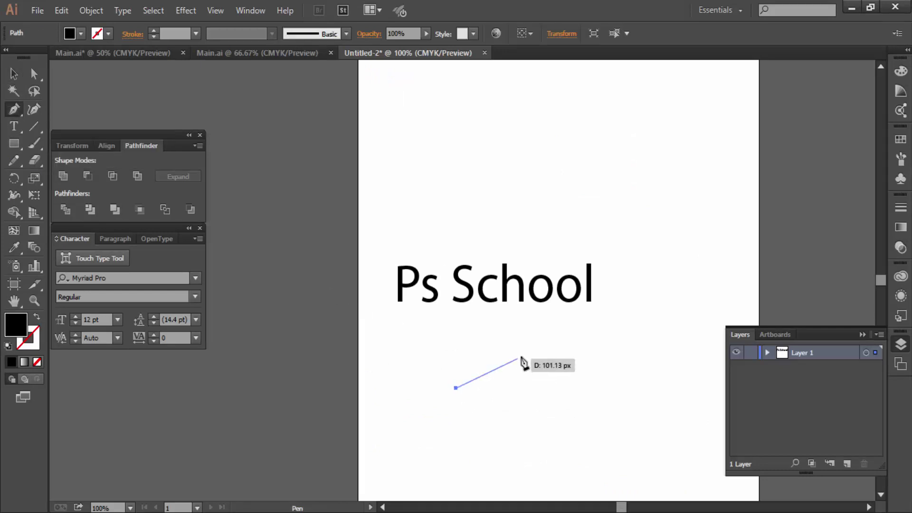
pyautogui.click(477, 377)
pyautogui.click(493, 405)
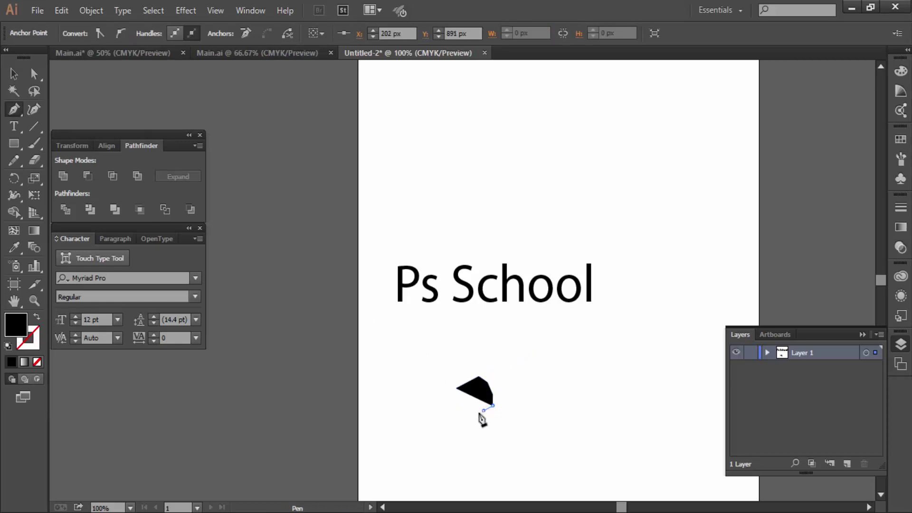
pyautogui.click(482, 411)
pyautogui.click(456, 394)
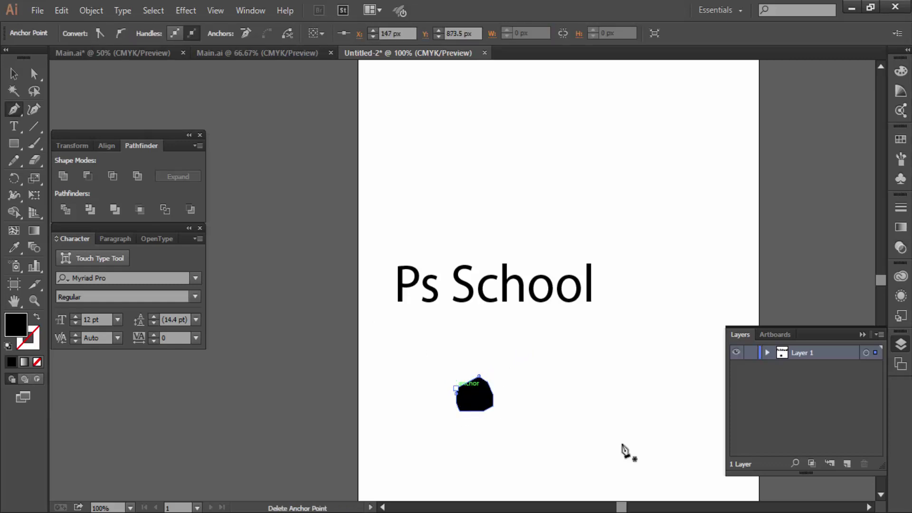
pyautogui.press('v')
pyautogui.moveTo(477, 397); pyautogui.dragTo(454, 382)
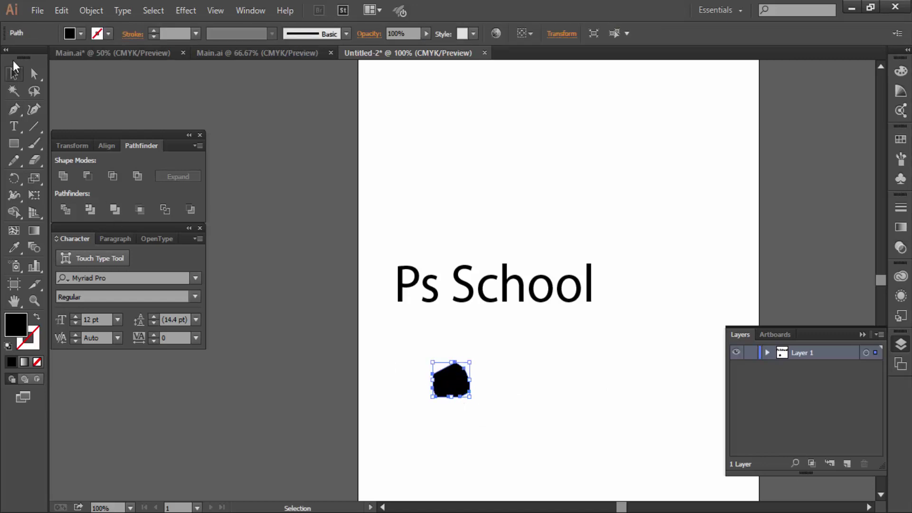
# - Draw a smoothly rounded closed black shape beside it, then check both shapes
pyautogui.click(14, 109)
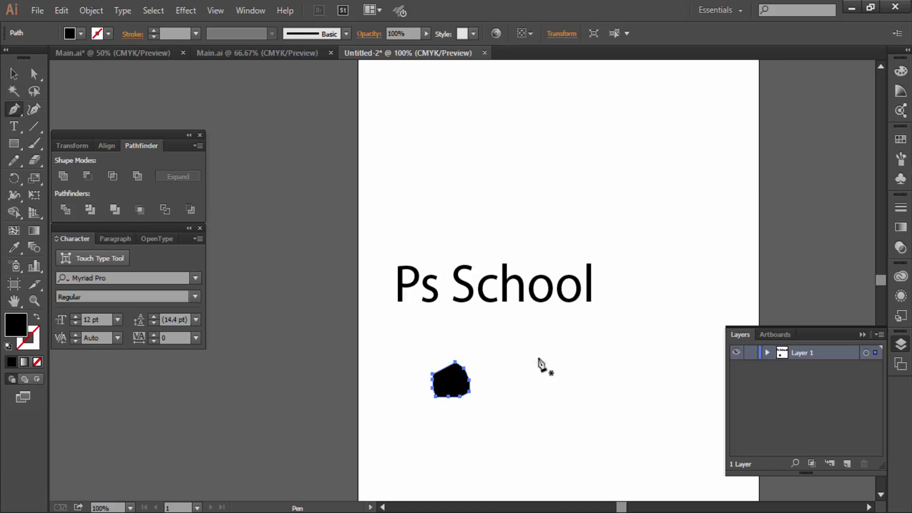
pyautogui.moveTo(538, 358)
pyautogui.mouseDown()
pyautogui.moveTo(538, 398)
pyautogui.moveTo(481, 432)
pyautogui.mouseUp()
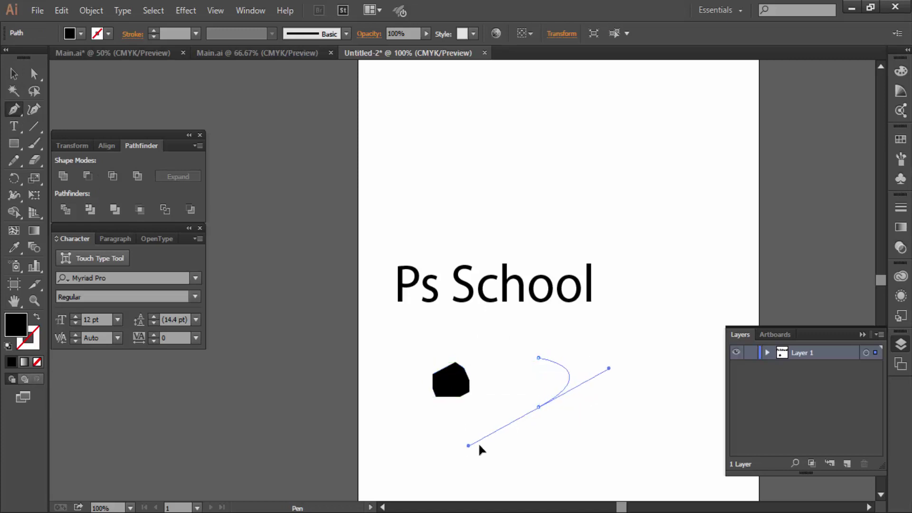
pyautogui.click(539, 407)
pyautogui.moveTo(540, 360); pyautogui.dragTo(597, 323)
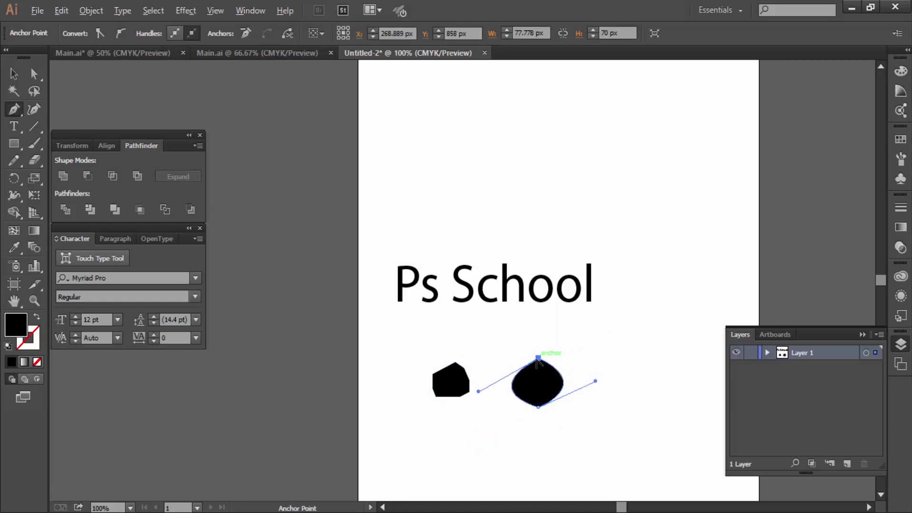
pyautogui.hotkey('ctrl', 'z')
pyautogui.hotkey('ctrl', 'shift', 'z')
pyautogui.press('v')
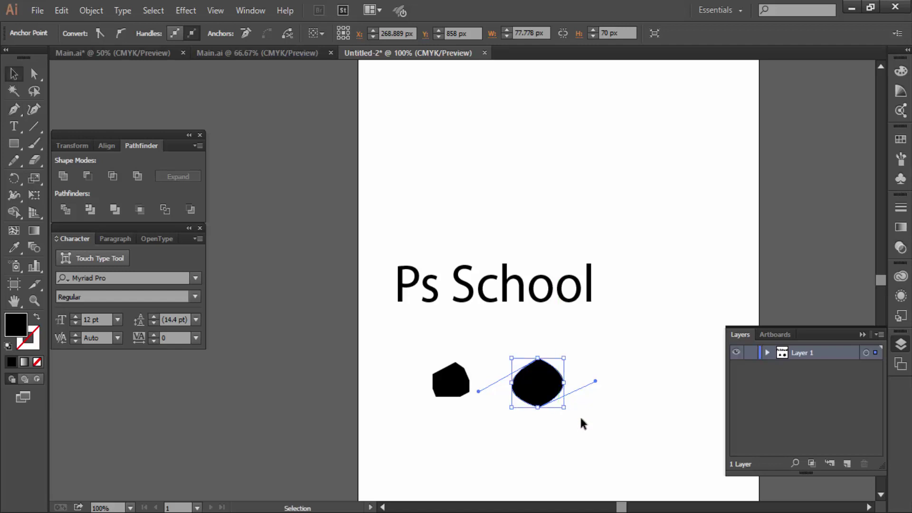
pyautogui.click(594, 482)
pyautogui.moveTo(467, 421); pyautogui.dragTo(379, 370)
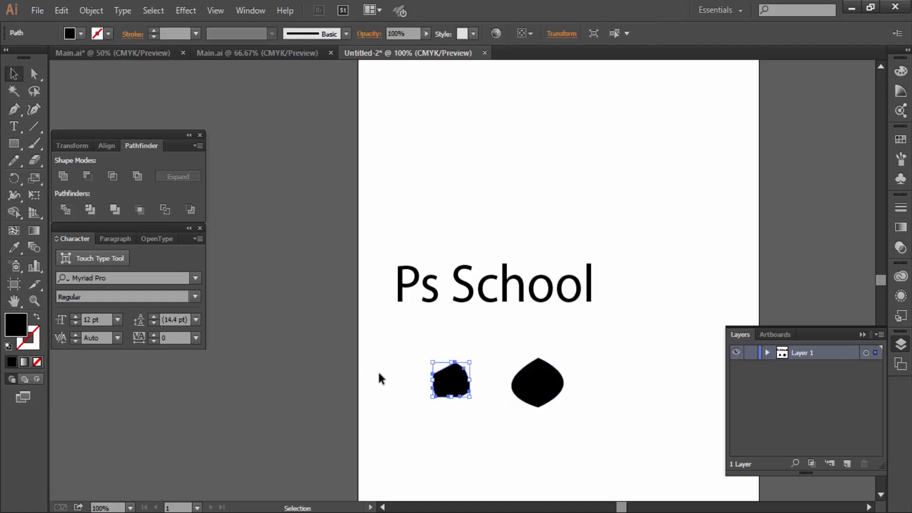
pyautogui.click(540, 385)
pyautogui.click(529, 446)
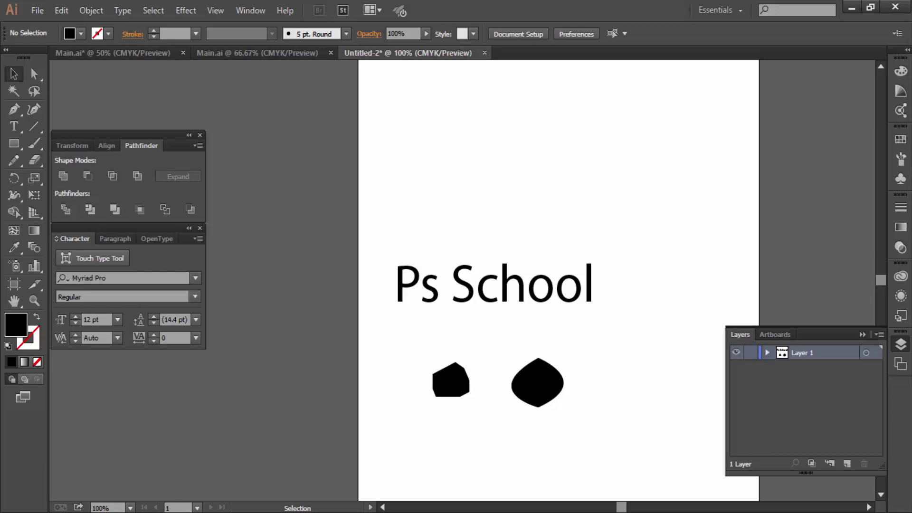
pyautogui.click(852, 7)
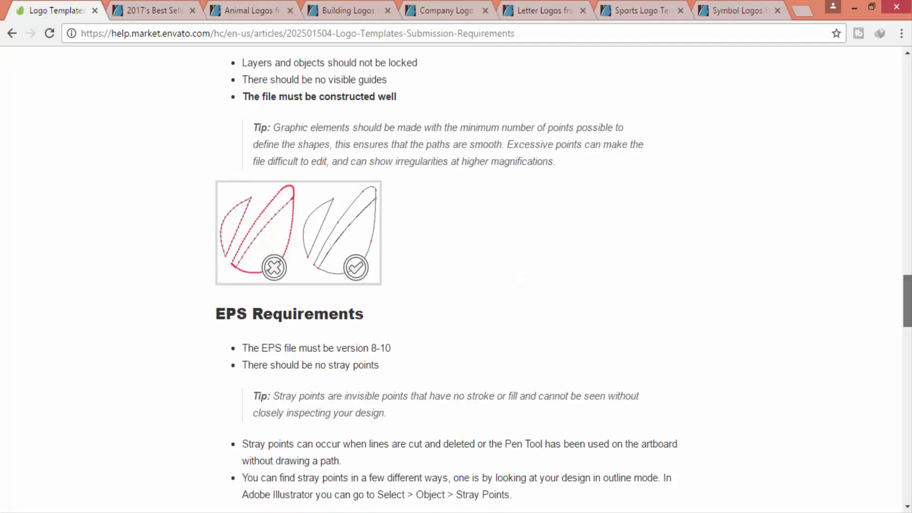
# - Scroll the requirements page down to the stray-points and no-open-paths tips
pyautogui.scroll(-6, 895, 349)
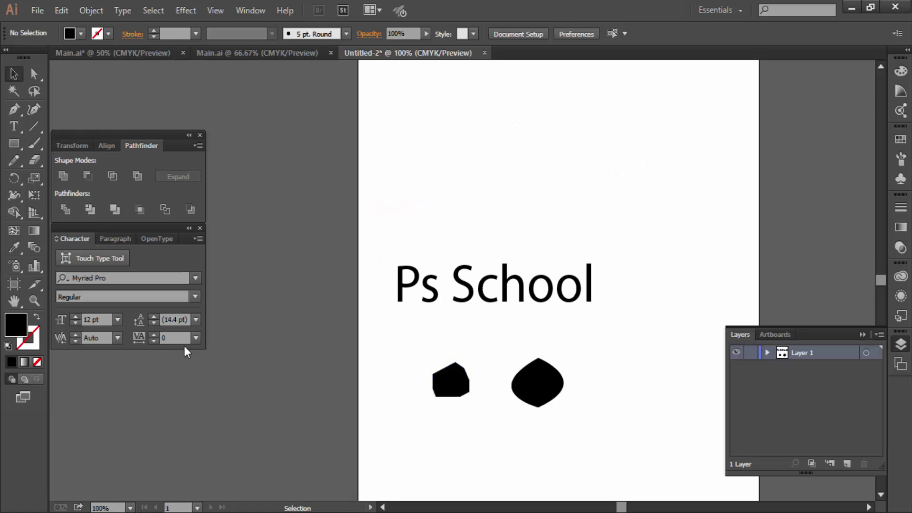
# - Alt-drag a copy of the angular shape onto the pasteboard and draw a two-point open pen path
pyautogui.moveTo(456, 380)
pyautogui.mouseDown()
pyautogui.moveTo(148, 401)
pyautogui.moveTo(153, 406)
pyautogui.mouseUp()
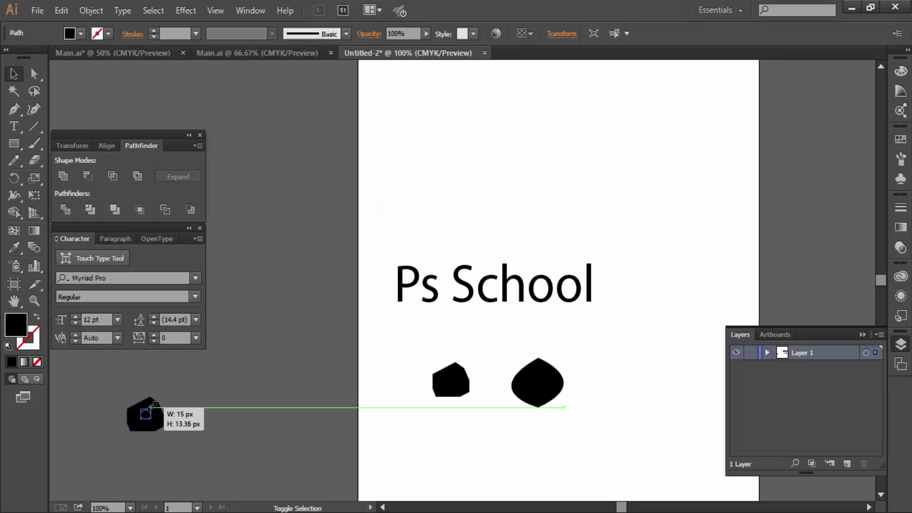
pyautogui.click(222, 422)
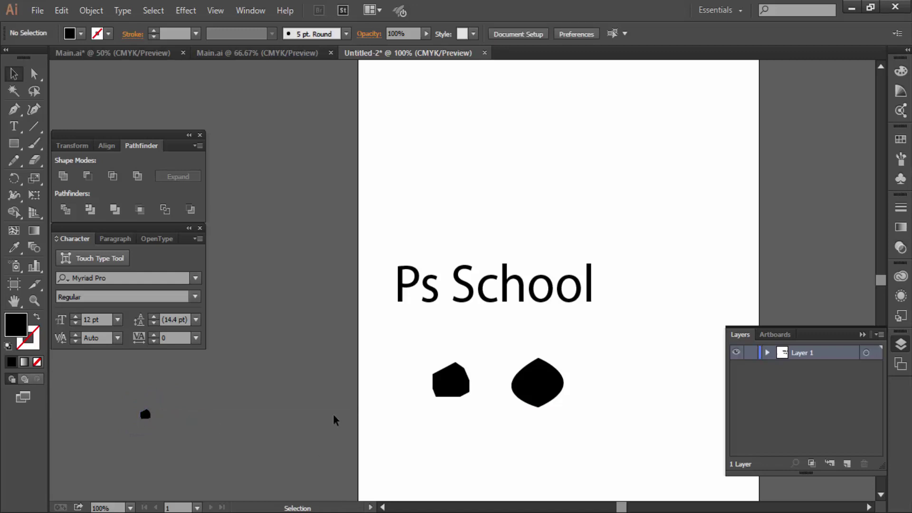
pyautogui.press('p')
pyautogui.click(244, 342)
pyautogui.click(250, 396)
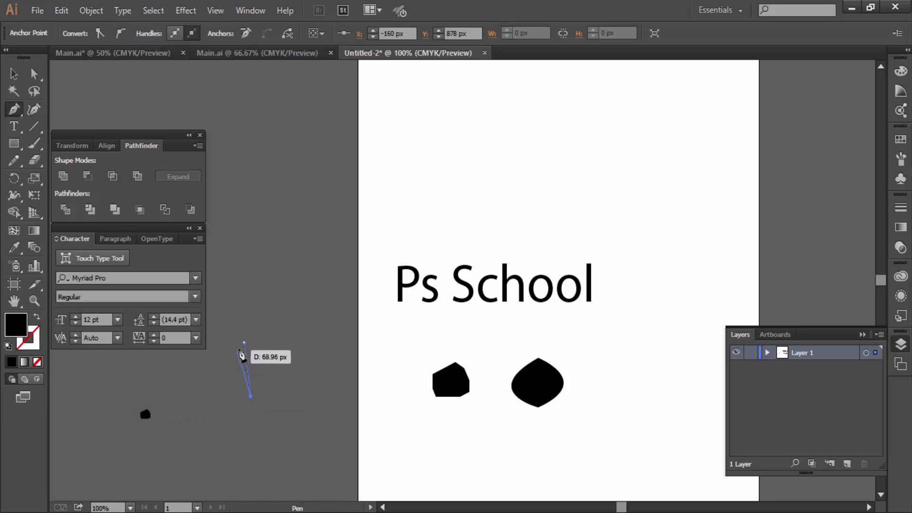
pyautogui.press('v')
pyautogui.click(346, 478)
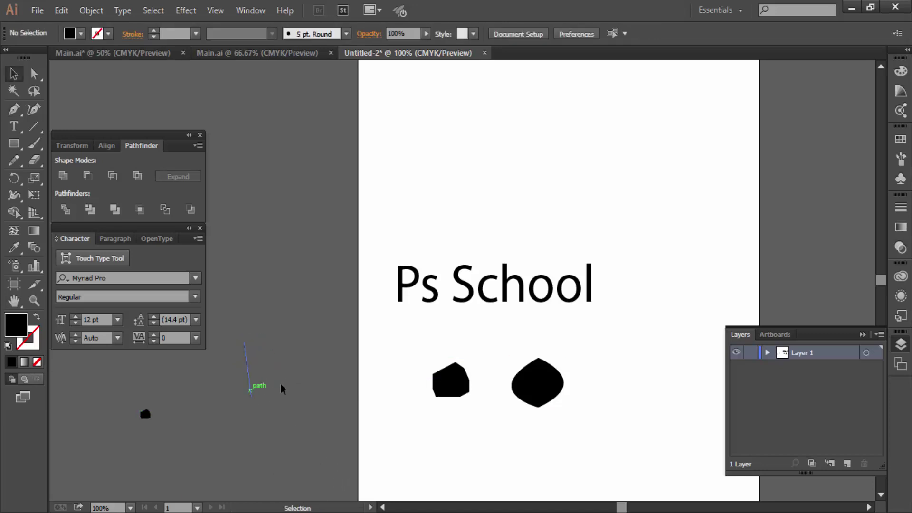
# - Select the small copied blob on the pasteboard and nudge it slightly
pyautogui.hscroll(2, 322, 363)
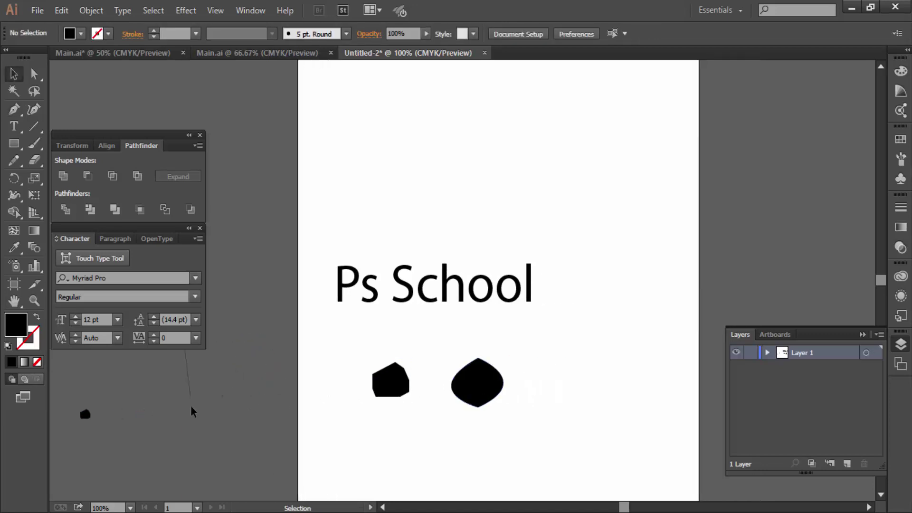
pyautogui.hscroll(-4, 335, 379)
pyautogui.moveTo(400, 319); pyautogui.dragTo(138, 440)
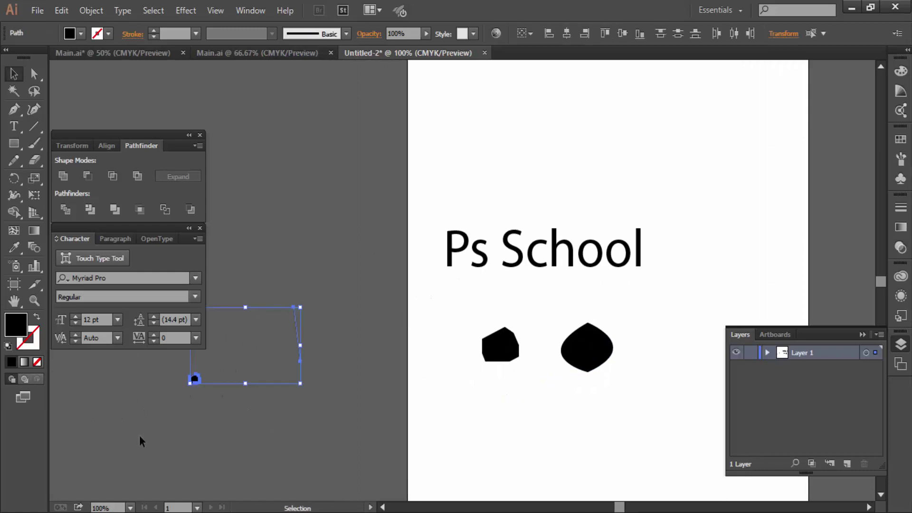
pyautogui.moveTo(499, 363); pyautogui.dragTo(503, 373)
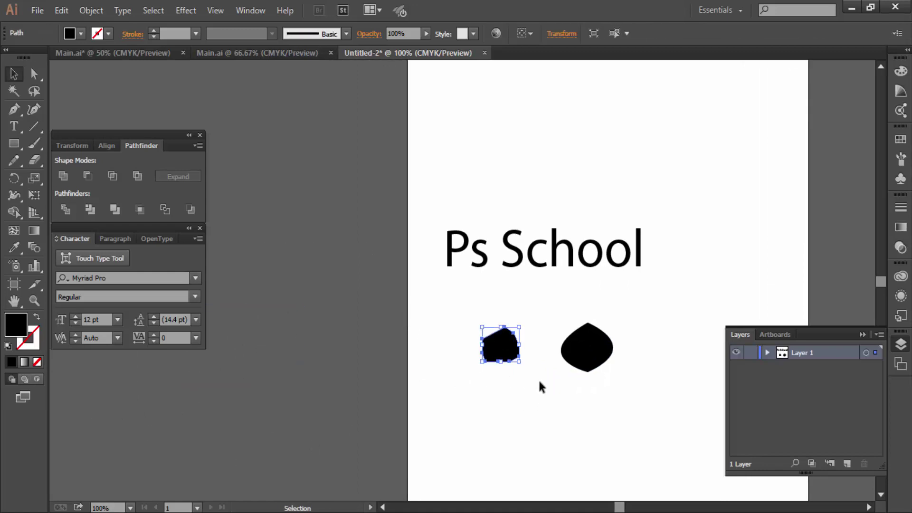
pyautogui.hscroll(4, 437, 394)
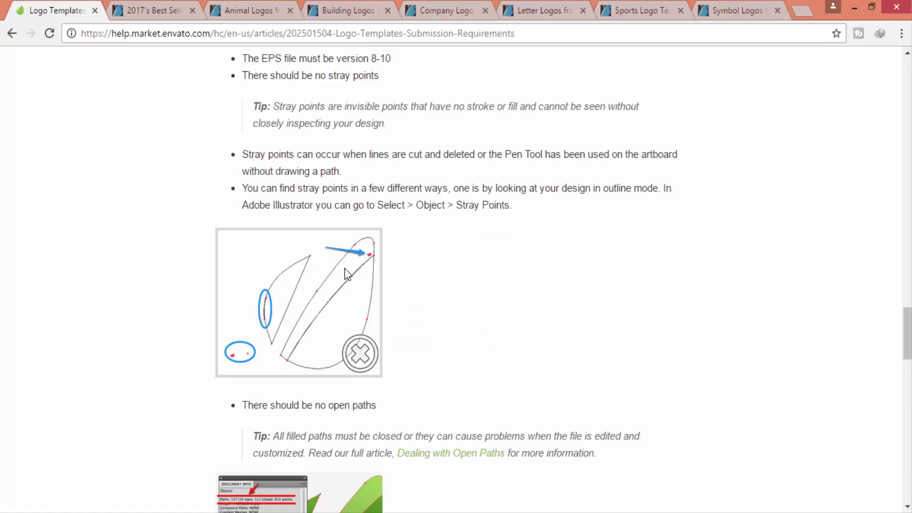
# - Delete both black shapes from the Illustrator artboard, then scroll down the Envato requirements page
pyautogui.scroll(-1, 907, 333)
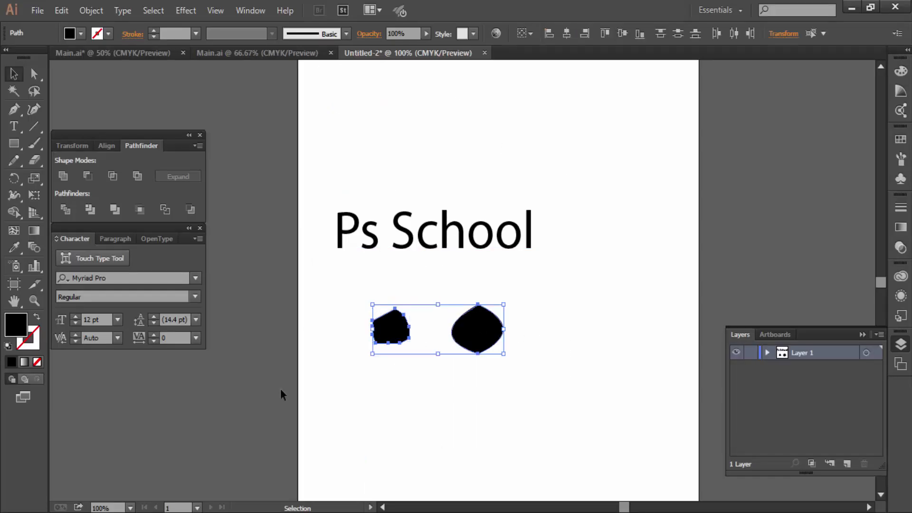
pyautogui.press('Delete')
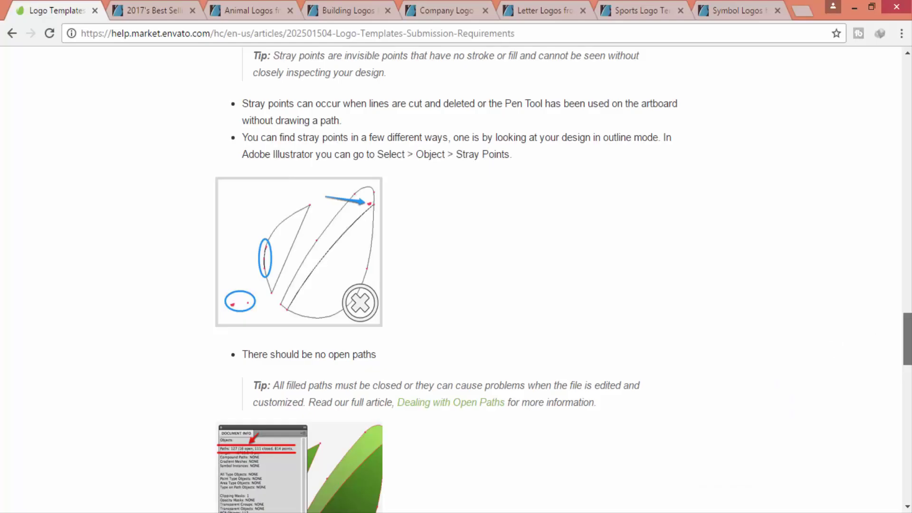
pyautogui.scroll(-5, 906, 342)
pyautogui.scroll(-3, 522, 279)
pyautogui.scroll(-3, 523, 279)
pyautogui.scroll(-1, 522, 279)
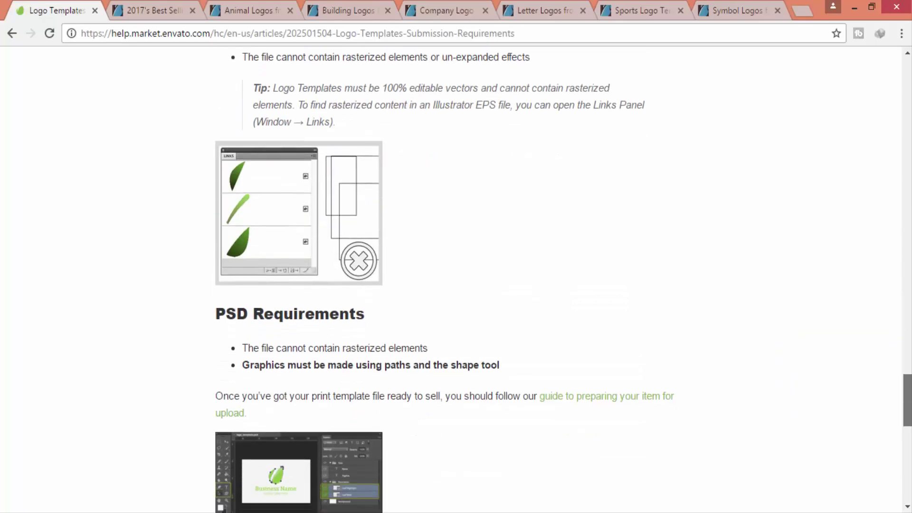
pyautogui.scroll(-1, 522, 279)
pyautogui.scroll(-1, 522, 279)
pyautogui.scroll(-2, 522, 279)
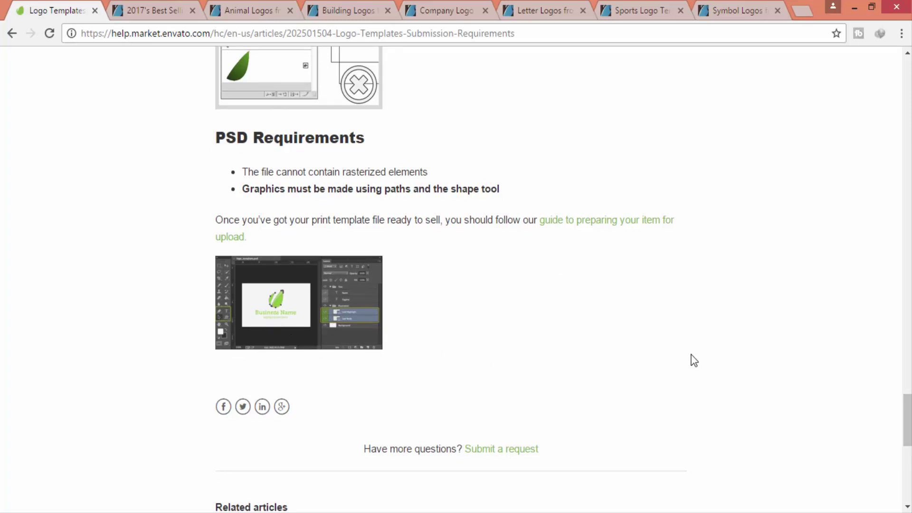
# - Return to the How to Prepare a Logo Template section, selecting its first bullet and heading text
pyautogui.moveTo(907, 421); pyautogui.dragTo(907, 109)
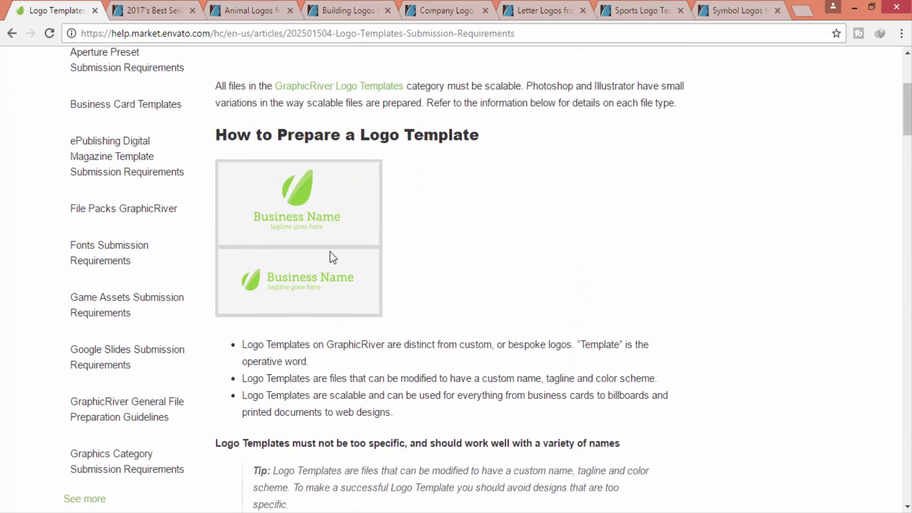
pyautogui.moveTo(244, 346); pyautogui.dragTo(464, 345)
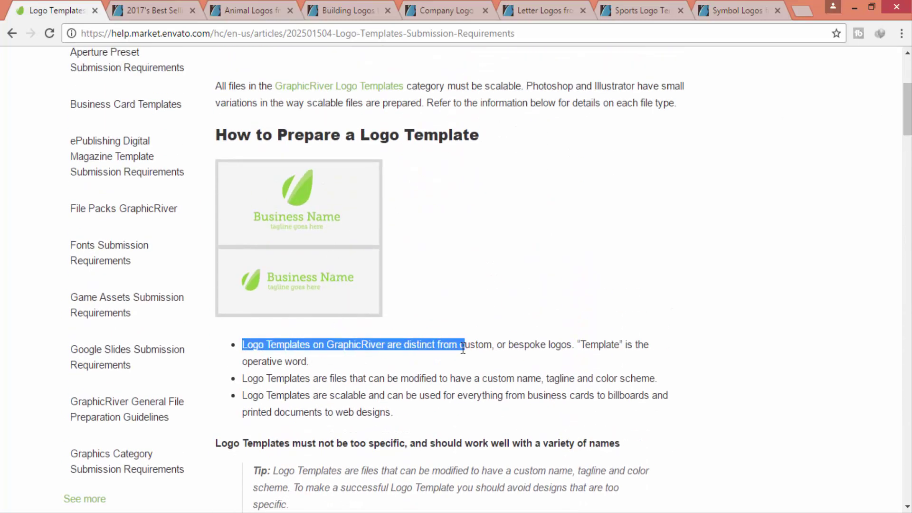
pyautogui.moveTo(312, 361); pyautogui.dragTo(231, 342)
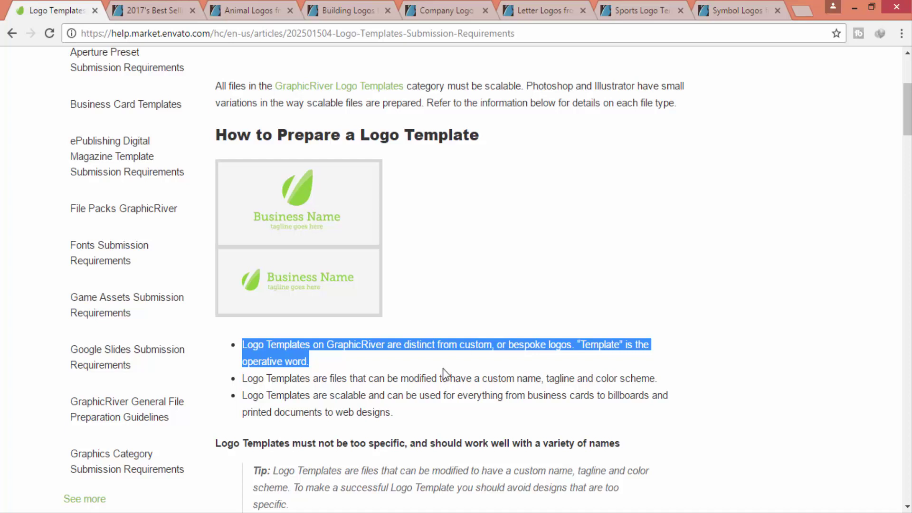
pyautogui.click(324, 363)
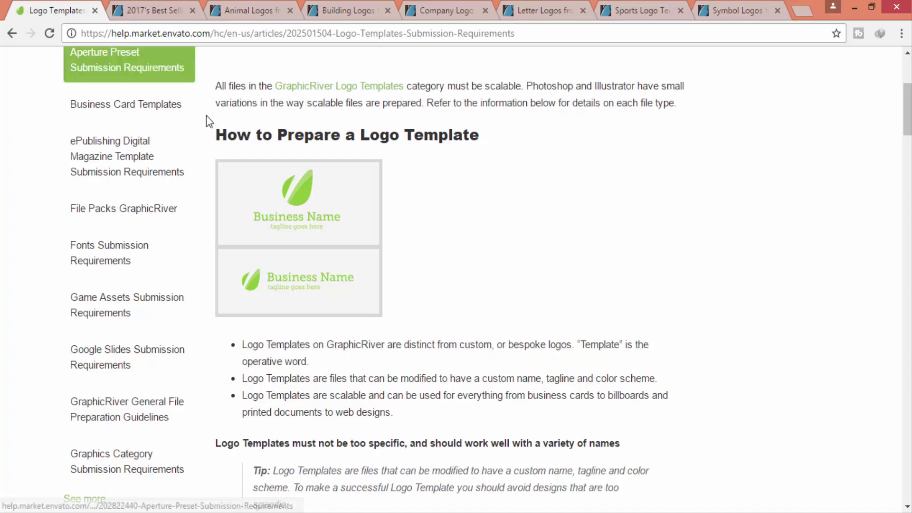
pyautogui.moveTo(214, 135); pyautogui.dragTo(372, 139)
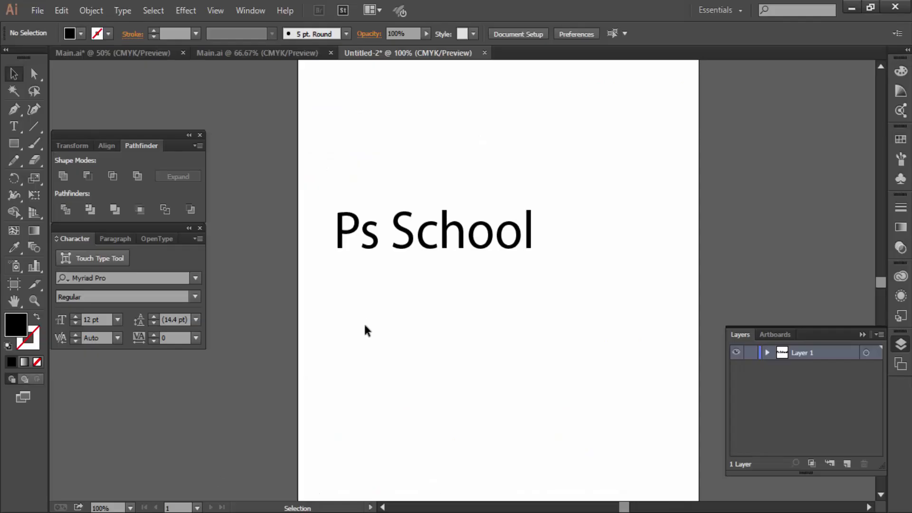
# - Switch between the Main.ai views and close the duplicate Main.ai without saving
pyautogui.moveTo(335, 265); pyautogui.dragTo(541, 184)
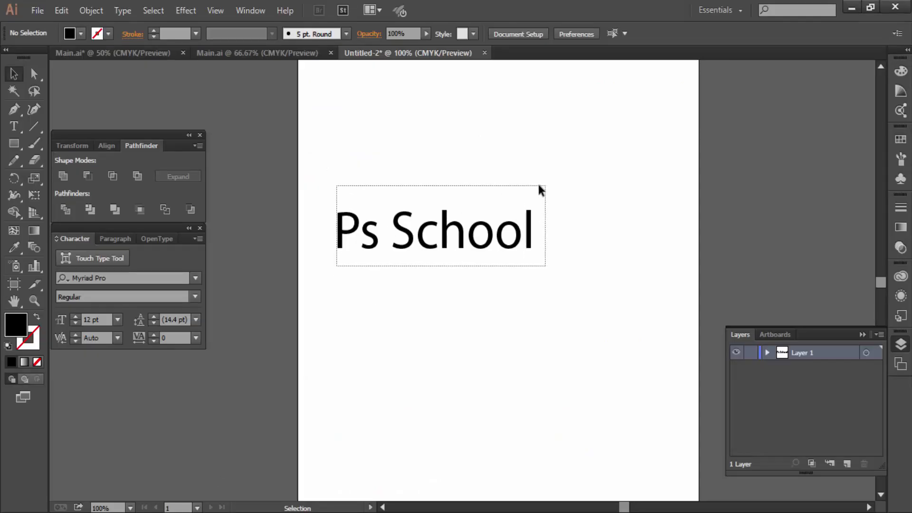
pyautogui.click(127, 54)
pyautogui.click(253, 53)
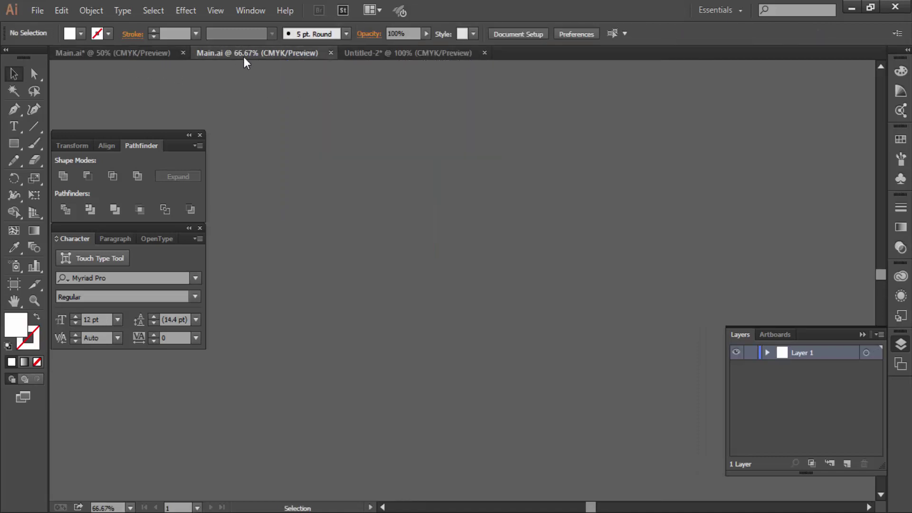
pyautogui.moveTo(605, 272); pyautogui.dragTo(300, 114)
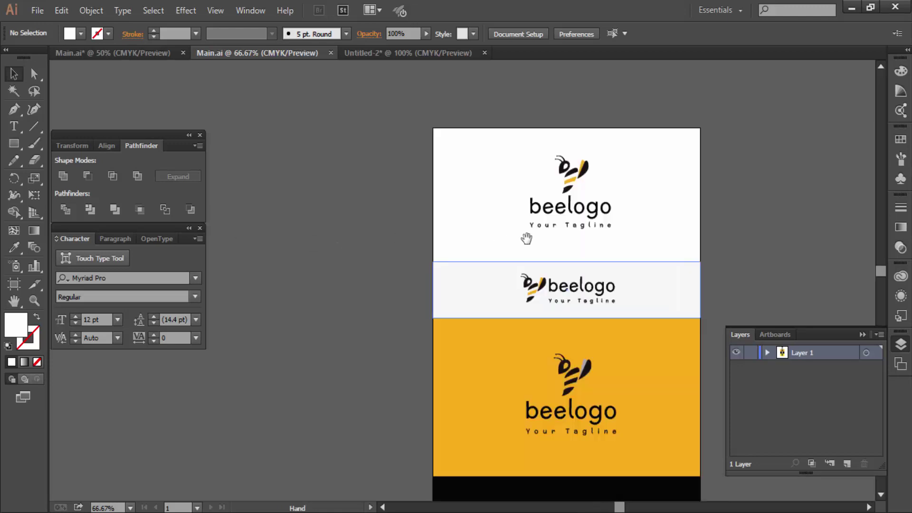
pyautogui.click(183, 52)
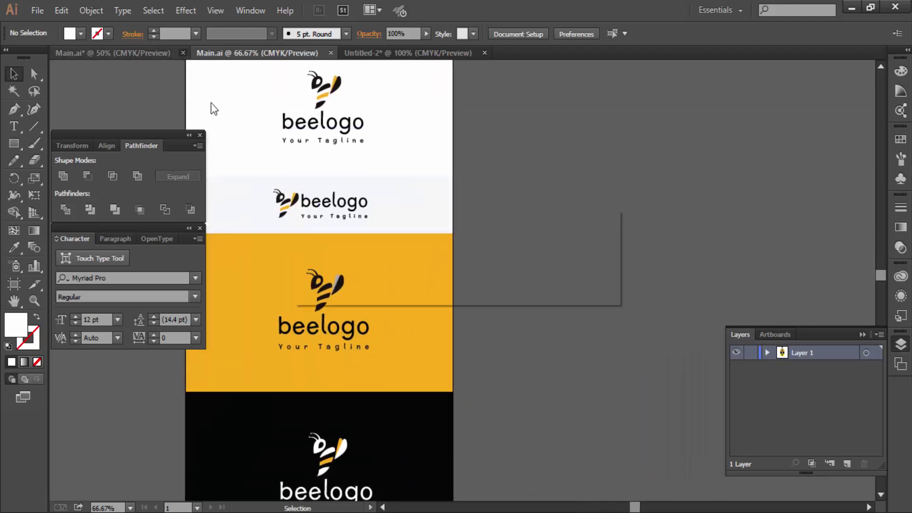
pyautogui.click(516, 282)
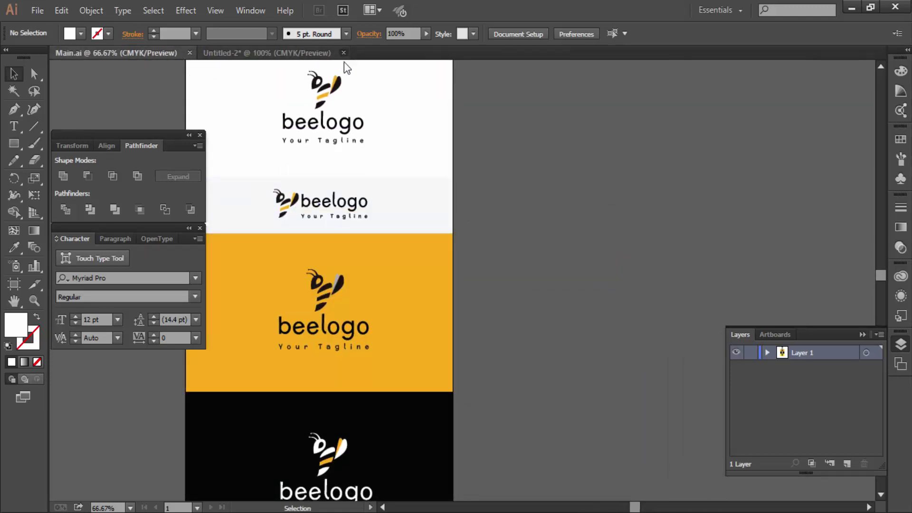
# - Close Untitled-2 without saving and re-centre the beelogo sheet on screen
pyautogui.click(344, 52)
pyautogui.click(522, 282)
pyautogui.moveTo(497, 183)
pyautogui.mouseDown()
pyautogui.moveTo(580, 193)
pyautogui.moveTo(583, 174)
pyautogui.mouseUp()
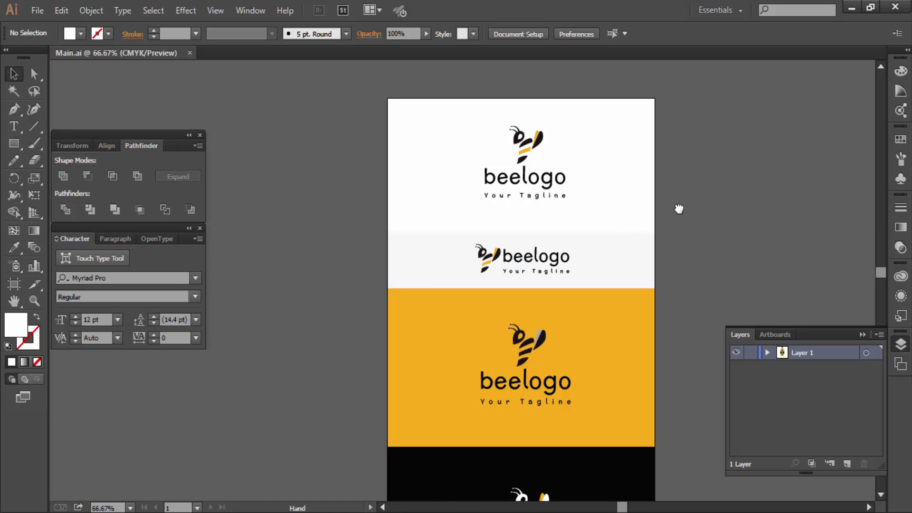
pyautogui.moveTo(677, 206); pyautogui.dragTo(663, 205)
pyautogui.moveTo(656, 140); pyautogui.dragTo(654, 208)
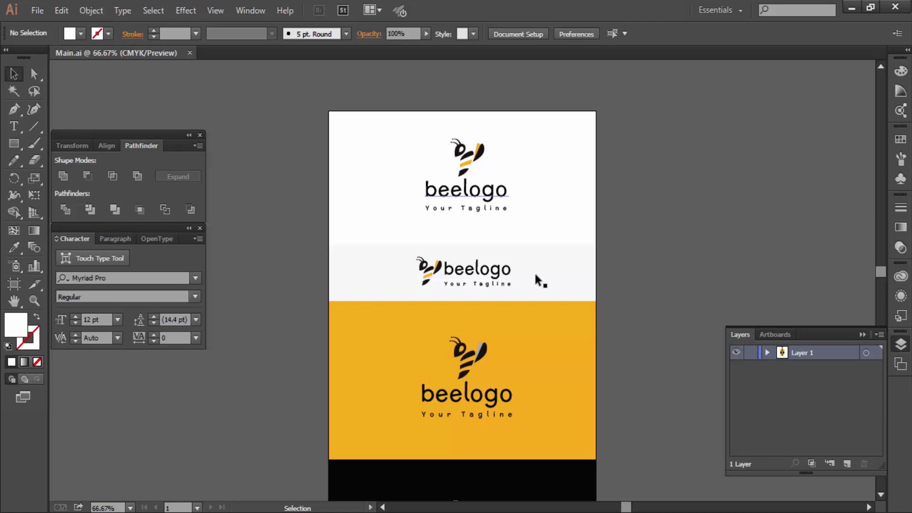
# - Bring up File > New and check the 600 px width and 1426 px height values
pyautogui.click(38, 10)
pyautogui.click(53, 25)
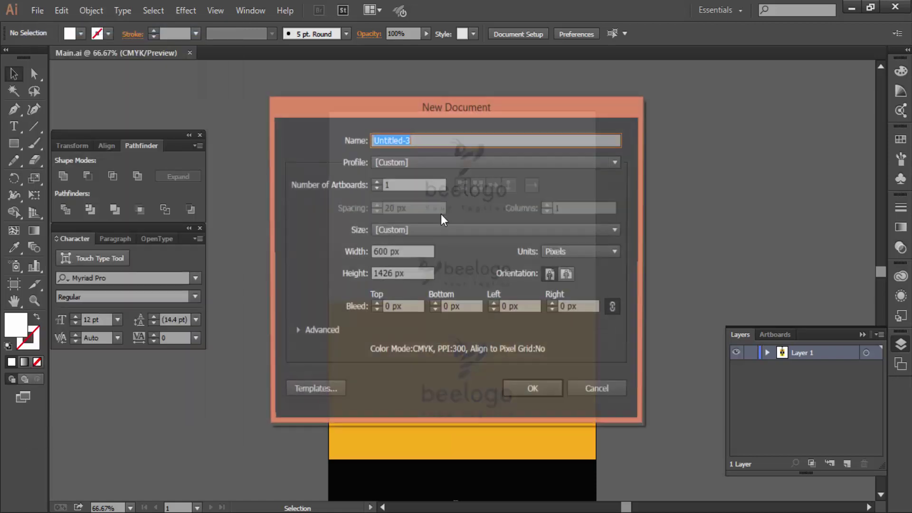
pyautogui.click(419, 252)
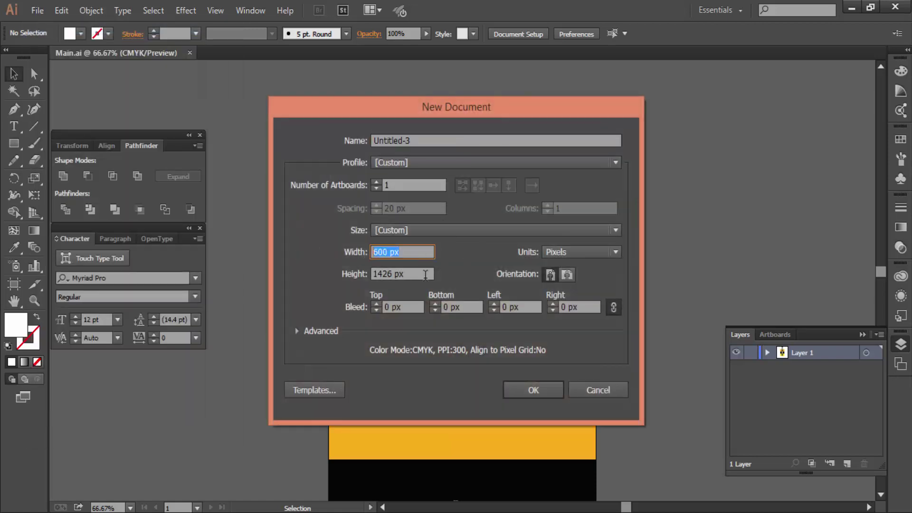
pyautogui.click(425, 275)
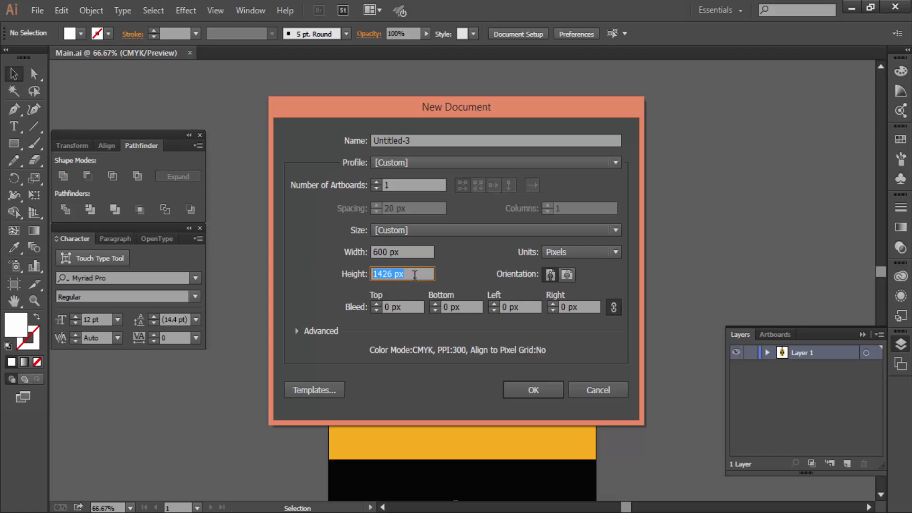
pyautogui.click(416, 253)
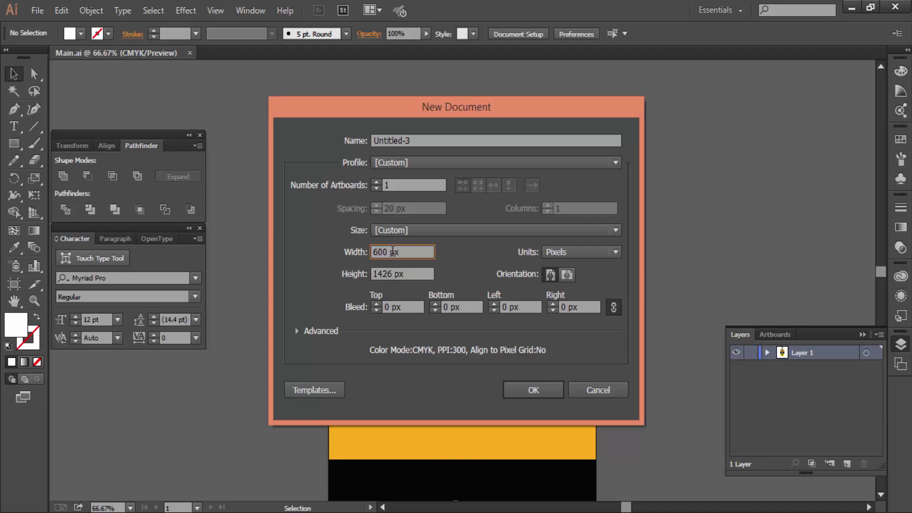
pyautogui.click(411, 269)
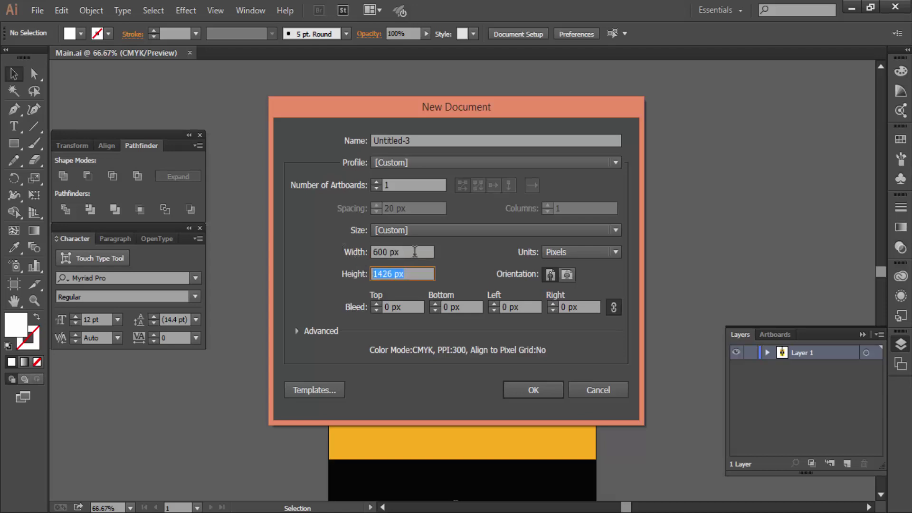
pyautogui.click(382, 252)
pyautogui.press('Tab')
# - Cancel the New Document dialog and pan back to the sheet's top white panels
pyautogui.click(412, 273)
pyautogui.click(595, 390)
pyautogui.moveTo(692, 452); pyautogui.dragTo(678, 310)
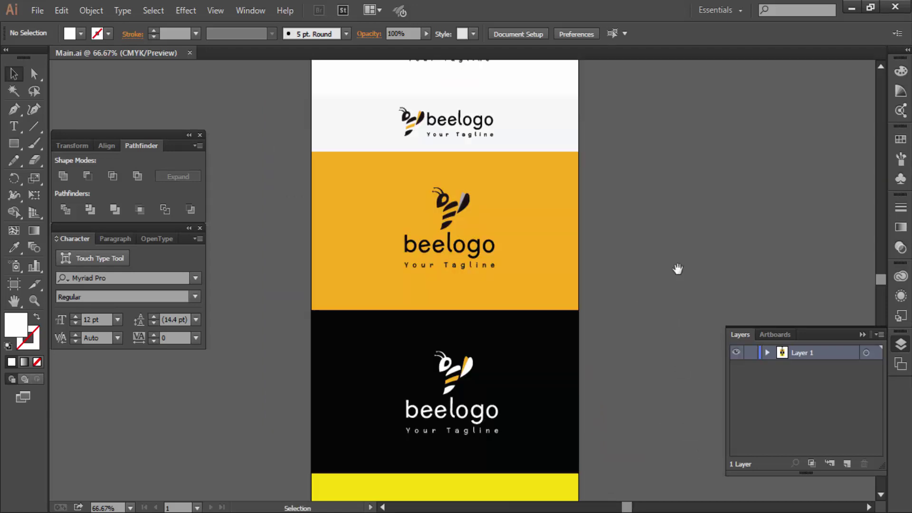
pyautogui.moveTo(660, 182)
pyautogui.mouseDown()
pyautogui.moveTo(643, 391)
pyautogui.moveTo(648, 301)
pyautogui.mouseUp()
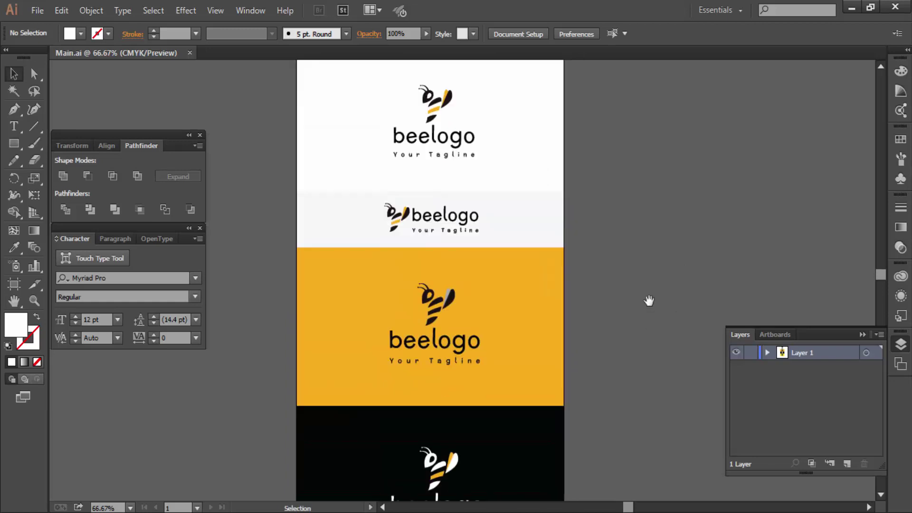
pyautogui.moveTo(642, 403)
pyautogui.mouseDown()
pyautogui.moveTo(651, 261)
pyautogui.moveTo(637, 407)
pyautogui.mouseUp()
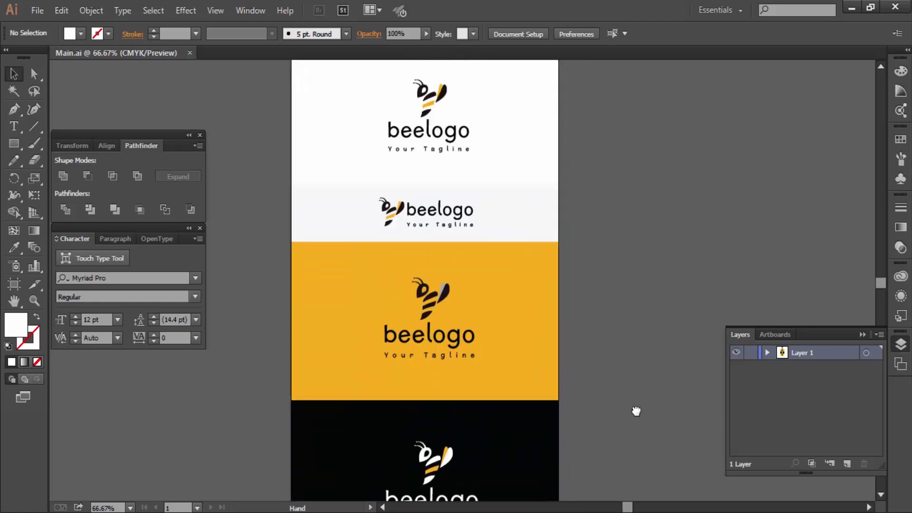
pyautogui.moveTo(623, 306); pyautogui.dragTo(625, 323)
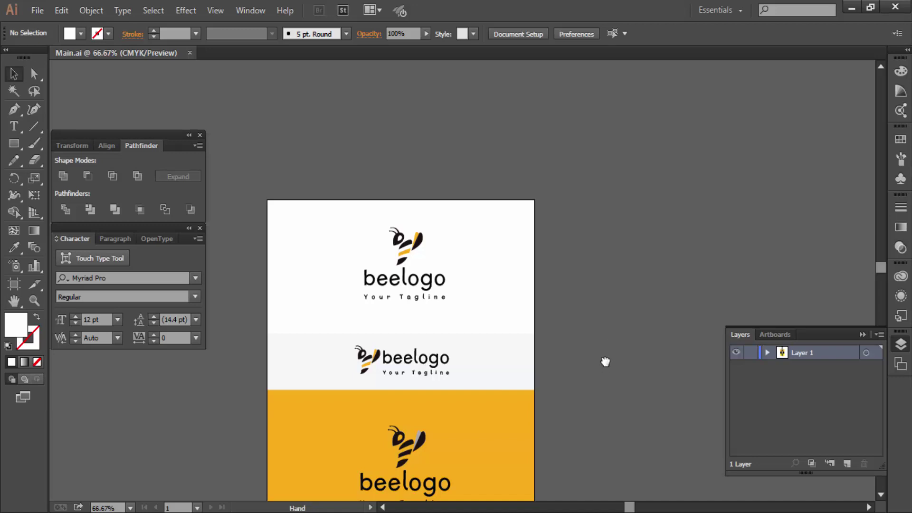
# - Pan up and down through the white, orange, black and yellow beelogo panels
pyautogui.moveTo(604, 363); pyautogui.dragTo(614, 225)
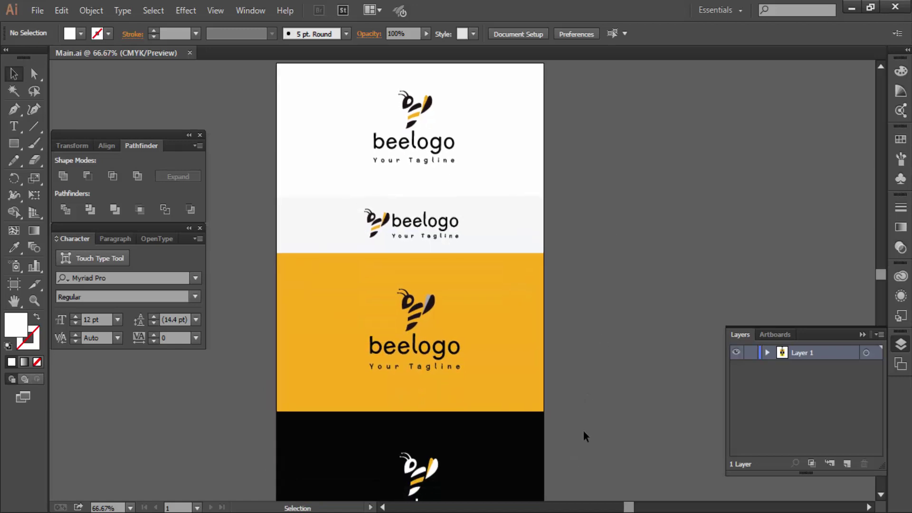
pyautogui.moveTo(583, 431); pyautogui.dragTo(633, 324)
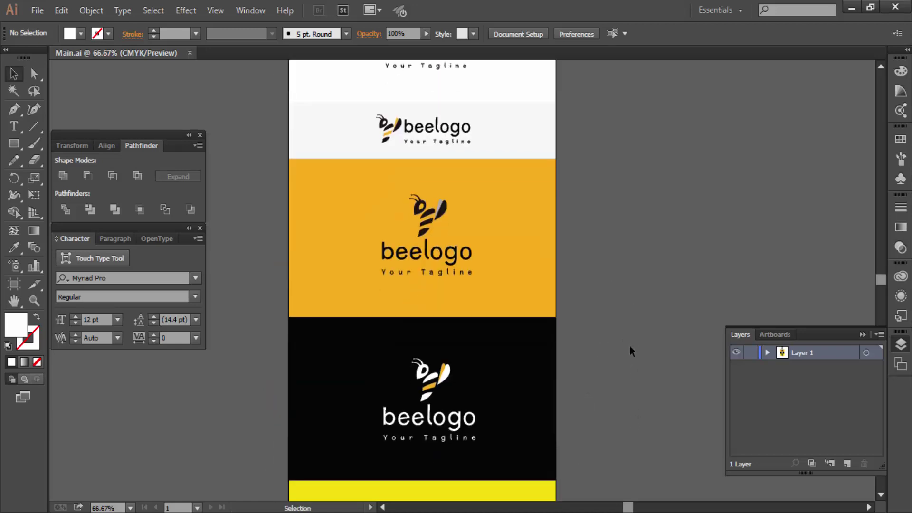
pyautogui.moveTo(636, 222)
pyautogui.mouseDown()
pyautogui.moveTo(636, 385)
pyautogui.moveTo(643, 127)
pyautogui.mouseUp()
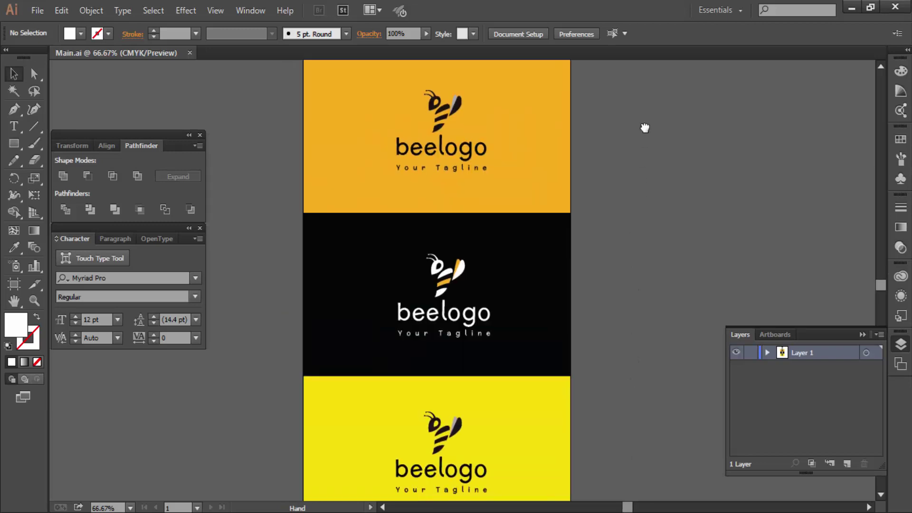
pyautogui.moveTo(648, 256); pyautogui.dragTo(641, 468)
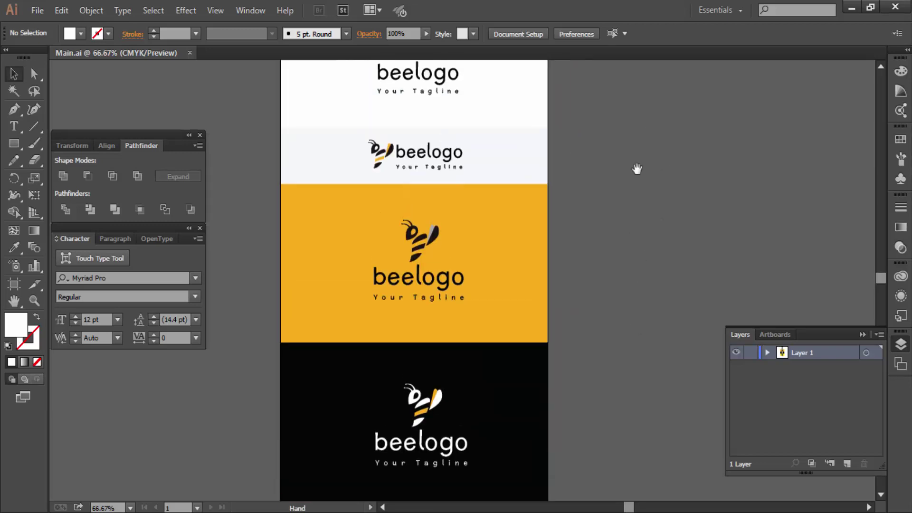
pyautogui.moveTo(637, 196); pyautogui.dragTo(642, 315)
pyautogui.moveTo(634, 378); pyautogui.dragTo(637, 198)
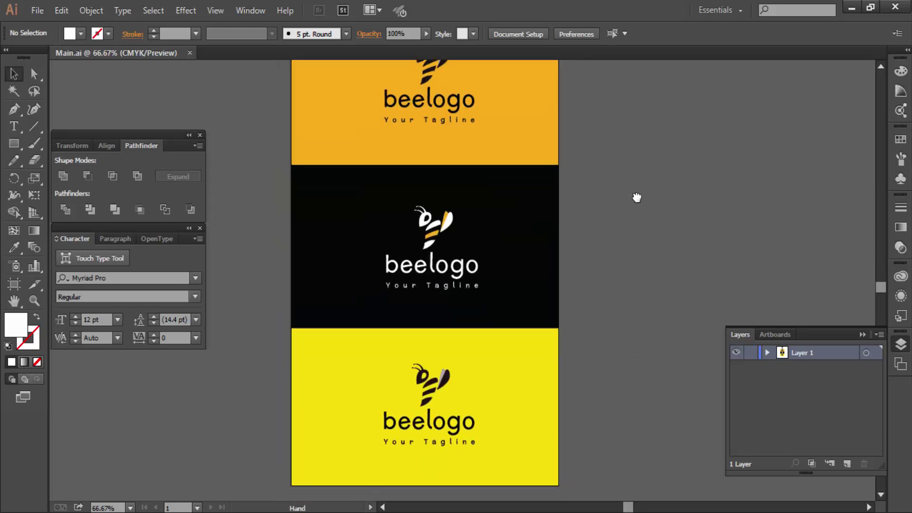
pyautogui.moveTo(637, 265); pyautogui.dragTo(579, 406)
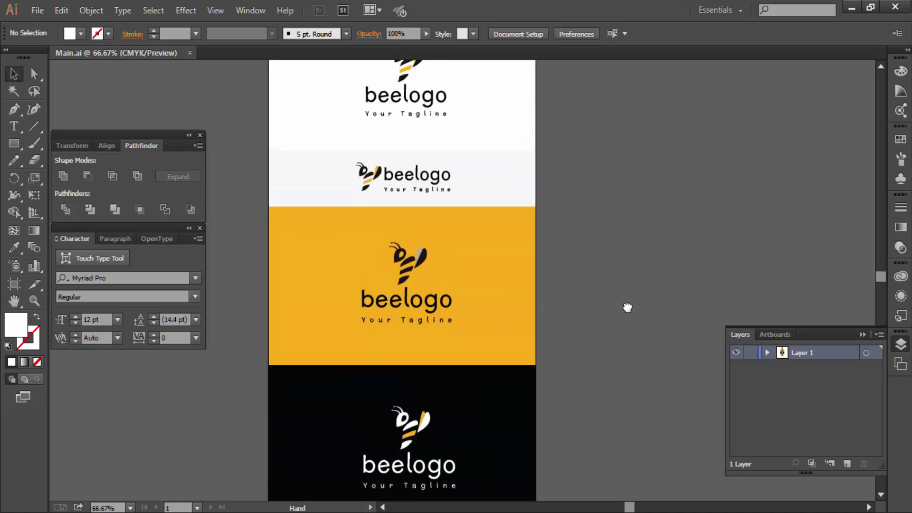
pyautogui.moveTo(627, 309); pyautogui.dragTo(617, 454)
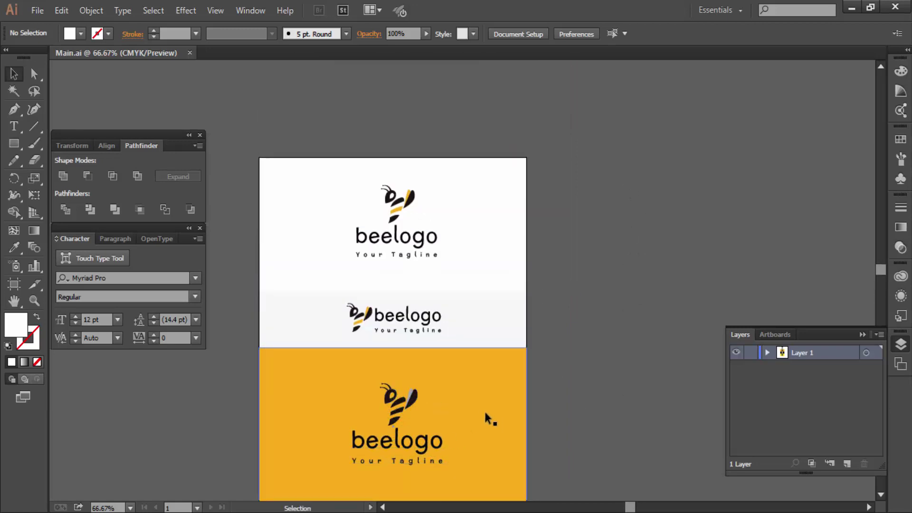
pyautogui.moveTo(640, 449); pyautogui.dragTo(659, 289)
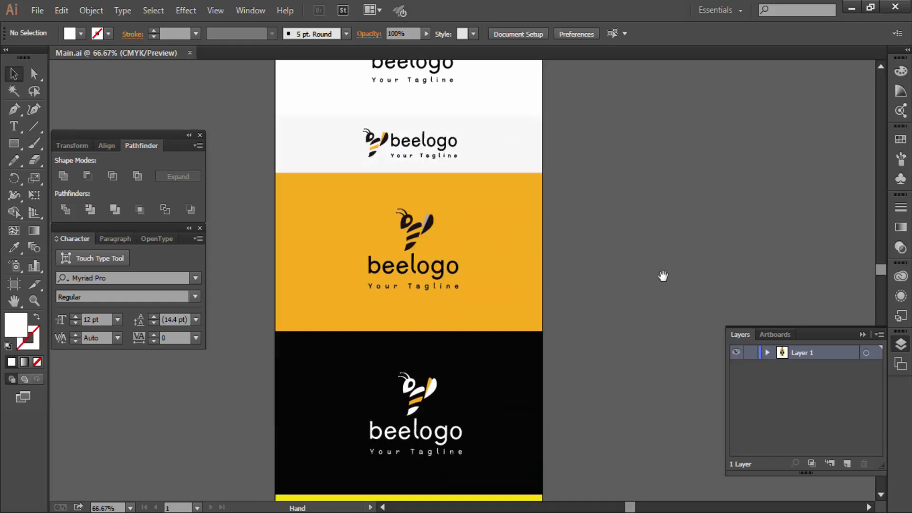
pyautogui.moveTo(635, 385); pyautogui.dragTo(643, 254)
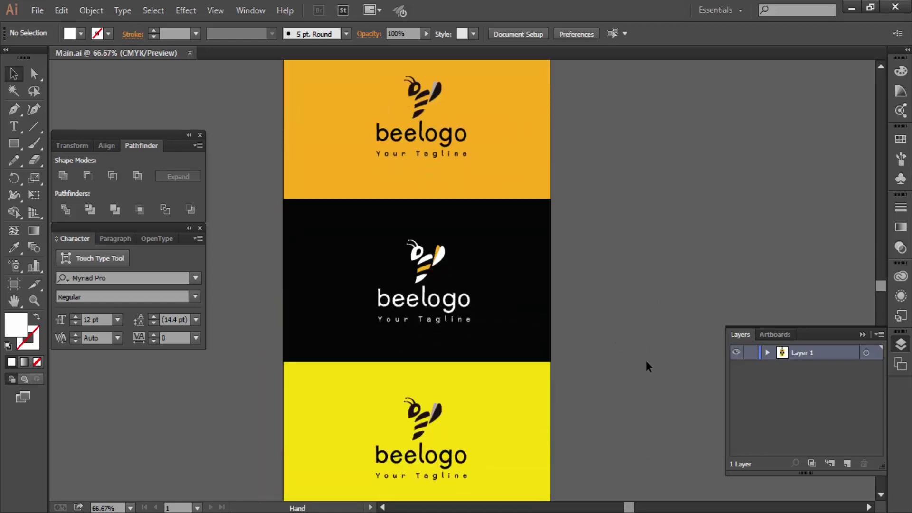
pyautogui.click(428, 304)
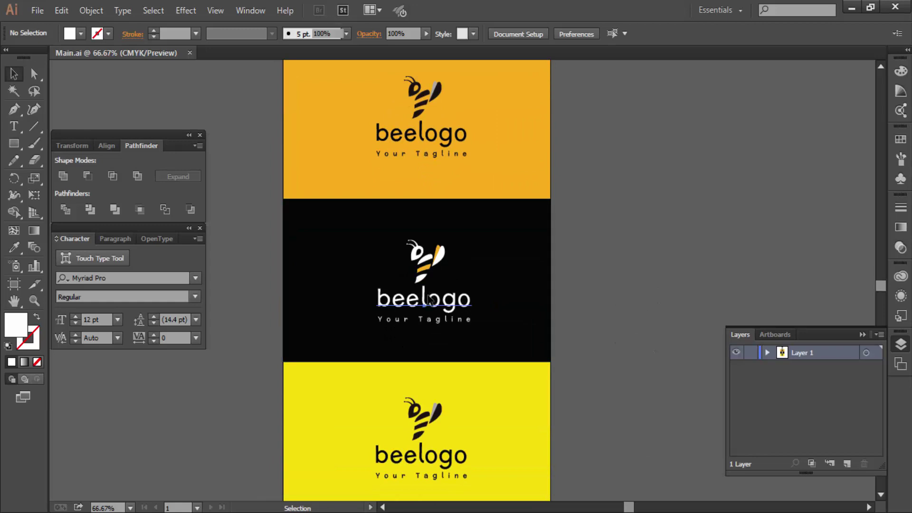
pyautogui.doubleClick(427, 306)
pyautogui.hotkey('ctrl', 'a')
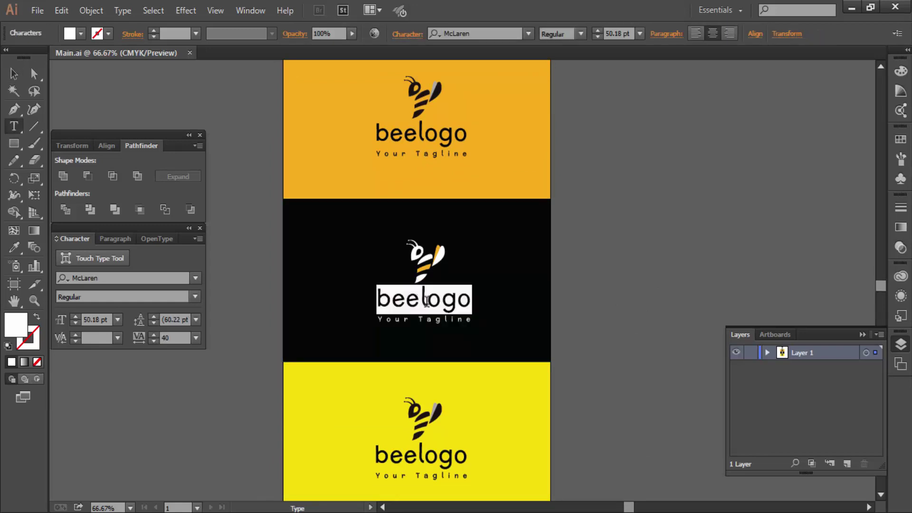
pyautogui.click(438, 297)
pyautogui.click(14, 74)
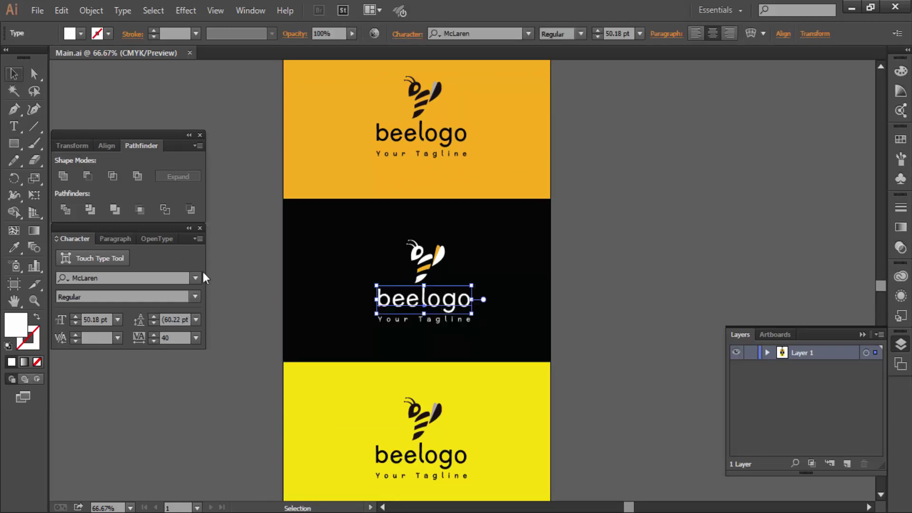
pyautogui.click(14, 125)
pyautogui.click(407, 319)
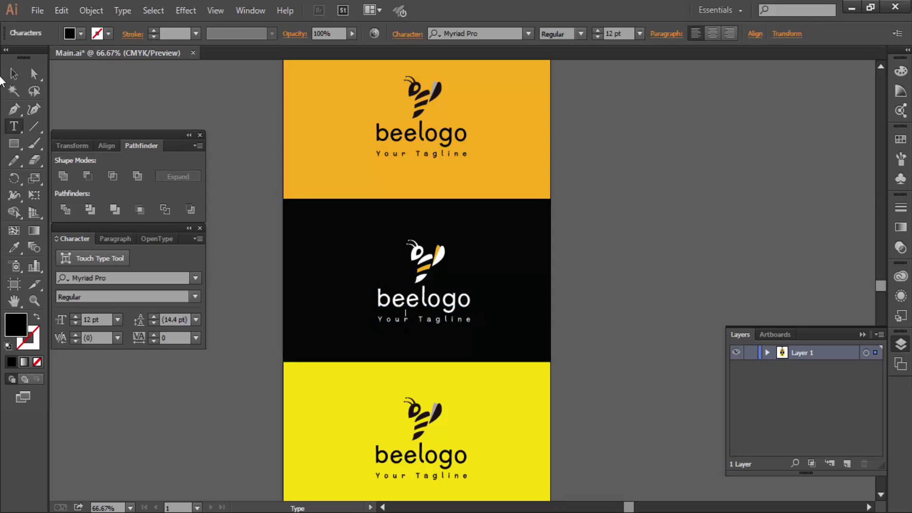
pyautogui.click(13, 73)
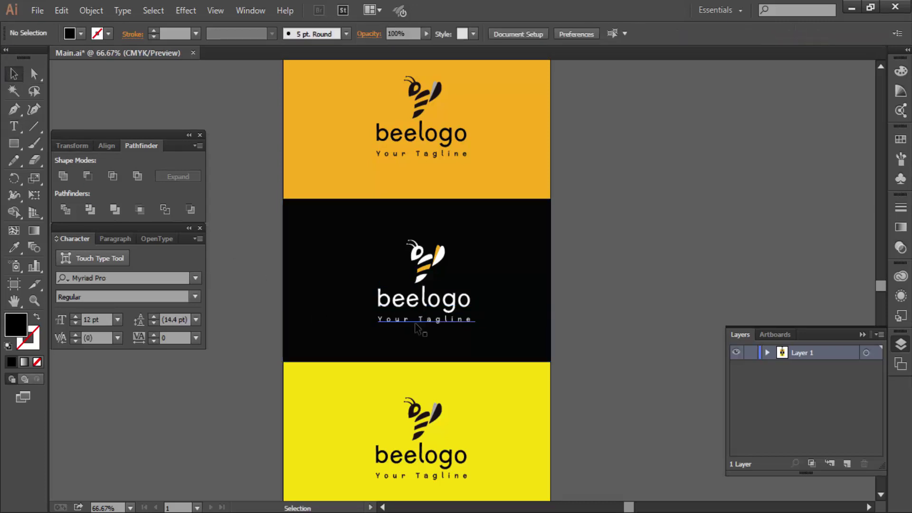
pyautogui.press('t')
pyautogui.moveTo(414, 318)
pyautogui.mouseDown()
pyautogui.moveTo(378, 318)
pyautogui.moveTo(476, 319)
pyautogui.mouseUp()
pyautogui.press('Escape')
pyautogui.scroll(3, 512, 277)
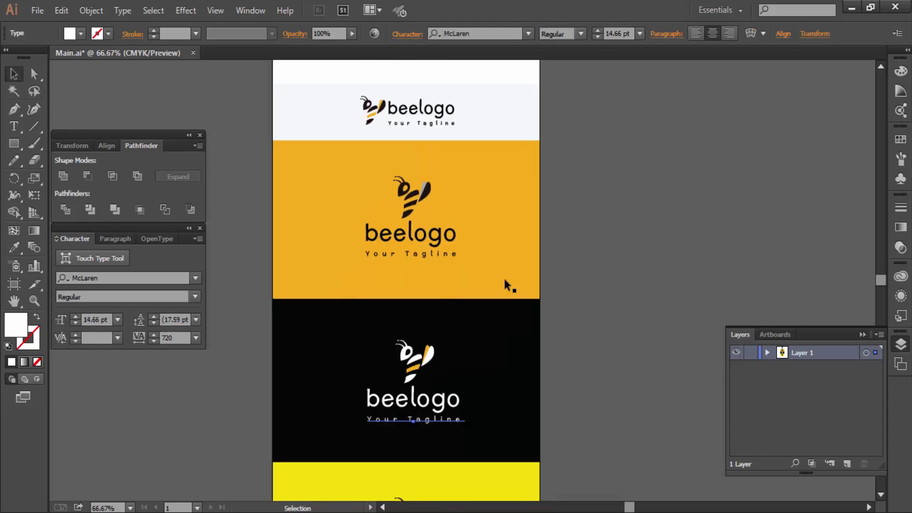
pyautogui.click(406, 190)
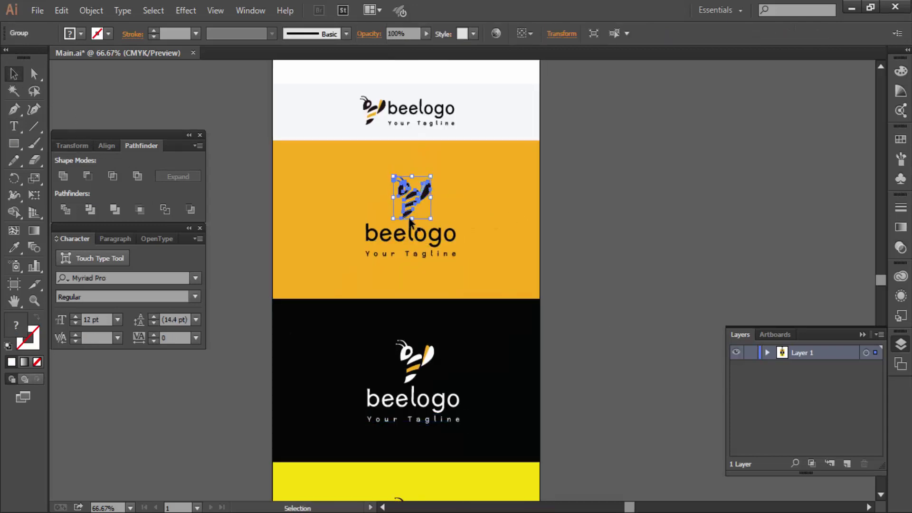
pyautogui.moveTo(583, 143); pyautogui.dragTo(572, 226)
pyautogui.hotkey('ctrl', '+')
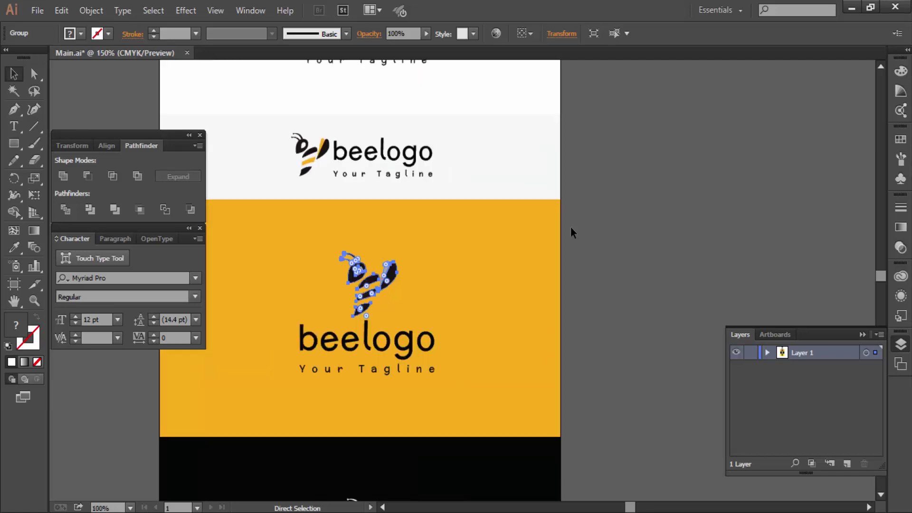
pyautogui.hotkey('ctrl', '+')
pyautogui.hotkey('ctrl', '+')
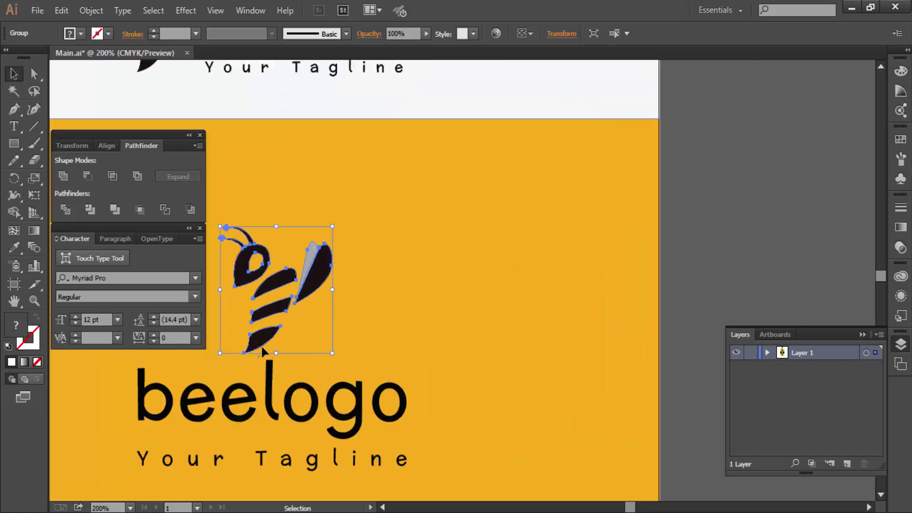
pyautogui.moveTo(354, 304); pyautogui.dragTo(452, 306)
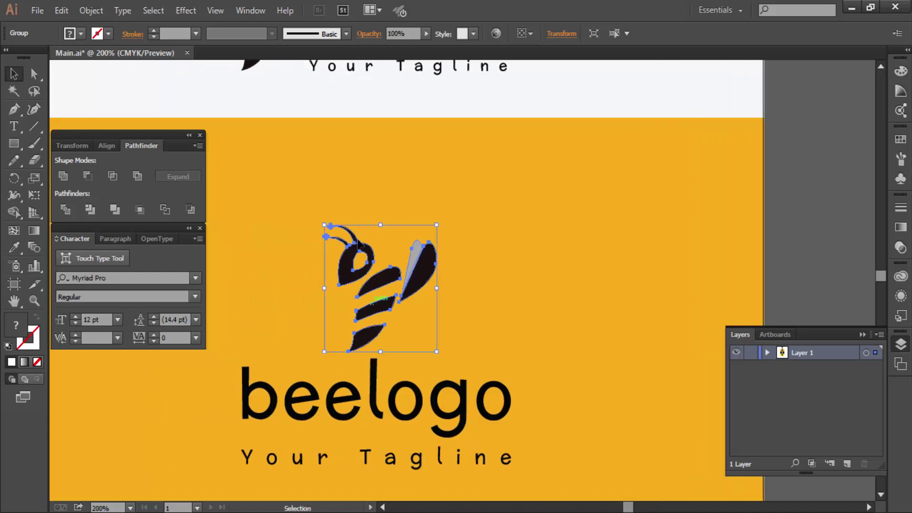
pyautogui.click(806, 232)
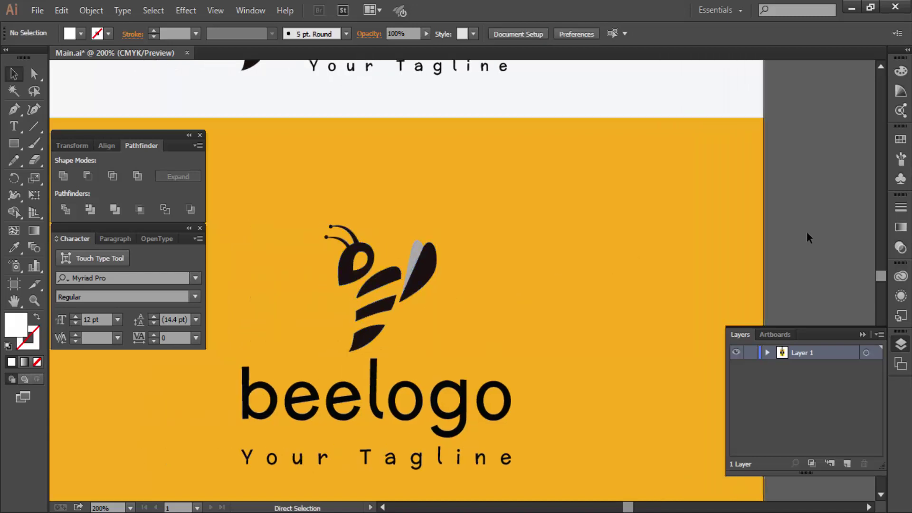
pyautogui.hotkey('ctrl', '-')
pyautogui.hotkey('ctrl', '-')
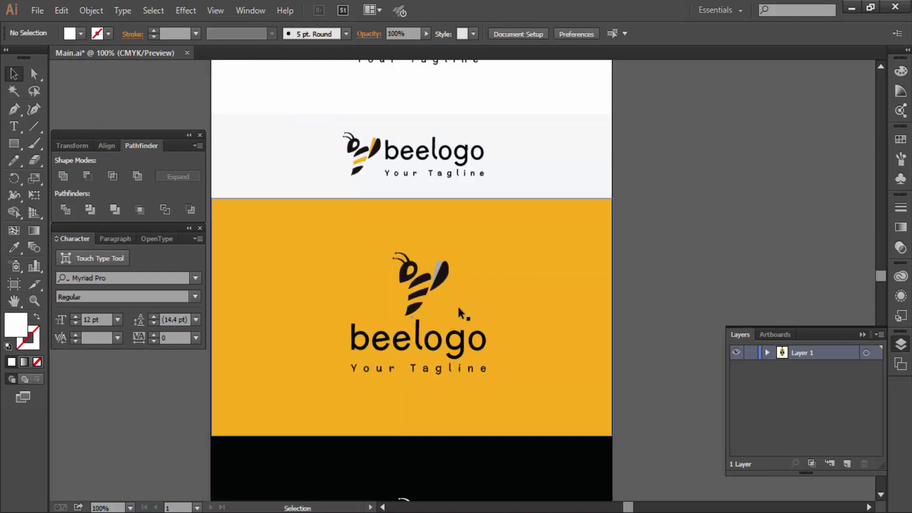
pyautogui.moveTo(600, 143); pyautogui.dragTo(597, 283)
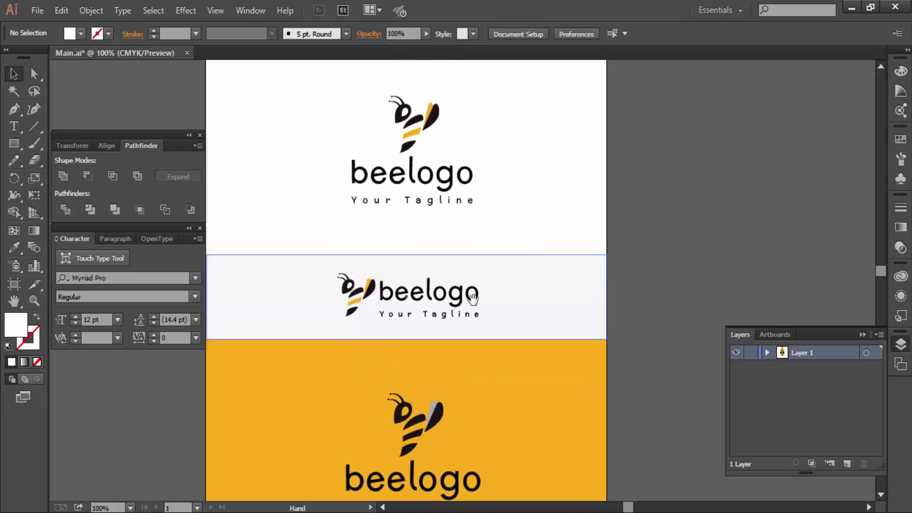
pyautogui.moveTo(473, 302); pyautogui.dragTo(478, 251)
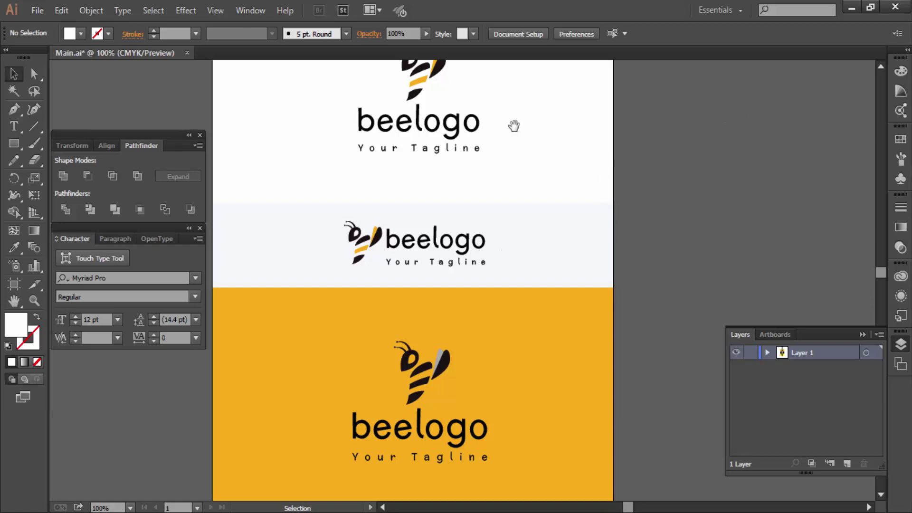
pyautogui.moveTo(513, 126); pyautogui.dragTo(505, 254)
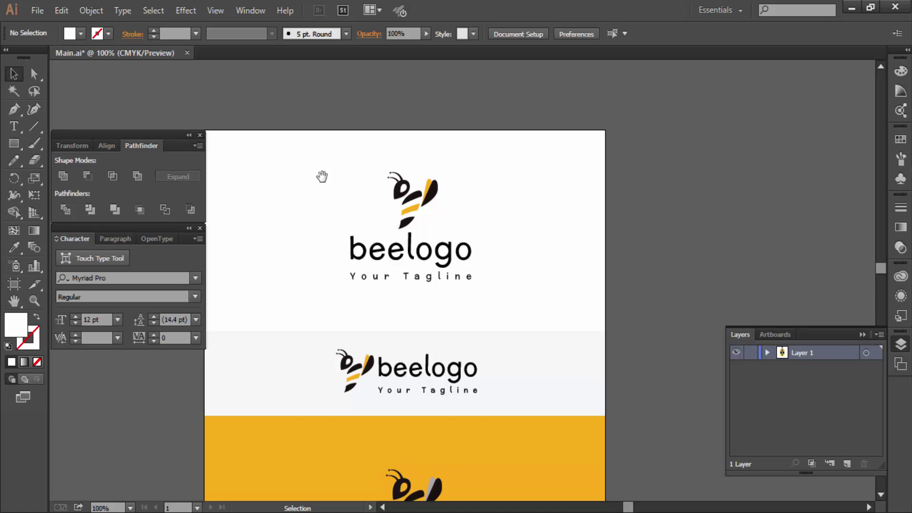
pyautogui.scroll(-3, 312, 223)
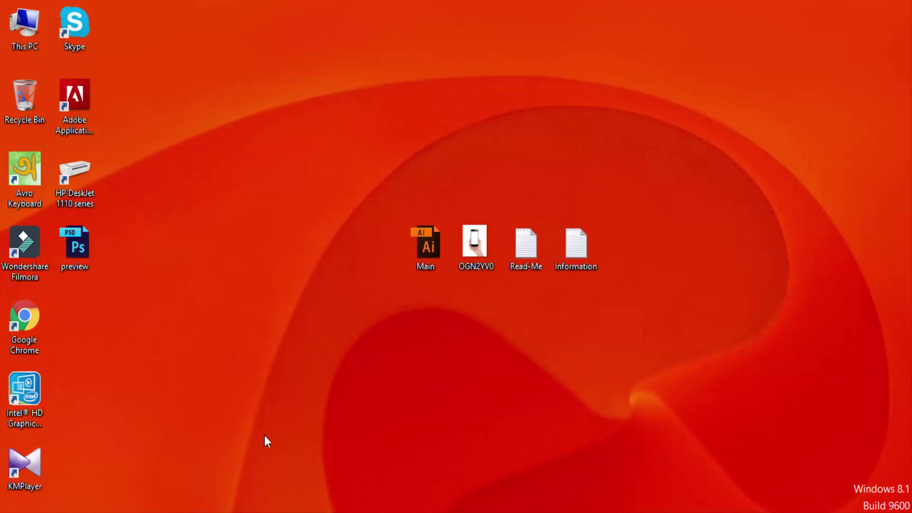
# - Create a new Photoshop document 590 × 1000 px at 300 ppi resolution
pyautogui.click(197, 510)
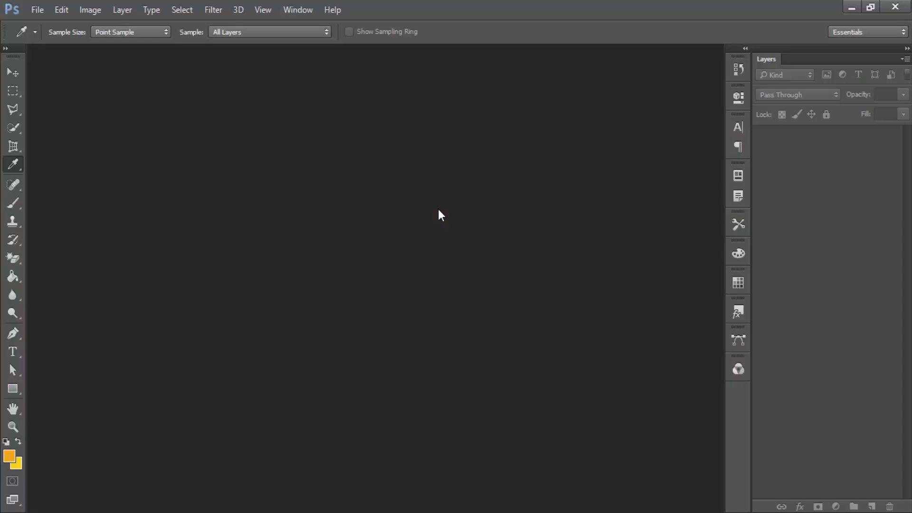
pyautogui.hotkey('ctrl', 'n')
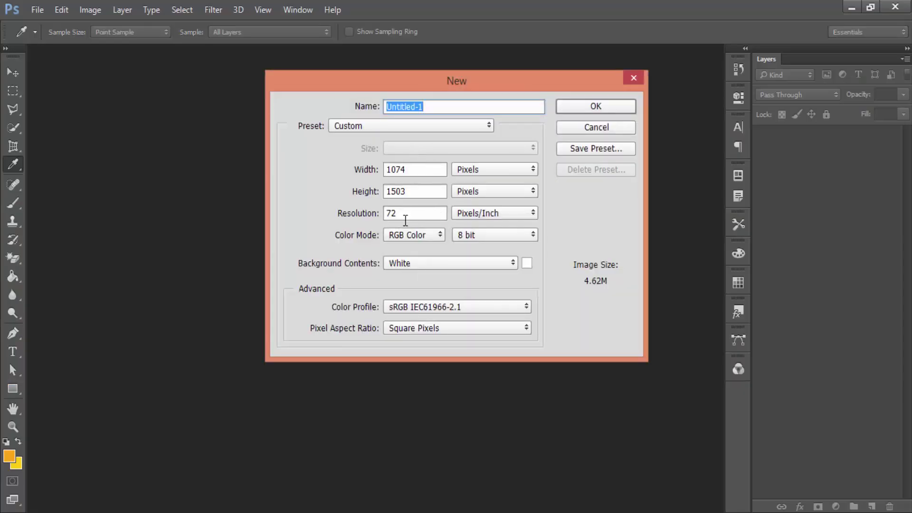
pyautogui.doubleClick(405, 218)
pyautogui.write('300')
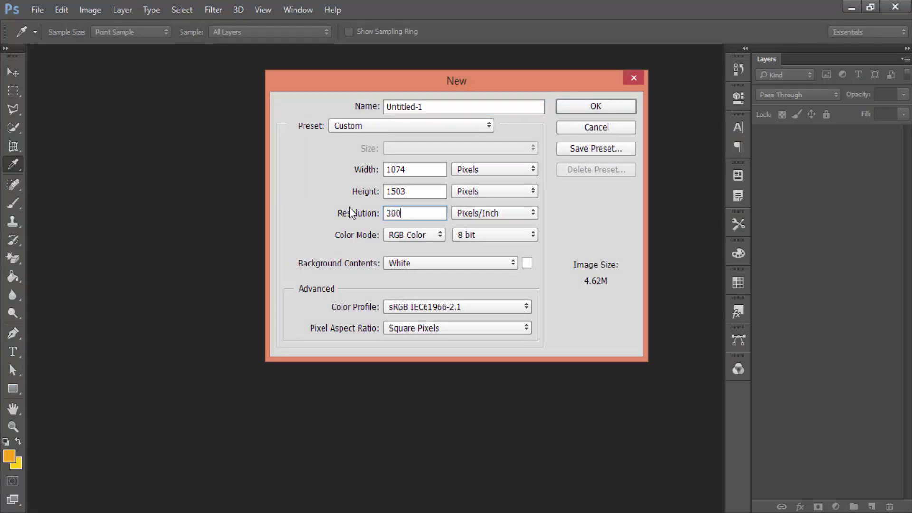
pyautogui.doubleClick(421, 164)
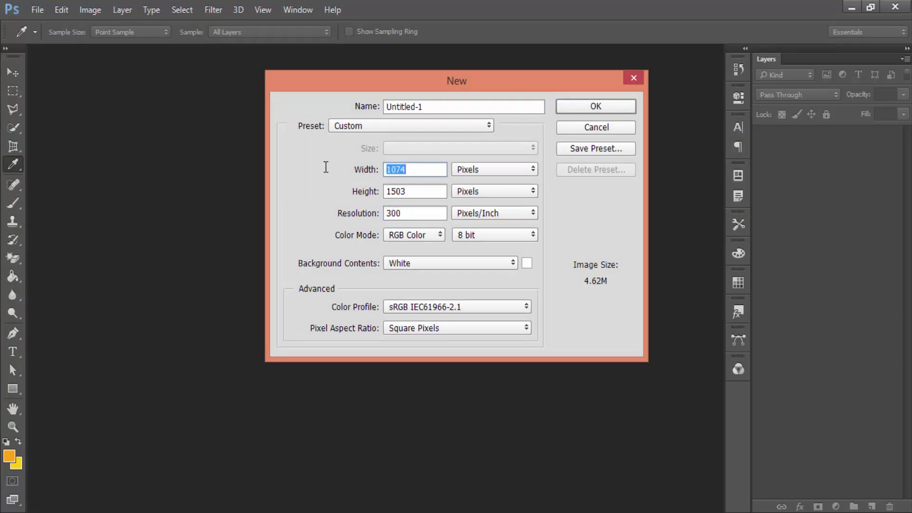
pyautogui.write('590')
pyautogui.moveTo(422, 192); pyautogui.dragTo(350, 190)
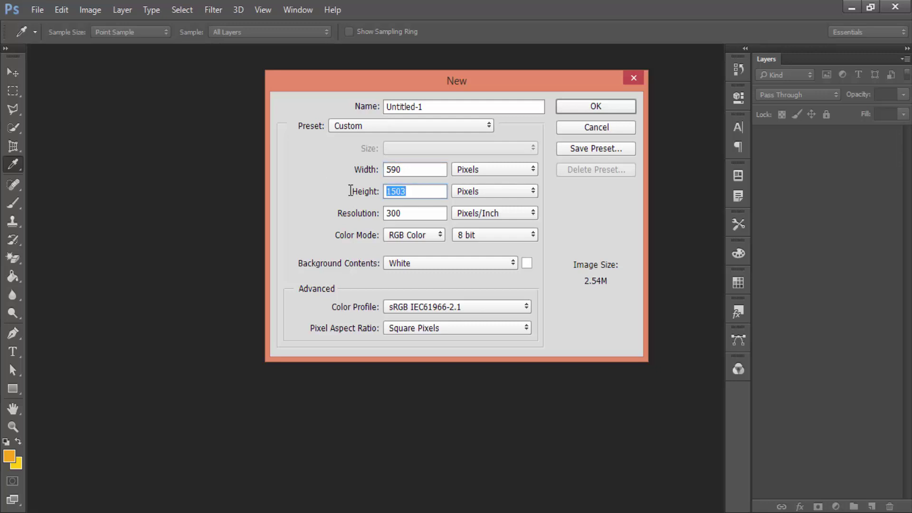
pyautogui.write('100')
pyautogui.write('0')
pyautogui.moveTo(409, 169); pyautogui.dragTo(382, 166)
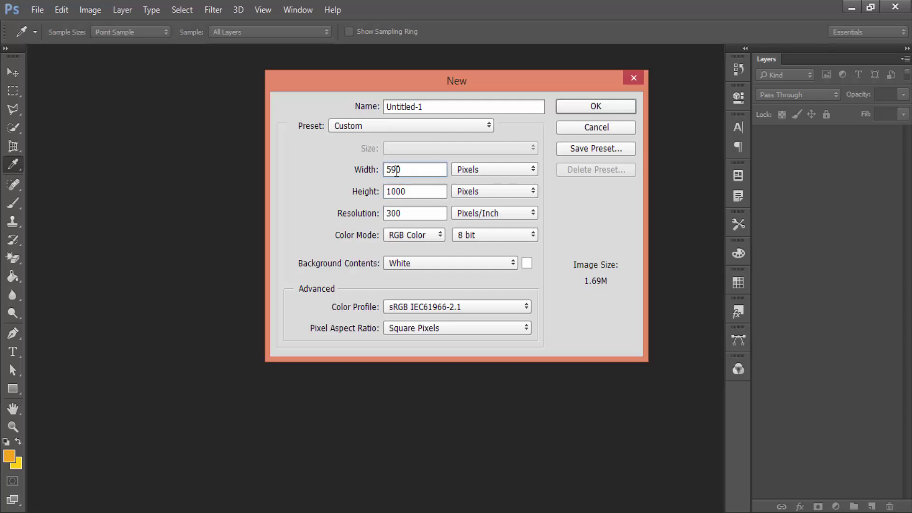
pyautogui.click(437, 189)
pyautogui.moveTo(420, 191); pyautogui.dragTo(369, 181)
pyautogui.click(585, 109)
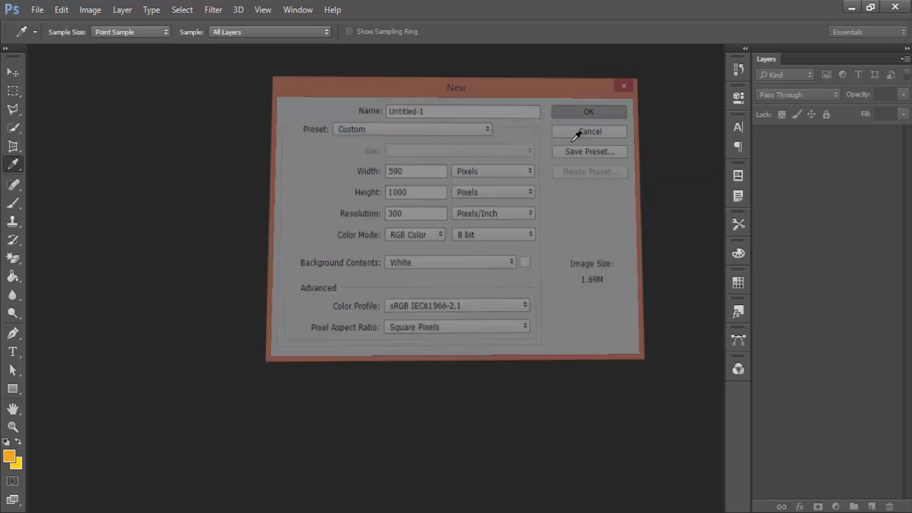
# - Zoom in on the blank canvas and select the top bee logo and tagline in Illustrator
pyautogui.hotkey('ctrl', '+')
pyautogui.hotkey('ctrl', '+')
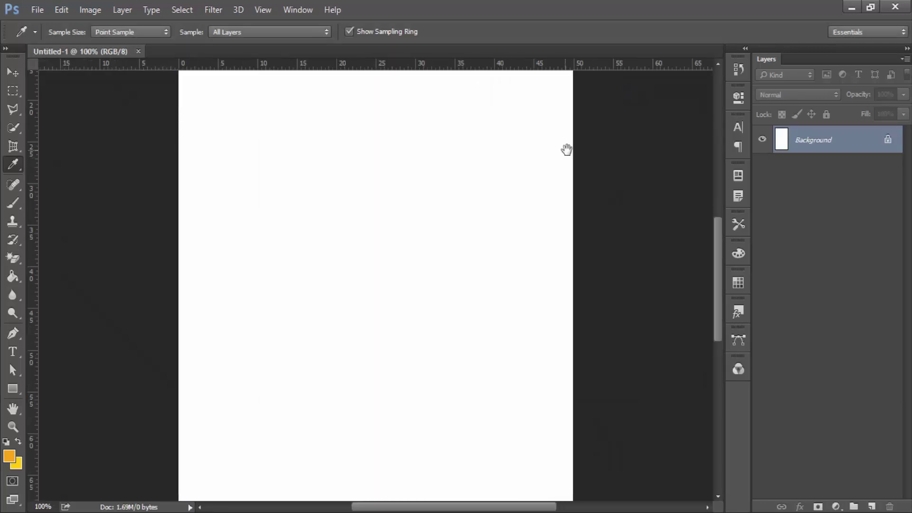
pyautogui.moveTo(298, 221)
pyautogui.mouseDown()
pyautogui.moveTo(311, 356)
pyautogui.moveTo(308, 345)
pyautogui.mouseUp()
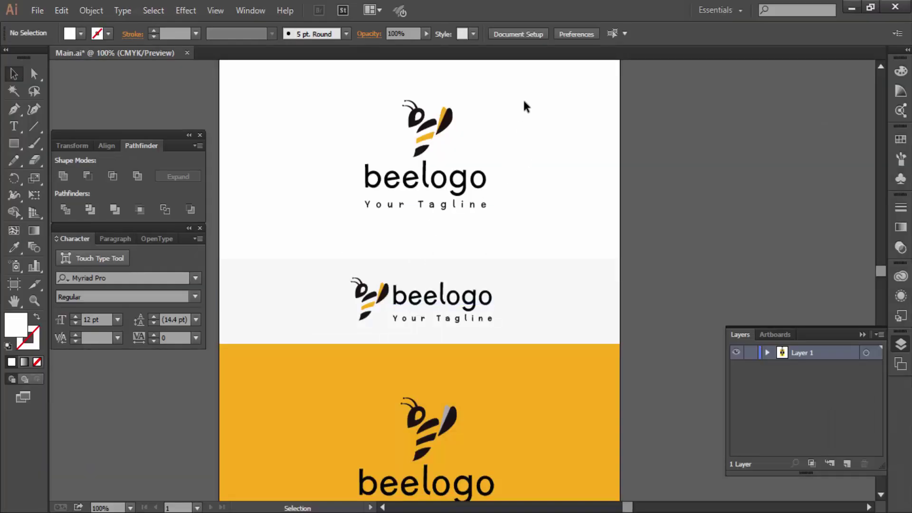
pyautogui.moveTo(526, 224); pyautogui.dragTo(526, 239)
pyautogui.moveTo(548, 181); pyautogui.dragTo(342, 345)
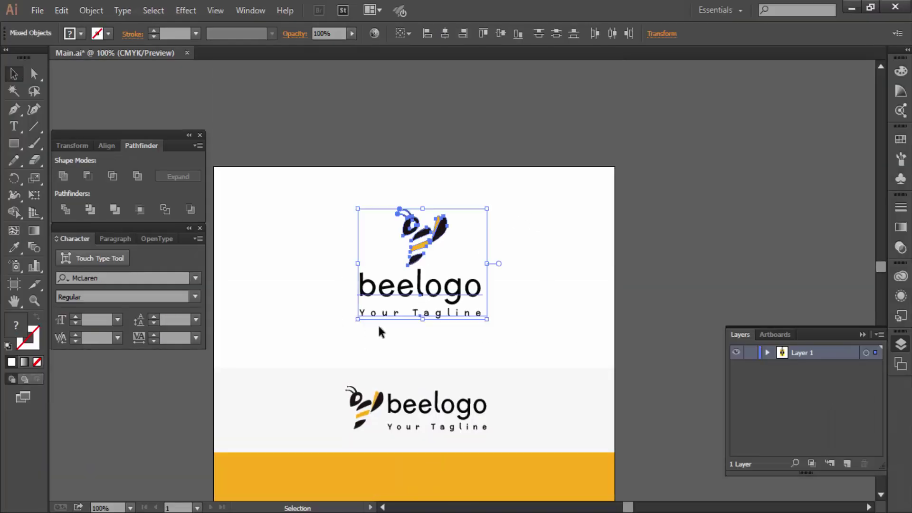
# - Paste the top bee logo as a Smart Object, shrink it to about a quarter and move it near the canvas top
pyautogui.press('ctrl')
pyautogui.hotkey('ctrl', 'v')
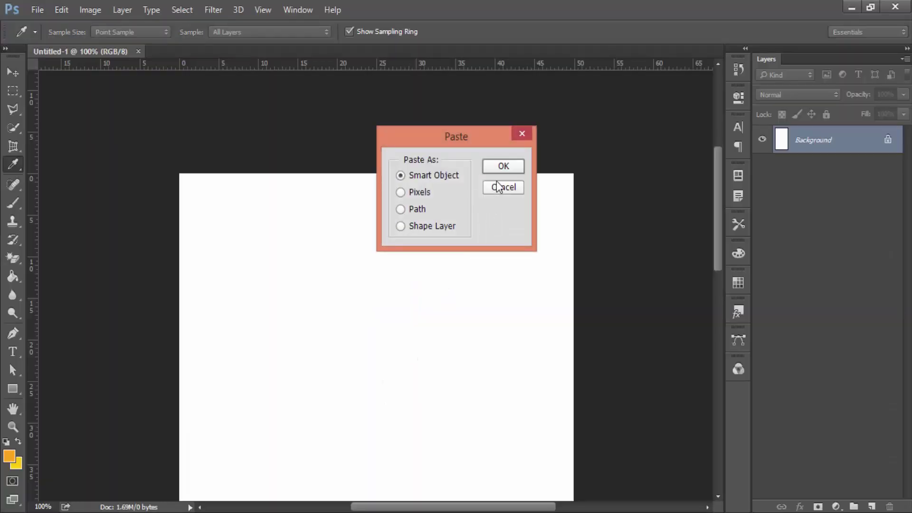
pyautogui.click(500, 167)
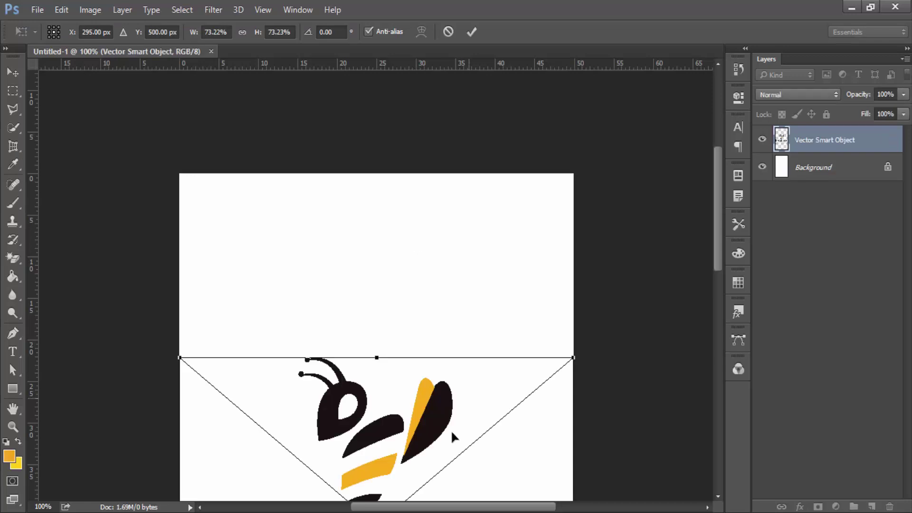
pyautogui.moveTo(584, 230); pyautogui.dragTo(451, 332)
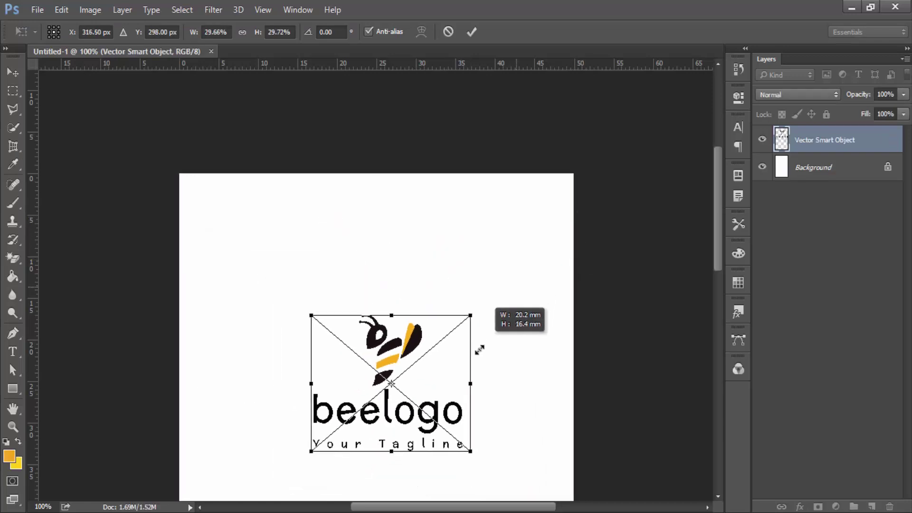
pyautogui.moveTo(416, 361)
pyautogui.mouseDown()
pyautogui.moveTo(372, 230)
pyautogui.moveTo(372, 246)
pyautogui.mouseUp()
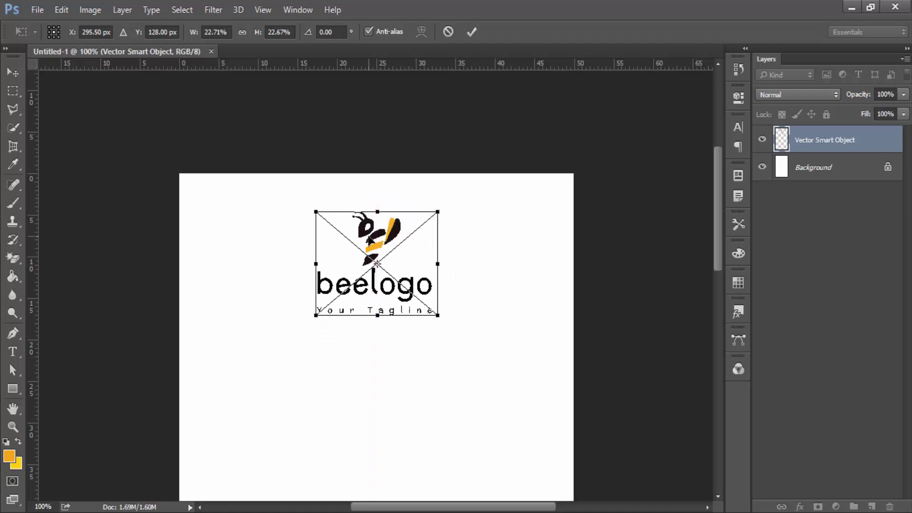
pyautogui.press('i')
pyautogui.moveTo(350, 355); pyautogui.dragTo(340, 261)
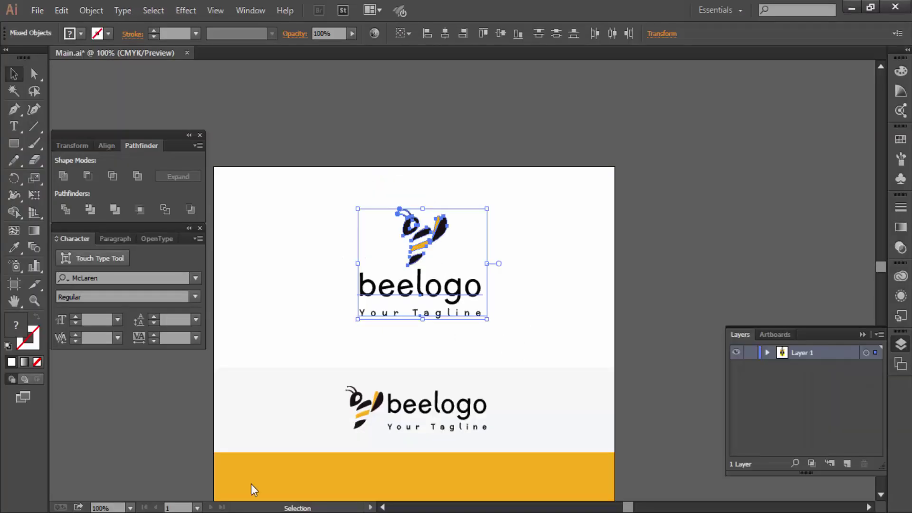
# - Paste the light panel's horizontal beelogo as a Smart Object below the first logo
pyautogui.click(525, 369)
pyautogui.click(221, 438)
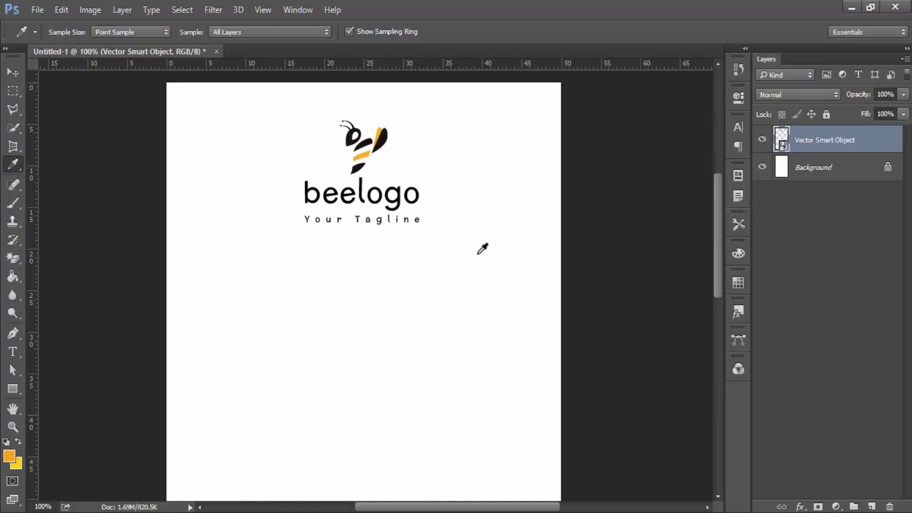
pyautogui.hotkey('ctrl', 'v')
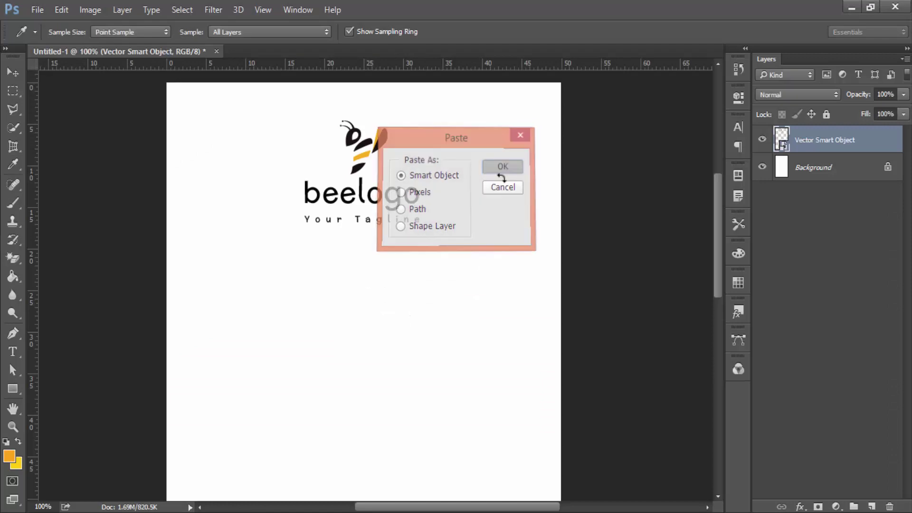
pyautogui.click(502, 167)
pyautogui.moveTo(391, 388); pyautogui.dragTo(390, 256)
pyautogui.press('Return')
pyautogui.press('i')
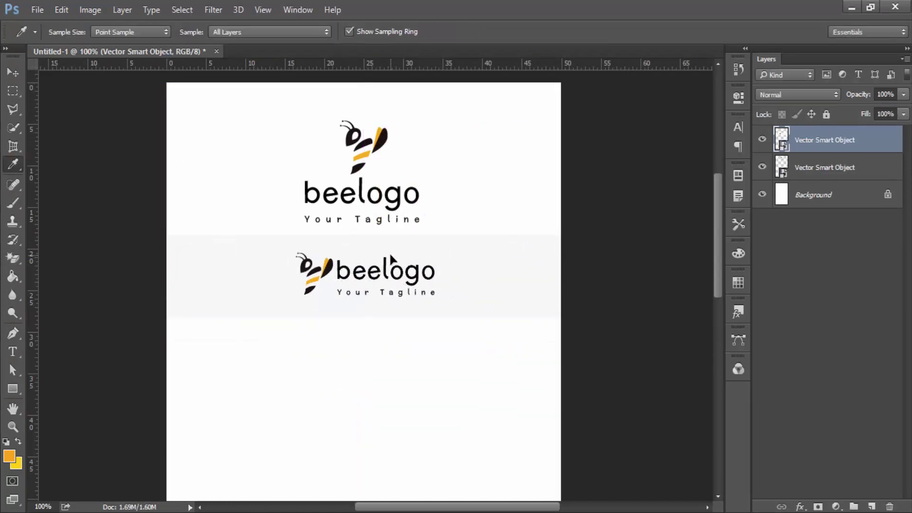
# - Shrink the horizontal logo slightly with Free Transform and nudge it left
pyautogui.hotkey('ctrl', 't')
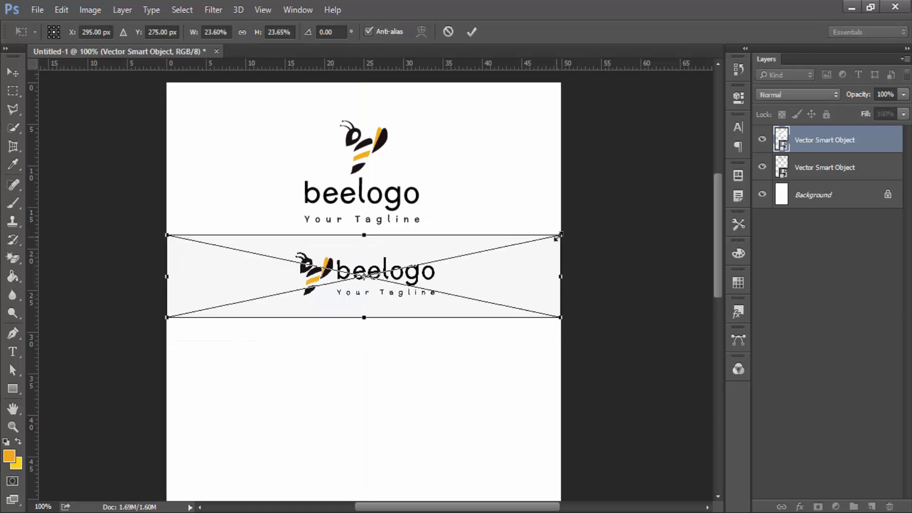
pyautogui.moveTo(563, 232); pyautogui.dragTo(542, 245)
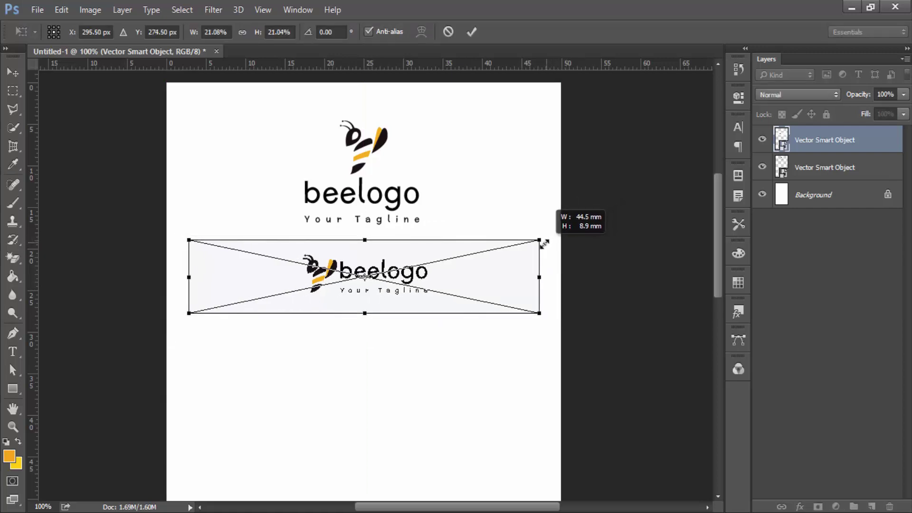
pyautogui.press('Return')
pyautogui.press('i')
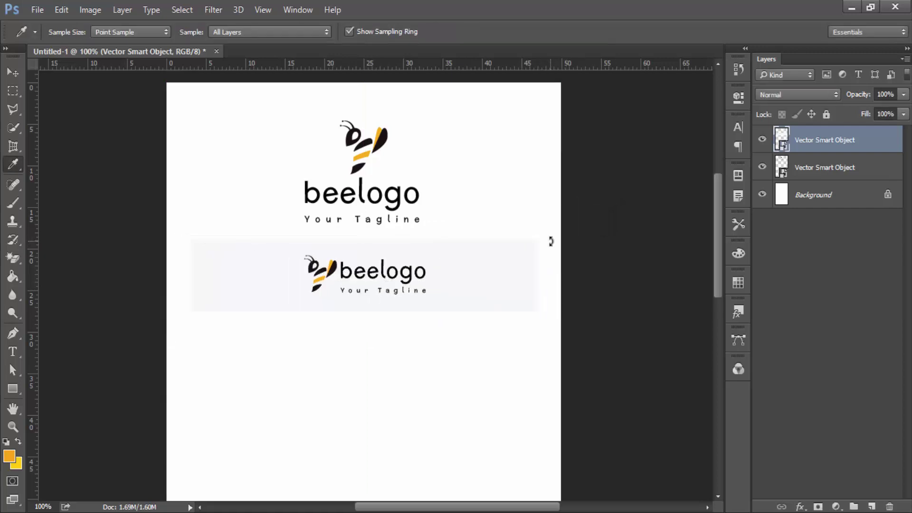
pyautogui.press('v')
pyautogui.press('Left')
pyautogui.press('Left')
pyautogui.press('Left')
pyautogui.press('Left')
pyautogui.press('Left')
pyautogui.press('Left')
pyautogui.press('Left')
pyautogui.press('Left')
pyautogui.press('Left')
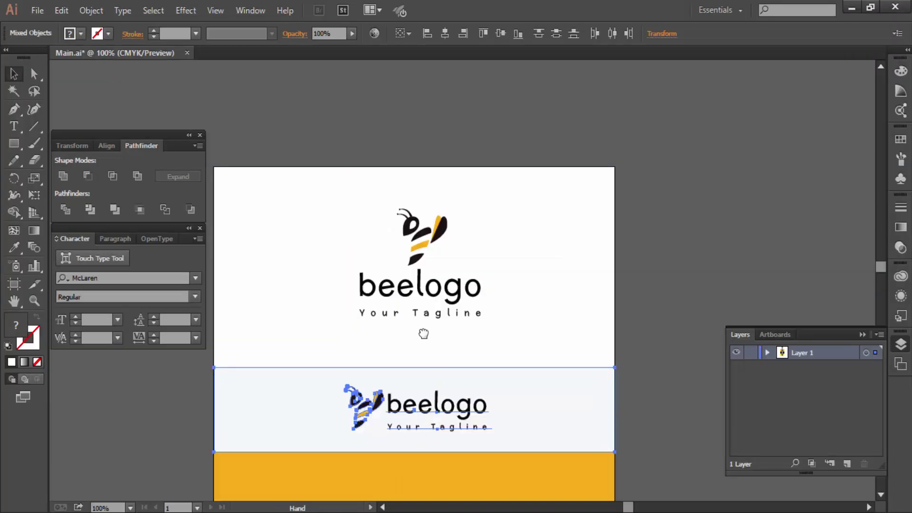
pyautogui.scroll(-5, 591, 359)
pyautogui.click(652, 301)
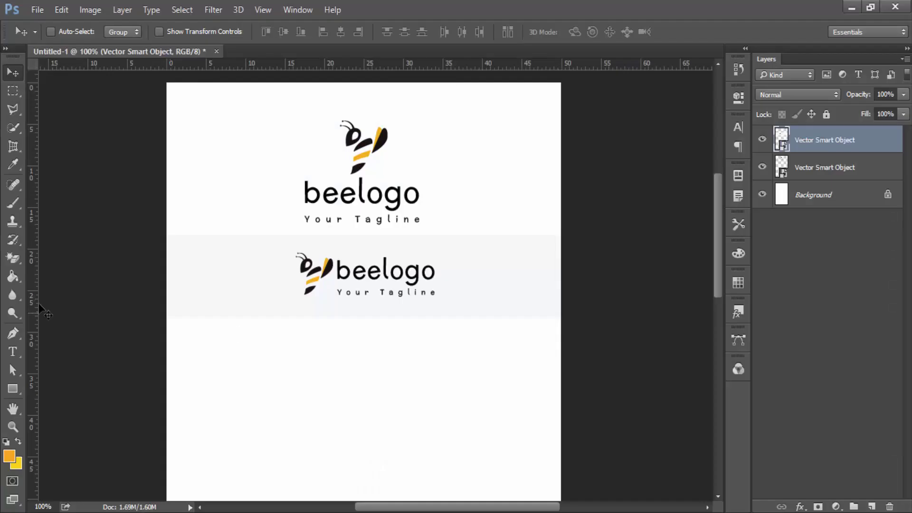
pyautogui.moveTo(287, 368); pyautogui.dragTo(285, 297)
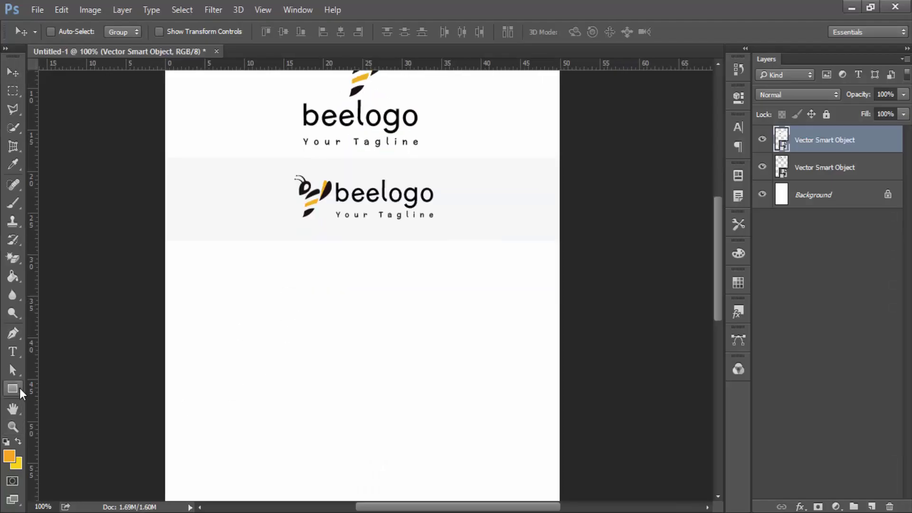
# - Draw a square rectangle below the logos and enable a Gradient Overlay layer style on it
pyautogui.click(13, 389)
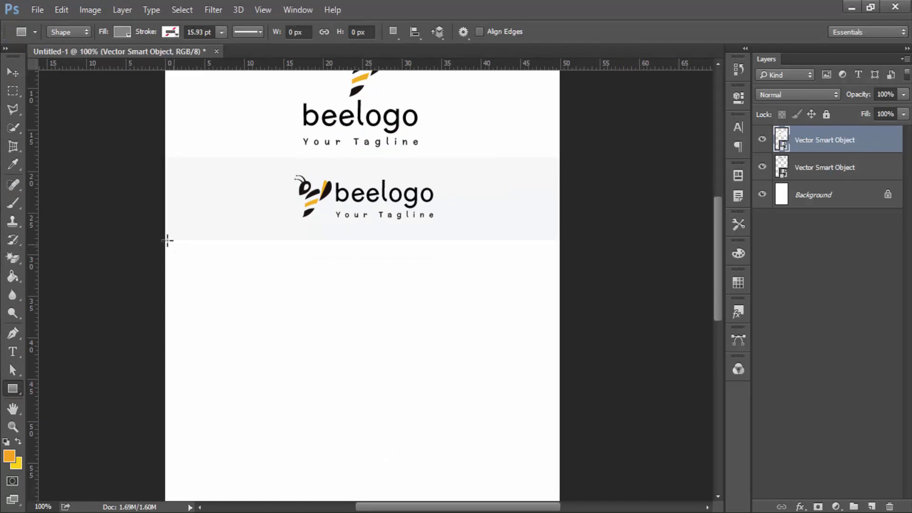
pyautogui.moveTo(162, 239)
pyautogui.mouseDown()
pyautogui.moveTo(359, 404)
pyautogui.moveTo(361, 429)
pyautogui.mouseUp()
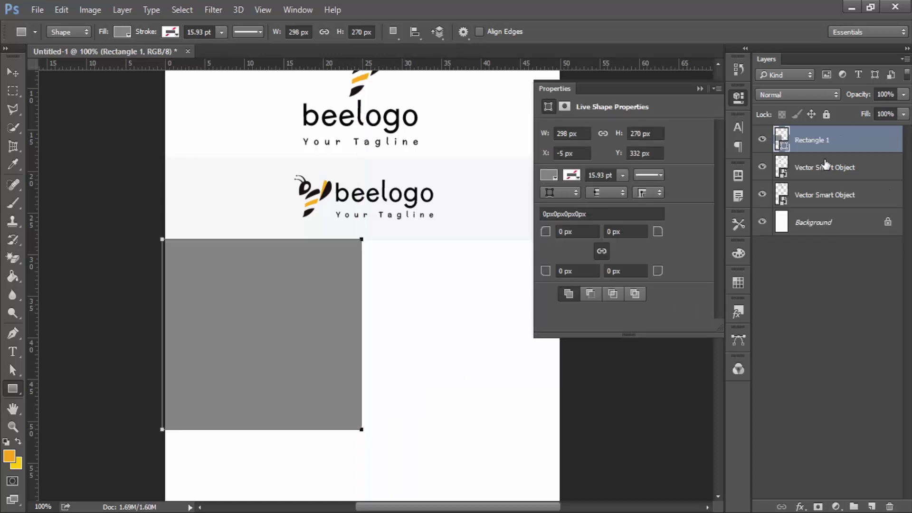
pyautogui.rightClick(833, 147)
pyautogui.click(618, 74)
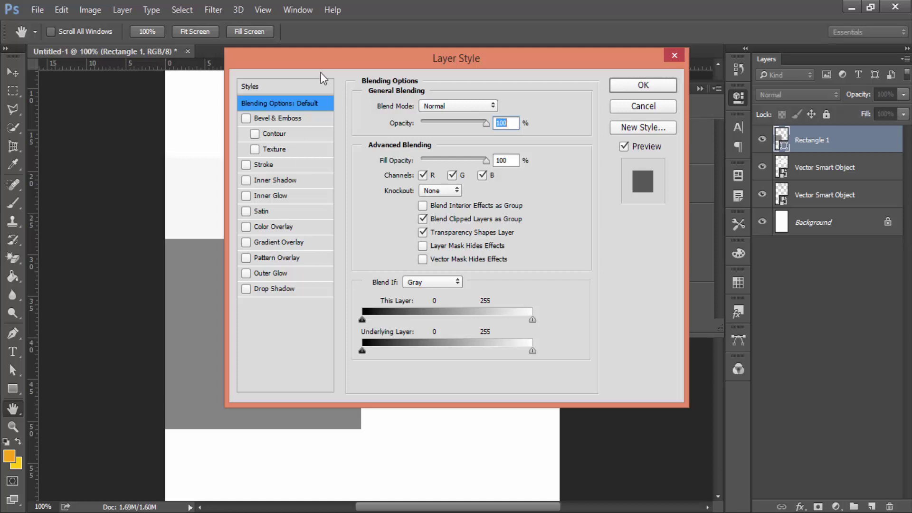
pyautogui.moveTo(354, 66); pyautogui.dragTo(549, 107)
pyautogui.click(475, 282)
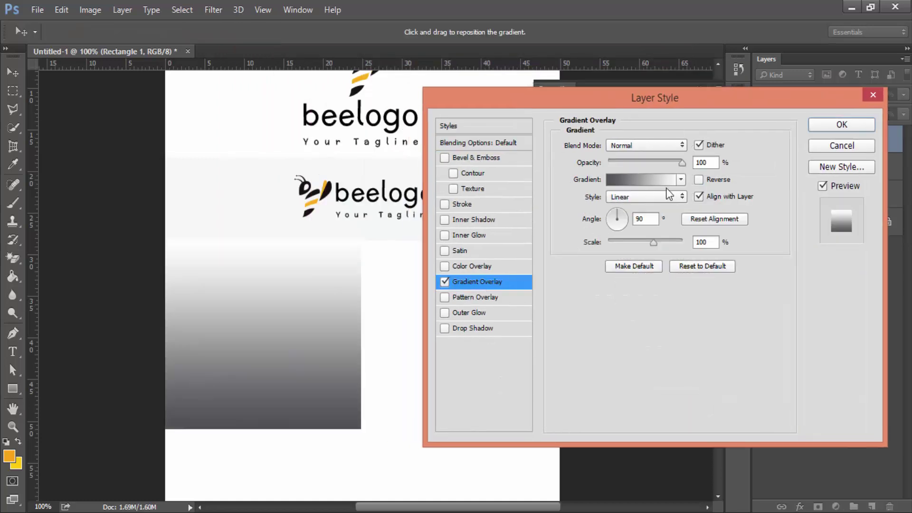
# - Make the overlay a radial Foreground to Background gradient, reversed so the centre is yellow
pyautogui.click(667, 196)
pyautogui.click(631, 216)
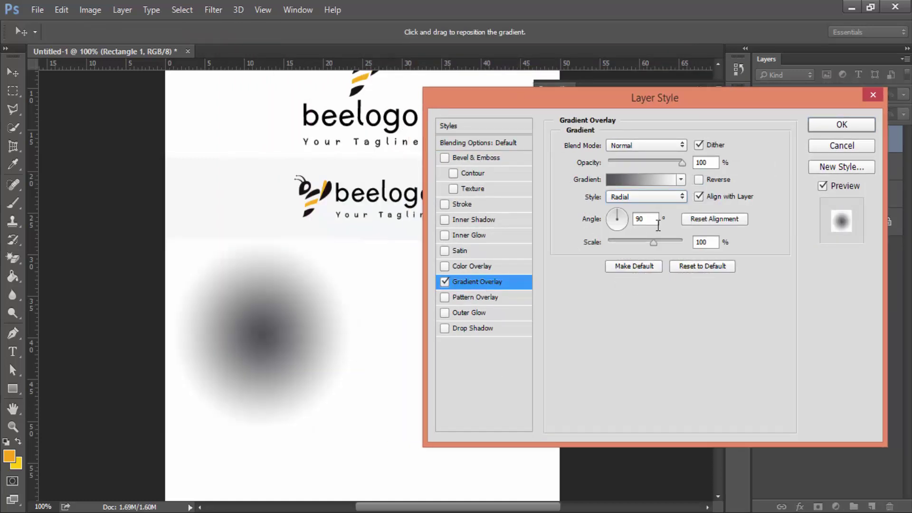
pyautogui.click(657, 180)
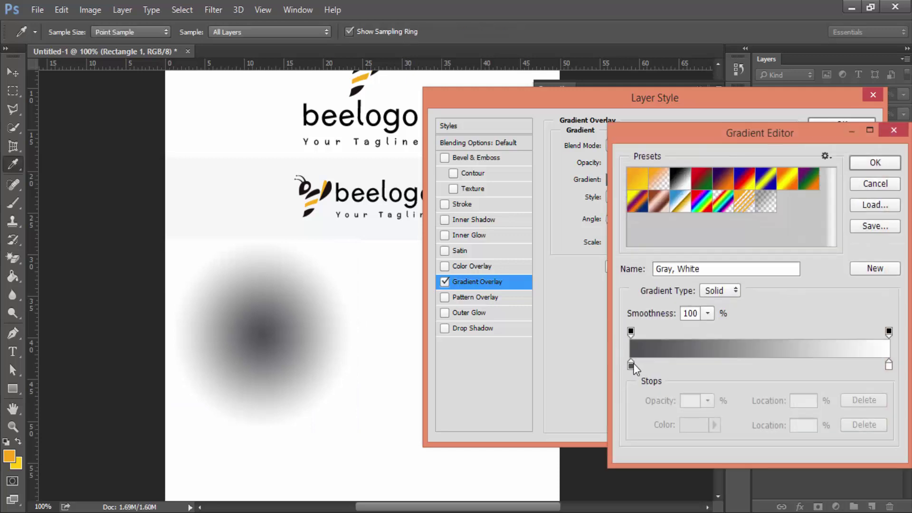
pyautogui.click(641, 184)
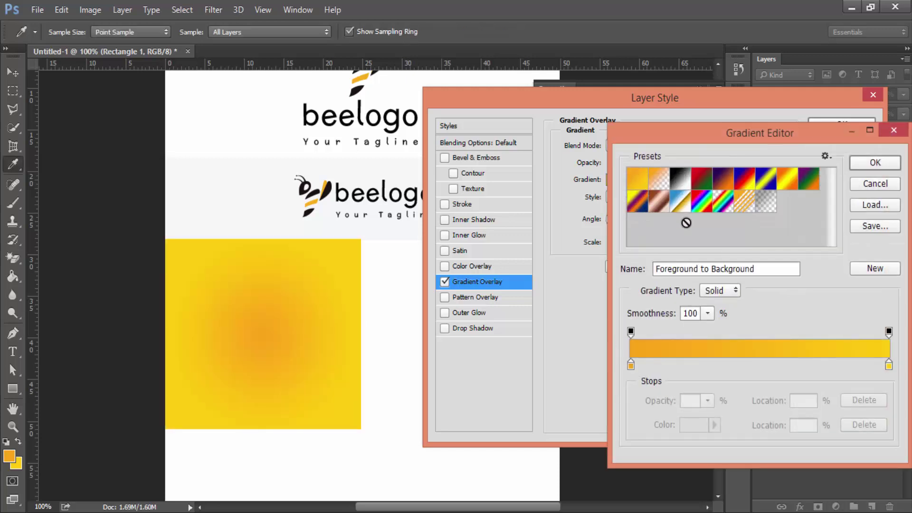
pyautogui.click(864, 161)
pyautogui.click(699, 180)
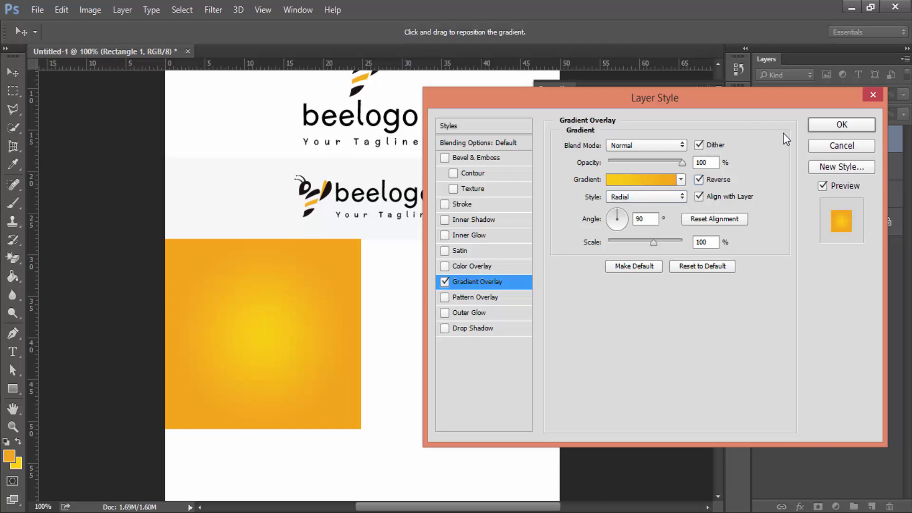
pyautogui.press('Return')
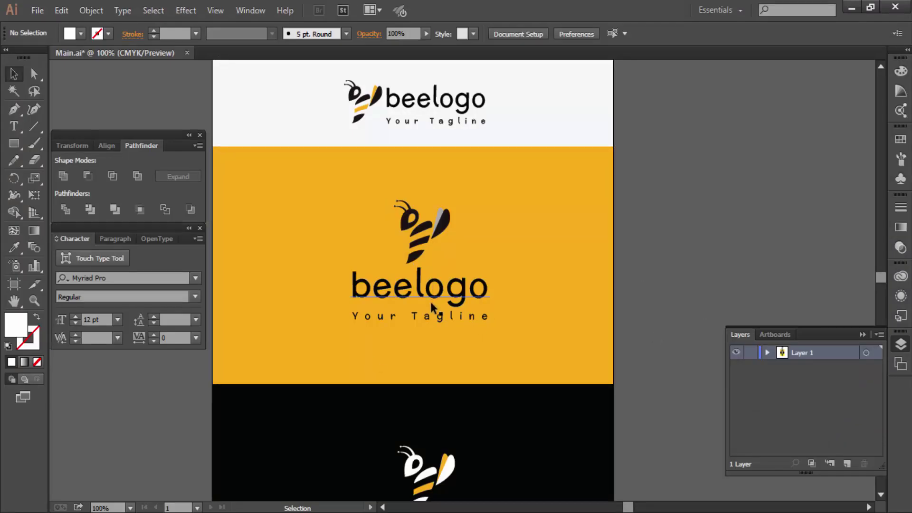
# - Paste the stacked bee logo as a Smart Object, scaled to about 17% and centred on the gradient square
pyautogui.moveTo(617, 208); pyautogui.dragTo(259, 340)
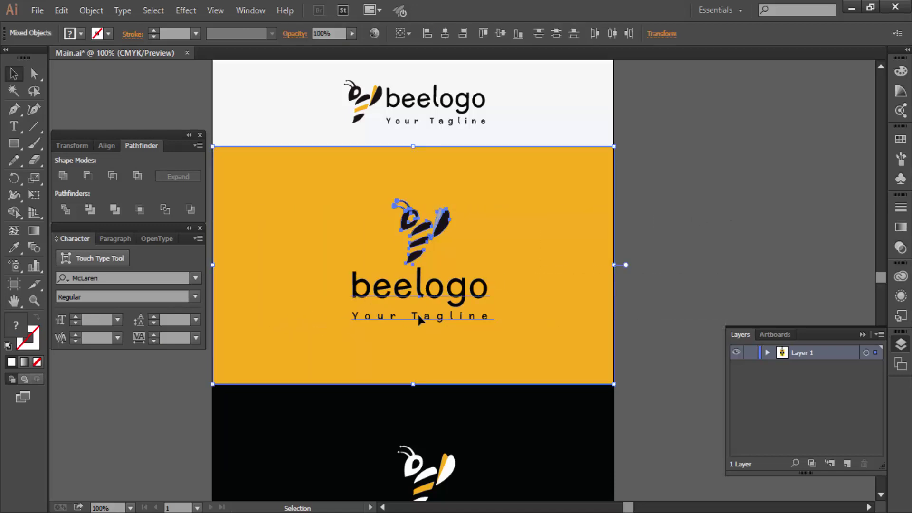
pyautogui.keyDown('shift'); pyautogui.click(456, 360); pyautogui.keyUp('shift')
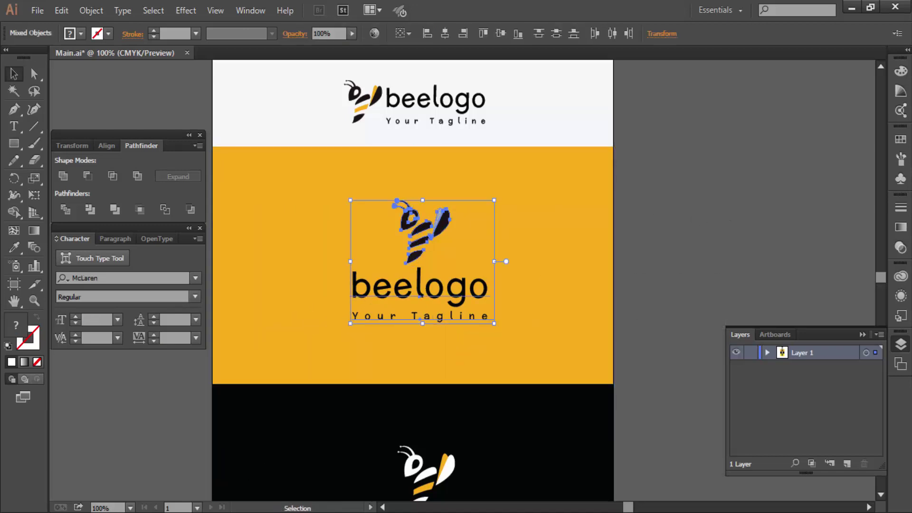
pyautogui.hotkey('ctrl', 'v')
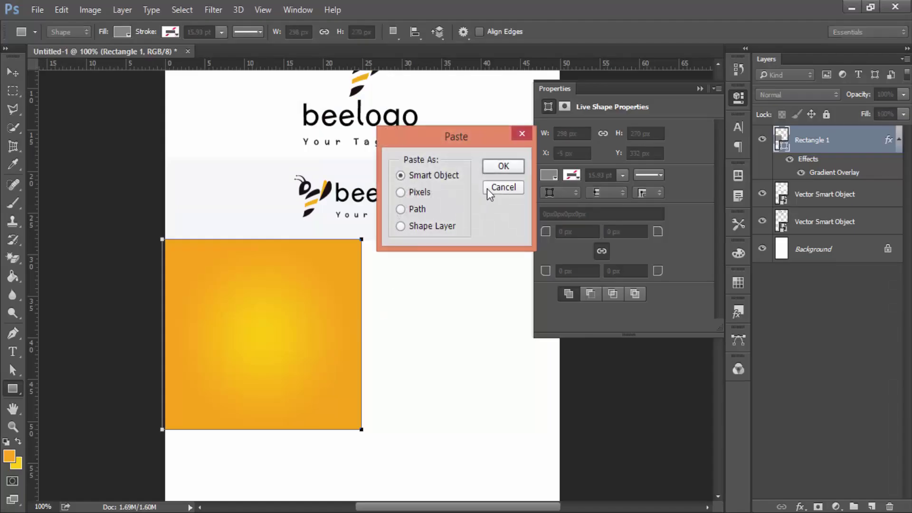
pyautogui.click(503, 166)
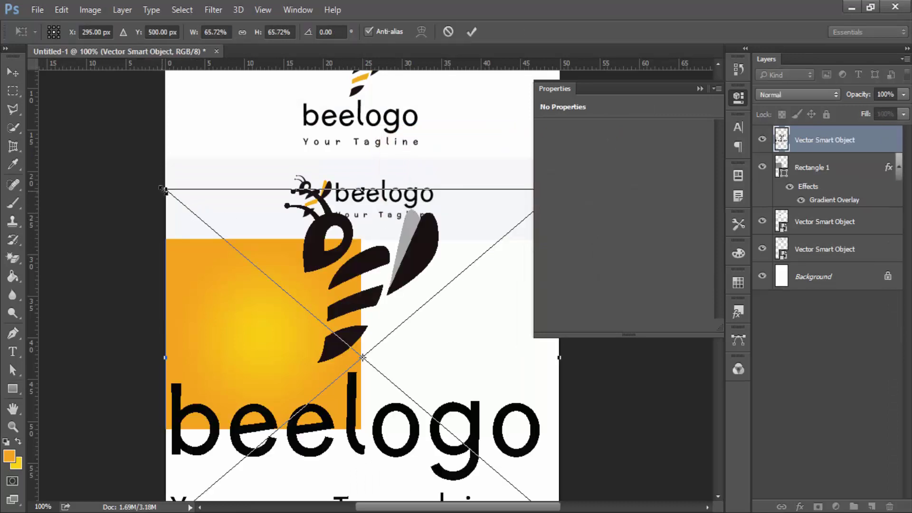
pyautogui.moveTo(162, 189); pyautogui.dragTo(281, 350)
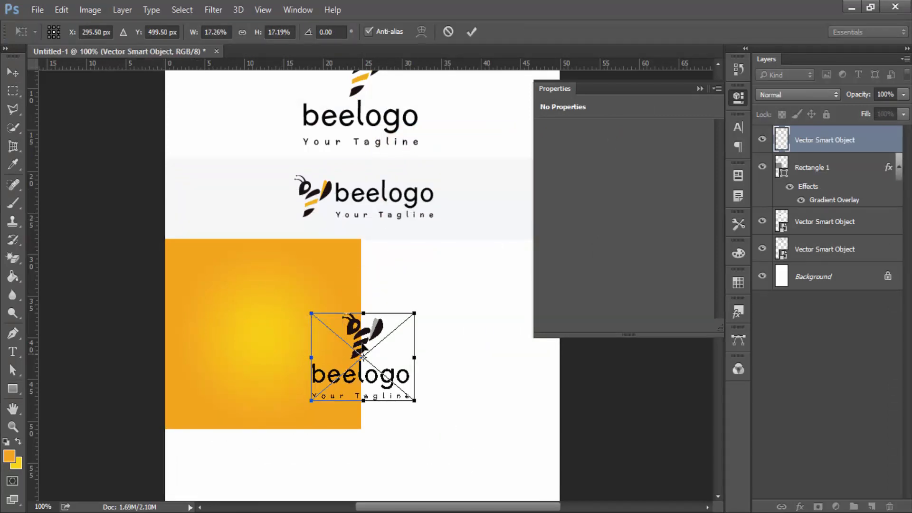
pyautogui.moveTo(363, 353); pyautogui.dragTo(268, 332)
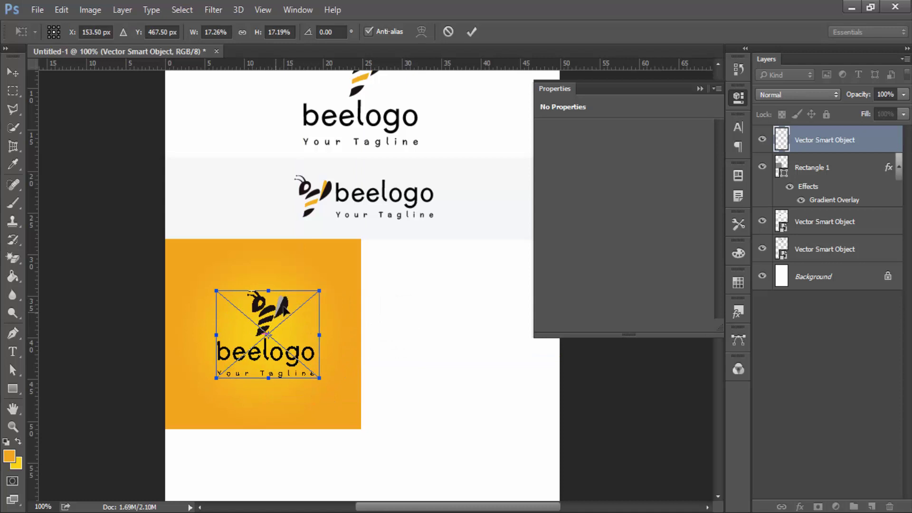
pyautogui.moveTo(316, 290); pyautogui.dragTo(275, 319)
pyautogui.press('Return')
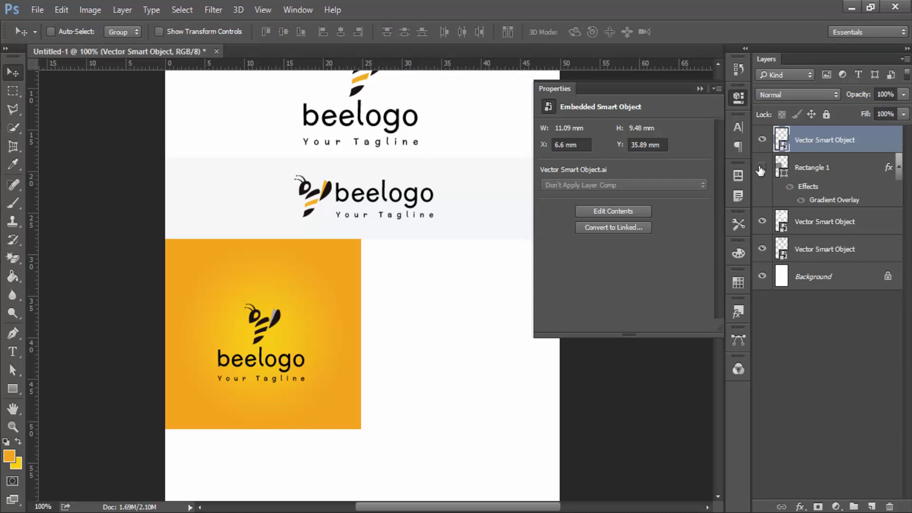
# - Duplicate the orange square and place the copy right beside it
pyautogui.click(807, 168)
pyautogui.moveTo(289, 335); pyautogui.dragTo(489, 335)
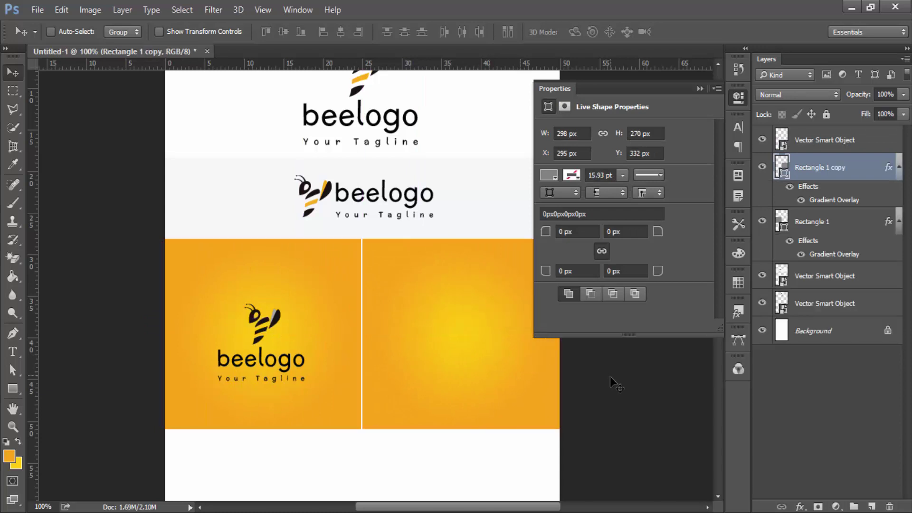
pyautogui.press('Left')
pyautogui.press('Left')
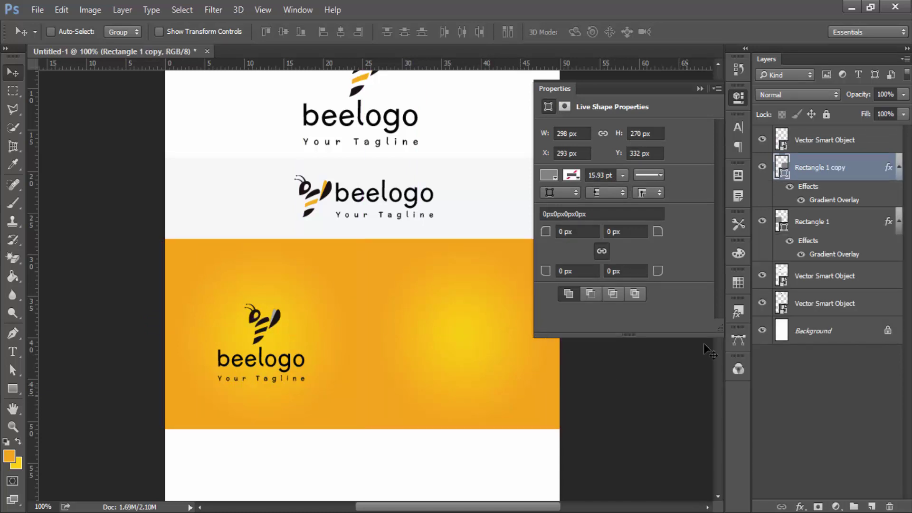
# - Change the copy's Gradient Overlay stops to dark grey
pyautogui.rightClick(819, 175)
pyautogui.click(563, 82)
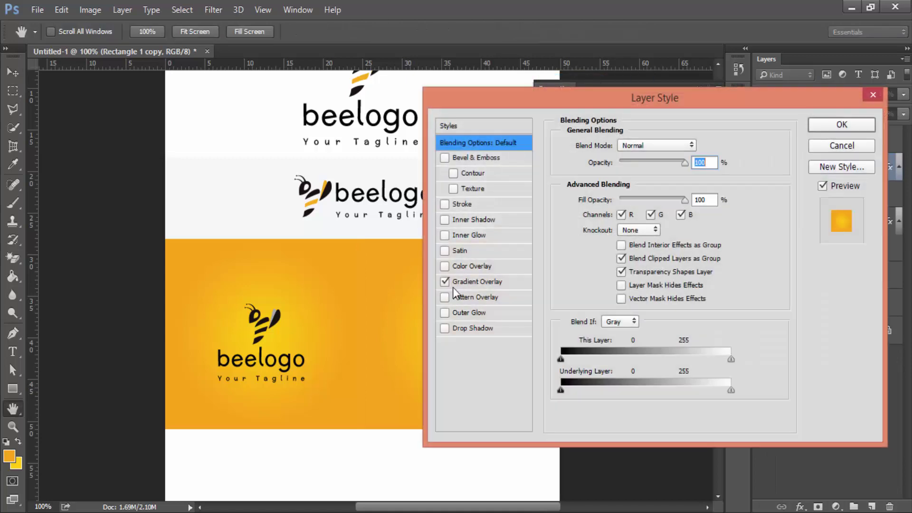
pyautogui.click(455, 283)
pyautogui.click(613, 179)
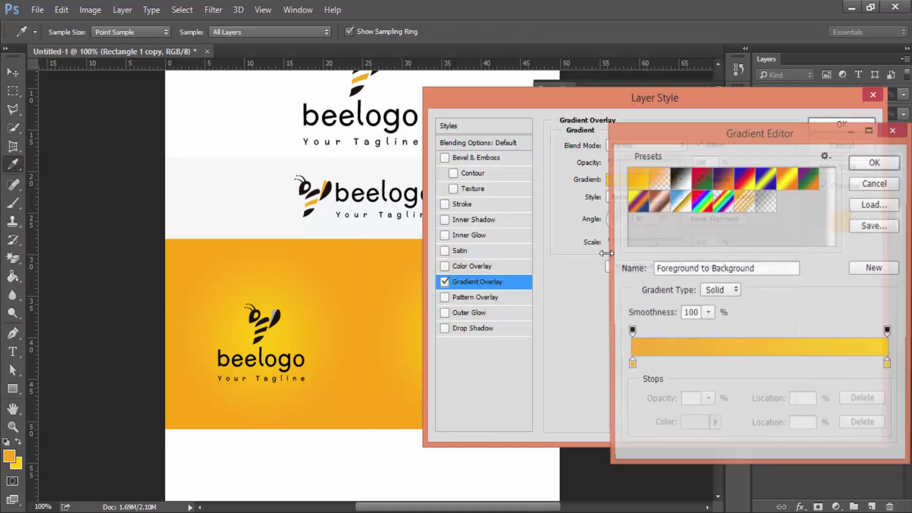
pyautogui.doubleClick(631, 364)
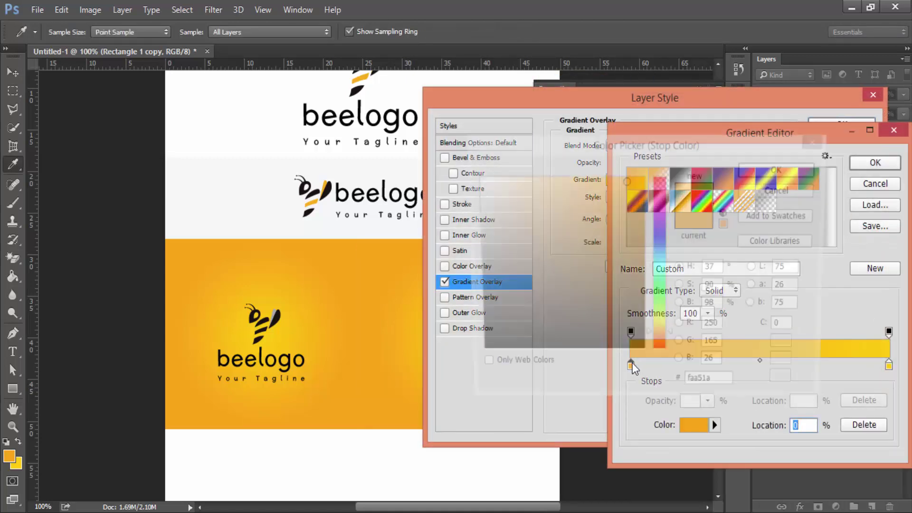
pyautogui.click(474, 316)
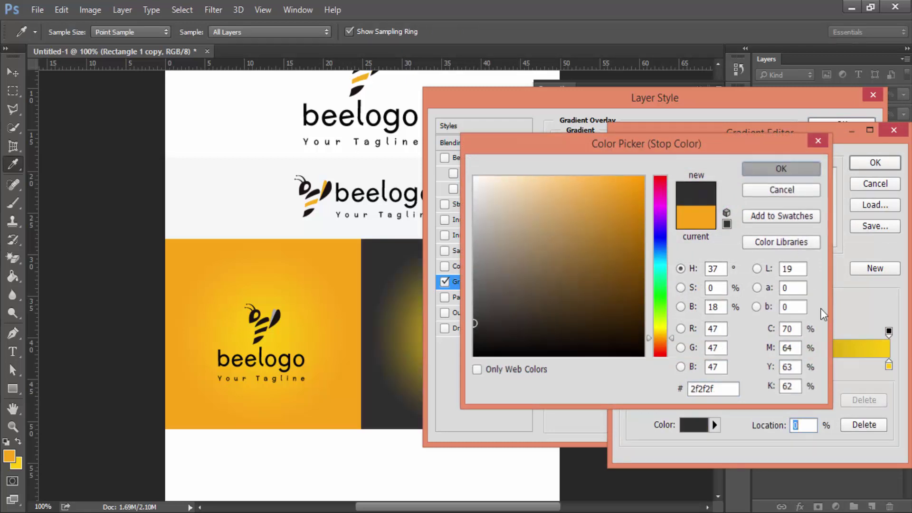
pyautogui.click(769, 170)
pyautogui.doubleClick(888, 365)
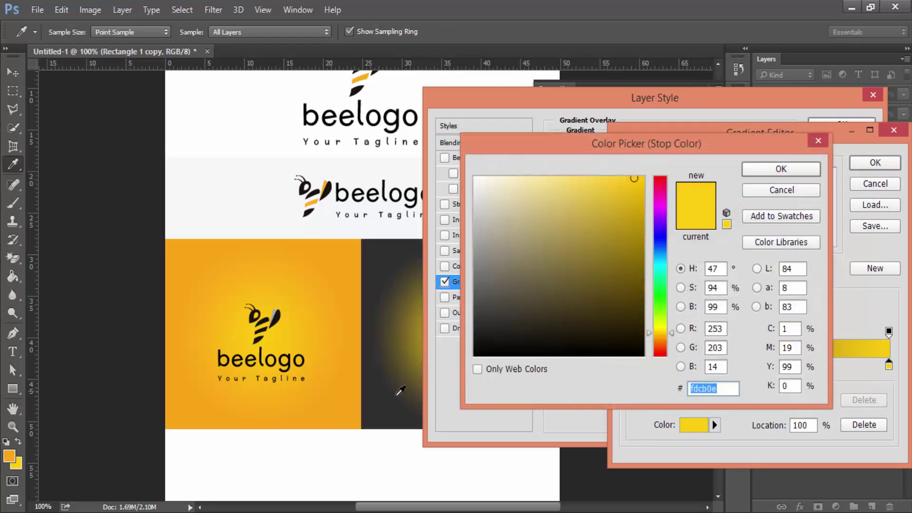
pyautogui.click(357, 409)
pyautogui.moveTo(484, 291); pyautogui.dragTo(484, 328)
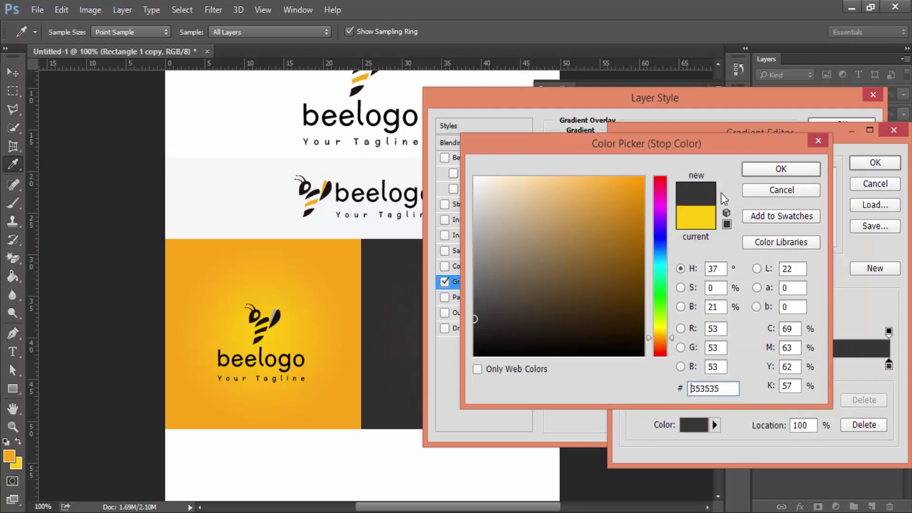
pyautogui.click(780, 168)
pyautogui.click(875, 162)
# - Lighten the gradient's right stop slightly and apply the overlay style
pyautogui.moveTo(645, 98); pyautogui.dragTo(802, 119)
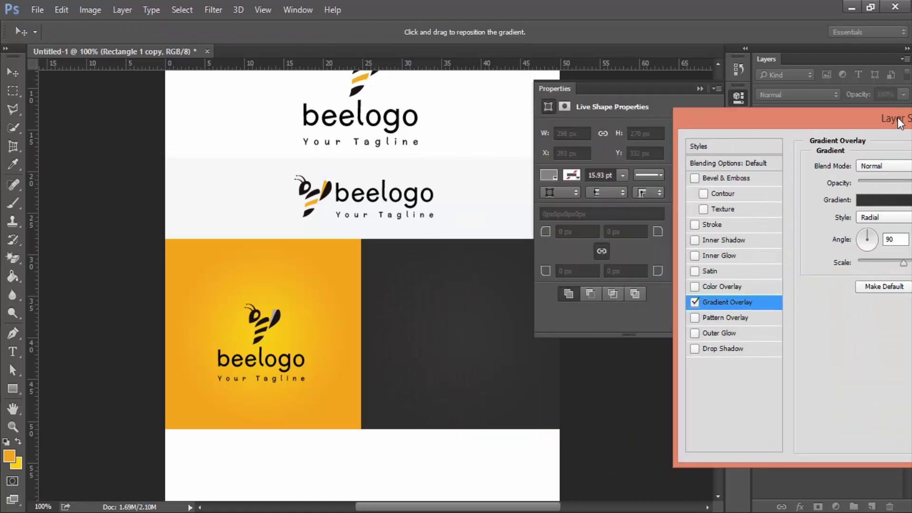
pyautogui.click(797, 202)
pyautogui.doubleClick(888, 365)
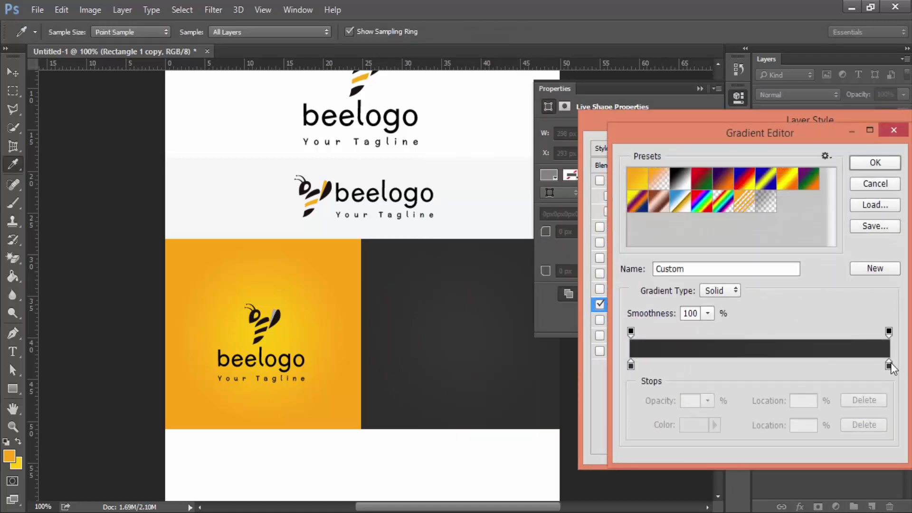
pyautogui.click(475, 310)
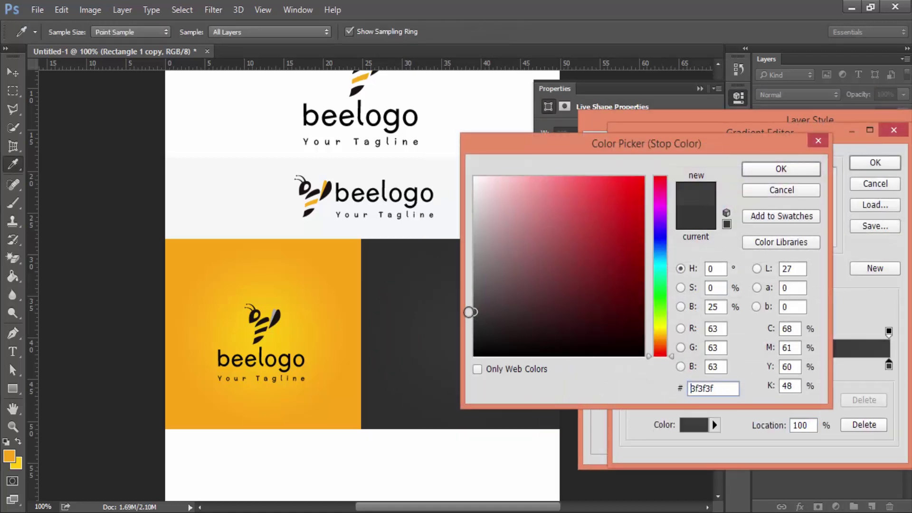
pyautogui.click(780, 168)
pyautogui.click(874, 164)
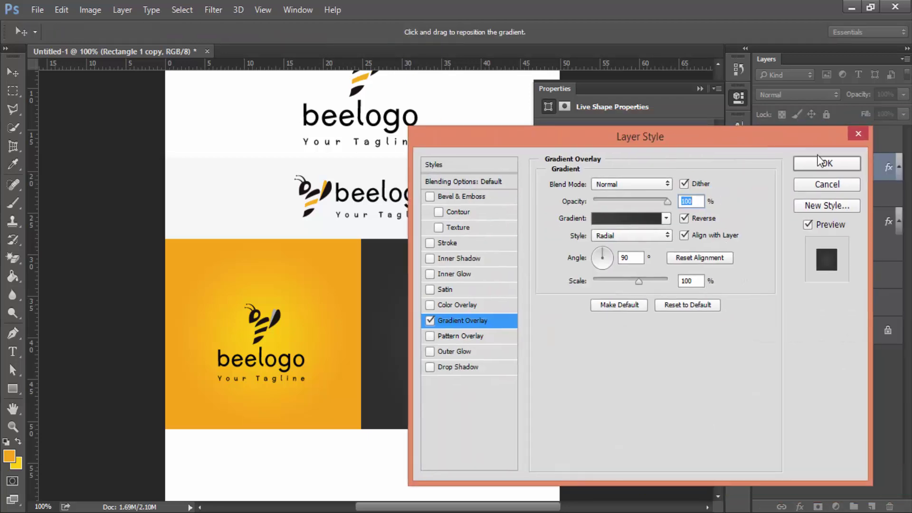
pyautogui.click(831, 162)
# - Copy the white bee logo from the black artboard and paste it into the sheet
pyautogui.click(469, 231)
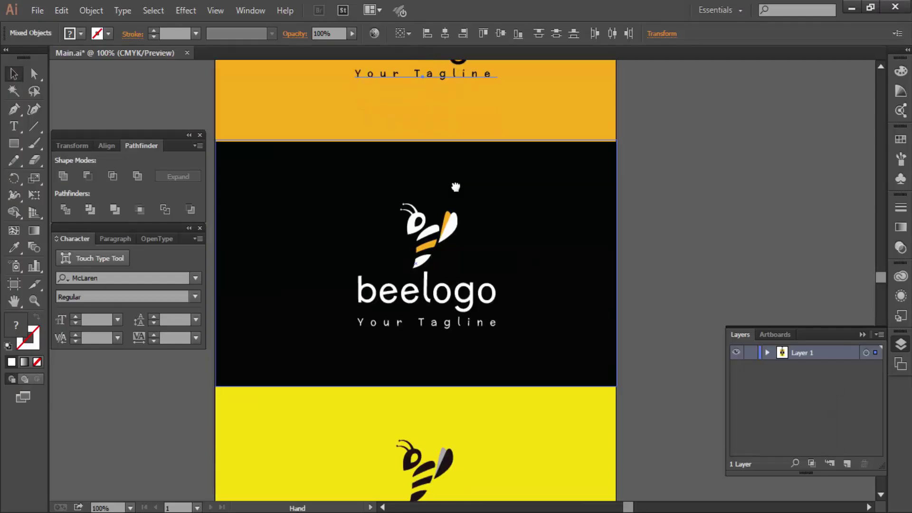
pyautogui.moveTo(195, 366); pyautogui.dragTo(420, 362)
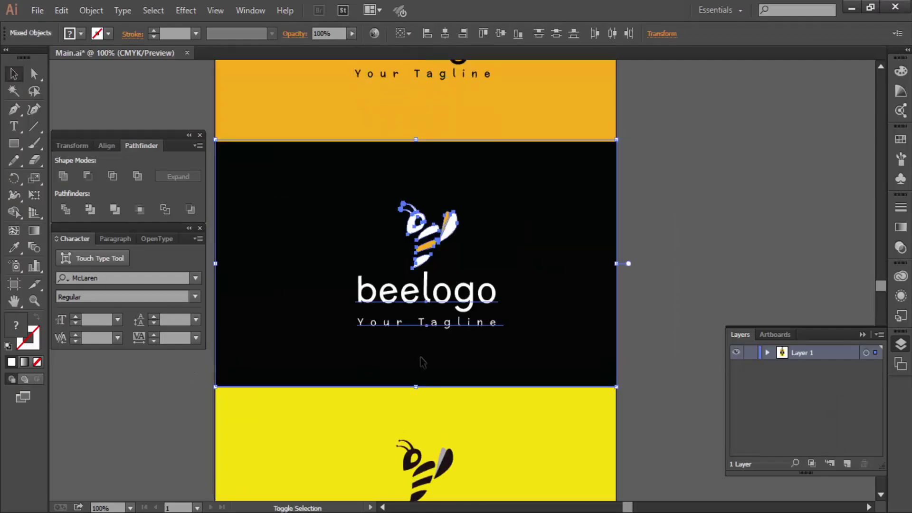
pyautogui.keyDown('shift'); pyautogui.click(442, 363); pyautogui.keyUp('shift')
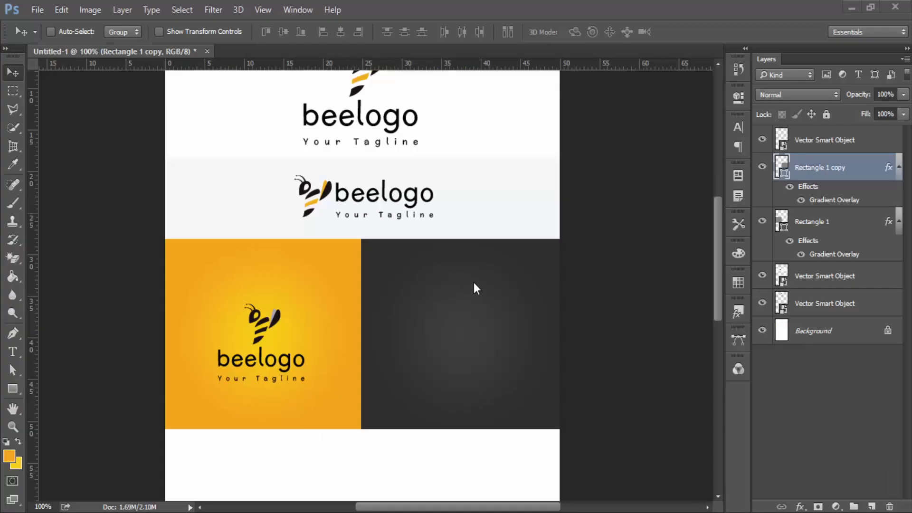
pyautogui.hotkey('ctrl', 'v')
# - Paste the white logo as a Smart Object, scaled to about 15% and centred on the dark panel
pyautogui.press('Return')
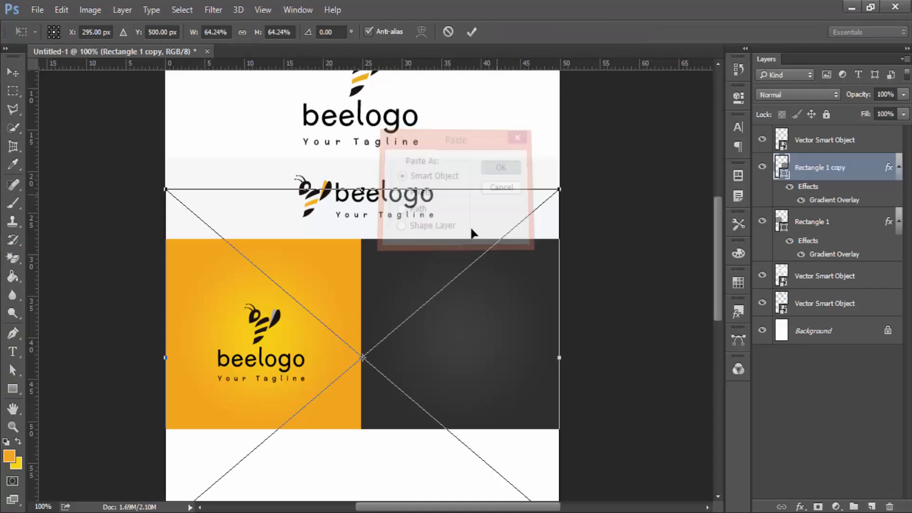
pyautogui.moveTo(559, 190); pyautogui.dragTo(433, 345)
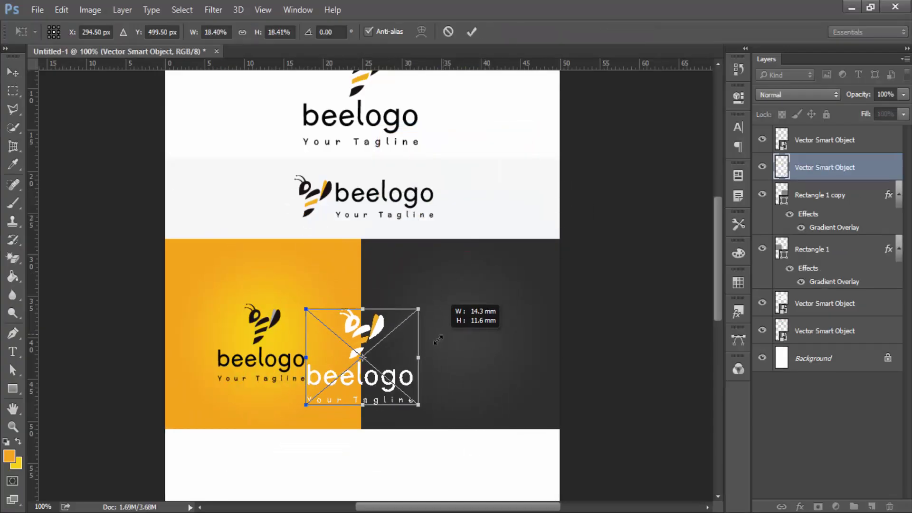
pyautogui.moveTo(367, 338)
pyautogui.mouseDown()
pyautogui.moveTo(267, 326)
pyautogui.moveTo(505, 308)
pyautogui.mouseUp()
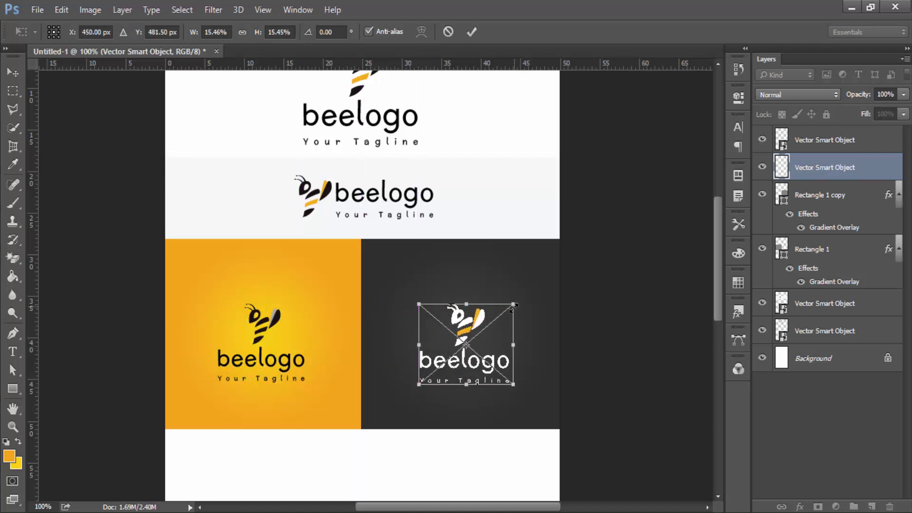
pyautogui.moveTo(513, 309); pyautogui.dragTo(491, 330)
pyautogui.press('Return')
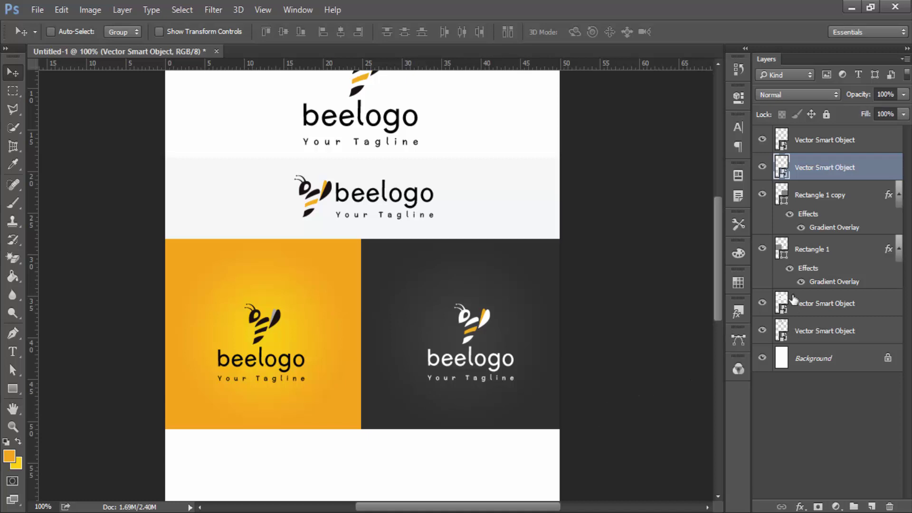
# - Nudge both panel logos up slightly together
pyautogui.keyDown('ctrl'); pyautogui.click(816, 141); pyautogui.keyUp('ctrl')
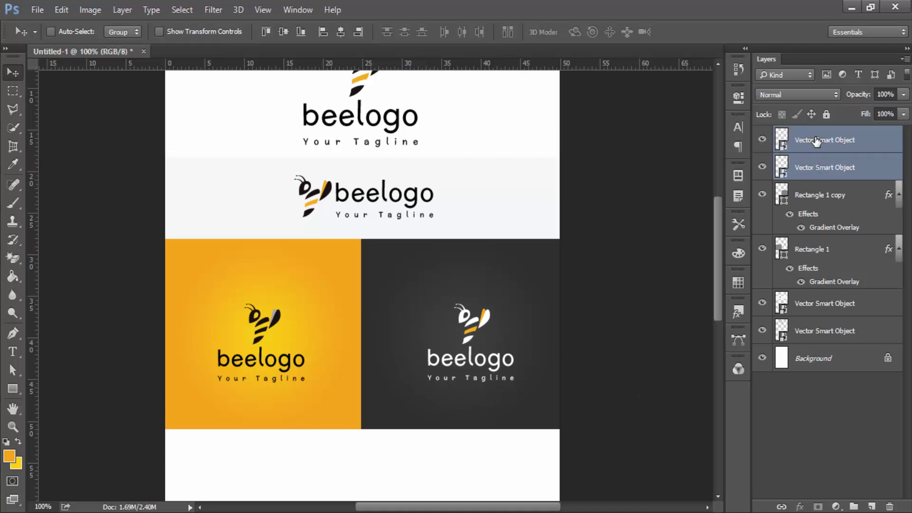
pyautogui.press('Up')
pyautogui.press('Up')
pyautogui.press('Up')
pyautogui.press('Up')
pyautogui.press('Up')
pyautogui.press('Up')
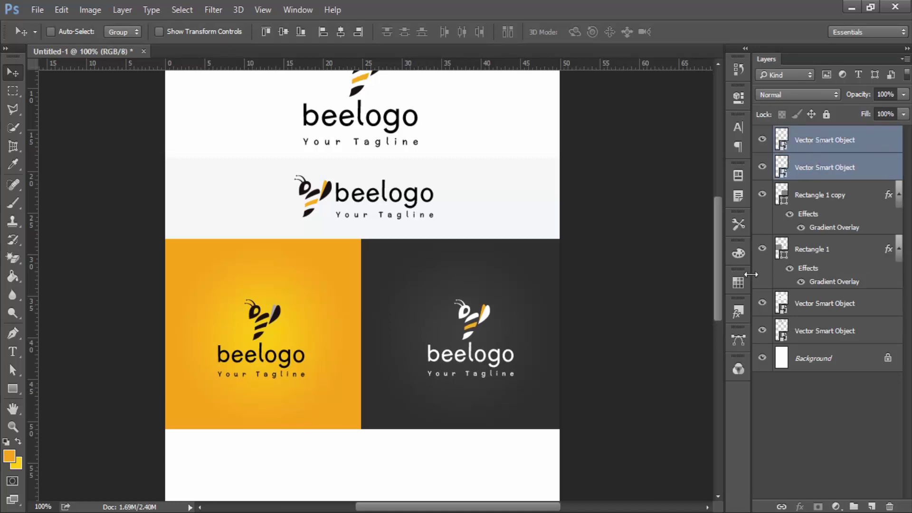
pyautogui.press('ctrl')
# - Pan around the logo sheet, then minimise Photoshop to show the Main, OGN2YV0, Read-Me and Information files
pyautogui.moveTo(364, 398); pyautogui.dragTo(364, 223)
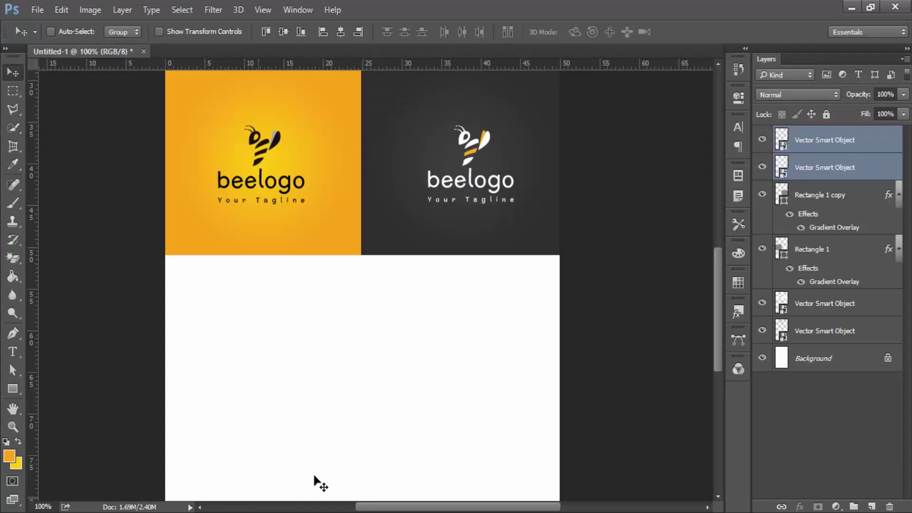
pyautogui.moveTo(386, 385)
pyautogui.mouseDown()
pyautogui.moveTo(389, 321)
pyautogui.moveTo(389, 362)
pyautogui.mouseUp()
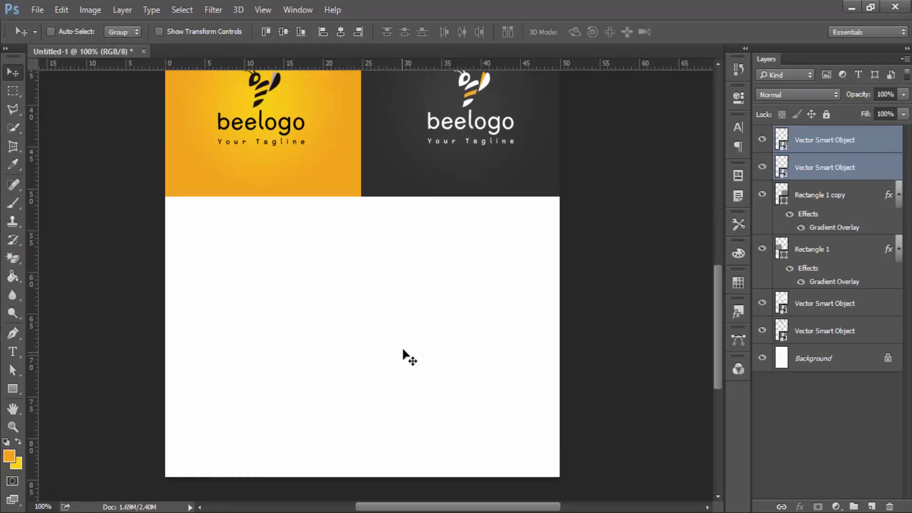
pyautogui.moveTo(403, 267); pyautogui.dragTo(402, 306)
pyautogui.click(852, 8)
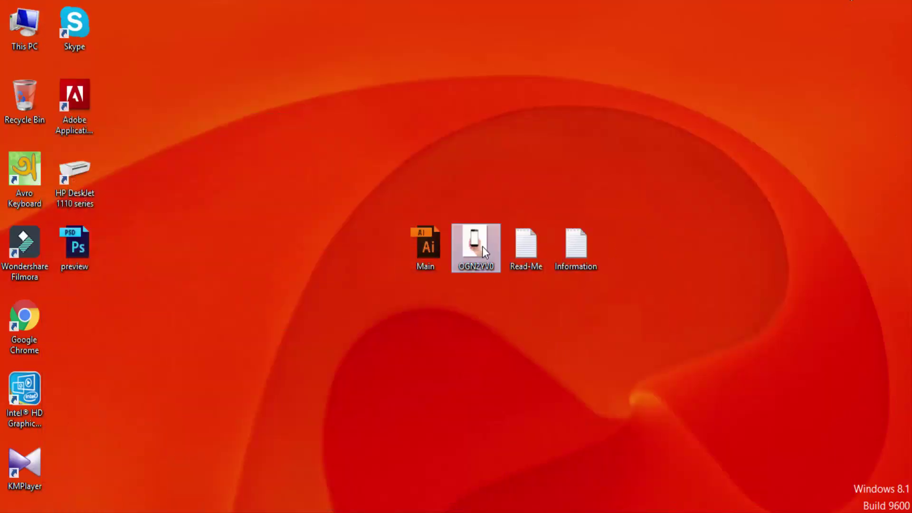
# - Drag the OGN2YV0 phone photo into the sheet and place it below the logo panels
pyautogui.moveTo(482, 246)
pyautogui.mouseDown()
pyautogui.moveTo(198, 484)
pyautogui.moveTo(232, 511)
pyautogui.mouseUp()
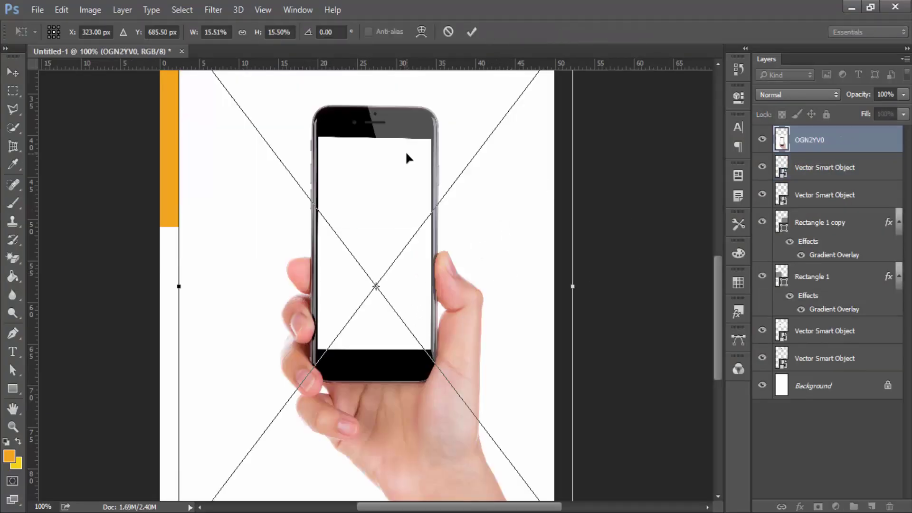
pyautogui.moveTo(406, 153); pyautogui.dragTo(396, 245)
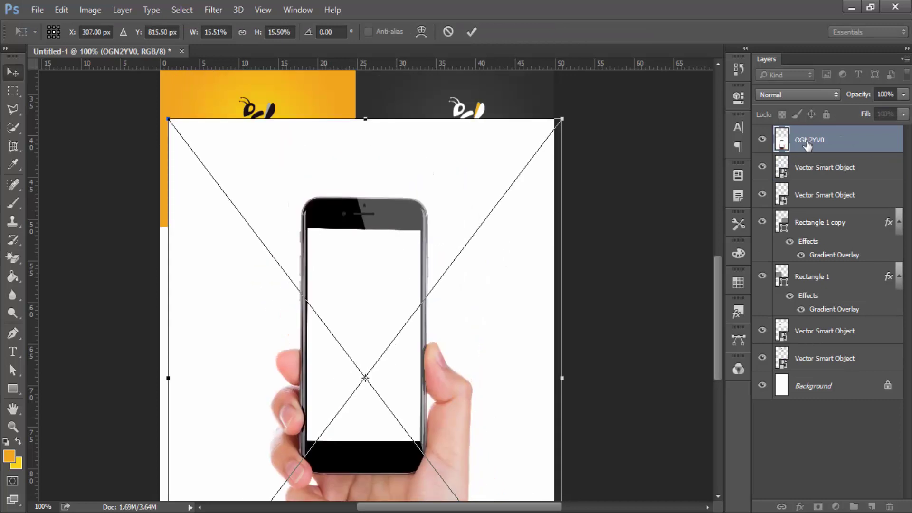
pyautogui.press('Return')
# - Add a layer mask to the phone photo and set a 198 px brush
pyautogui.click(817, 507)
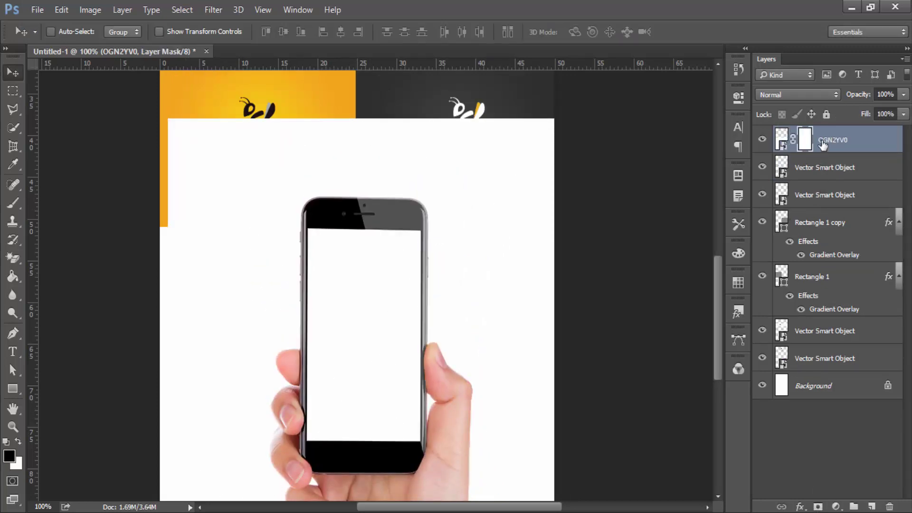
pyautogui.press('b')
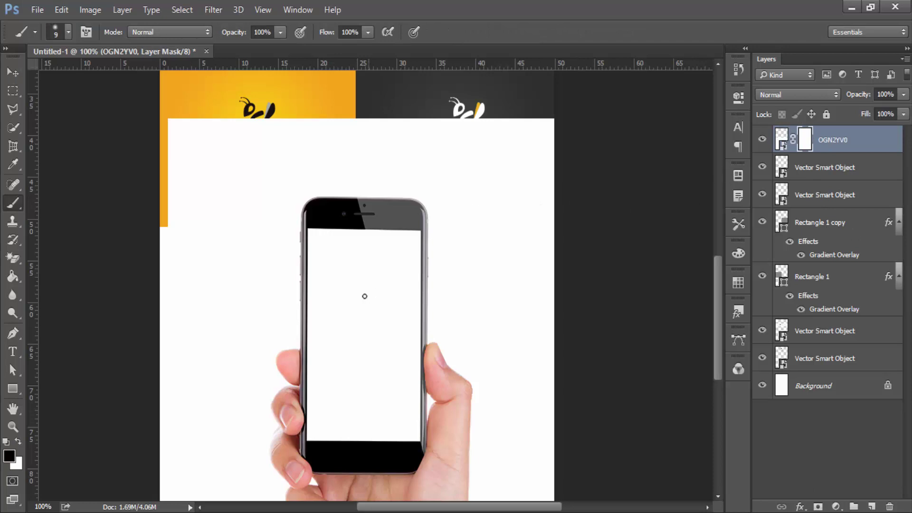
pyautogui.moveTo(360, 318)
pyautogui.mouseDown()
pyautogui.moveTo(368, 163)
pyautogui.moveTo(442, 245)
pyautogui.mouseUp()
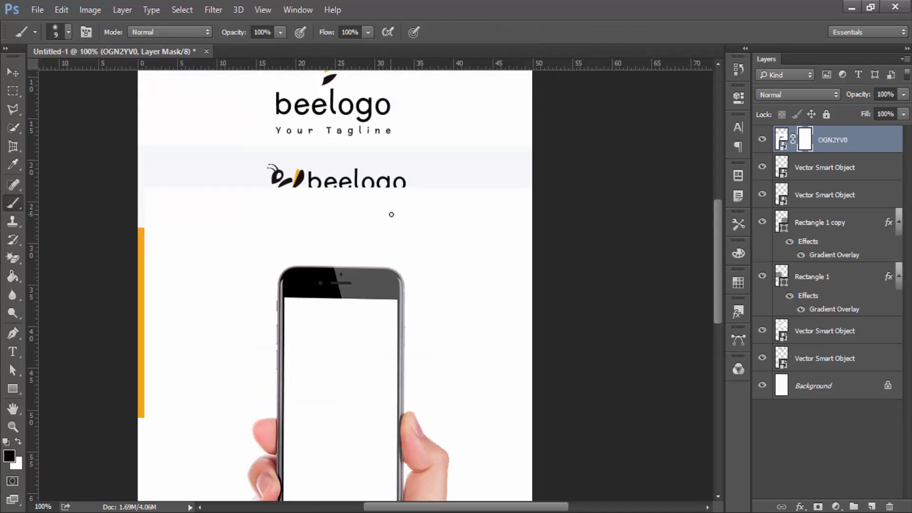
pyautogui.rightClick(391, 214)
pyautogui.write('198')
pyautogui.press('Return')
# - Paint black on the mask to reveal the orange and dark panels above the phone
pyautogui.moveTo(326, 163)
pyautogui.mouseDown()
pyautogui.moveTo(444, 218)
pyautogui.moveTo(516, 218)
pyautogui.mouseUp()
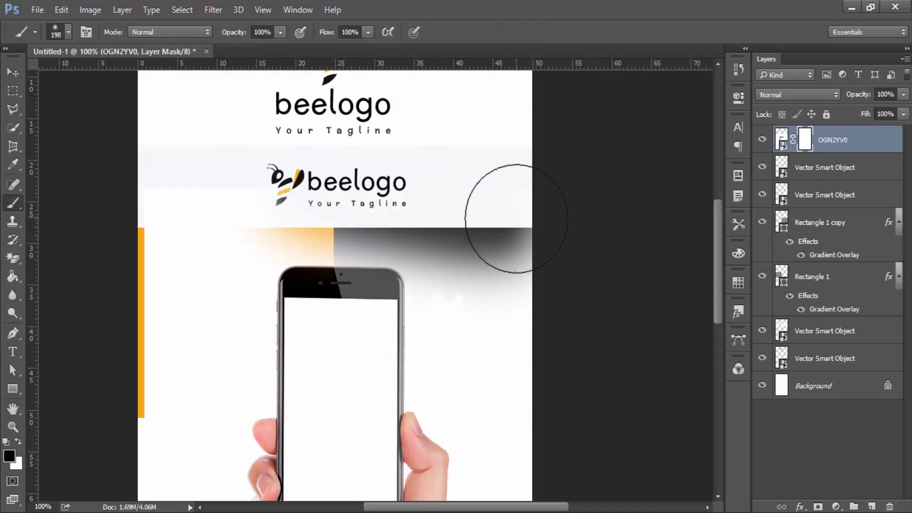
pyautogui.hotkey('ctrl', 'z')
pyautogui.rightClick(407, 212)
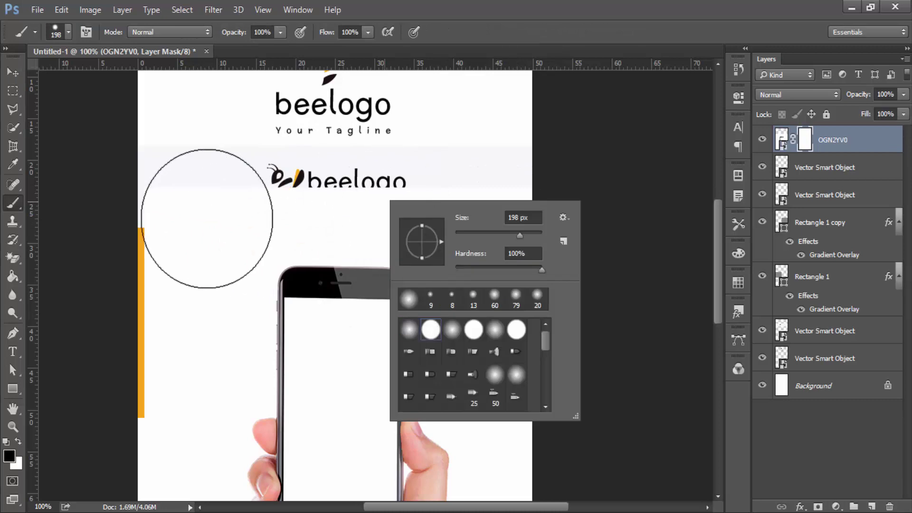
pyautogui.moveTo(206, 218)
pyautogui.mouseDown()
pyautogui.moveTo(203, 203)
pyautogui.moveTo(271, 204)
pyautogui.moveTo(383, 183)
pyautogui.moveTo(495, 205)
pyautogui.moveTo(539, 357)
pyautogui.moveTo(478, 234)
pyautogui.moveTo(162, 376)
pyautogui.moveTo(120, 438)
pyautogui.moveTo(152, 198)
pyautogui.mouseUp()
pyautogui.press('v')
pyautogui.moveTo(326, 434); pyautogui.dragTo(285, 136)
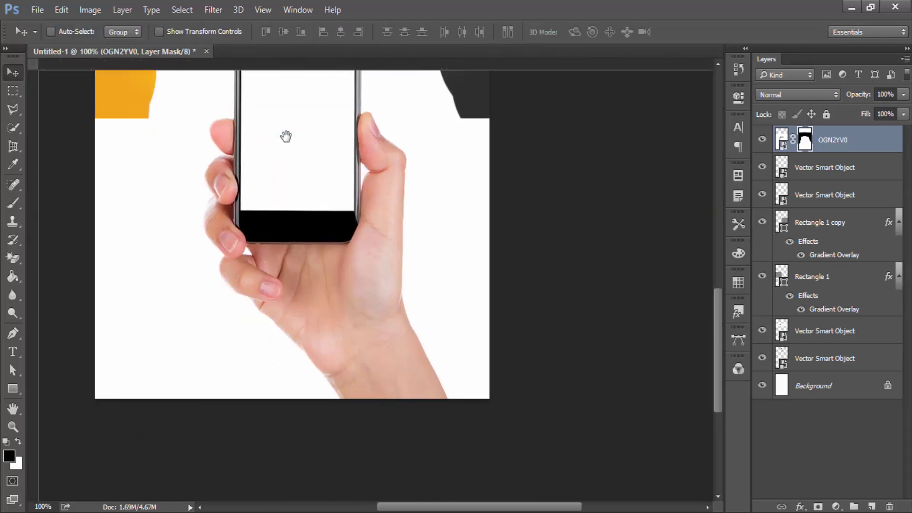
# - Scale the phone photo to about 69% and move it toward the panel's right edge
pyautogui.moveTo(305, 198); pyautogui.dragTo(376, 393)
pyautogui.hotkey('ctrl', 't')
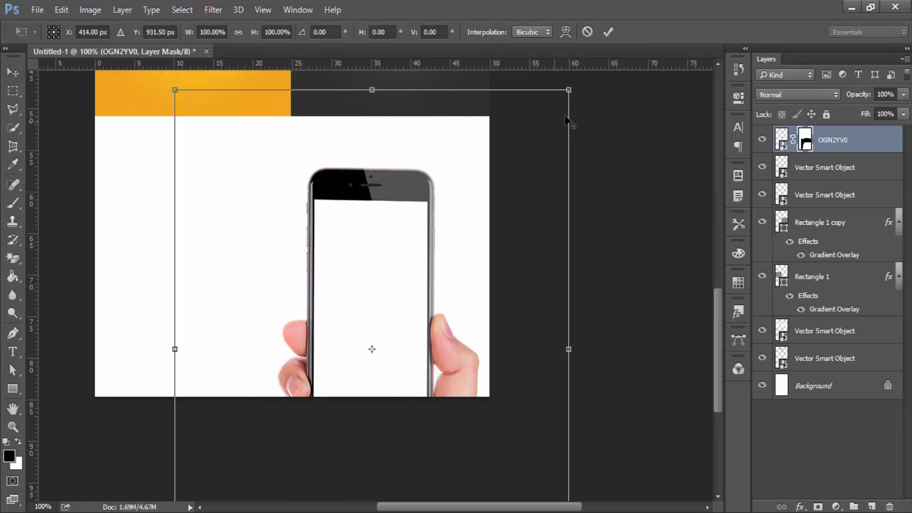
pyautogui.moveTo(531, 181); pyautogui.dragTo(520, 184)
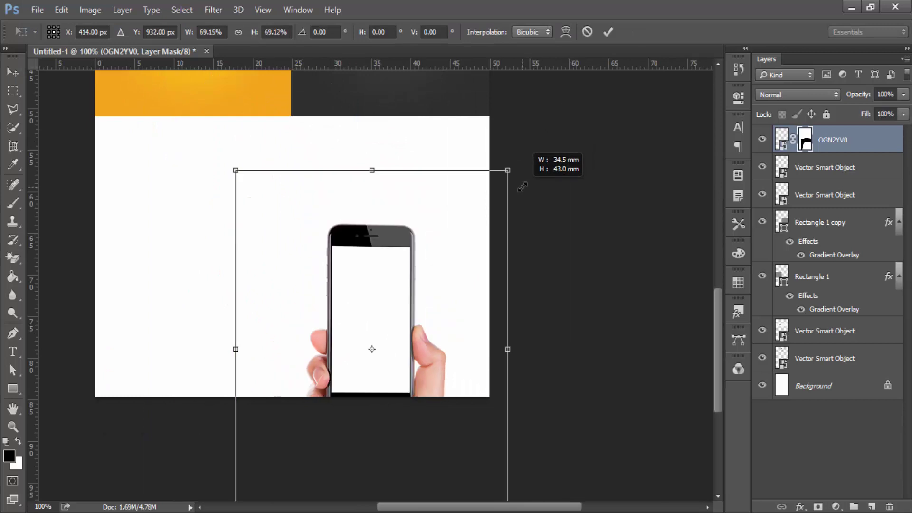
pyautogui.press('Return')
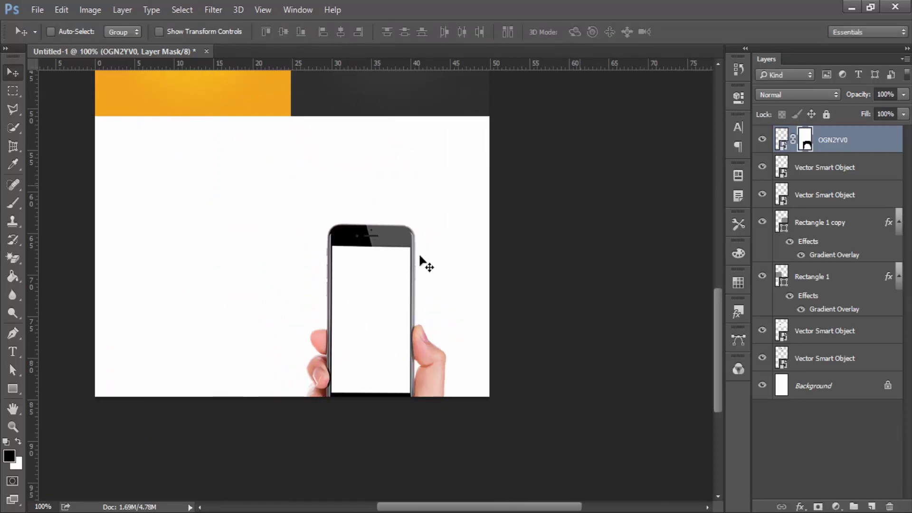
pyautogui.moveTo(406, 270)
pyautogui.mouseDown()
pyautogui.moveTo(442, 173)
pyautogui.moveTo(442, 186)
pyautogui.mouseUp()
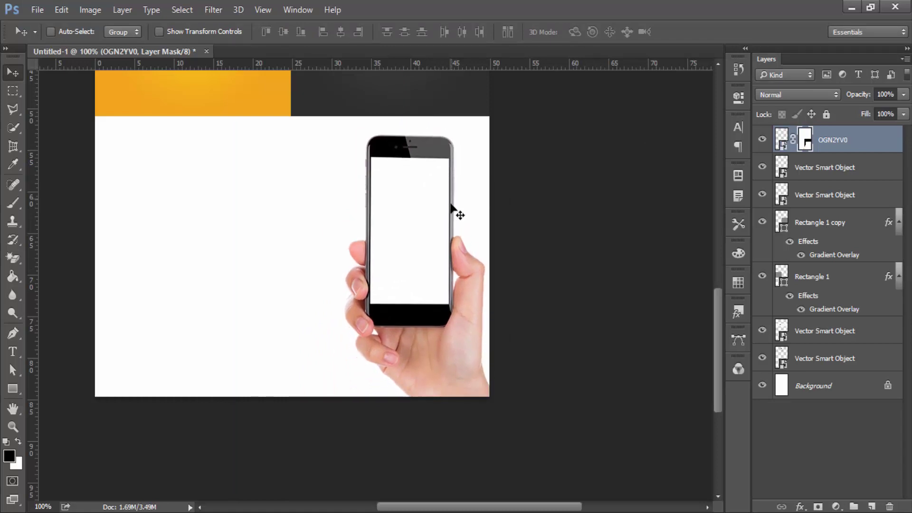
pyautogui.moveTo(450, 228)
pyautogui.mouseDown()
pyautogui.moveTo(466, 221)
pyautogui.moveTo(453, 211)
pyautogui.moveTo(459, 218)
pyautogui.mouseUp()
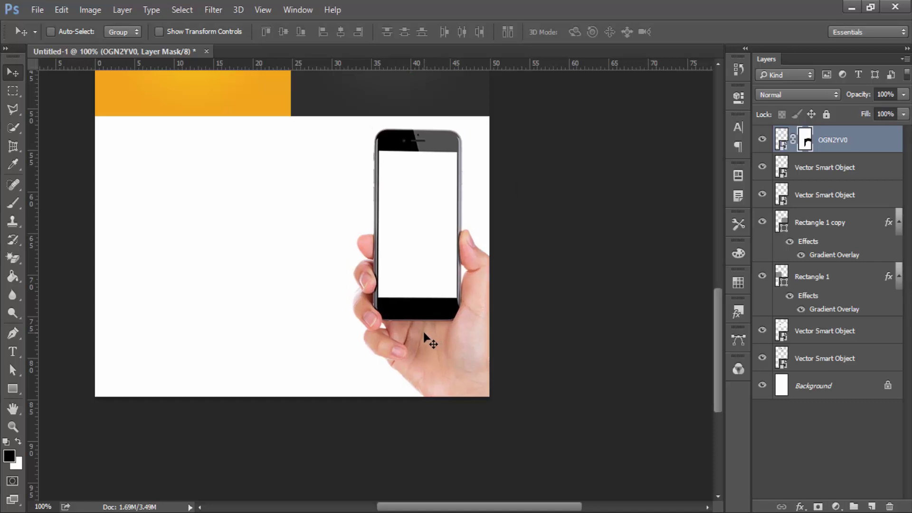
# - Enlarge the phone photo slightly to about 103% and nudge it into place
pyautogui.hotkey('ctrl', 't')
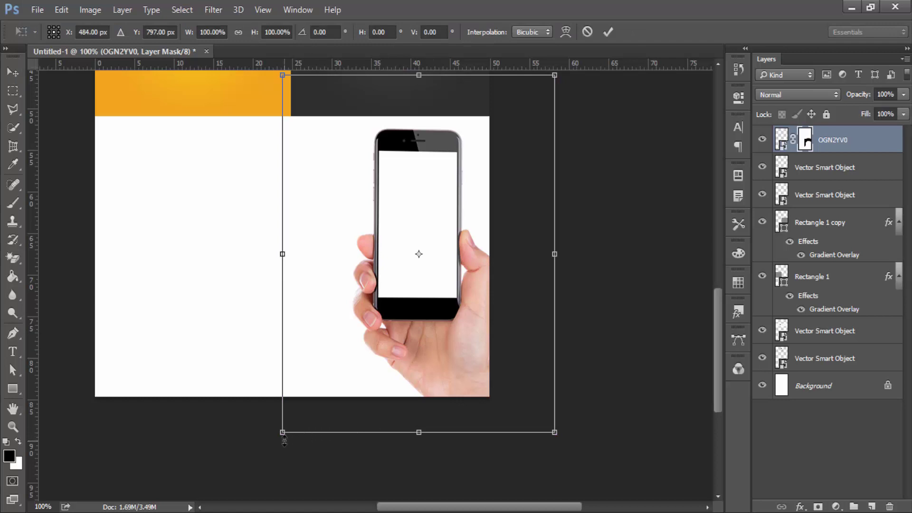
pyautogui.moveTo(279, 436); pyautogui.dragTo(276, 439)
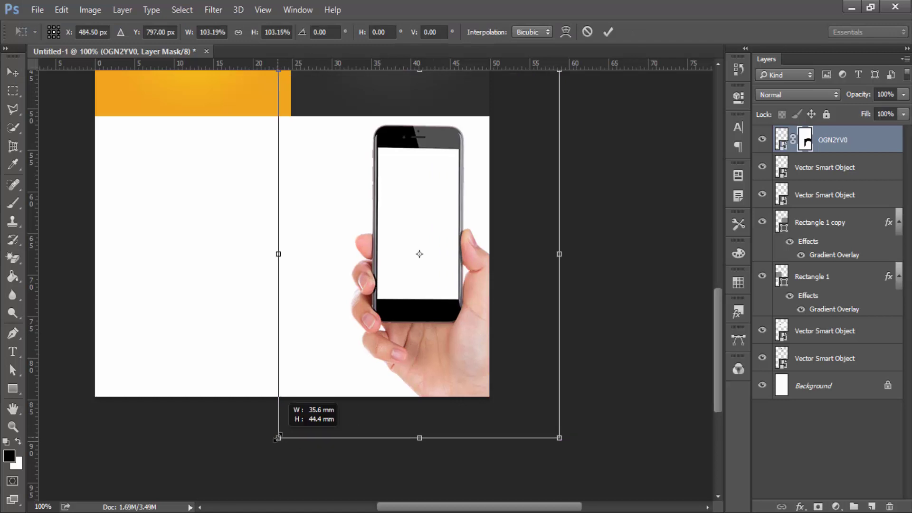
pyautogui.press('Return')
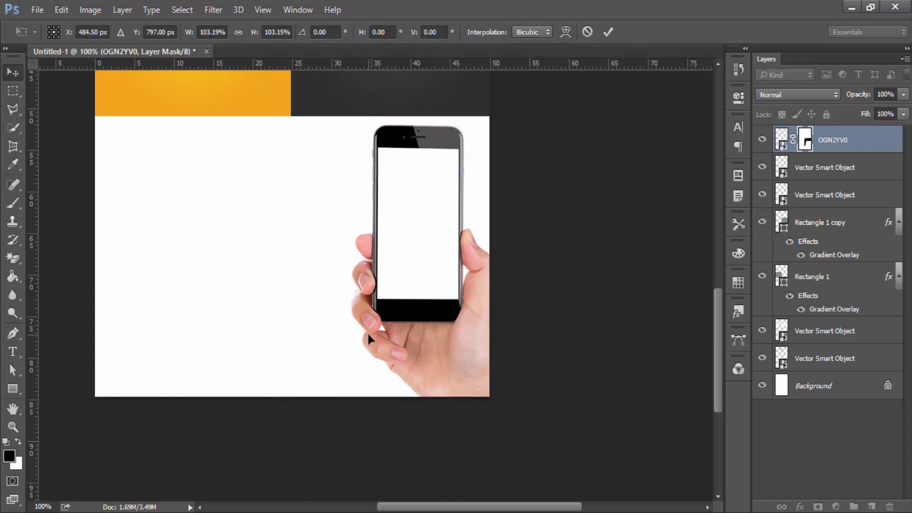
pyautogui.moveTo(423, 248)
pyautogui.mouseDown()
pyautogui.moveTo(402, 254)
pyautogui.moveTo(414, 230)
pyautogui.moveTo(419, 251)
pyautogui.mouseUp()
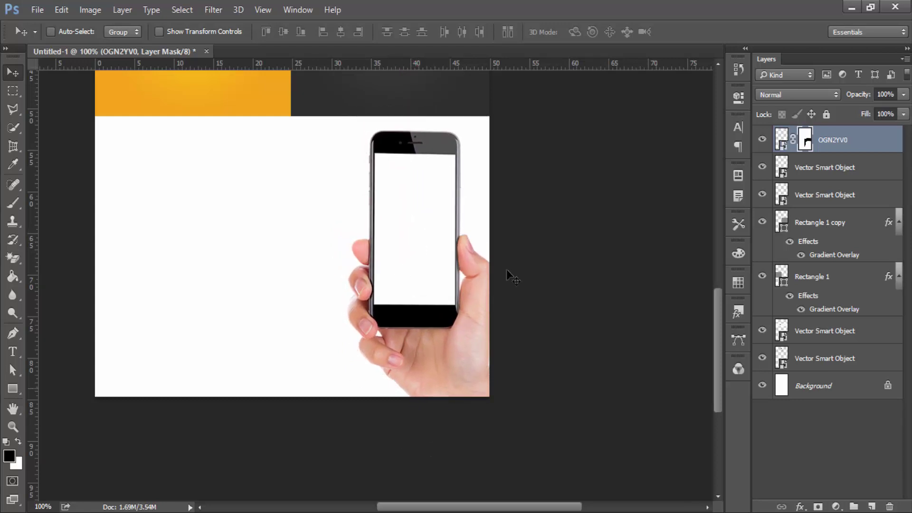
pyautogui.moveTo(382, 198); pyautogui.dragTo(385, 382)
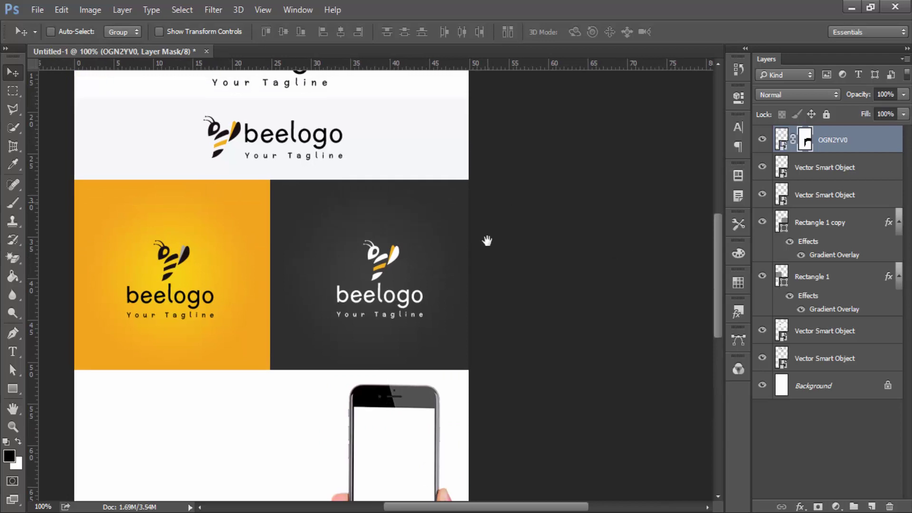
# - Show the hidden beelogo layer and place a copy of it above the phone photo
pyautogui.moveTo(484, 240); pyautogui.dragTo(530, 352)
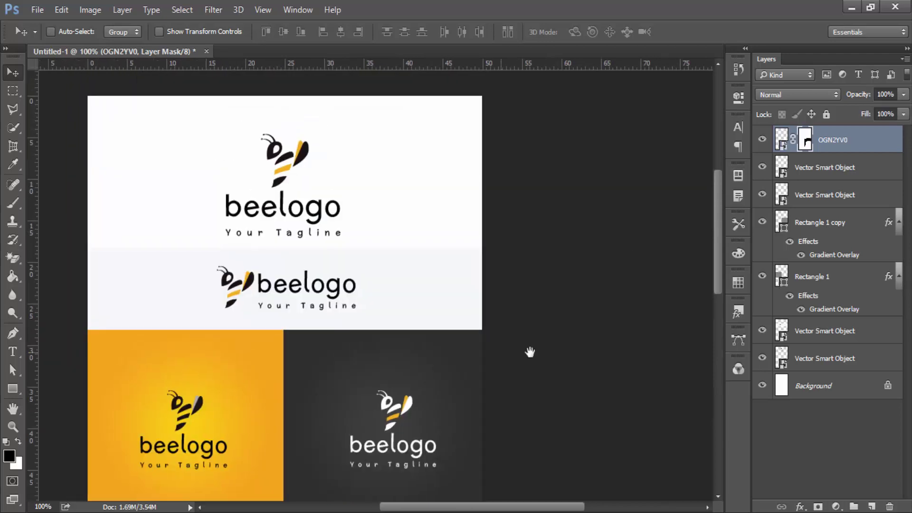
pyautogui.click(766, 362)
pyautogui.click(858, 358)
pyautogui.moveTo(322, 200); pyautogui.dragTo(295, 351)
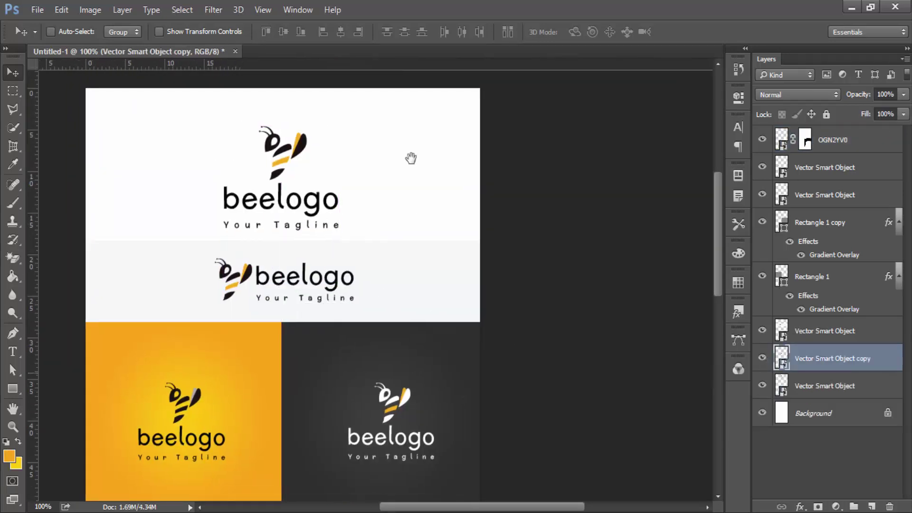
pyautogui.scroll(-10, 408, 157)
pyautogui.moveTo(343, 153); pyautogui.dragTo(403, 410)
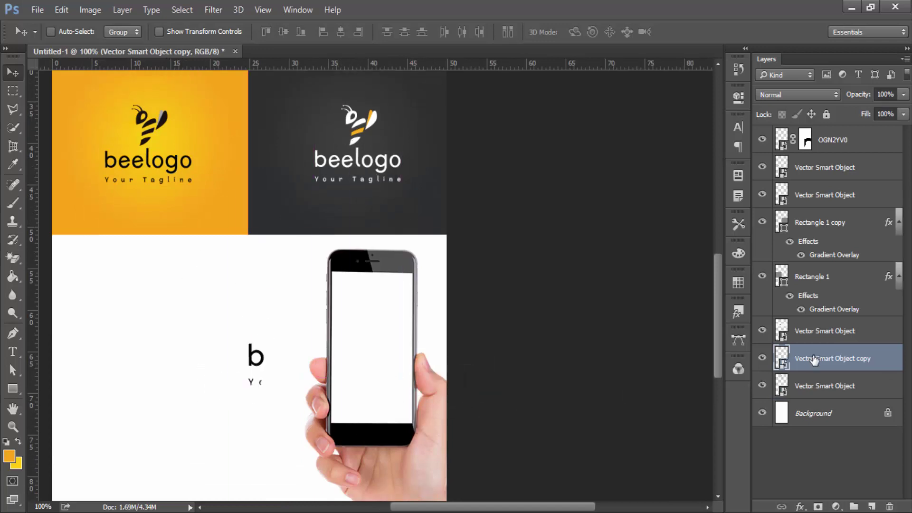
pyautogui.moveTo(831, 358); pyautogui.dragTo(832, 138)
# - Scale the logo copy to about 11% and centre it on the phone screen
pyautogui.hotkey('ctrl', 't')
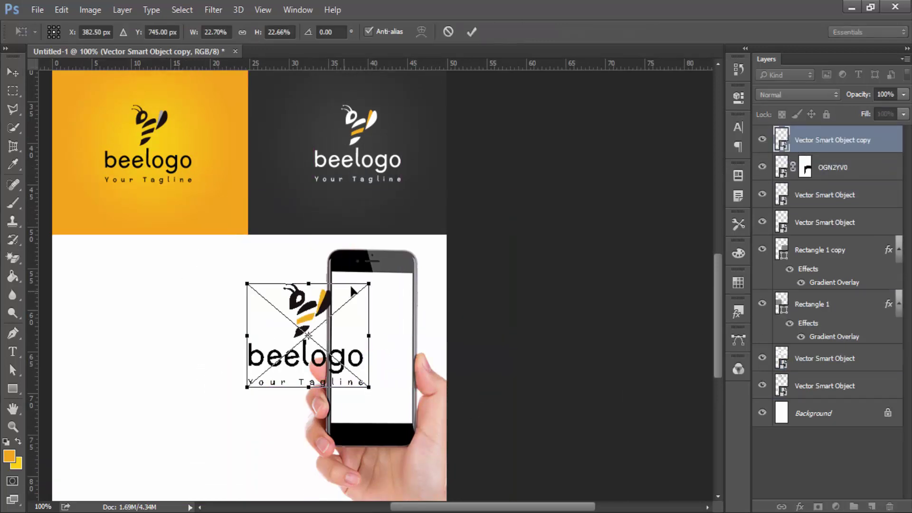
pyautogui.moveTo(363, 283)
pyautogui.mouseDown()
pyautogui.moveTo(342, 327)
pyautogui.moveTo(345, 320)
pyautogui.moveTo(366, 340)
pyautogui.mouseUp()
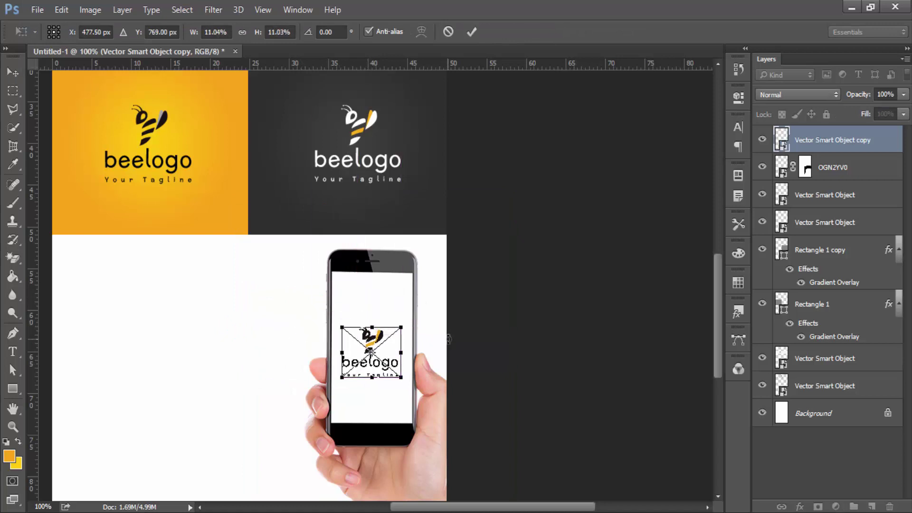
pyautogui.press('Return')
pyautogui.hotkey('shift', 'Up')
pyautogui.hotkey('shift', 'Up')
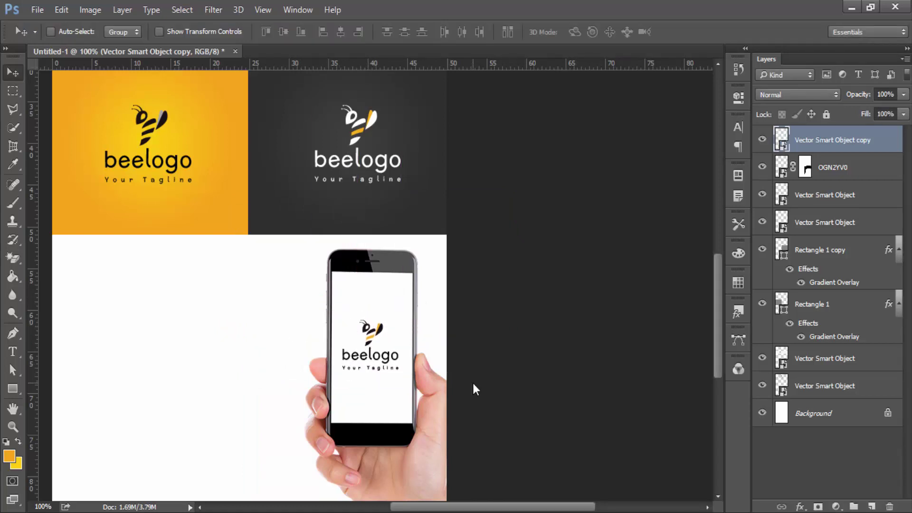
pyautogui.hotkey('shift', 'Up')
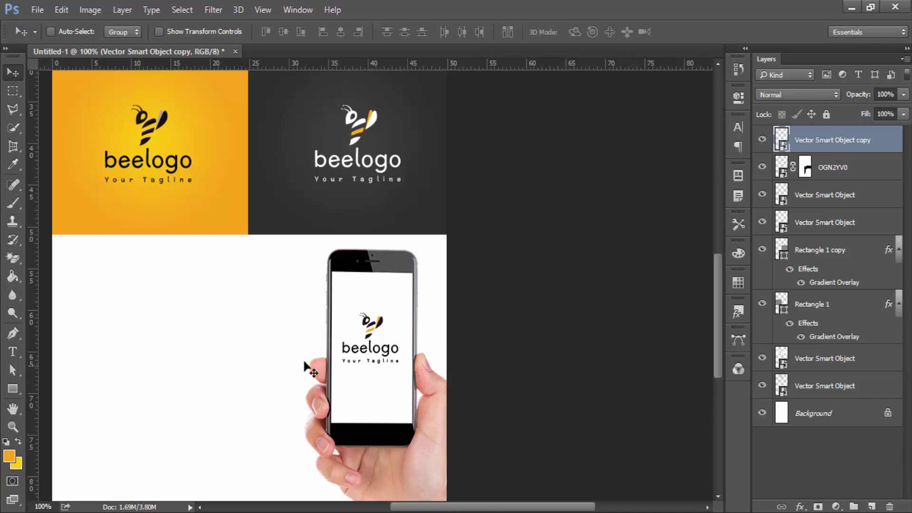
pyautogui.moveTo(85, 320); pyautogui.dragTo(213, 296)
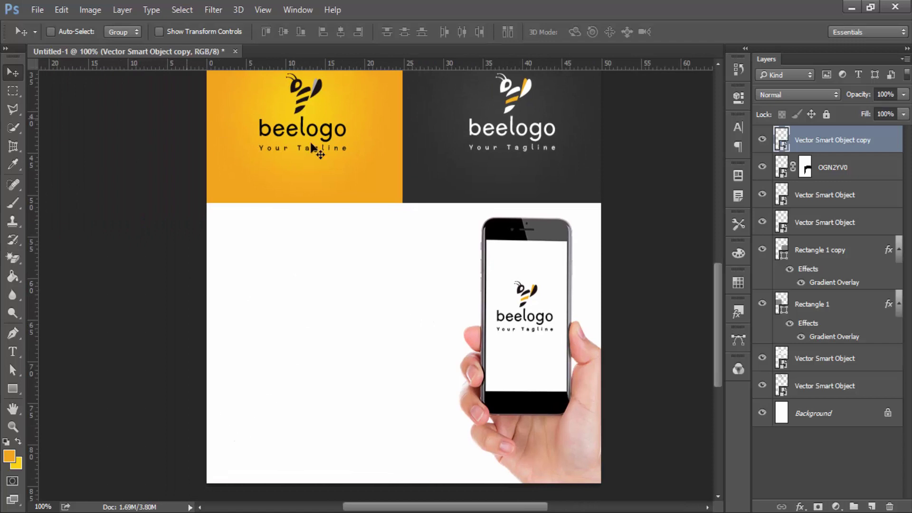
# - Draw a small checkmark shape at the left of the phone panel
pyautogui.moveTo(12, 388); pyautogui.dragTo(52, 455)
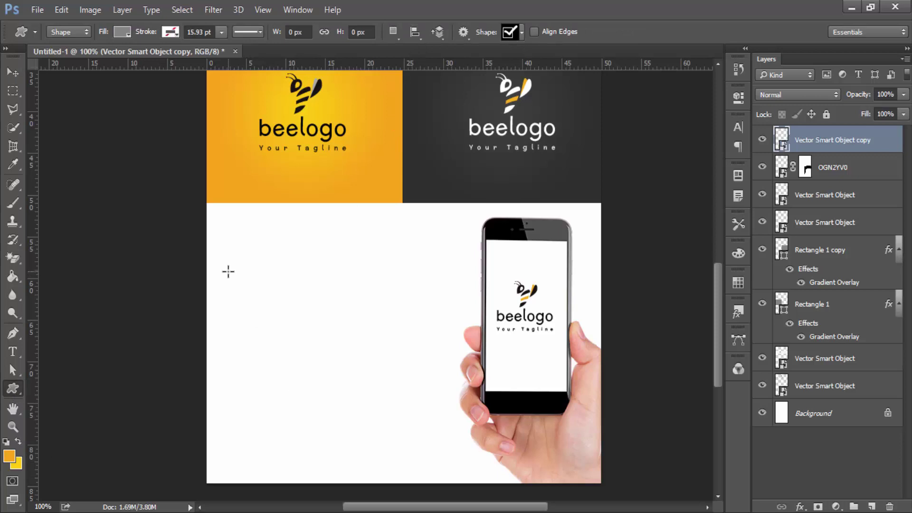
pyautogui.moveTo(228, 272); pyautogui.dragTo(244, 283)
pyautogui.press('v')
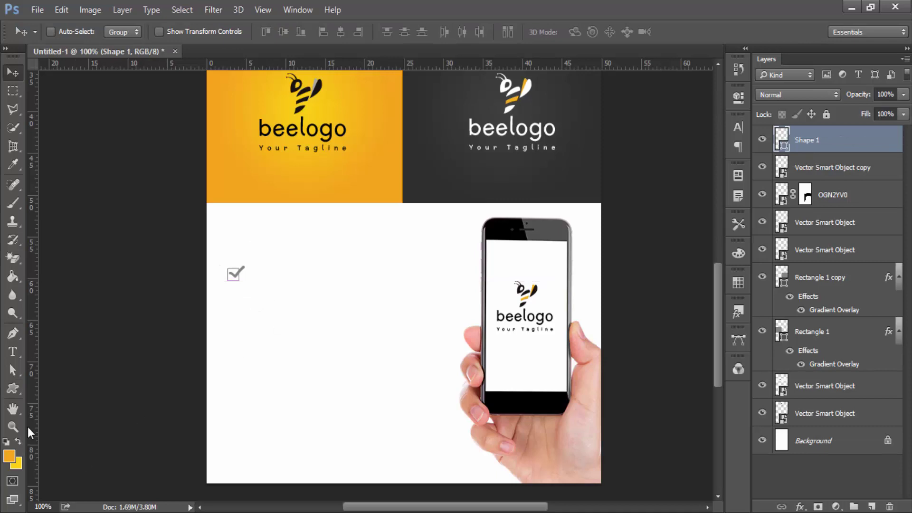
# - Fill the checkmark with blue #0090ff and start a text note beside it
pyautogui.click(13, 388)
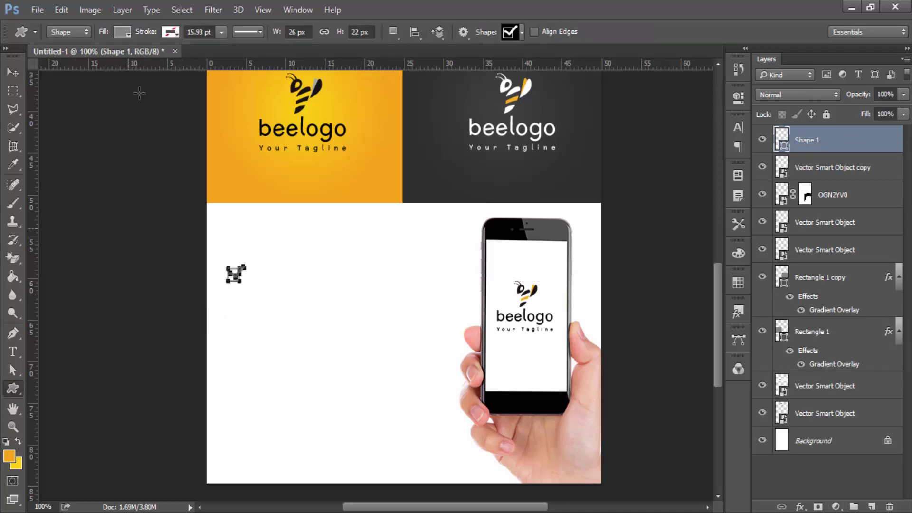
pyautogui.click(122, 31)
pyautogui.click(185, 59)
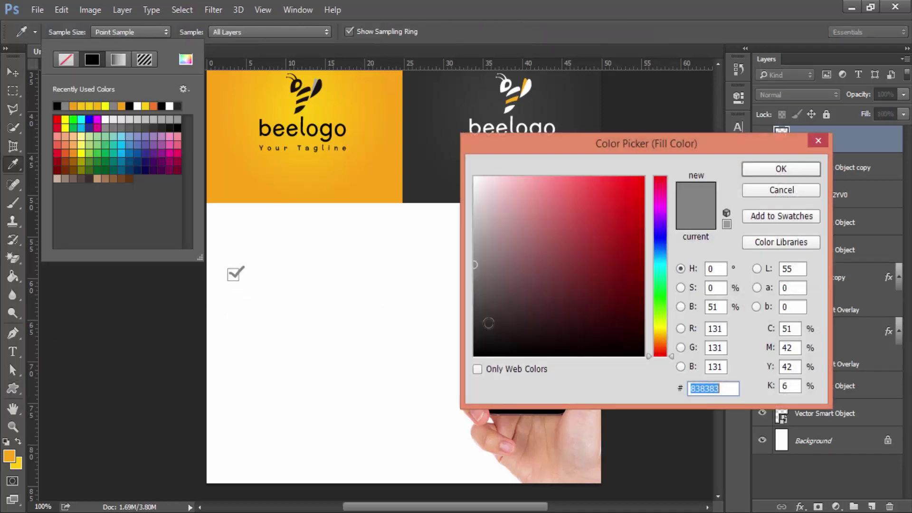
pyautogui.click(662, 249)
pyautogui.moveTo(641, 181); pyautogui.dragTo(663, 165)
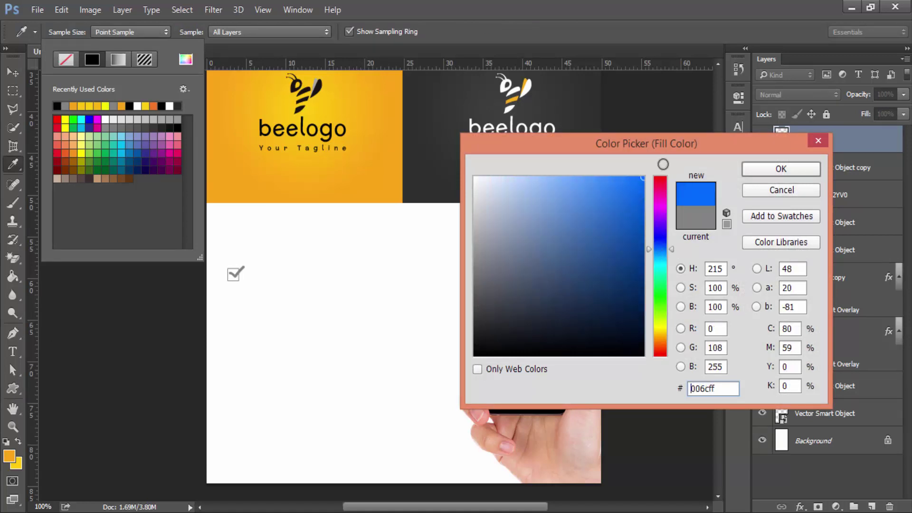
pyautogui.click(659, 254)
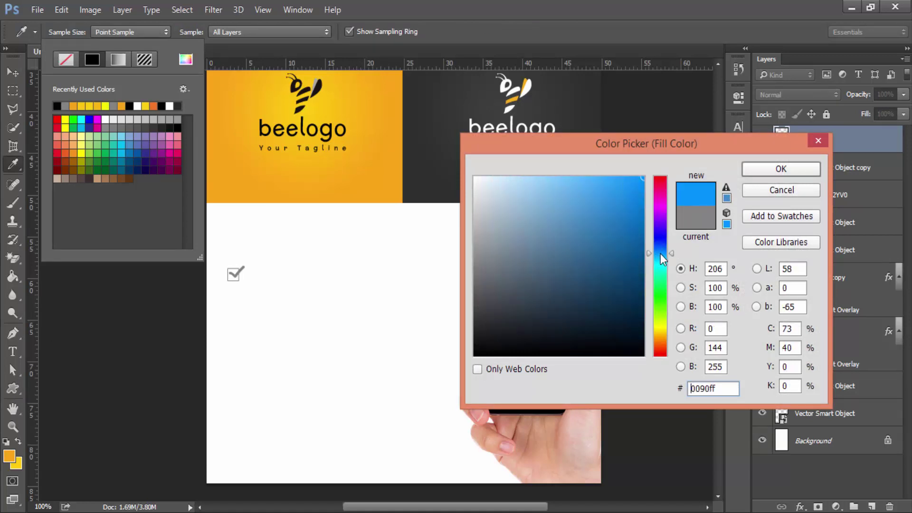
pyautogui.click(788, 168)
pyautogui.click(12, 72)
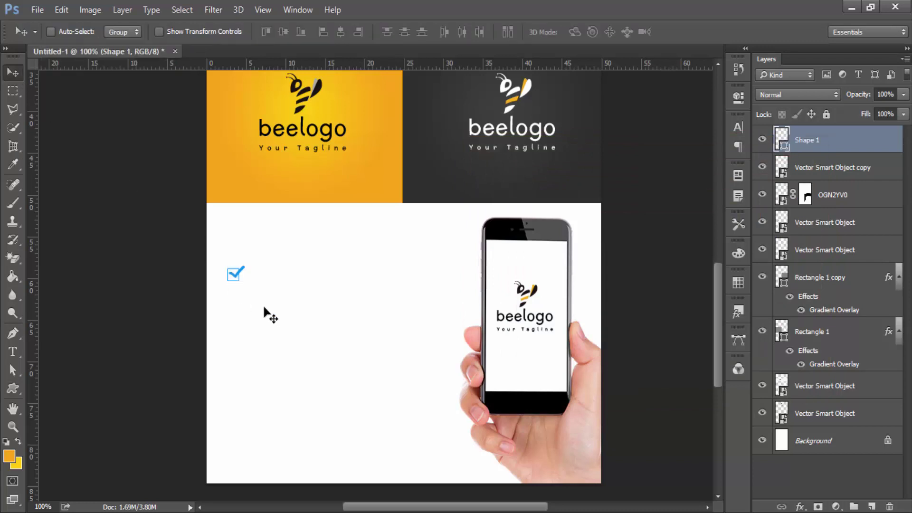
pyautogui.press('t')
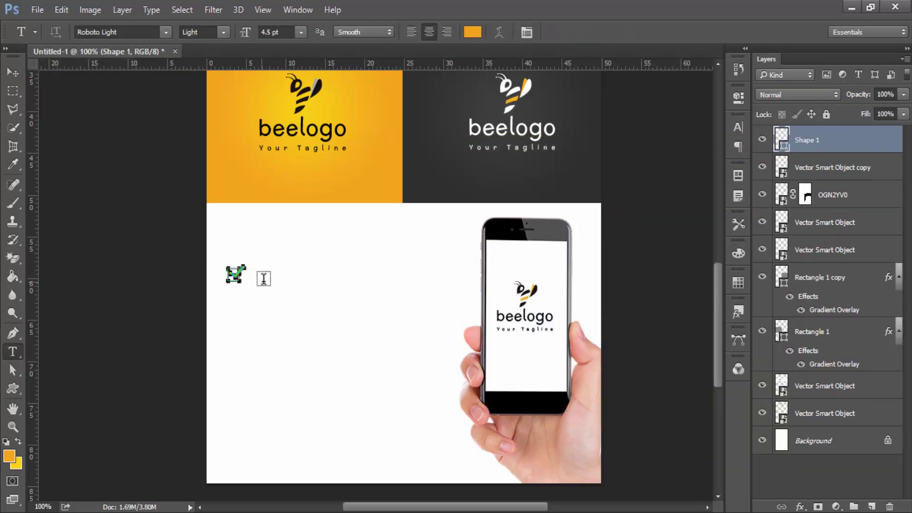
pyautogui.click(269, 277)
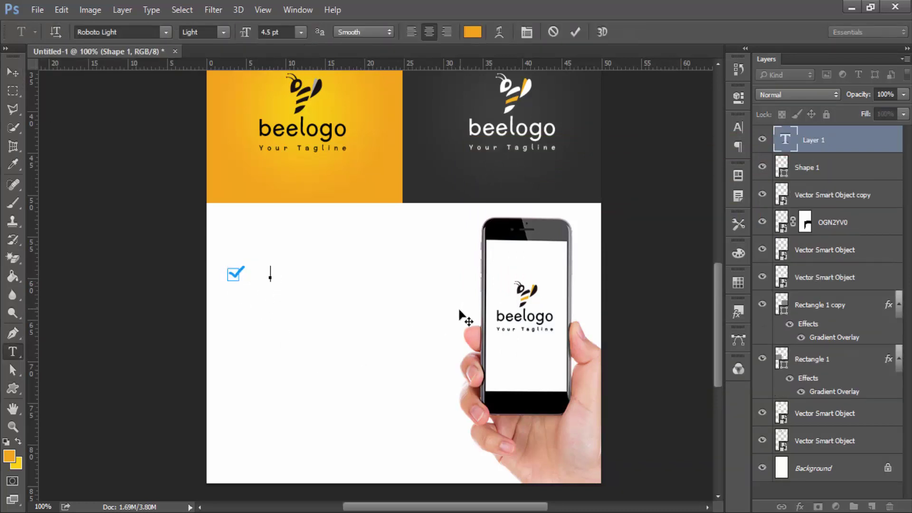
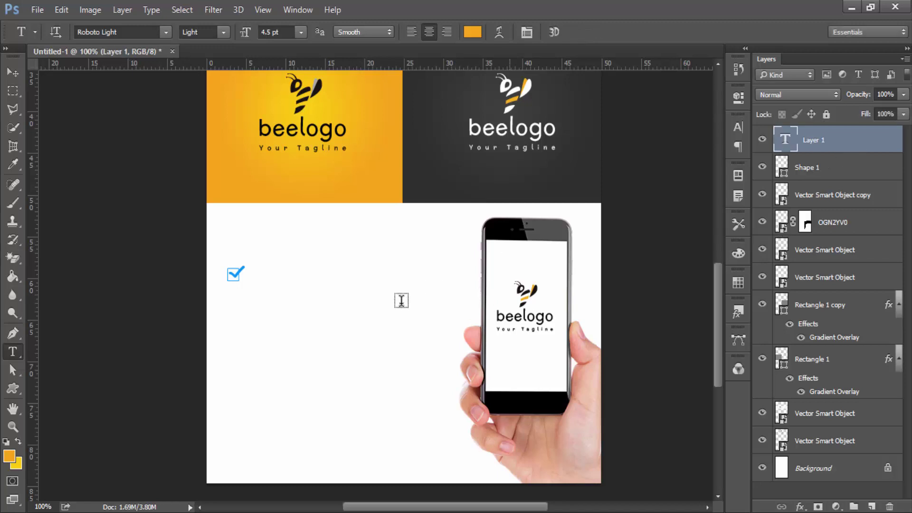
# - Add the text label '100% VECTOR FILES' beside the blue checkmark
pyautogui.click(824, 166)
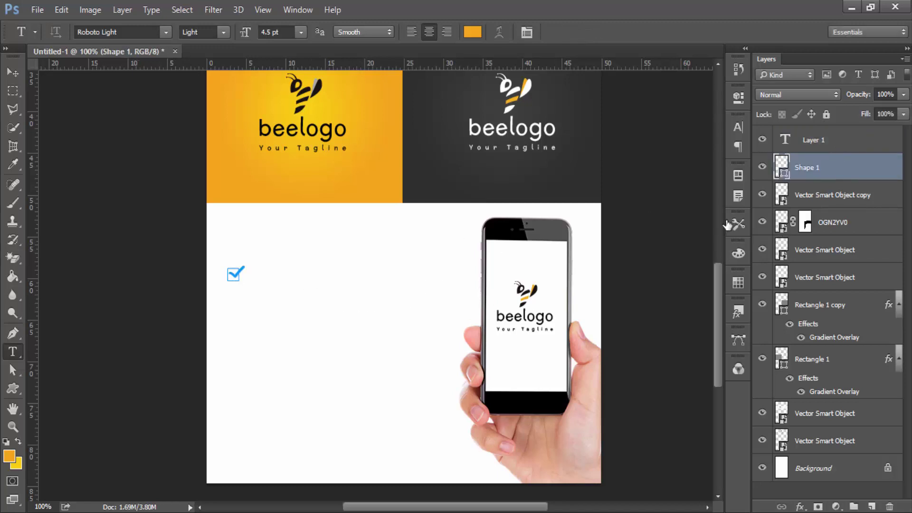
pyautogui.click(841, 143)
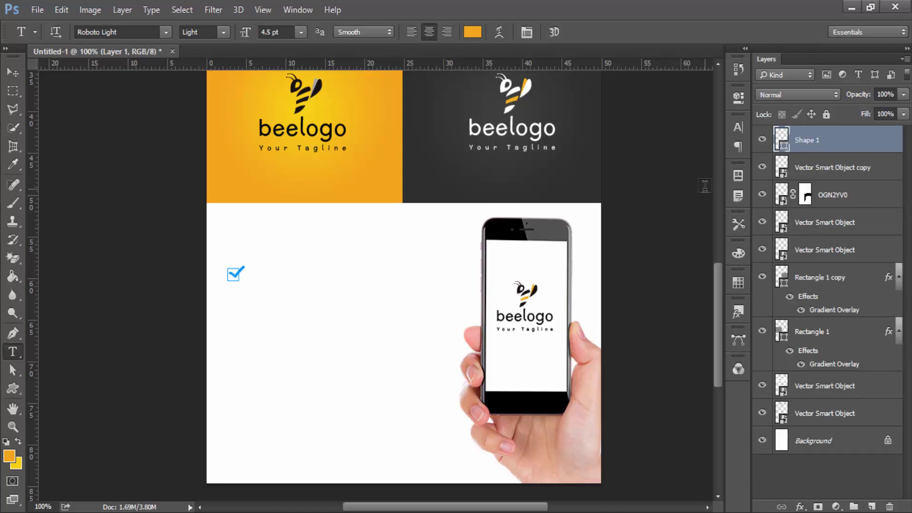
pyautogui.click(259, 271)
pyautogui.write('100')
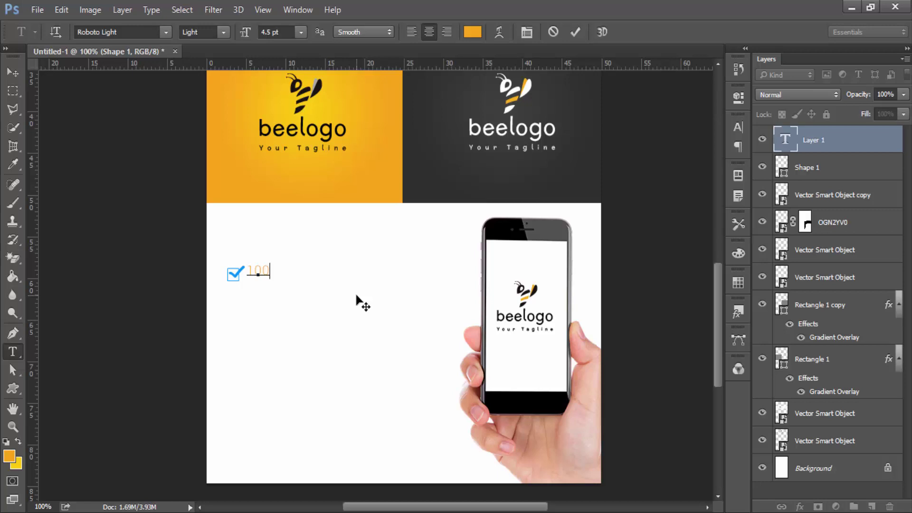
pyautogui.write('% V')
pyautogui.write('e')
pyautogui.press('BackSpace')
pyautogui.write('ECT OR')
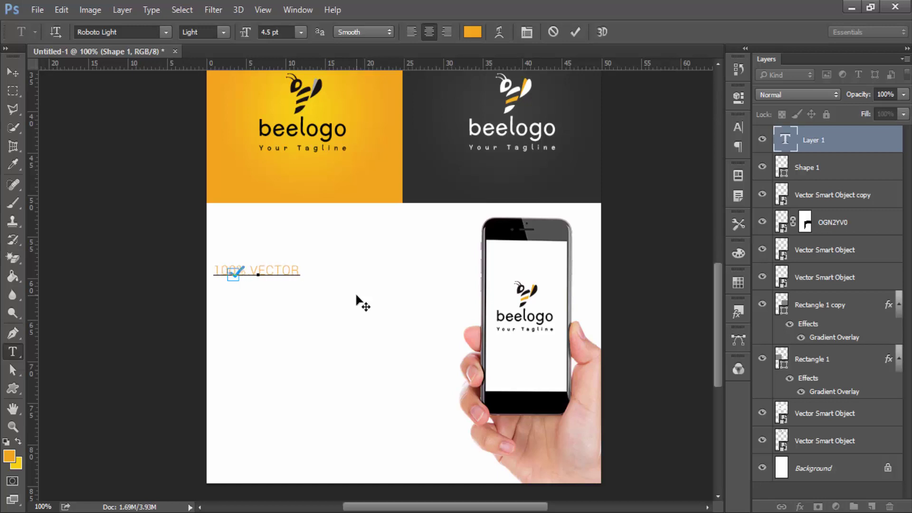
pyautogui.write(' FILES')
pyautogui.hotkey('ctrl', 'Return')
# - Left-align the label and colour it dark grey (#303131)
pyautogui.hotkey('ctrl', 'a')
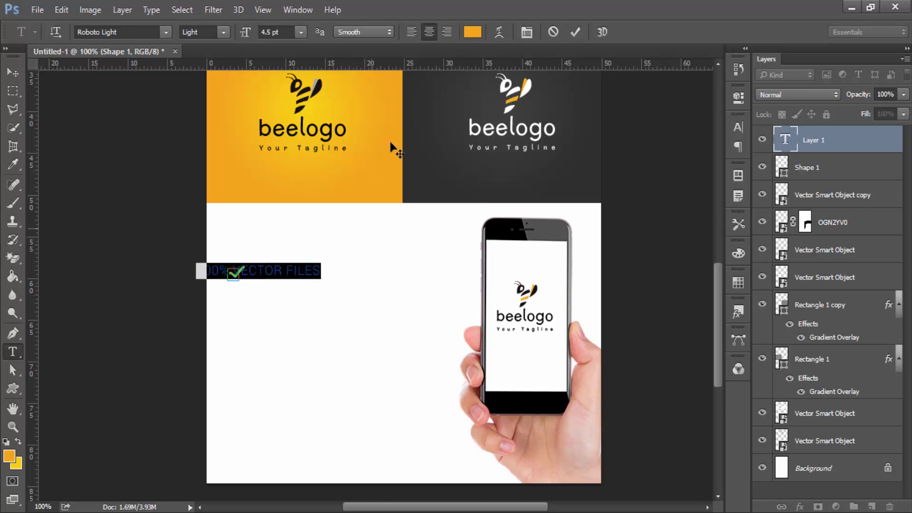
pyautogui.click(409, 33)
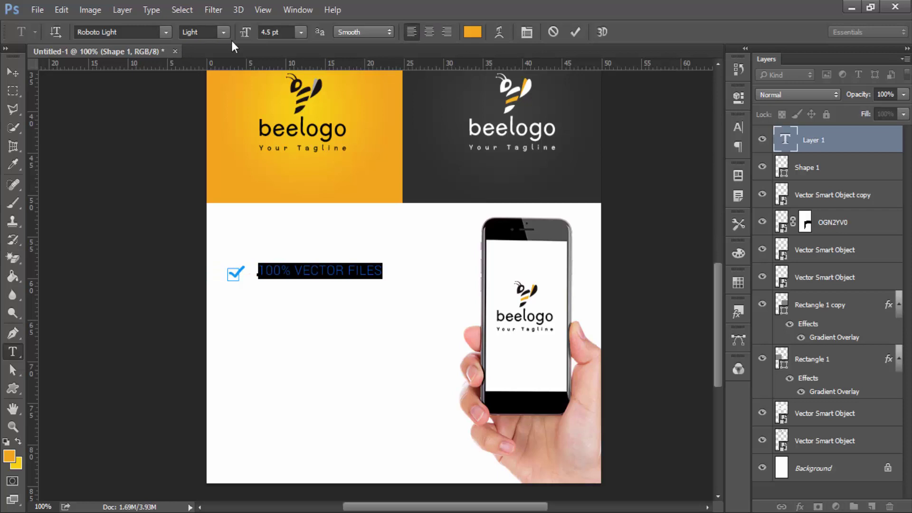
pyautogui.click(465, 35)
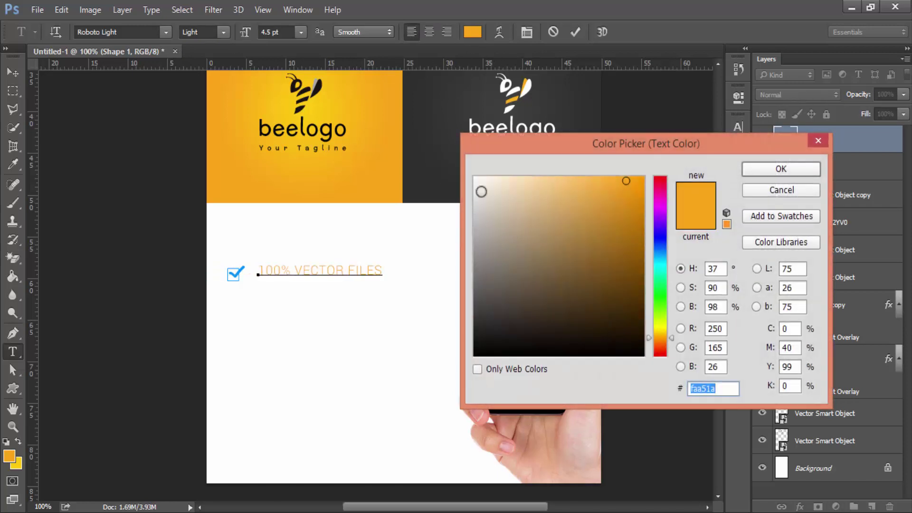
pyautogui.moveTo(448, 151); pyautogui.dragTo(446, 159)
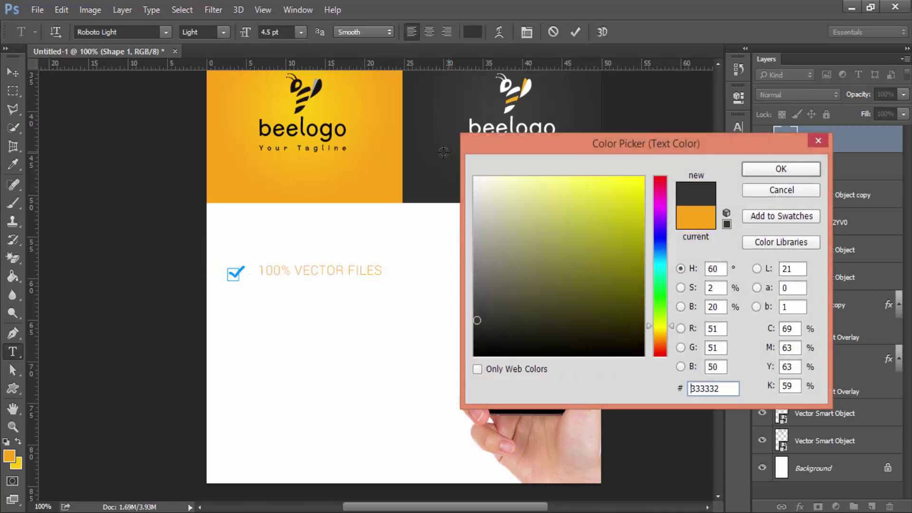
pyautogui.click(762, 170)
pyautogui.click(224, 32)
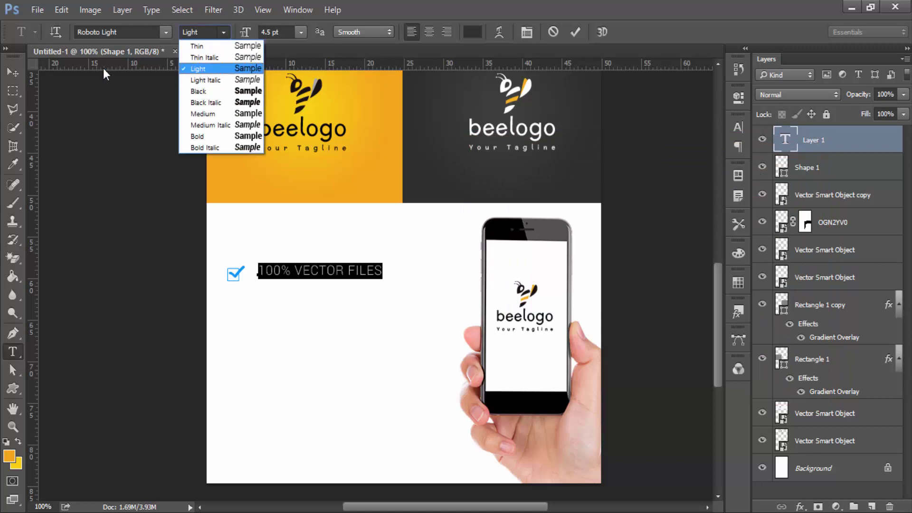
# - Move the label closer and shrink the checkmark to about 1.8 by 1.5 mm
pyautogui.click(18, 76)
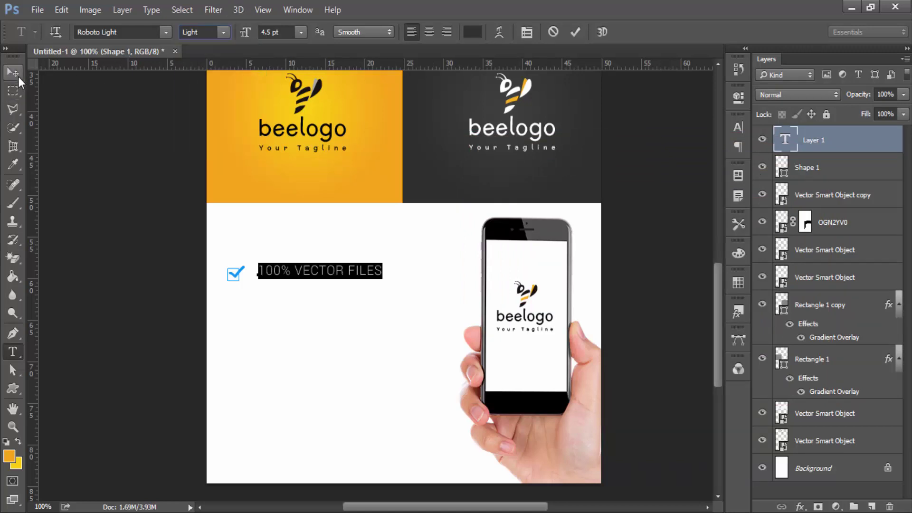
pyautogui.moveTo(326, 267); pyautogui.dragTo(326, 272)
pyautogui.keyDown('ctrl'); pyautogui.click(235, 274); pyautogui.keyUp('ctrl')
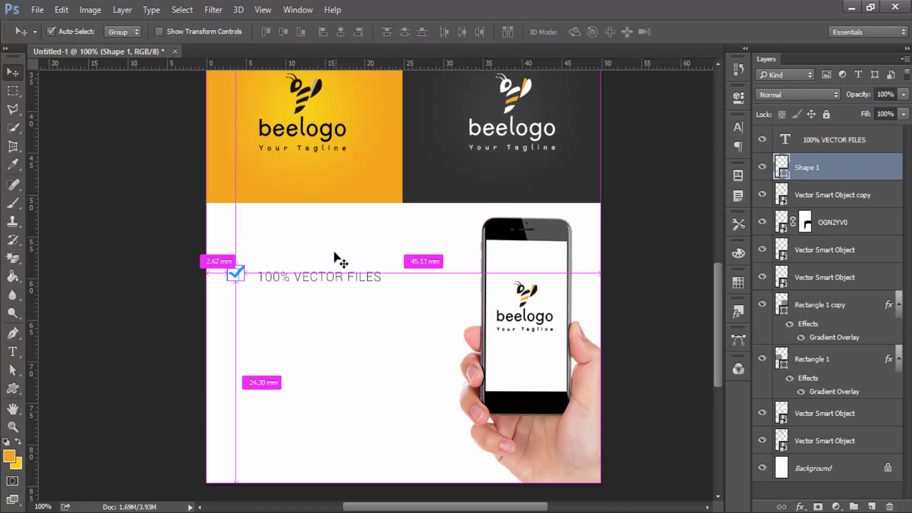
pyautogui.hotkey('ctrl', 't')
pyautogui.moveTo(245, 263); pyautogui.dragTo(241, 268)
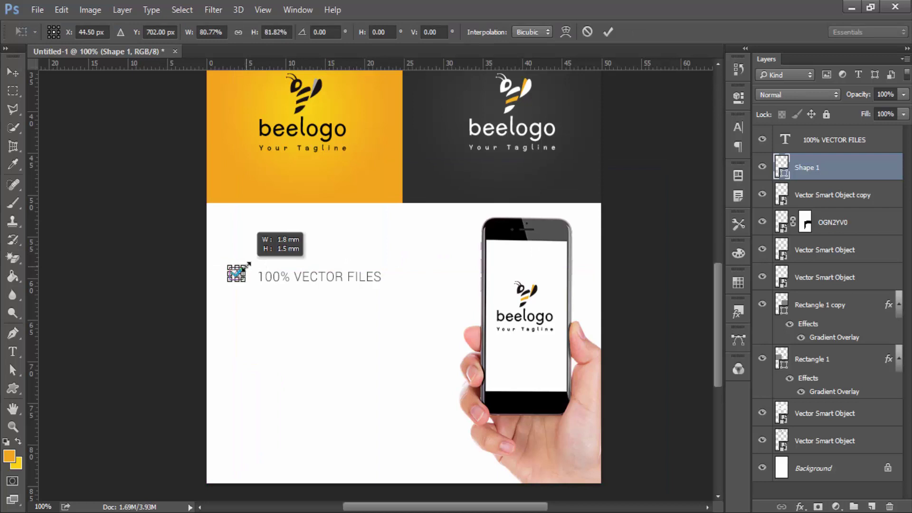
pyautogui.press('Return')
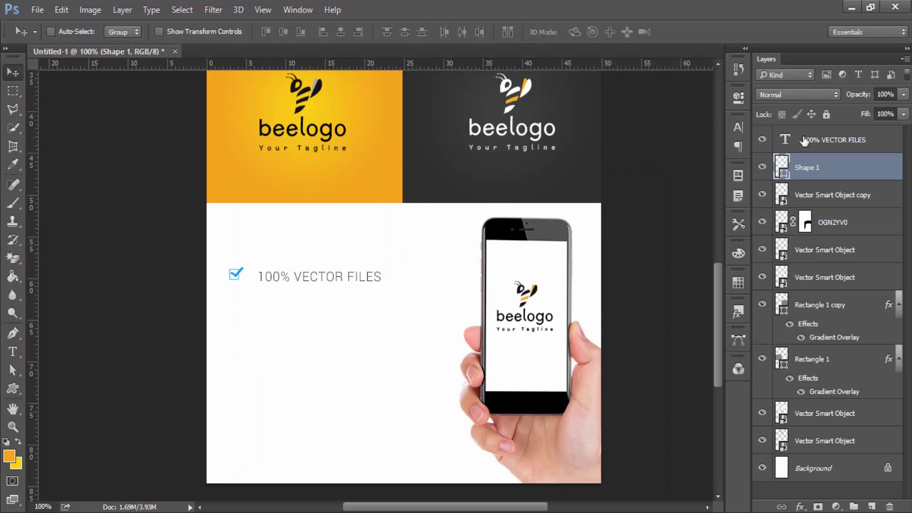
# - Line the label up with the checkmark, group them, and duplicate the row below
pyautogui.click(804, 142)
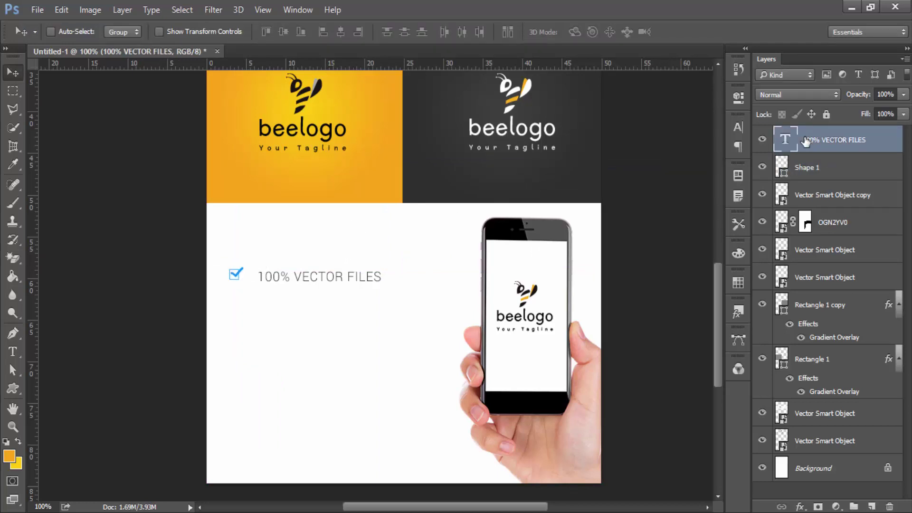
pyautogui.press('Left')
pyautogui.press('Left')
pyautogui.press('Left')
pyautogui.press('Up')
pyautogui.press('Up')
pyautogui.press('Up')
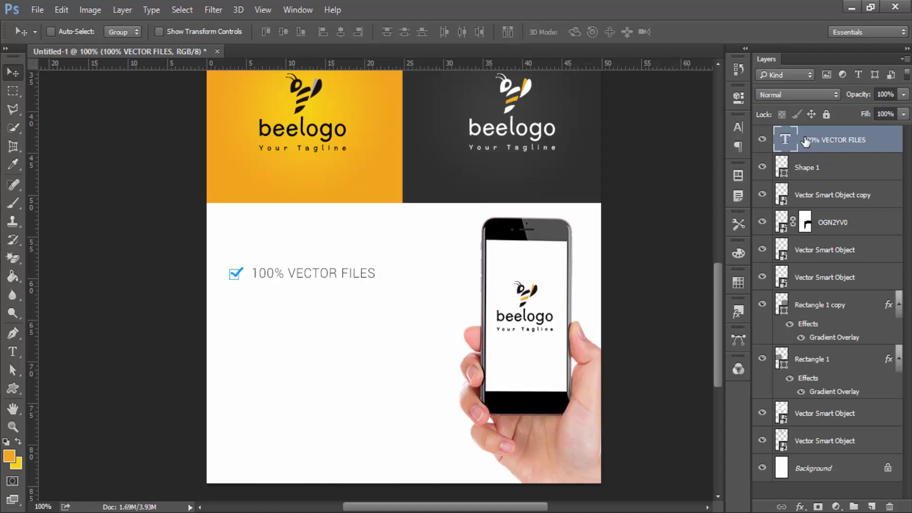
pyautogui.press('Down')
pyautogui.keyDown('ctrl'); pyautogui.click(814, 172); pyautogui.keyUp('ctrl')
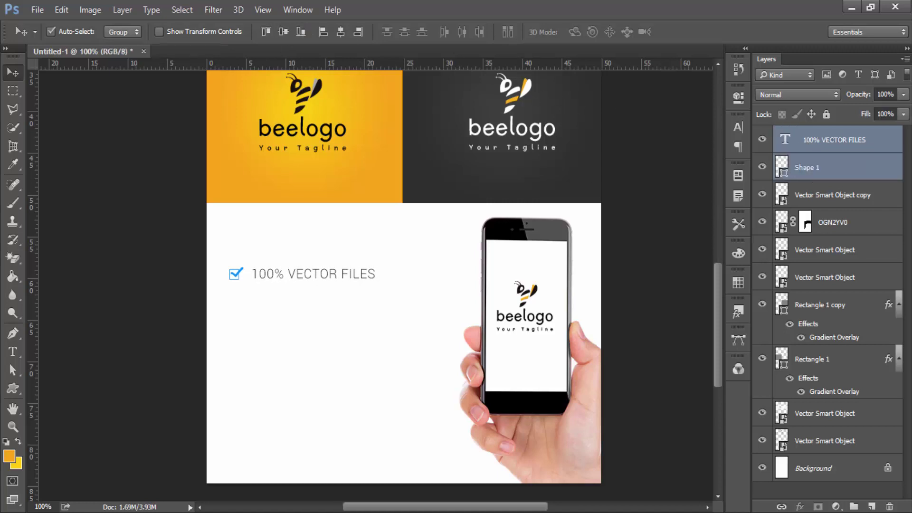
pyautogui.hotkey('ctrl', 'g')
pyautogui.moveTo(406, 278); pyautogui.dragTo(366, 327)
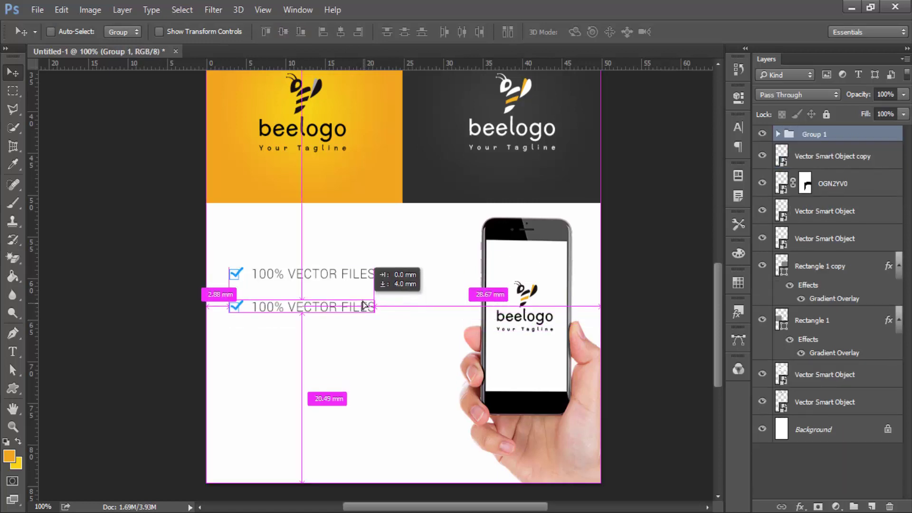
# - Change the copied row to CMYK COLORS and duplicate it below
pyautogui.doubleClick(281, 302)
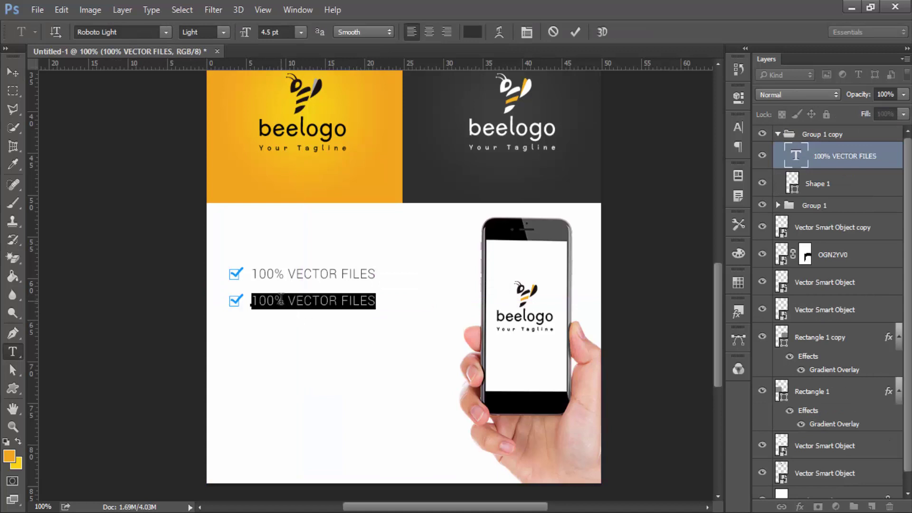
pyautogui.write('CMYK COLORS')
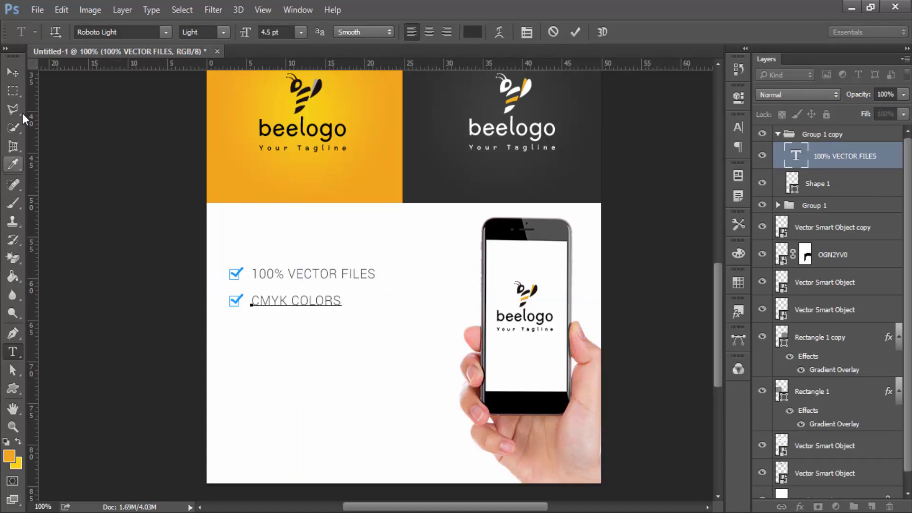
pyautogui.hotkey('ctrl', 'Return')
pyautogui.press('v')
pyautogui.keyDown('ctrl'); pyautogui.click(251, 324); pyautogui.keyUp('ctrl')
pyautogui.moveTo(251, 324); pyautogui.dragTo(231, 353)
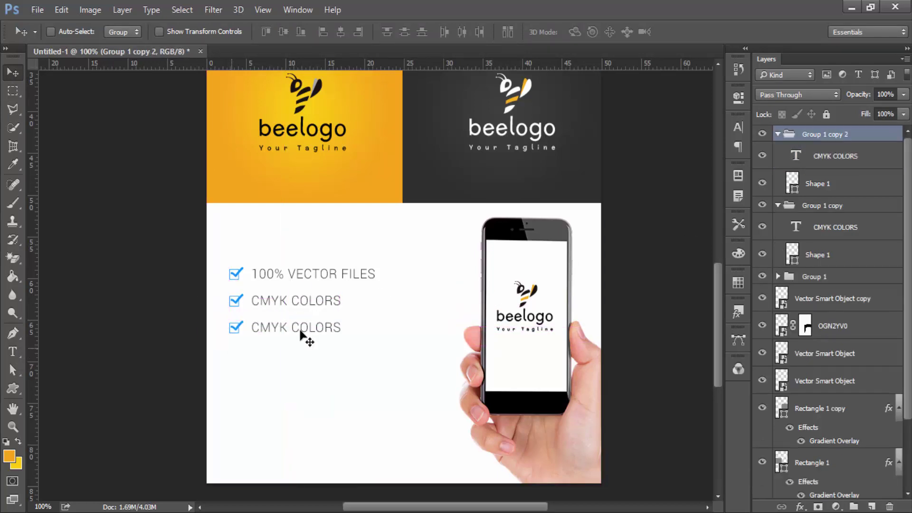
# - Change the third row to EASY TO EDIT, duplicate it, and begin retyping the fourth as EDITABLE
pyautogui.doubleClick(296, 332)
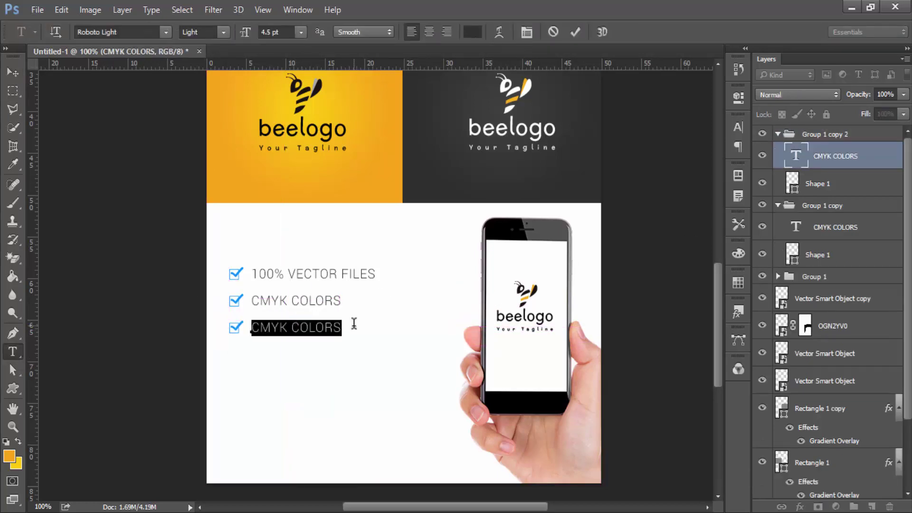
pyautogui.write('e')
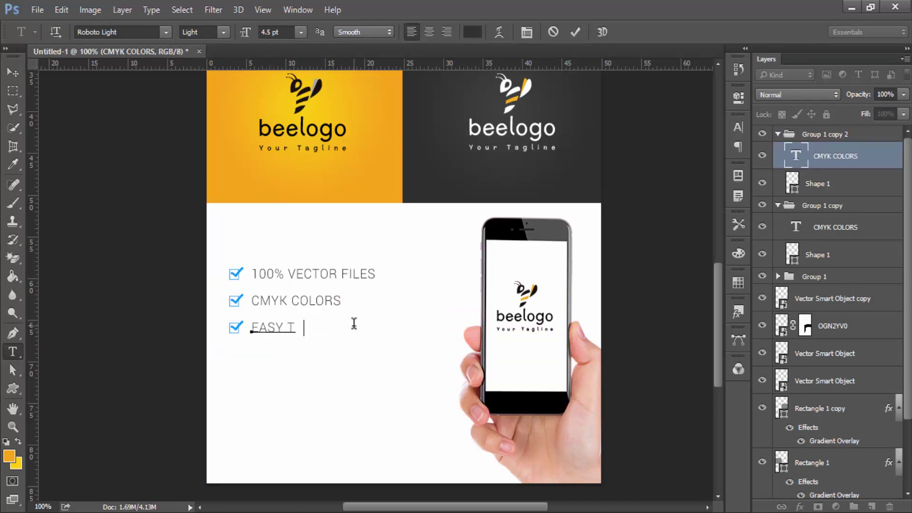
pyautogui.write('O EDIT')
pyautogui.click(13, 72)
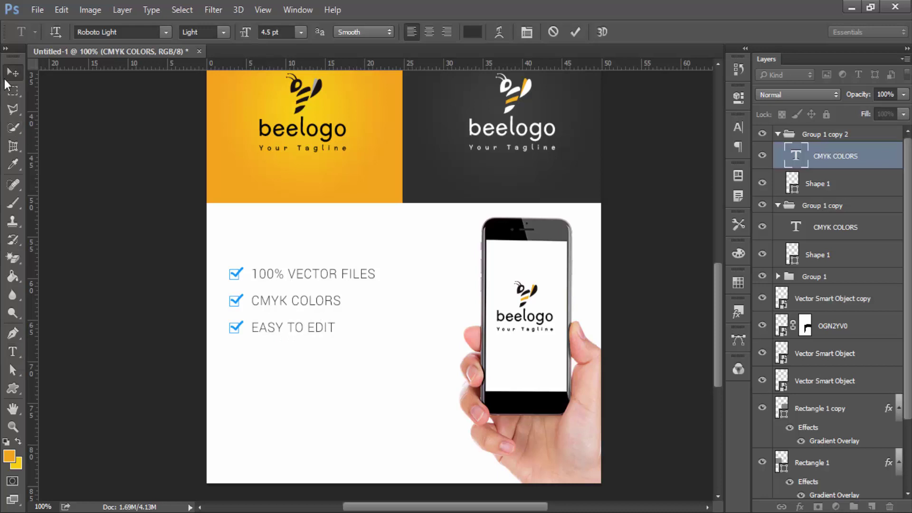
pyautogui.click(807, 134)
pyautogui.keyDown('alt'); pyautogui.moveTo(332, 365); pyautogui.dragTo(333, 395); pyautogui.keyUp('alt')
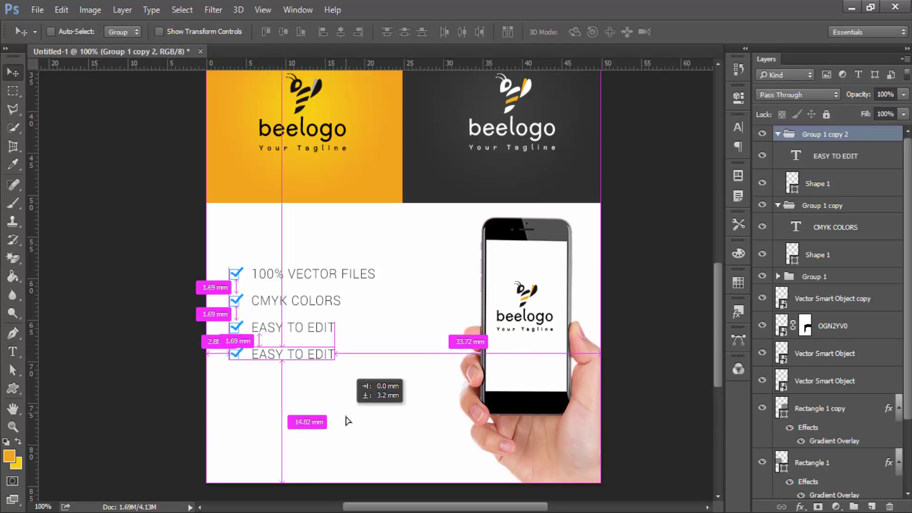
pyautogui.doubleClick(295, 360)
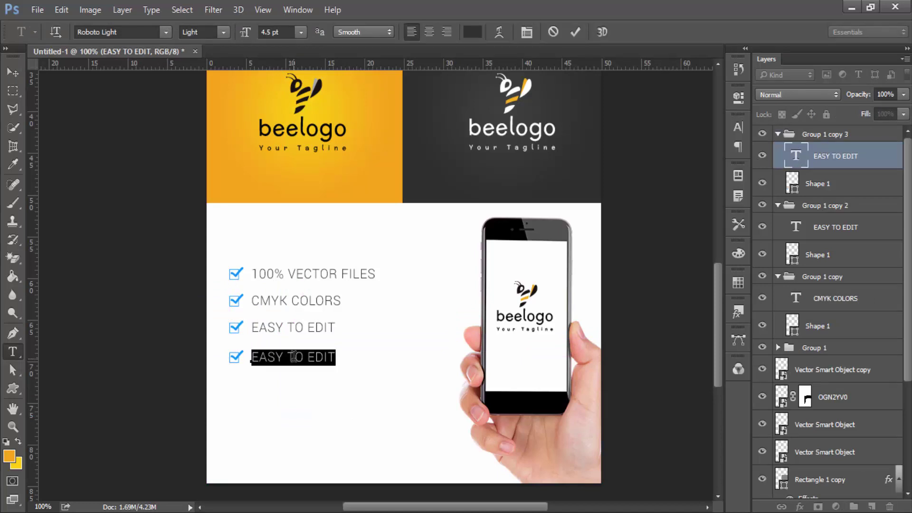
pyautogui.write('EDITABLE TEXT')
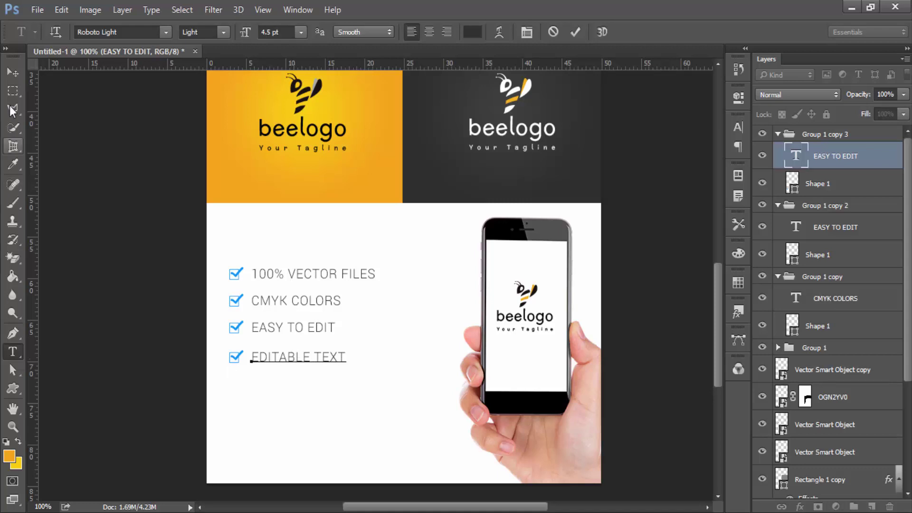
# - Finish the EDITABLE TEXT row, duplicate it, and retype the copy as REZIZABLE
pyautogui.click(13, 72)
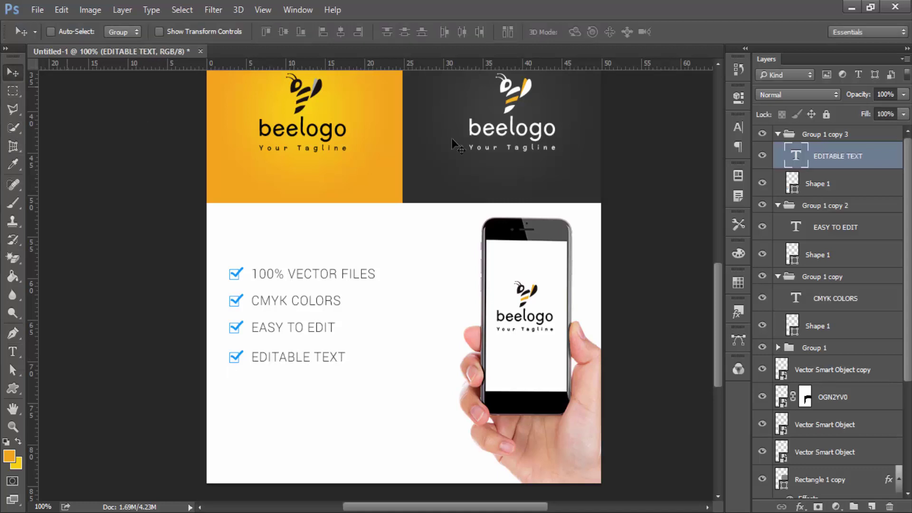
pyautogui.moveTo(378, 340); pyautogui.dragTo(379, 367)
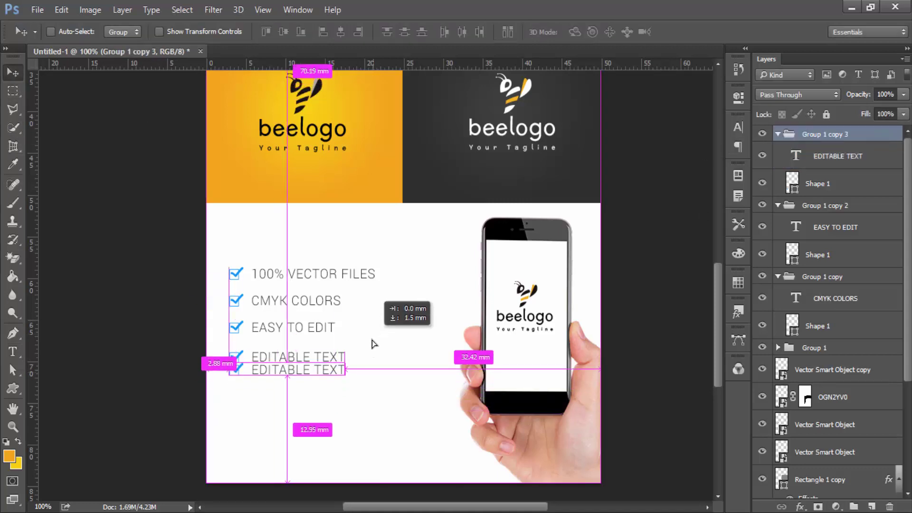
pyautogui.tripleClick(289, 379)
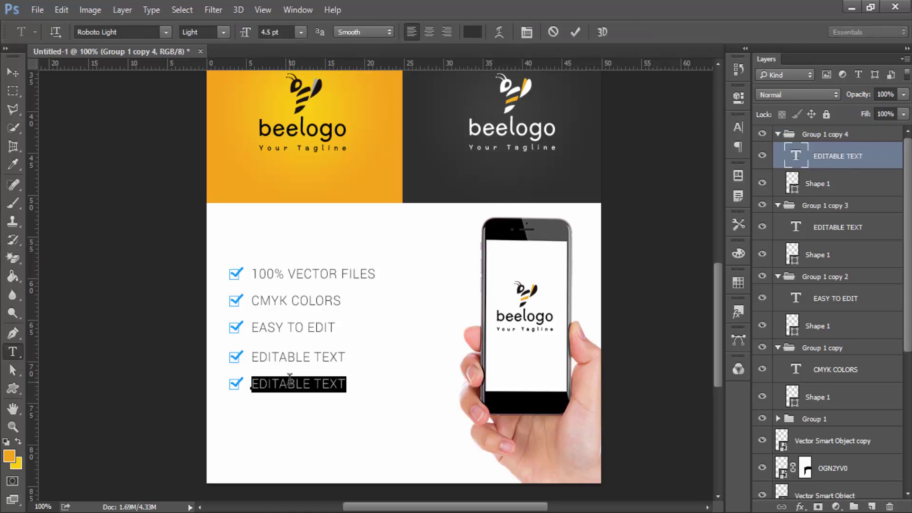
pyautogui.write('REZIZABLE')
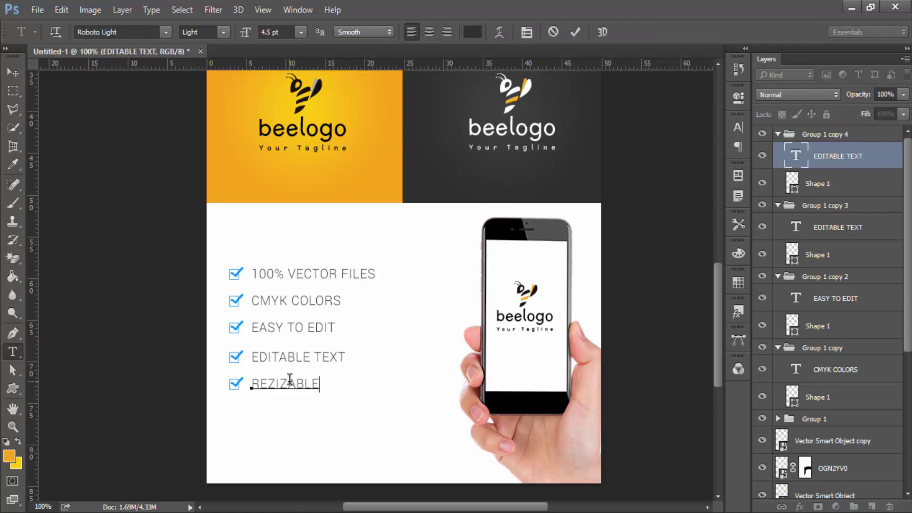
pyautogui.click(12, 72)
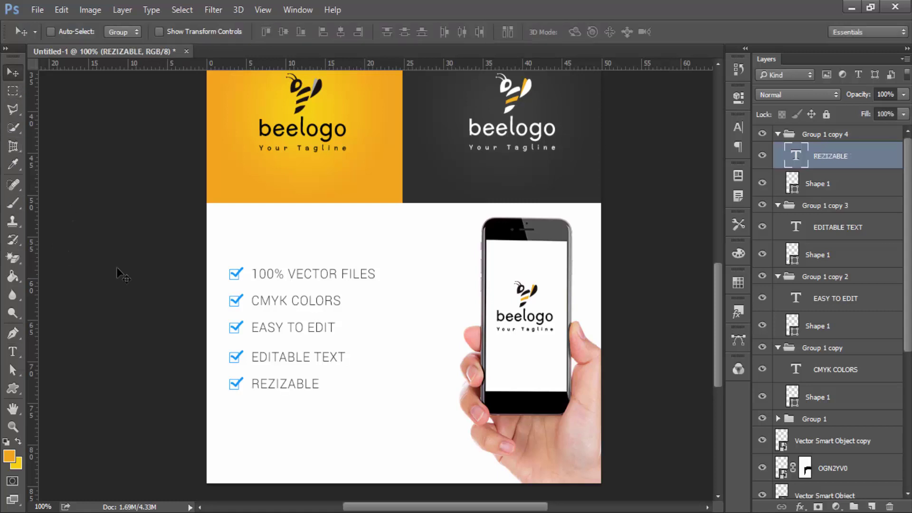
# - Duplicate the REZIZABLE row below and retype it as READY TO PRINT
pyautogui.click(826, 135)
pyautogui.moveTo(407, 315)
pyautogui.mouseDown()
pyautogui.moveTo(365, 365)
pyautogui.moveTo(366, 354)
pyautogui.mouseUp()
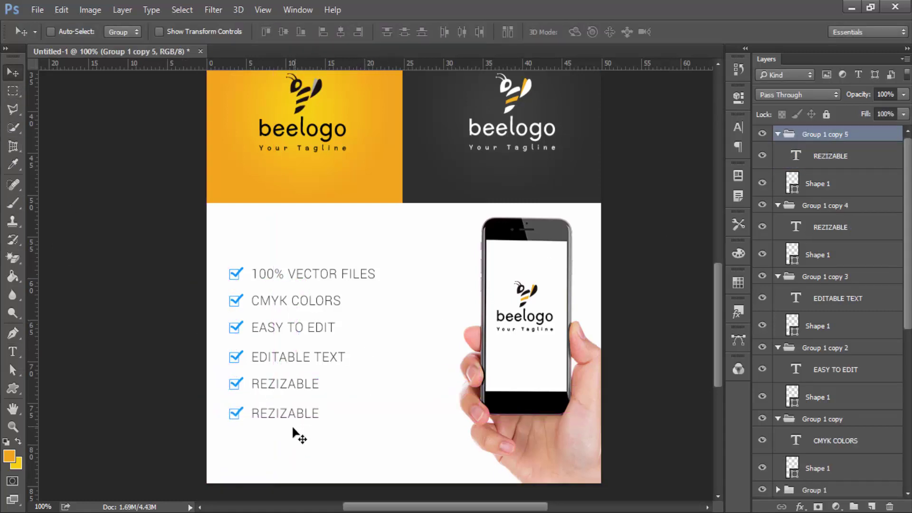
pyautogui.press('t')
pyautogui.doubleClick(283, 414)
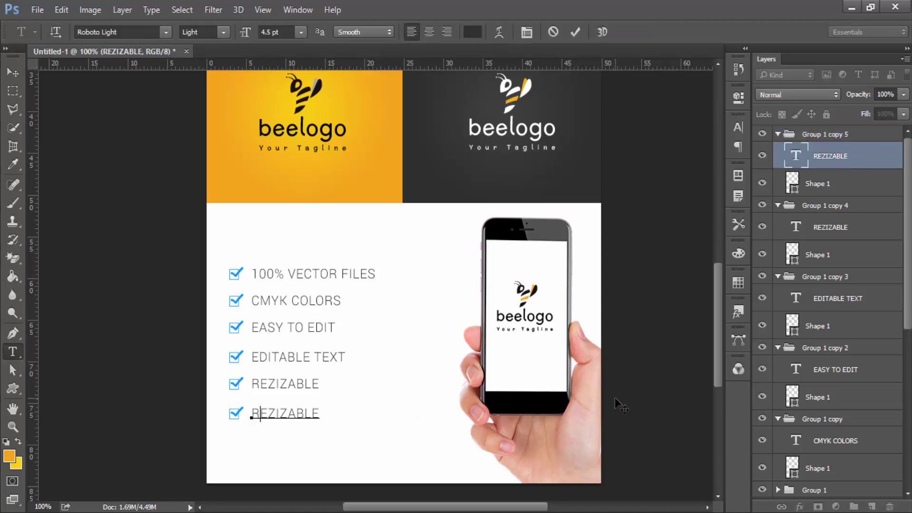
pyautogui.write('READY')
pyautogui.write(' TO PRINT')
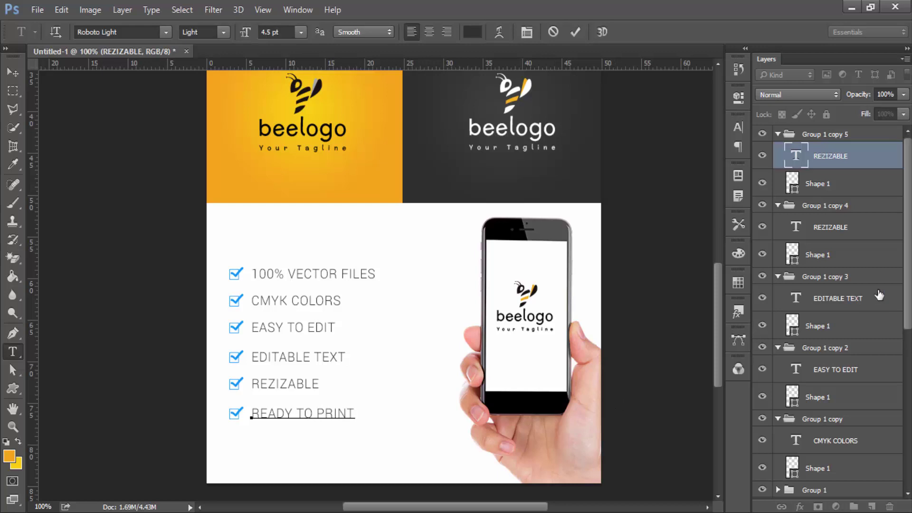
# - Collapse the six checklist groups, select them all, and distribute their vertical centres evenly
pyautogui.click(828, 138)
pyautogui.click(777, 134)
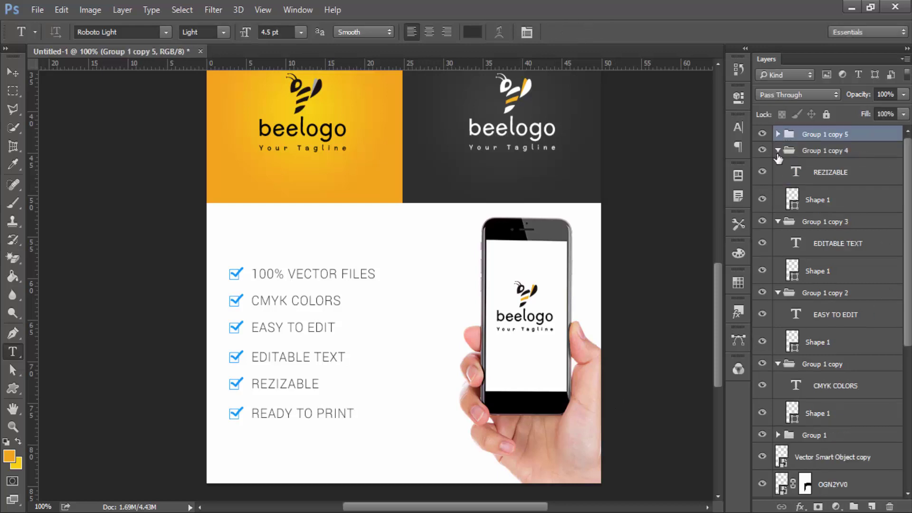
pyautogui.click(778, 150)
pyautogui.click(778, 166)
pyautogui.click(778, 182)
pyautogui.click(777, 199)
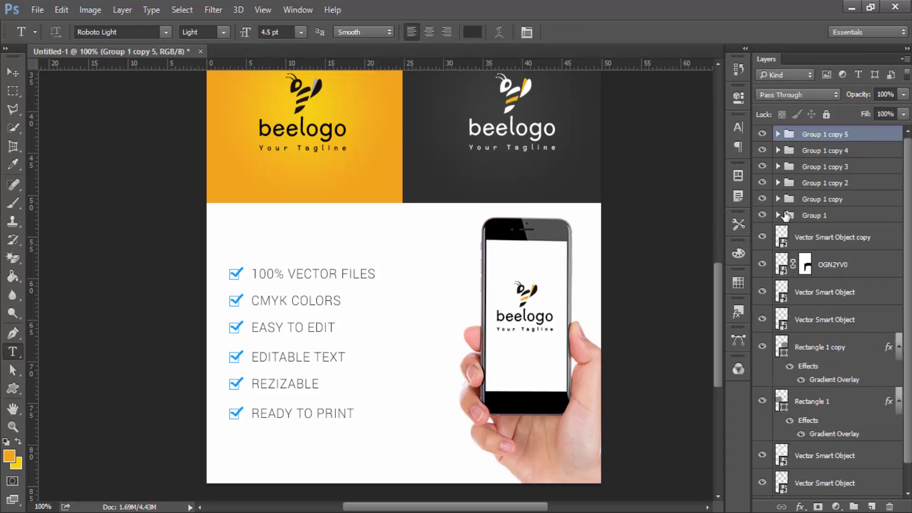
pyautogui.click(837, 215)
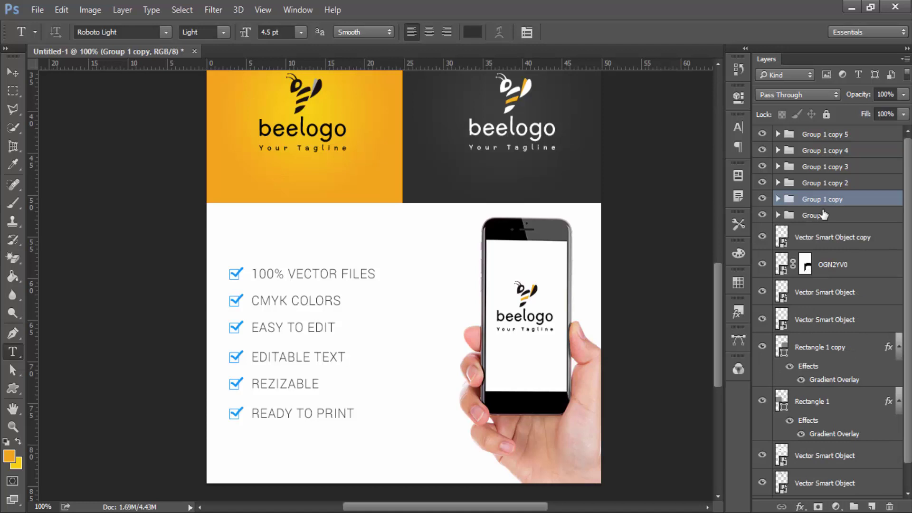
pyautogui.keyDown('shift'); pyautogui.click(817, 137); pyautogui.keyUp('shift')
pyautogui.press('v')
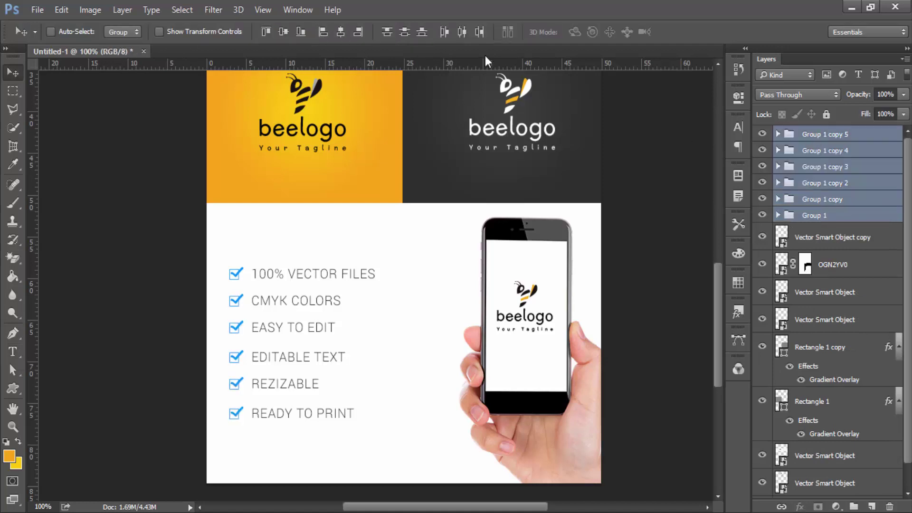
pyautogui.click(409, 36)
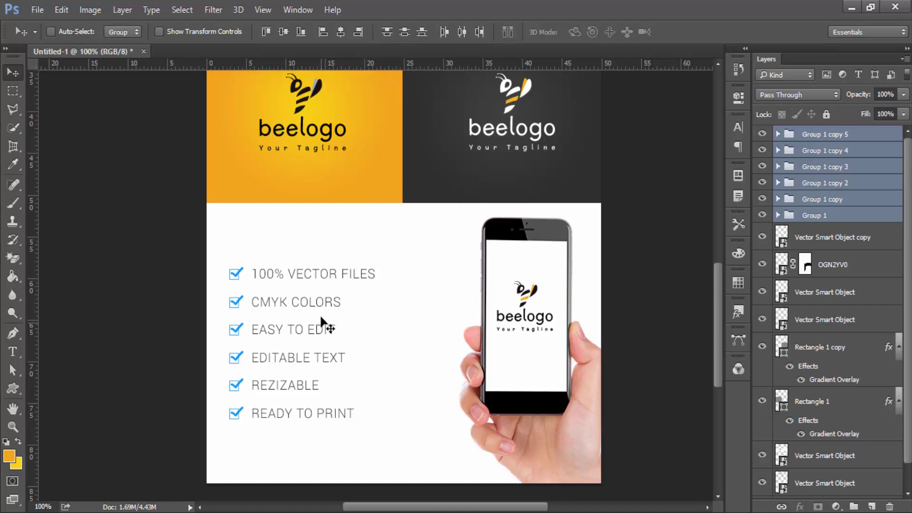
# - Nudge the top beelogo layer slightly upward and bring up Save As
pyautogui.press('ctrl')
pyautogui.hotkey('ctrl', '-')
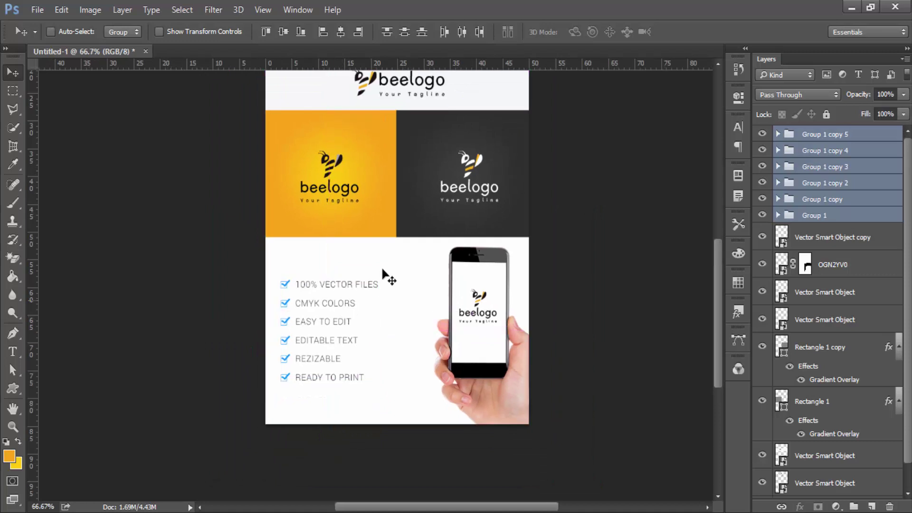
pyautogui.moveTo(383, 271); pyautogui.dragTo(365, 343)
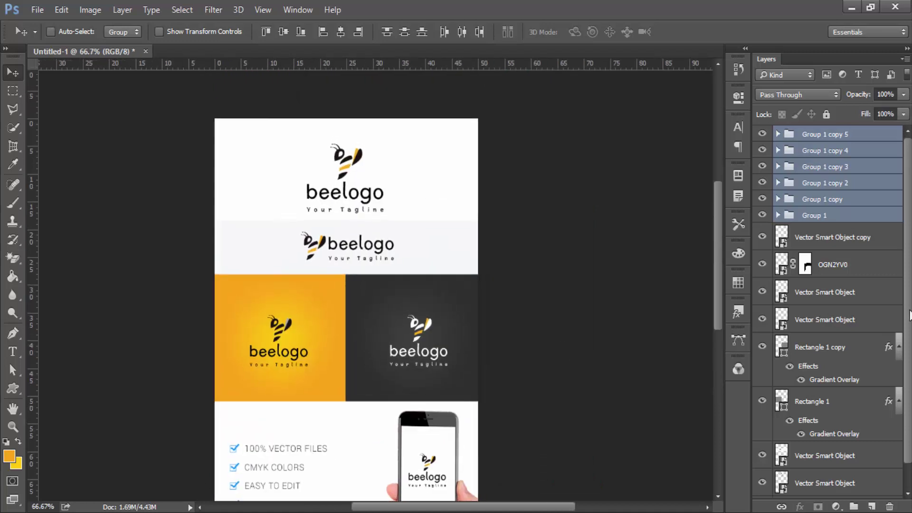
pyautogui.click(875, 332)
pyautogui.scroll(-1, 866, 457)
pyautogui.click(851, 456)
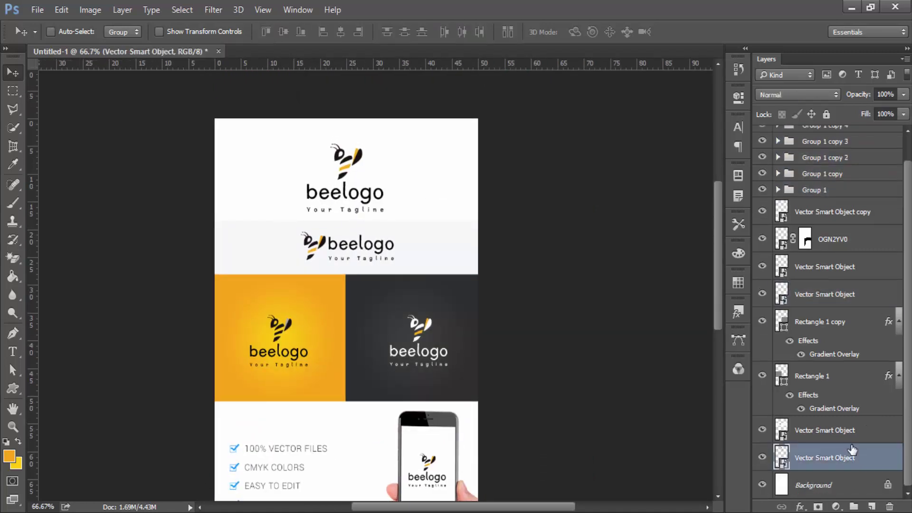
pyautogui.press('Up')
pyautogui.press('Up')
pyautogui.press('Up')
pyautogui.press('Up')
pyautogui.press('Up')
pyautogui.press('Up')
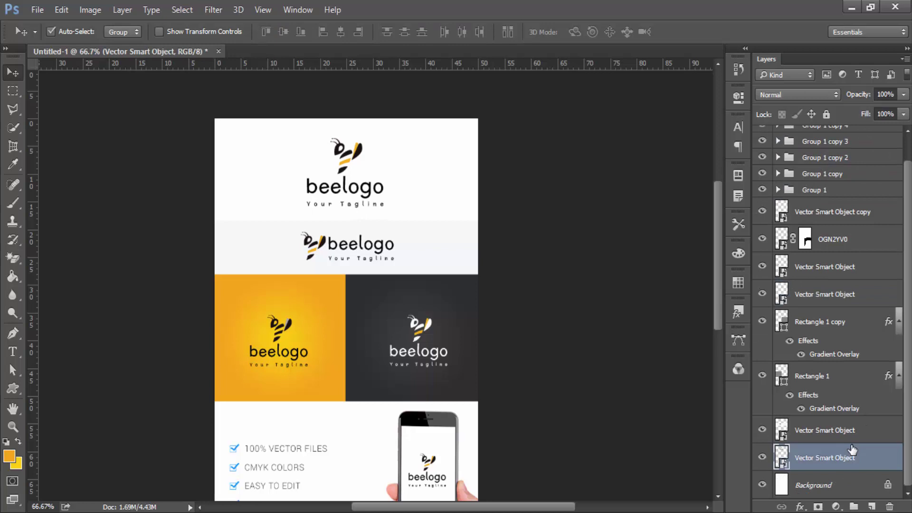
pyautogui.hotkey('ctrl', 'shift', 's')
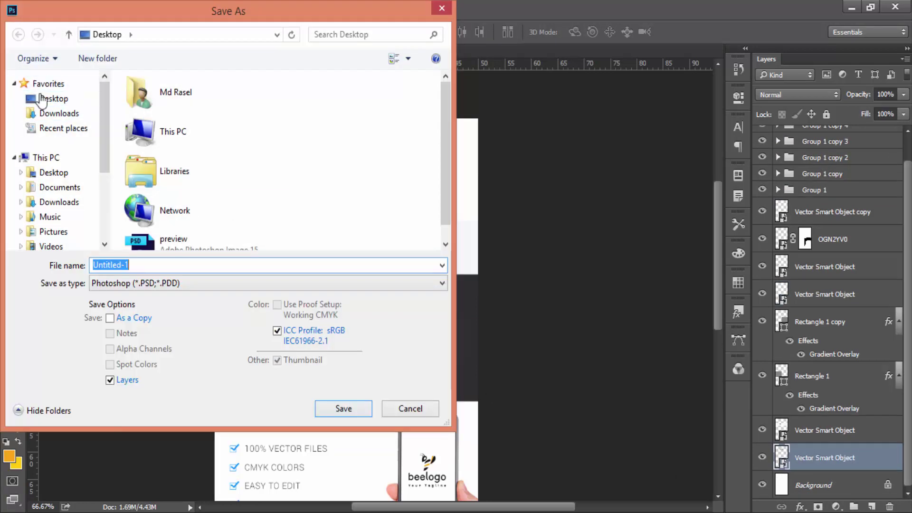
# - Try Desktop with JPEG and PSD formats in Save As, then cancel the dialog
pyautogui.click(53, 98)
pyautogui.click(167, 283)
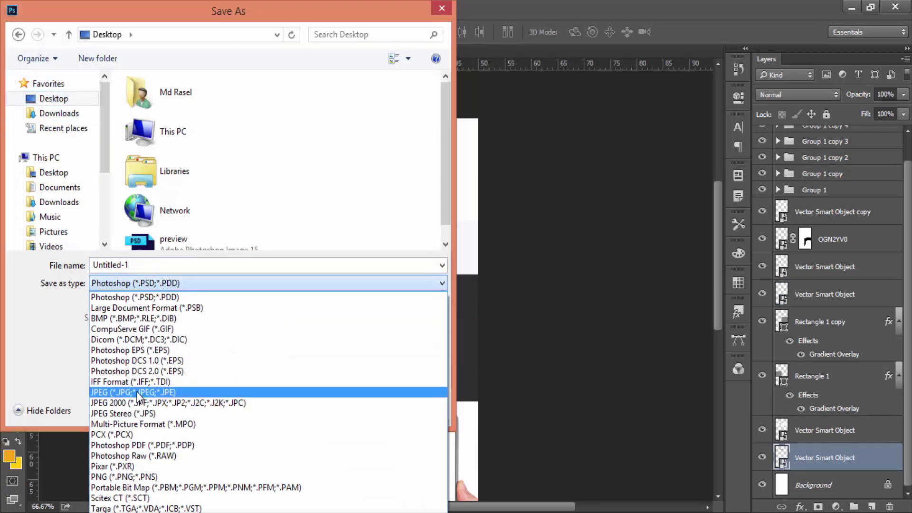
pyautogui.click(169, 334)
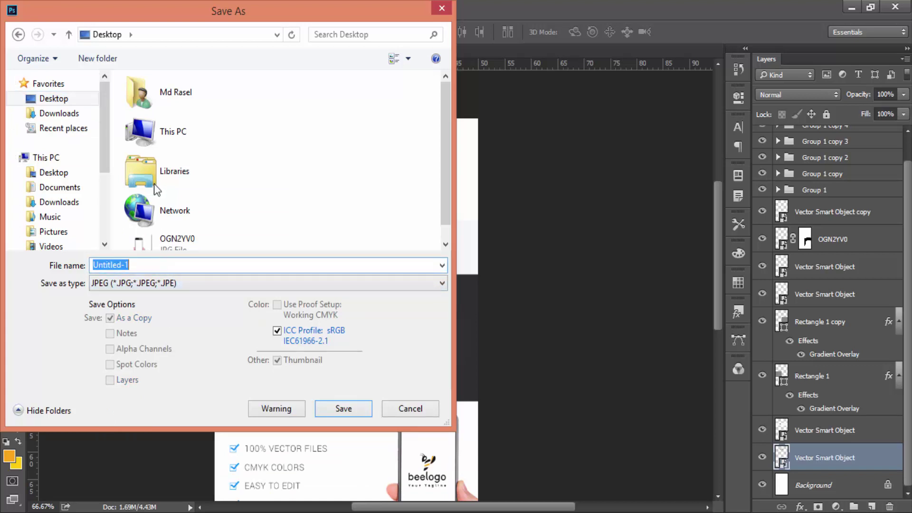
pyautogui.moveTo(166, 20); pyautogui.dragTo(455, 70)
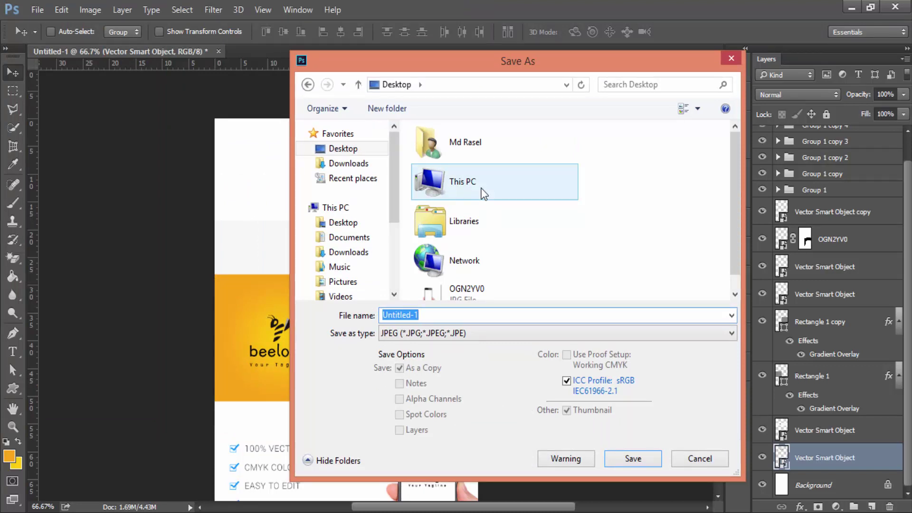
pyautogui.scroll(-1, 717, 272)
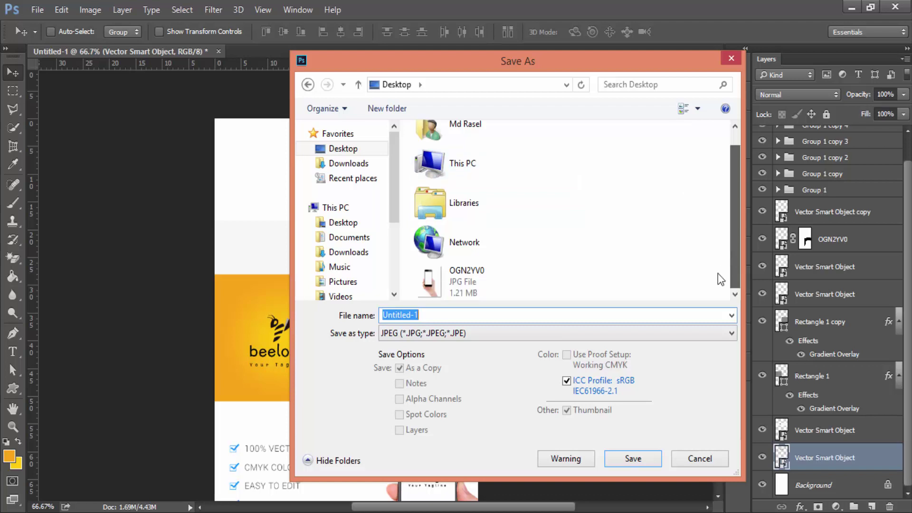
pyautogui.click(657, 332)
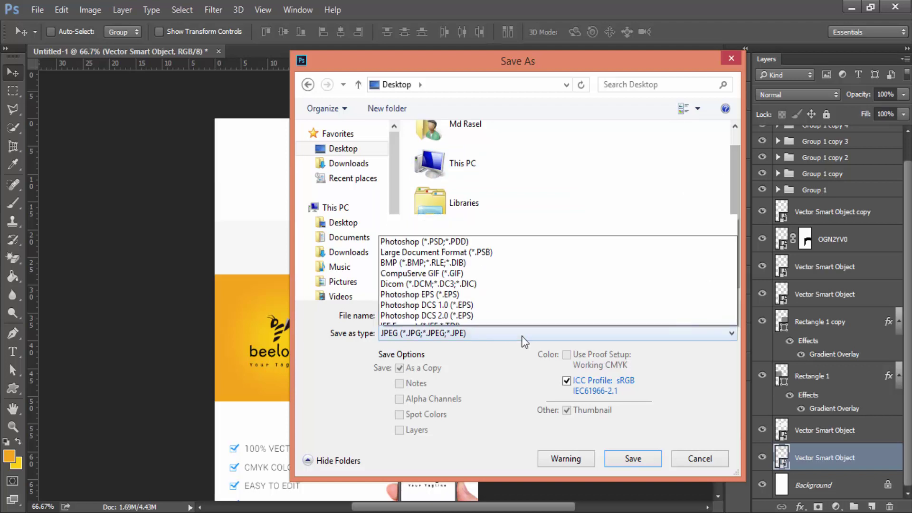
pyautogui.click(430, 351)
pyautogui.click(429, 334)
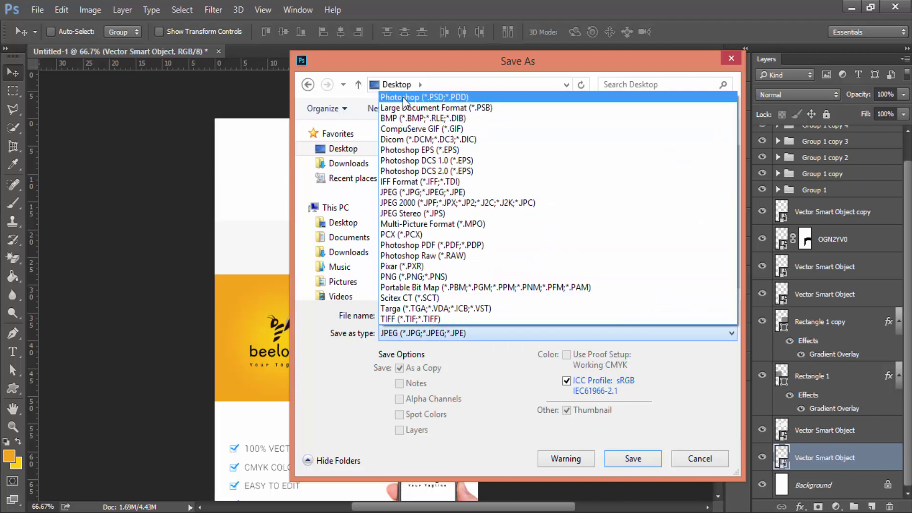
pyautogui.click(404, 97)
pyautogui.click(463, 275)
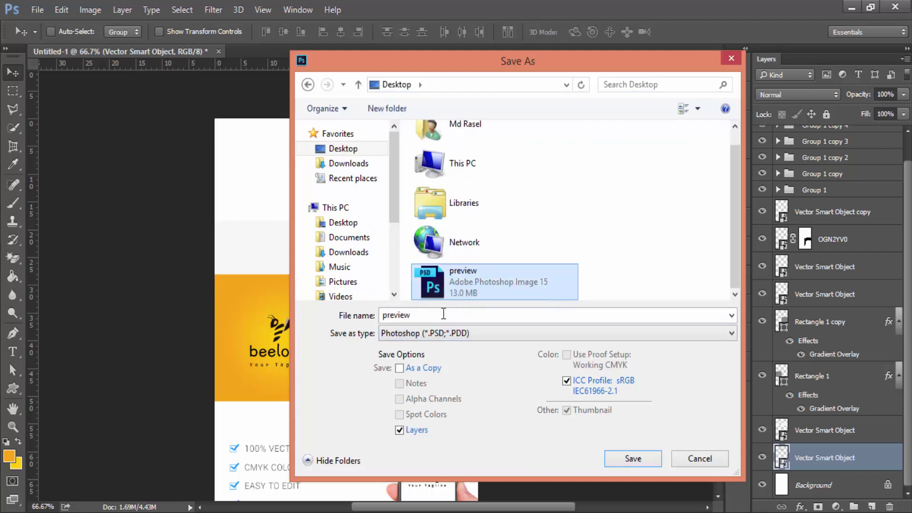
pyautogui.click(710, 461)
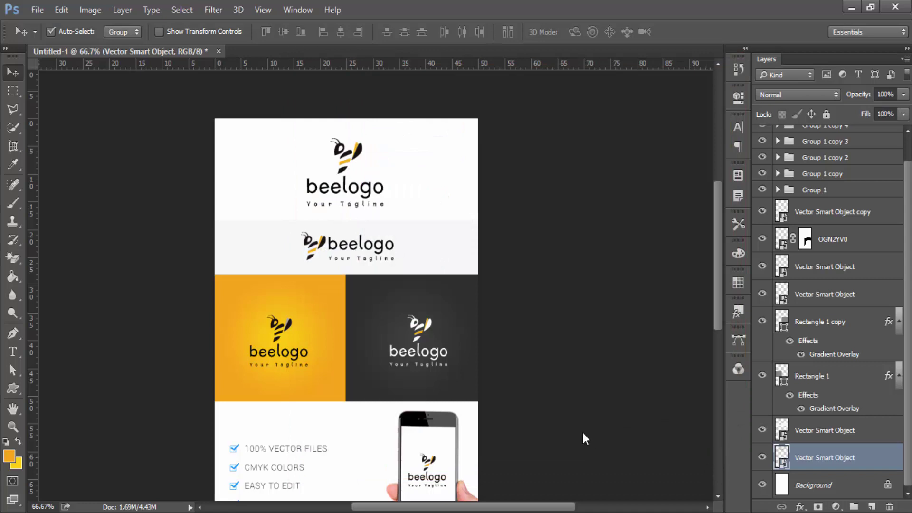
# - Save the layout to the Desktop as a JPEG named Preview with default JPEG options
pyautogui.hotkey('ctrl', 'shift', 's')
pyautogui.click(418, 333)
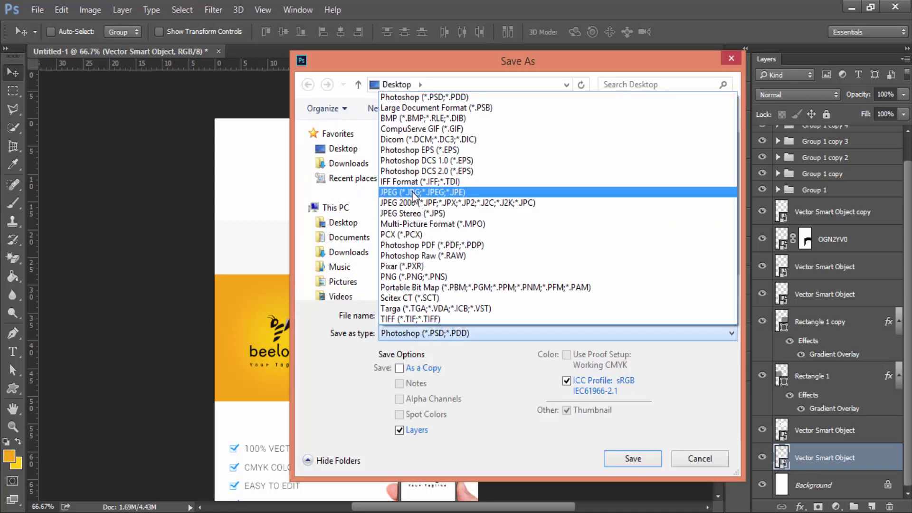
pyautogui.click(412, 193)
pyautogui.write('PREVIEW')
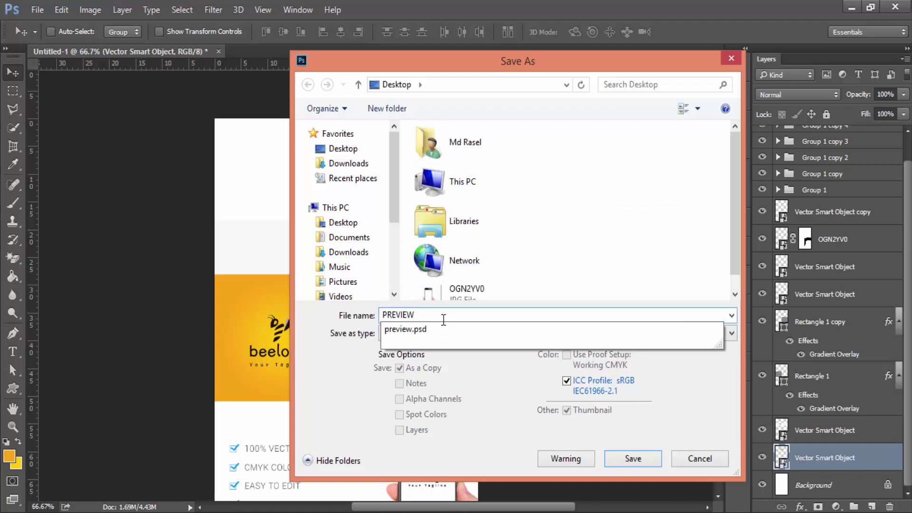
pyautogui.press('BackSpace')
pyautogui.press('BackSpace')
pyautogui.press('BackSpace')
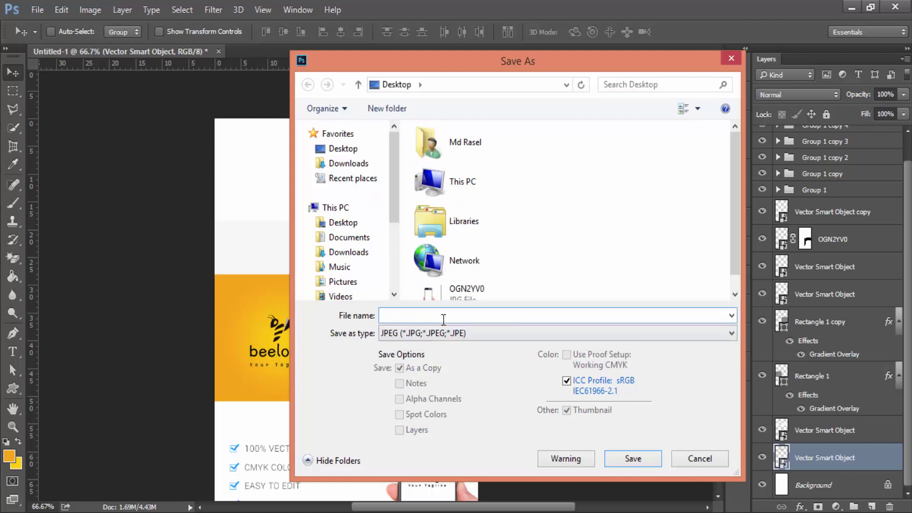
pyautogui.write('Preview')
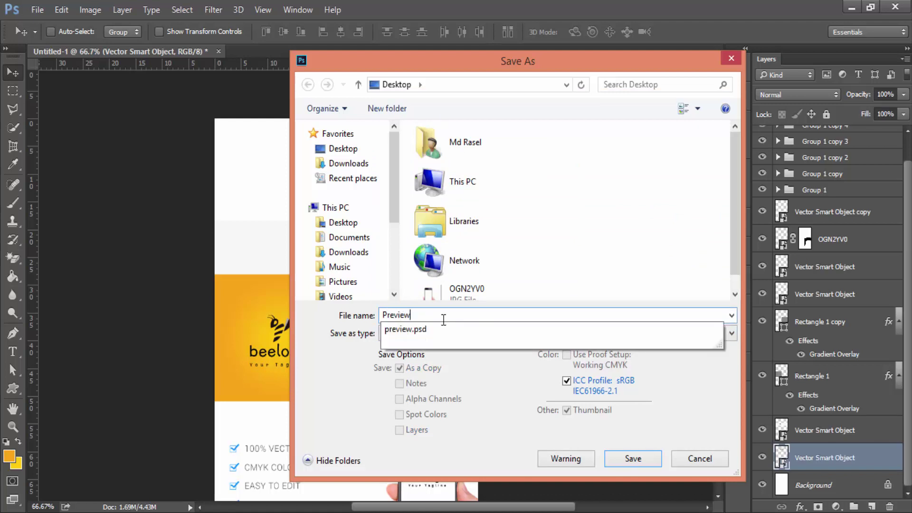
pyautogui.click(623, 465)
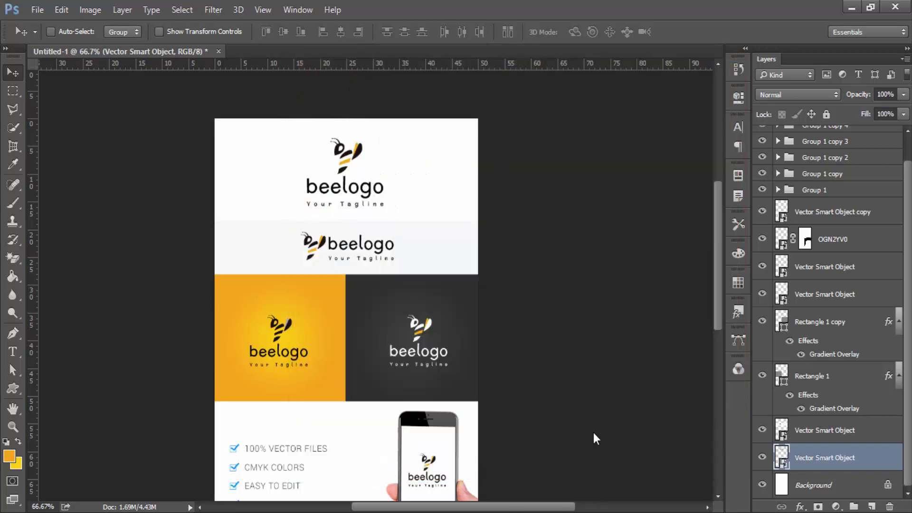
pyautogui.click(546, 129)
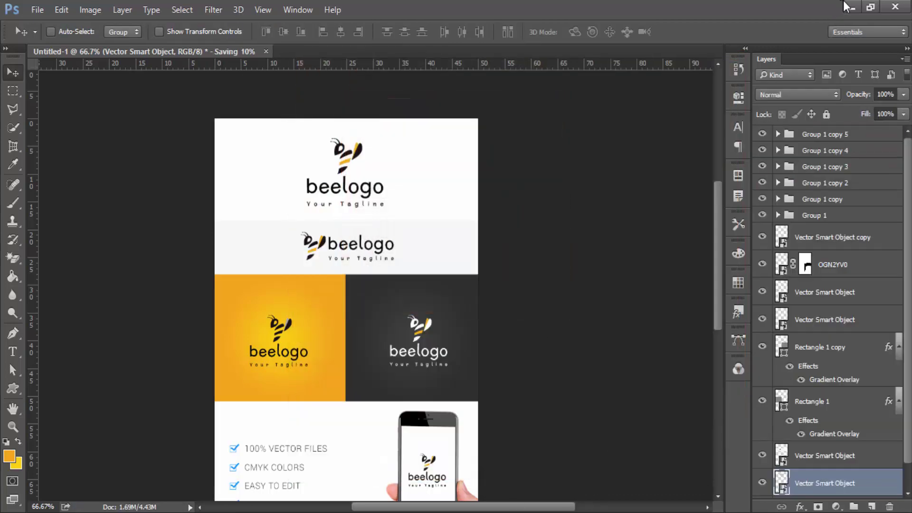
pyautogui.click(847, 6)
# - View the Preview JPEG full-screen in Photo Viewer, close it, and place its icon beside the package files
pyautogui.click(73, 307)
pyautogui.rightClick(74, 308)
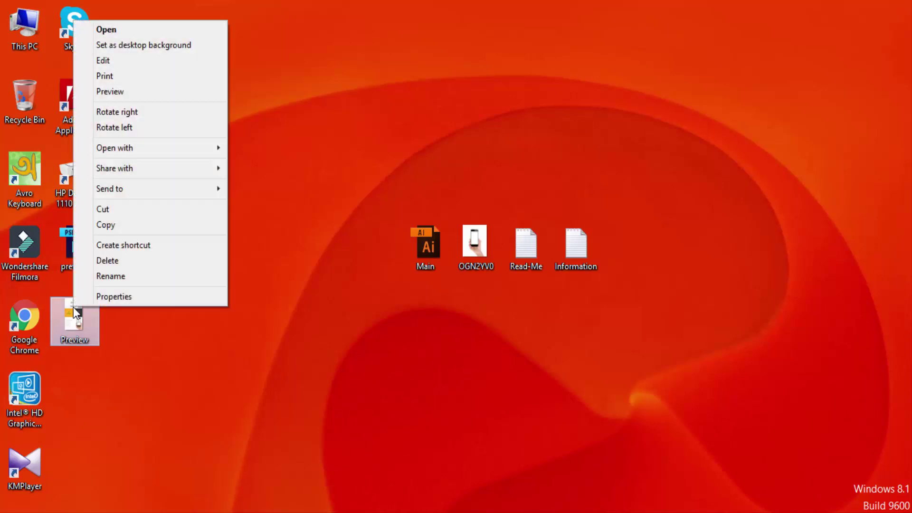
pyautogui.click(118, 91)
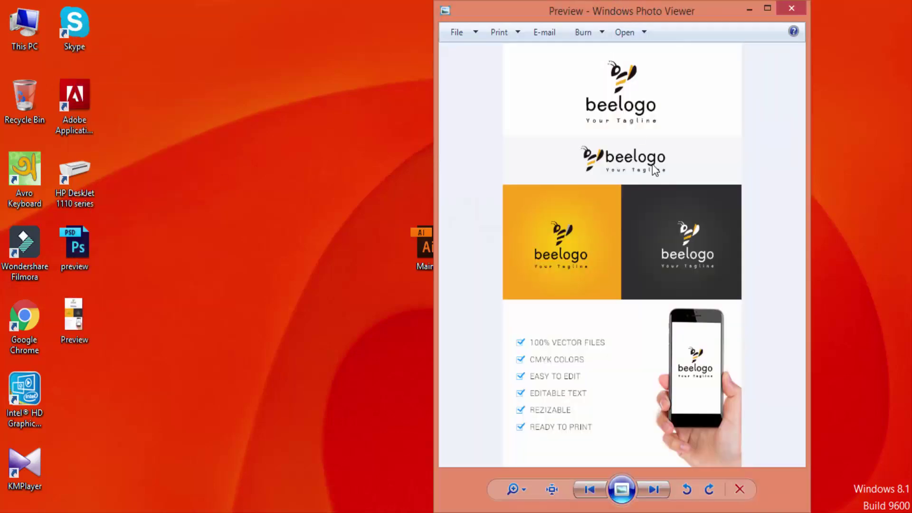
pyautogui.click(767, 8)
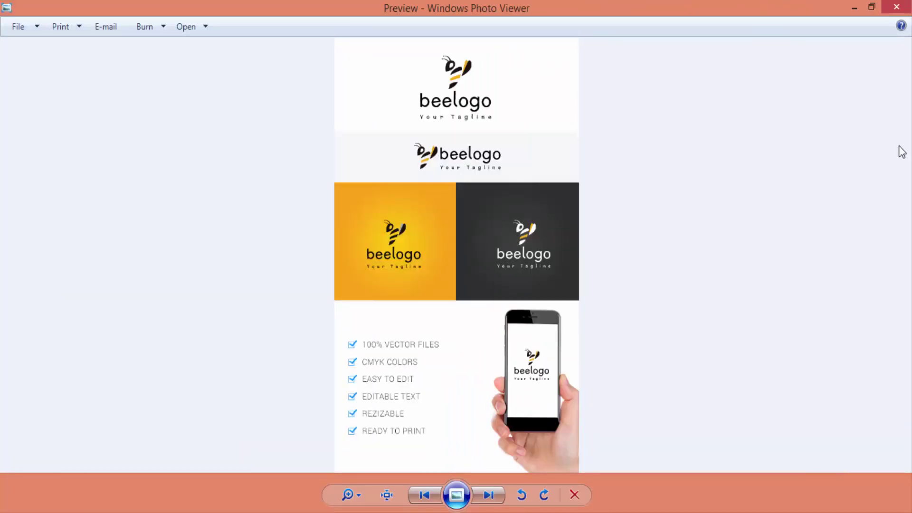
pyautogui.click(896, 7)
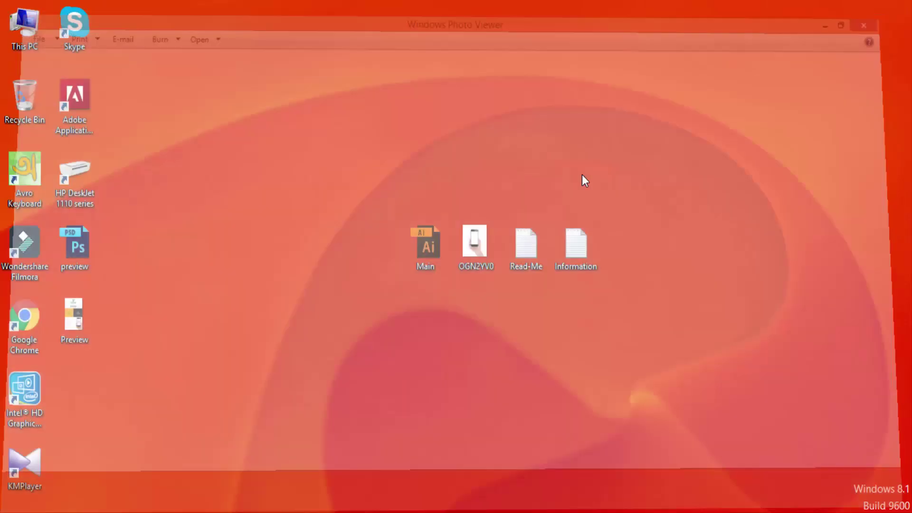
pyautogui.moveTo(75, 323); pyautogui.dragTo(372, 119)
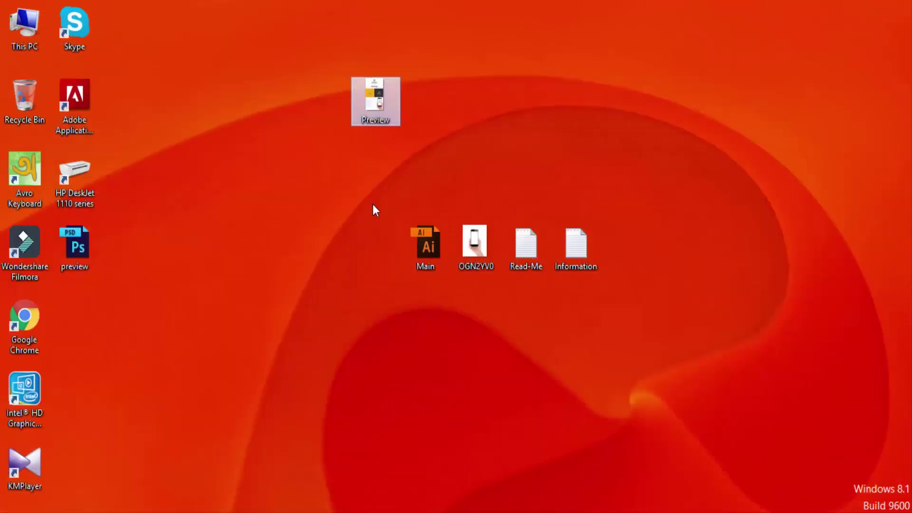
pyautogui.click(201, 382)
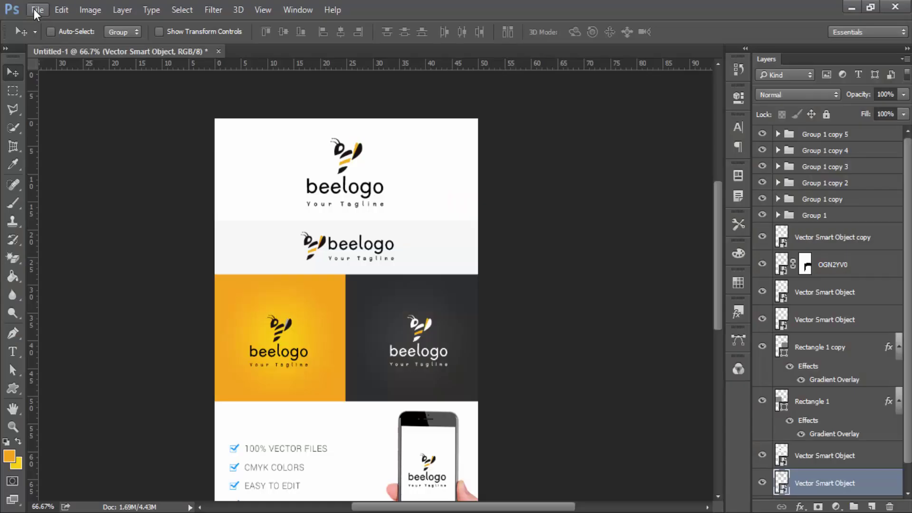
# - Create a new 80×80 px document
pyautogui.click(37, 9)
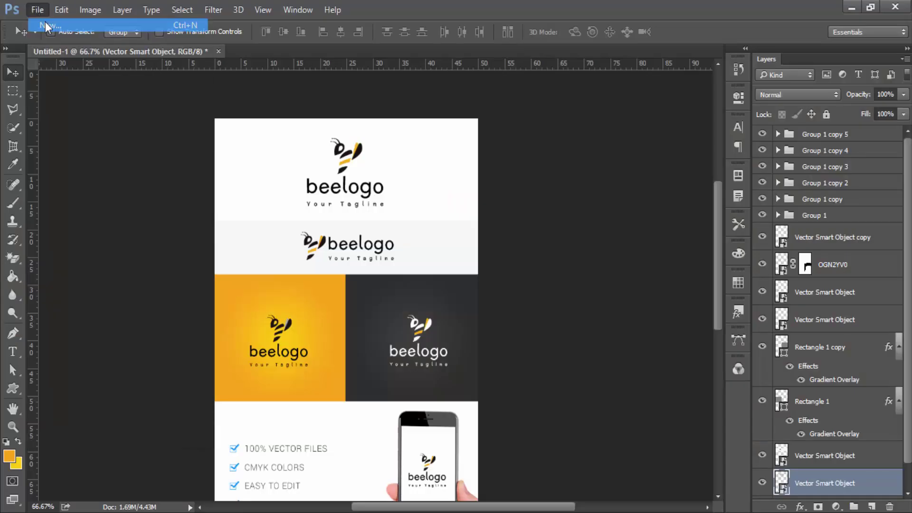
pyautogui.moveTo(428, 170); pyautogui.dragTo(304, 176)
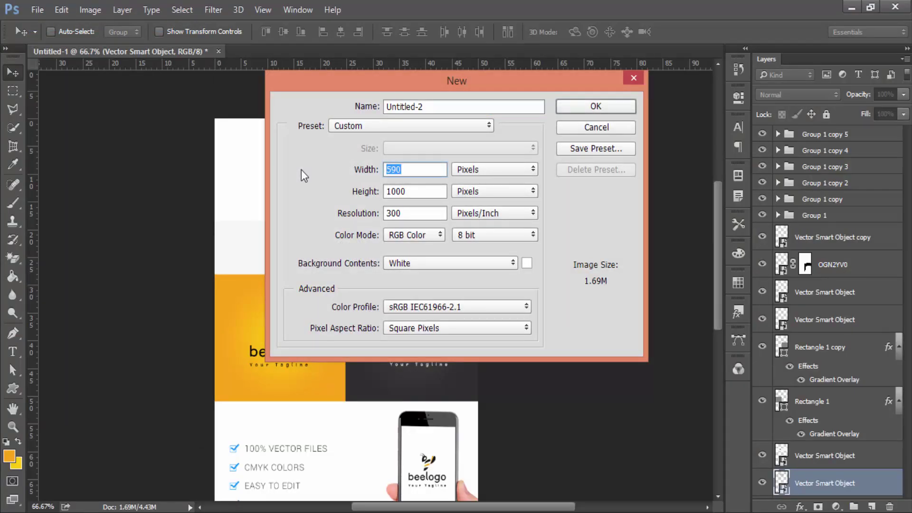
pyautogui.write('80')
pyautogui.moveTo(425, 186); pyautogui.dragTo(378, 193)
pyautogui.write('80')
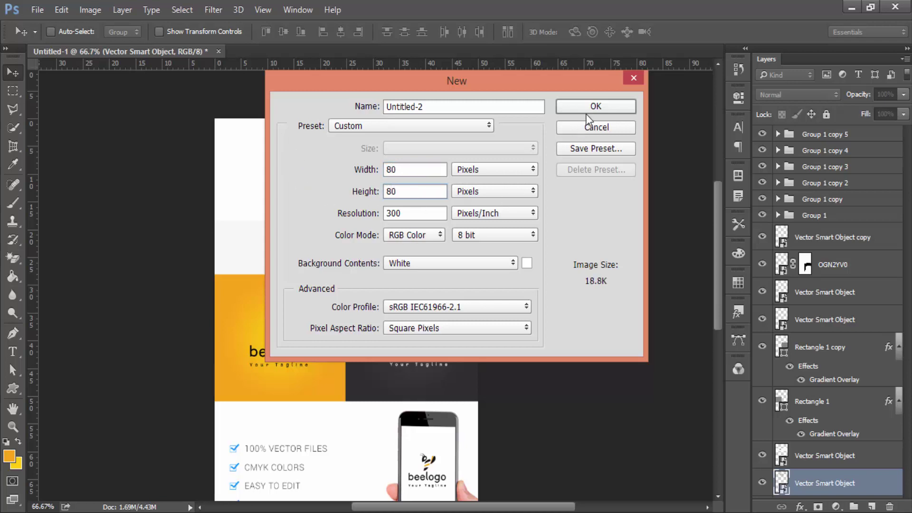
pyautogui.click(589, 109)
# - Marquee-select the yellow bee logo panel in the layout document
pyautogui.click(142, 51)
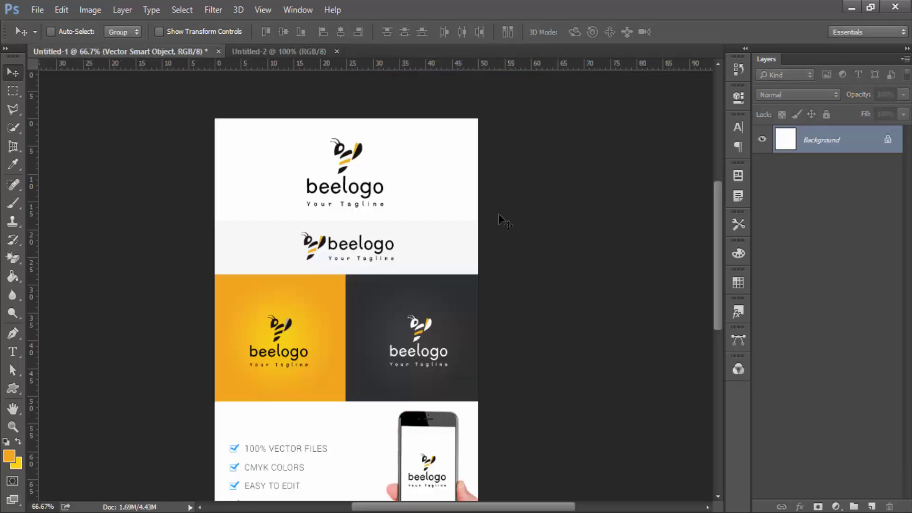
pyautogui.scroll(-1, 828, 461)
pyautogui.scroll(-1, 829, 460)
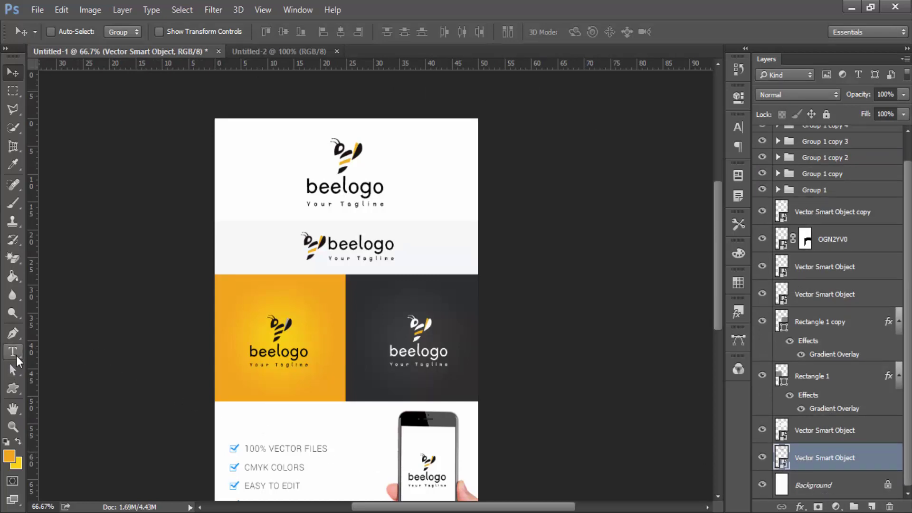
pyautogui.press('m')
pyautogui.moveTo(236, 302)
pyautogui.mouseDown()
pyautogui.moveTo(325, 385)
pyautogui.moveTo(320, 376)
pyautogui.mouseUp()
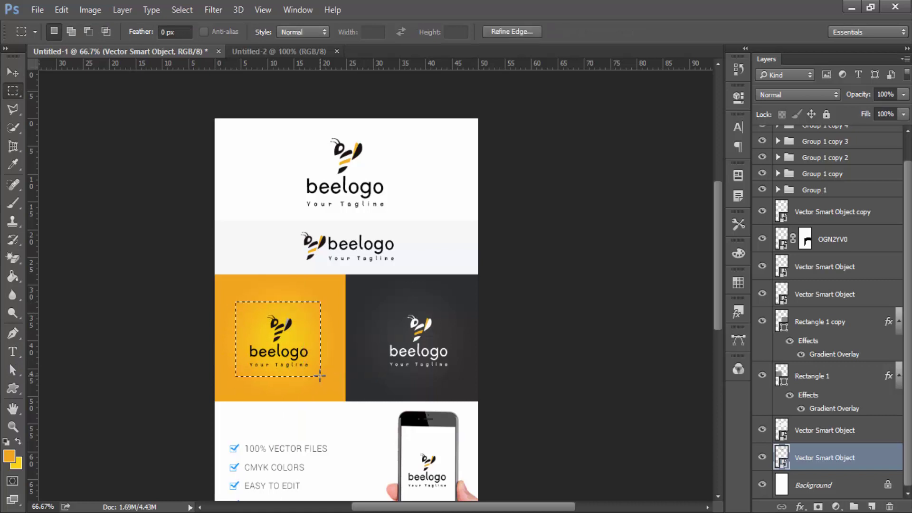
# - Paste the logo panel into the 80×80 document and scale it to fit with the tagline showing
pyautogui.click(291, 60)
pyautogui.hotkey('ctrl', 'v')
pyautogui.hotkey('ctrl', 't')
pyautogui.moveTo(387, 278); pyautogui.dragTo(352, 255)
pyautogui.moveTo(440, 236); pyautogui.dragTo(411, 261)
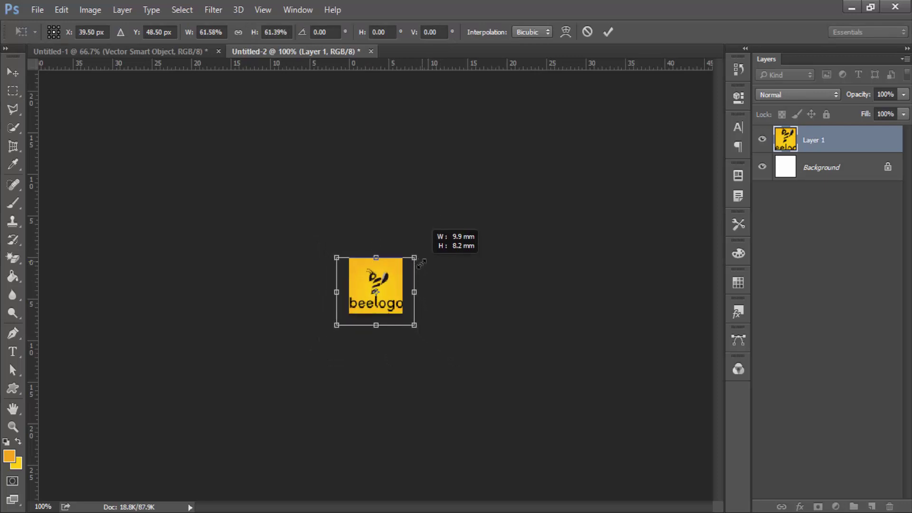
pyautogui.moveTo(399, 293); pyautogui.dragTo(398, 285)
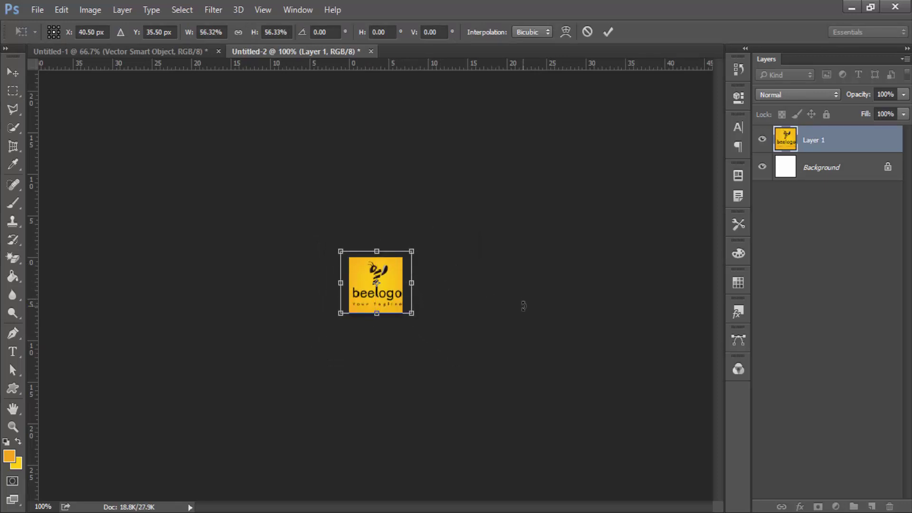
pyautogui.press('Return')
pyautogui.press('m')
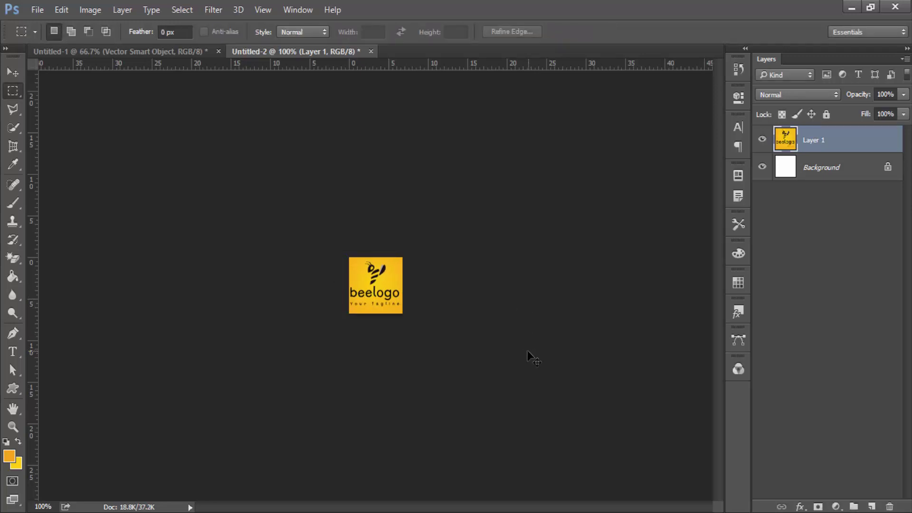
# - Save the thumbnail to the Desktop as a JPEG named Thumbnail
pyautogui.hotkey('ctrl', 'shift', 's')
pyautogui.click(342, 148)
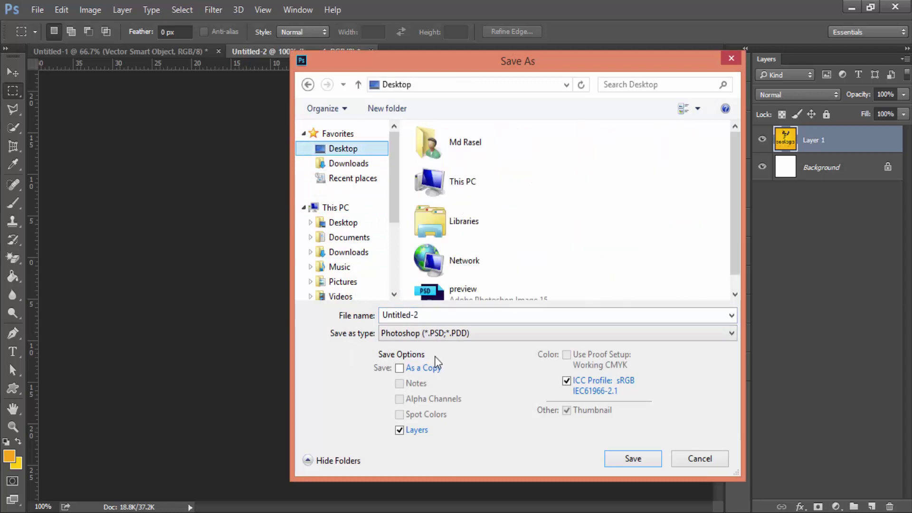
pyautogui.click(432, 333)
pyautogui.click(427, 249)
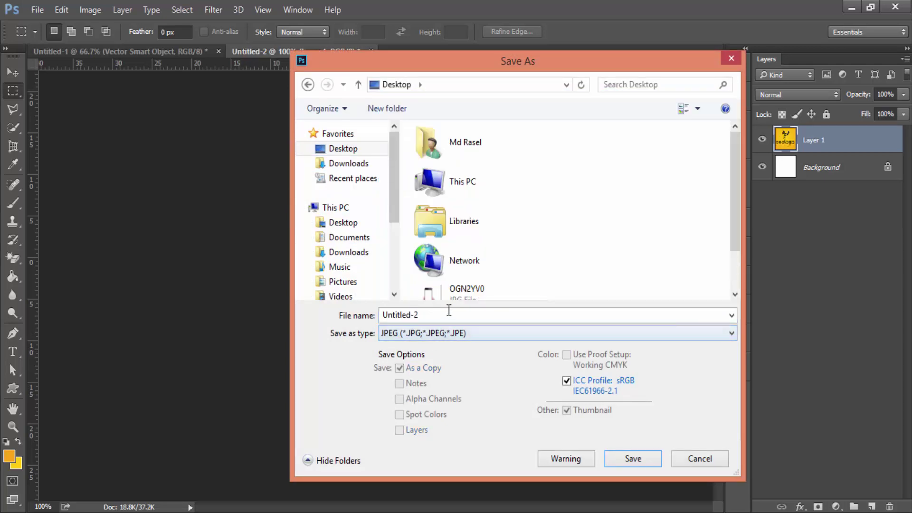
pyautogui.write('Thumnail')
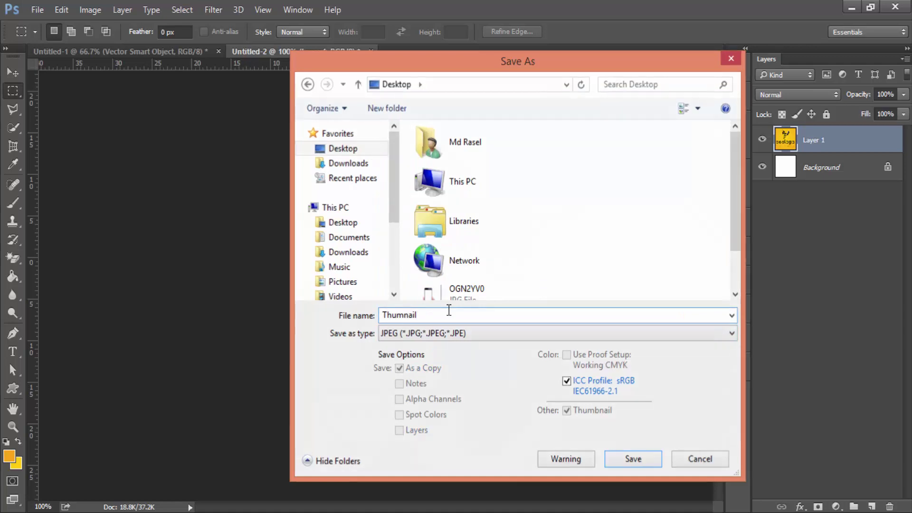
pyautogui.press('Return')
pyautogui.press('Return')
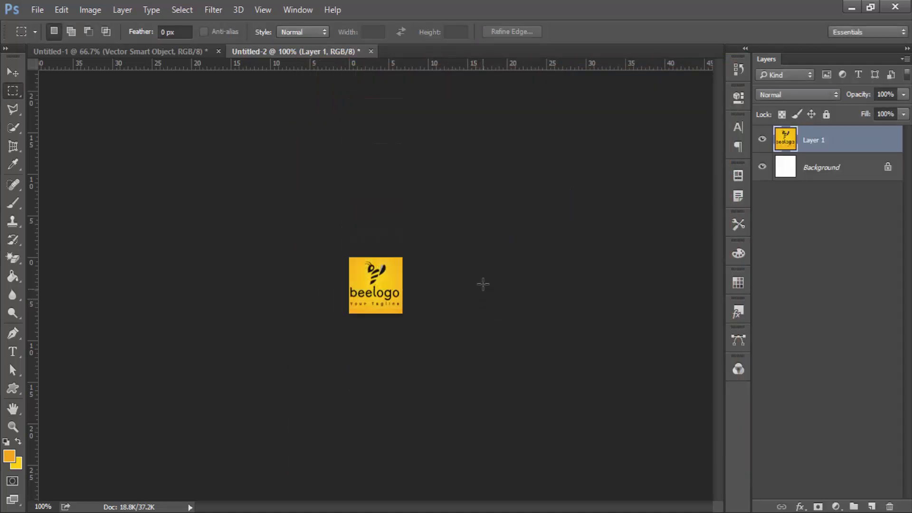
pyautogui.click(93, 49)
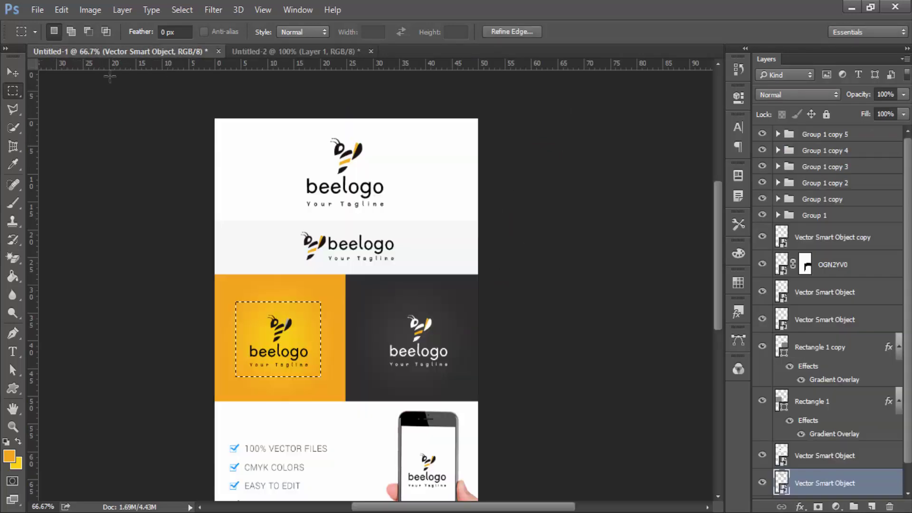
# - Copy the yellow logo panel and paste it into a new 590 px wide document
pyautogui.click(400, 313)
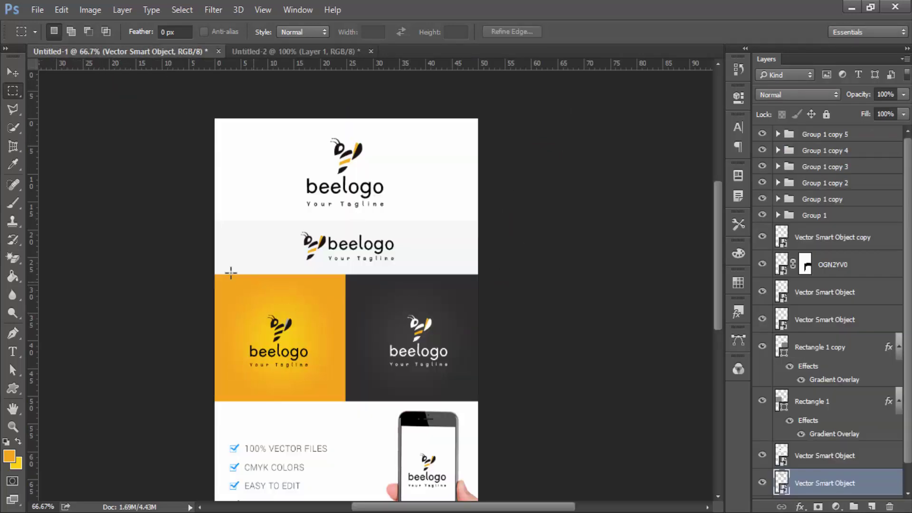
pyautogui.moveTo(214, 275); pyautogui.dragTo(345, 400)
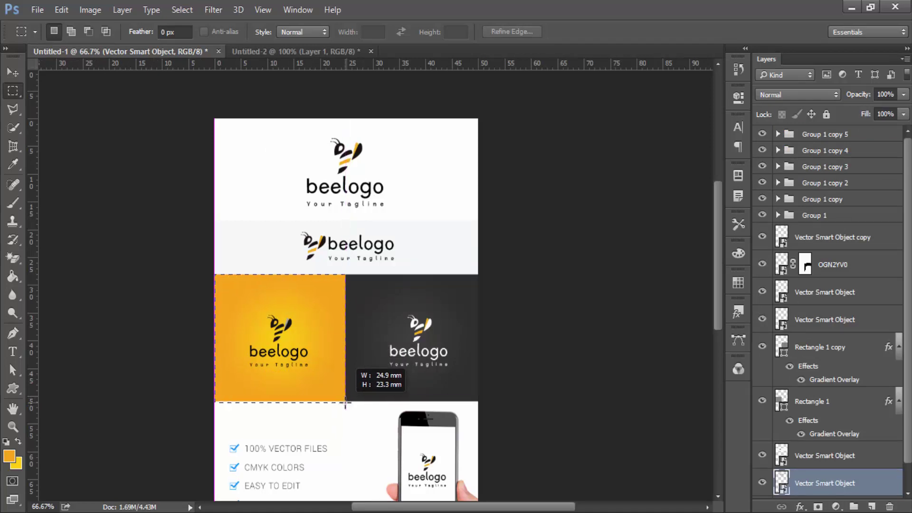
pyautogui.moveTo(345, 400); pyautogui.dragTo(347, 401)
pyautogui.hotkey('ctrl', 'c')
pyautogui.hotkey('ctrl', 'n')
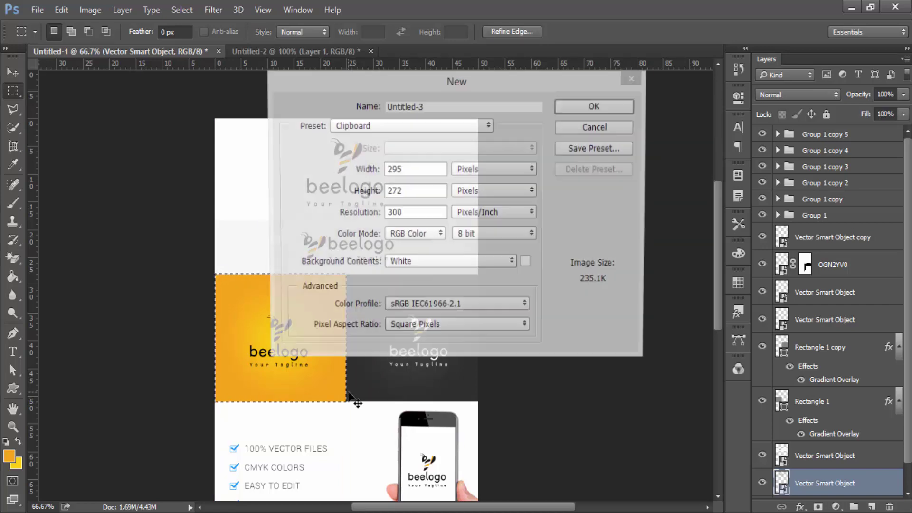
pyautogui.doubleClick(413, 170)
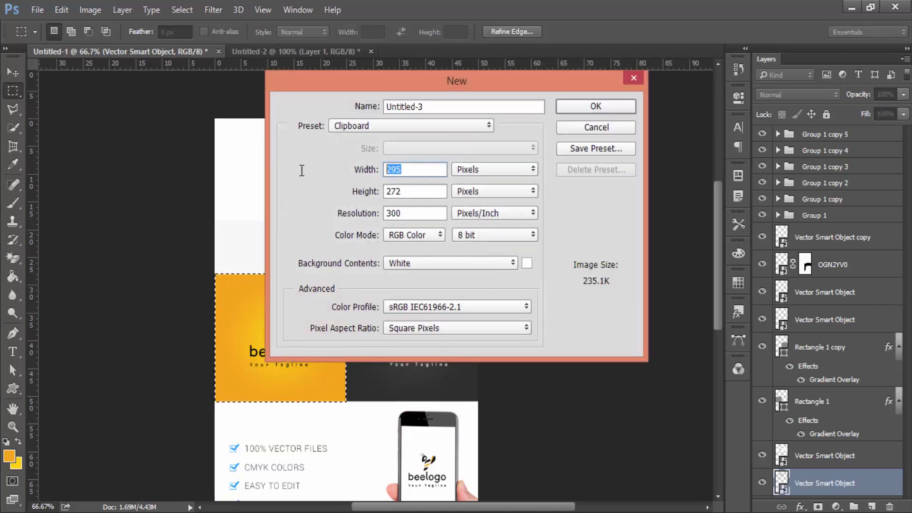
pyautogui.write('590')
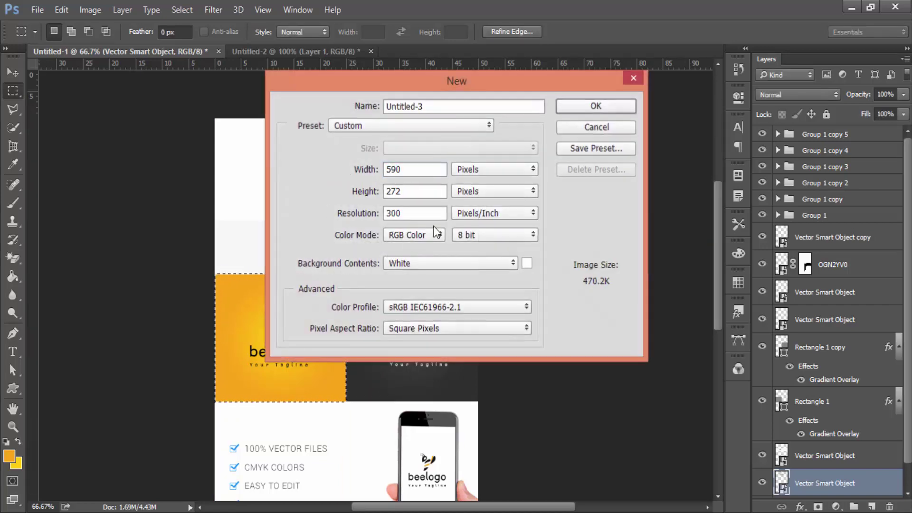
pyautogui.press('Return')
pyautogui.hotkey('ctrl', 'v')
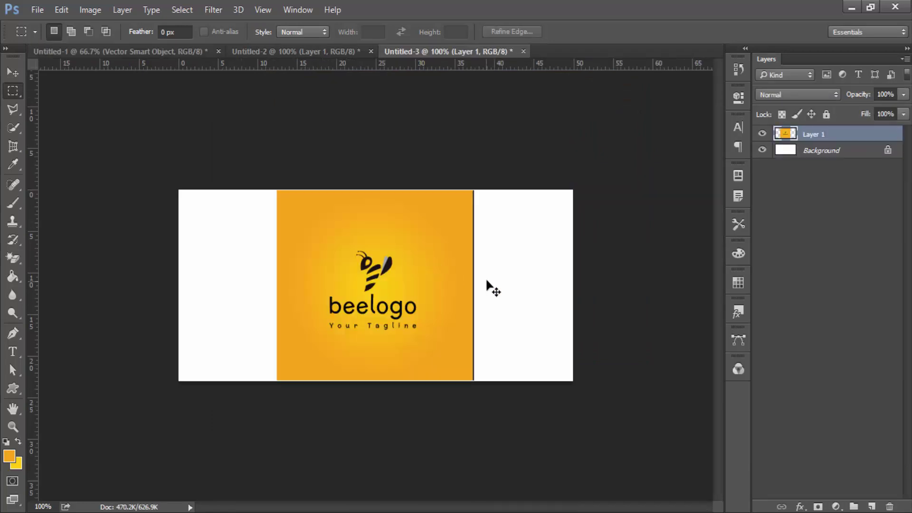
# - Create a new 590×590 px document and paste the yellow logo panel into it
pyautogui.click(37, 9)
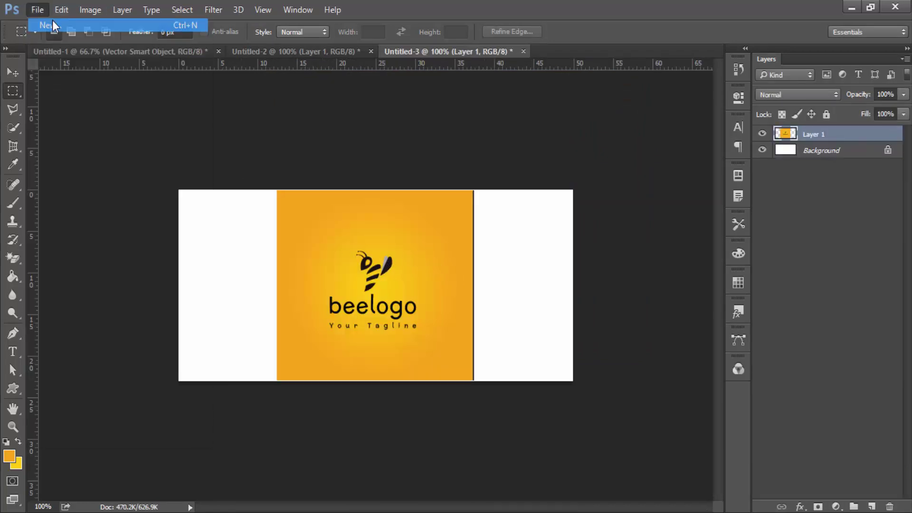
pyautogui.press('Tab')
pyautogui.press('Tab')
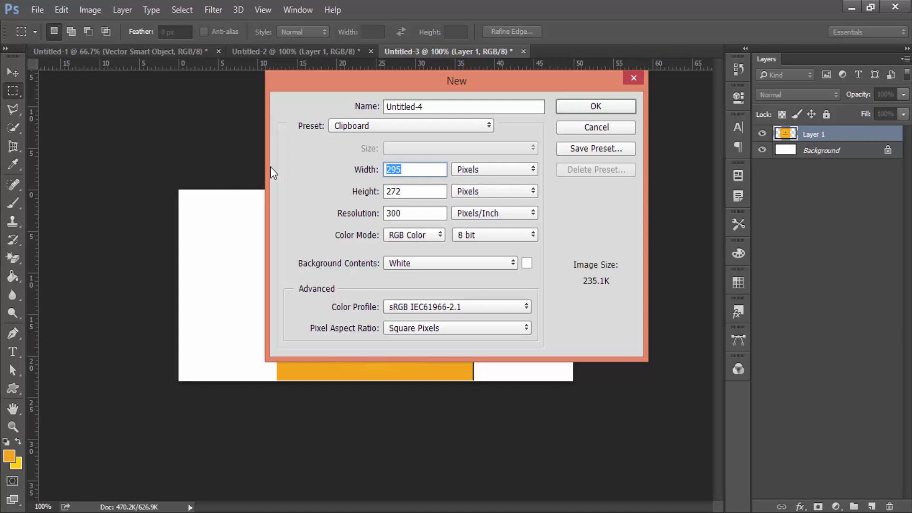
pyautogui.write('590')
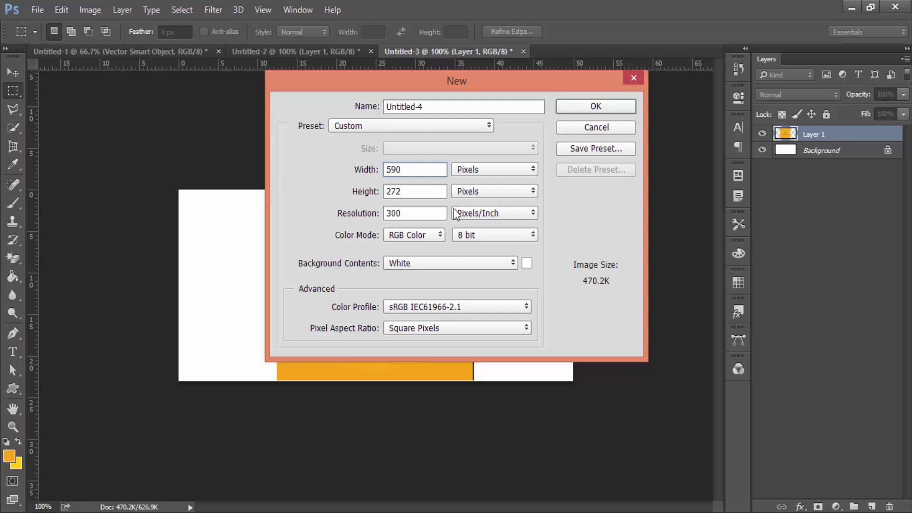
pyautogui.press('Tab')
pyautogui.write('590')
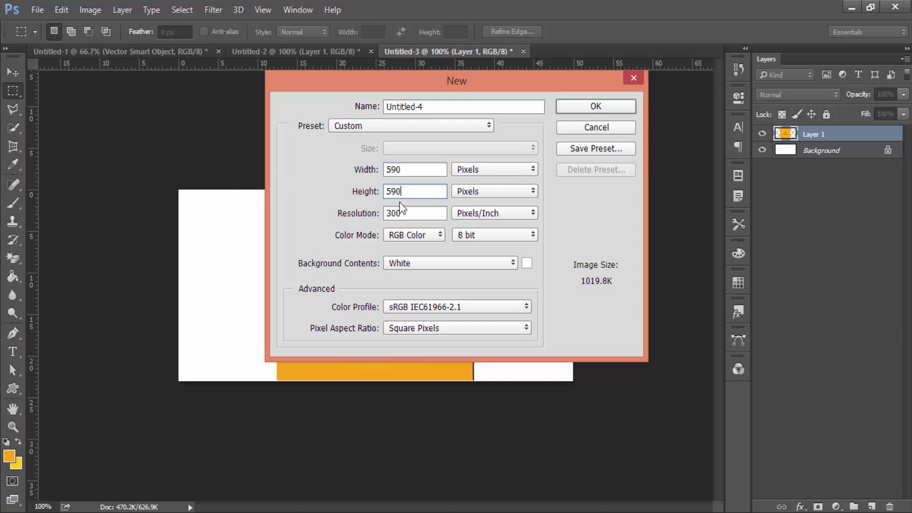
pyautogui.press('Return')
pyautogui.hotkey('ctrl', 'v')
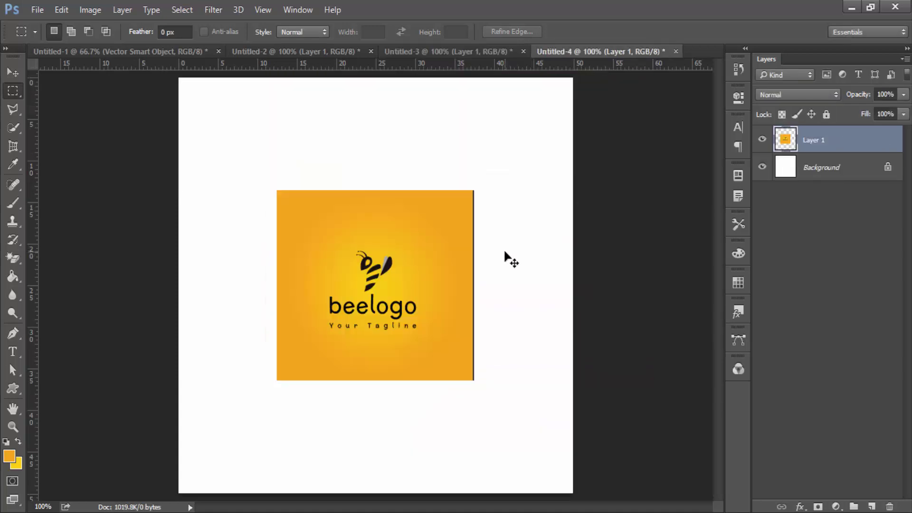
# - Resize the pasted panel, then undo back to a blank 590×590 canvas
pyautogui.hotkey('ctrl', 't')
pyautogui.hotkey('ctrl', '-')
pyautogui.moveTo(447, 222)
pyautogui.mouseDown()
pyautogui.moveTo(564, 173)
pyautogui.moveTo(551, 176)
pyautogui.mouseUp()
pyautogui.press('Return')
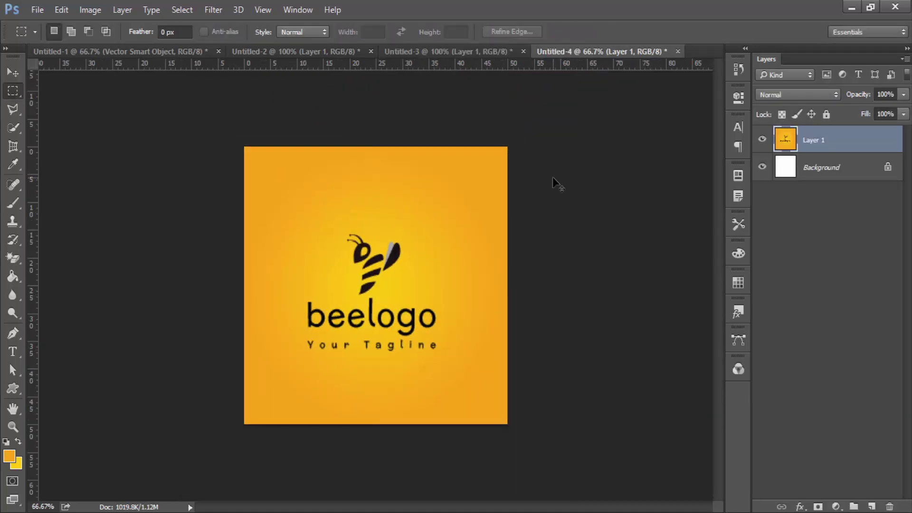
pyautogui.hotkey('ctrl', 'alt', 'z')
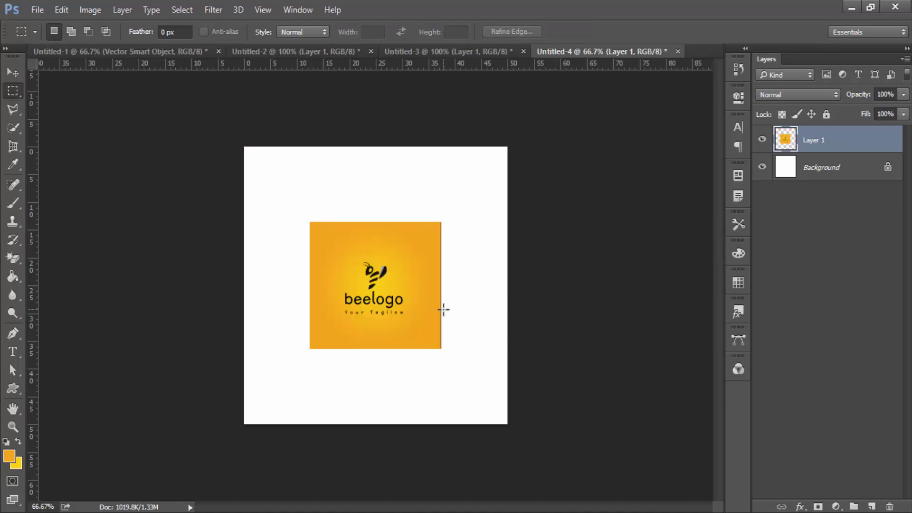
pyautogui.hotkey('ctrl', 'alt', 'z')
# - In Untitled-1, toggle layer visibility to find and select the yellow square's logo layers
pyautogui.click(54, 31)
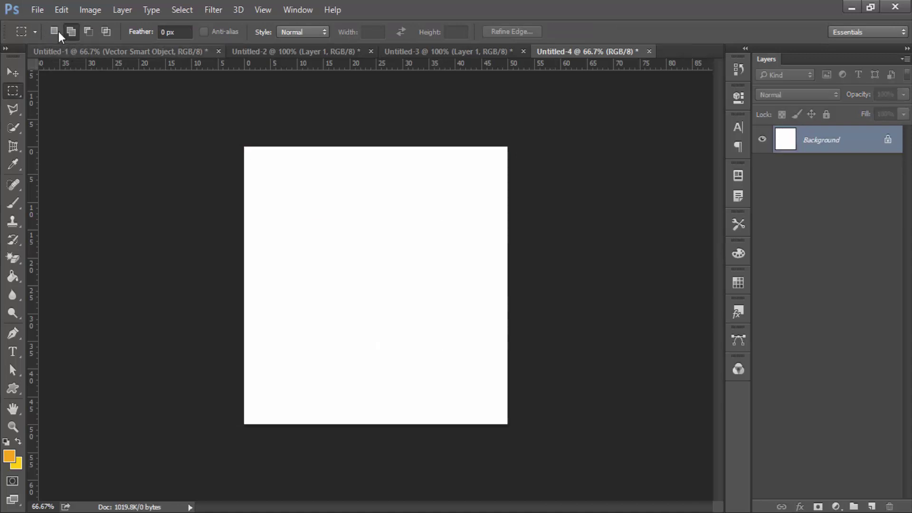
pyautogui.click(61, 52)
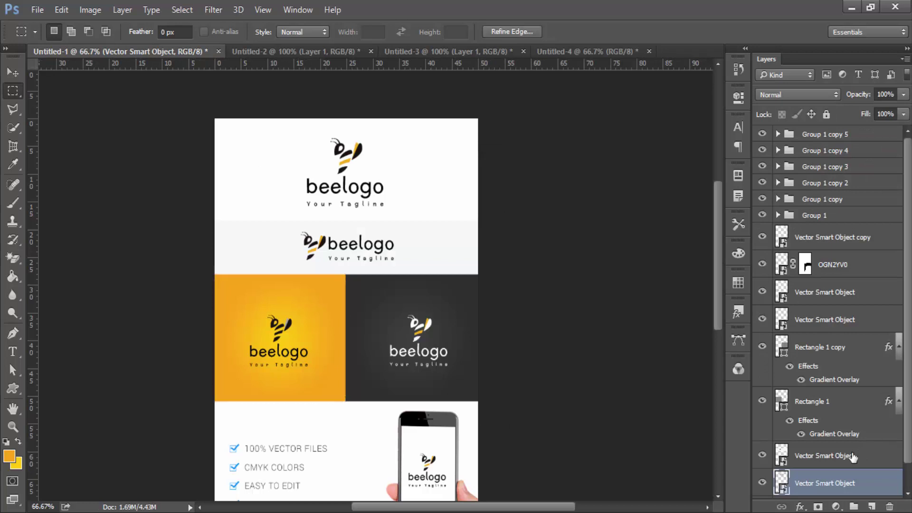
pyautogui.hotkey('ctrl', 'd')
pyautogui.click(762, 482)
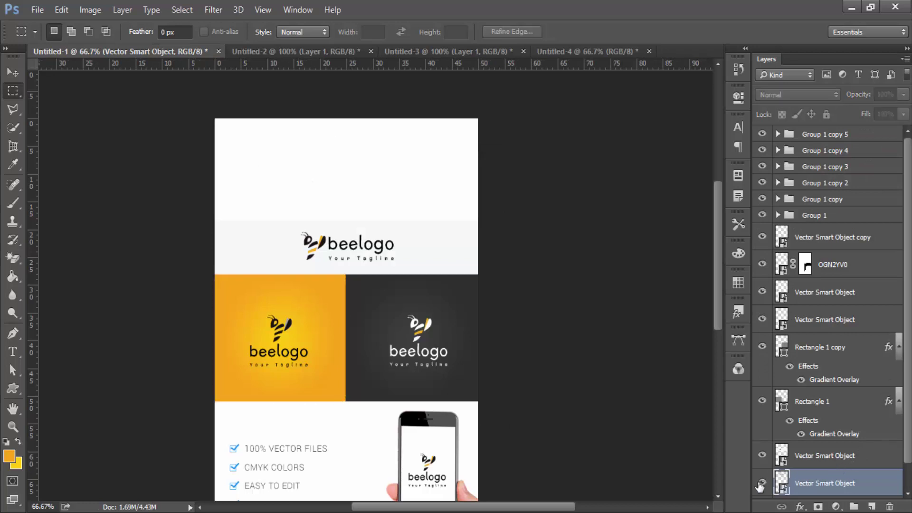
pyautogui.click(762, 400)
pyautogui.click(819, 402)
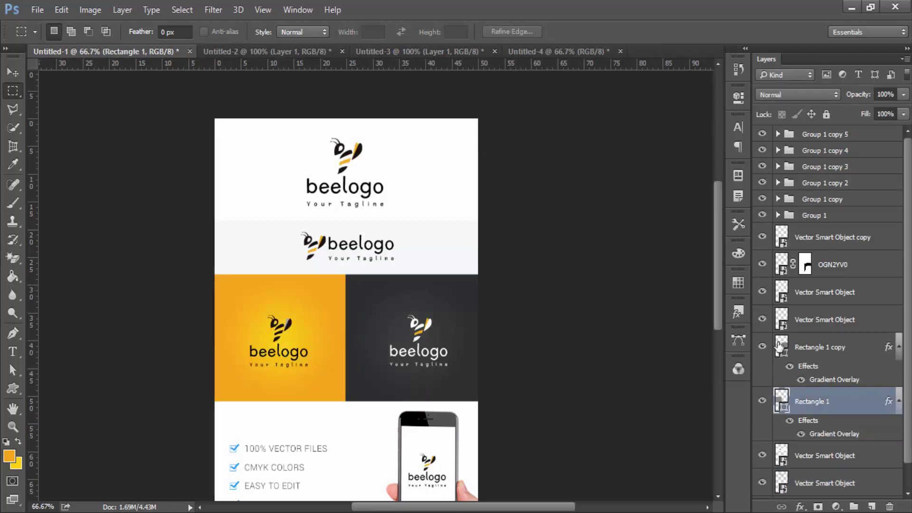
pyautogui.click(762, 319)
pyautogui.click(761, 292)
pyautogui.click(761, 291)
pyautogui.keyDown('ctrl'); pyautogui.click(801, 304); pyautogui.keyUp('ctrl')
# - Move the yellow logo square into Untitled-4 and scale it to fill the canvas
pyautogui.press('v')
pyautogui.moveTo(326, 366)
pyautogui.mouseDown()
pyautogui.moveTo(529, 54)
pyautogui.moveTo(407, 295)
pyautogui.mouseUp()
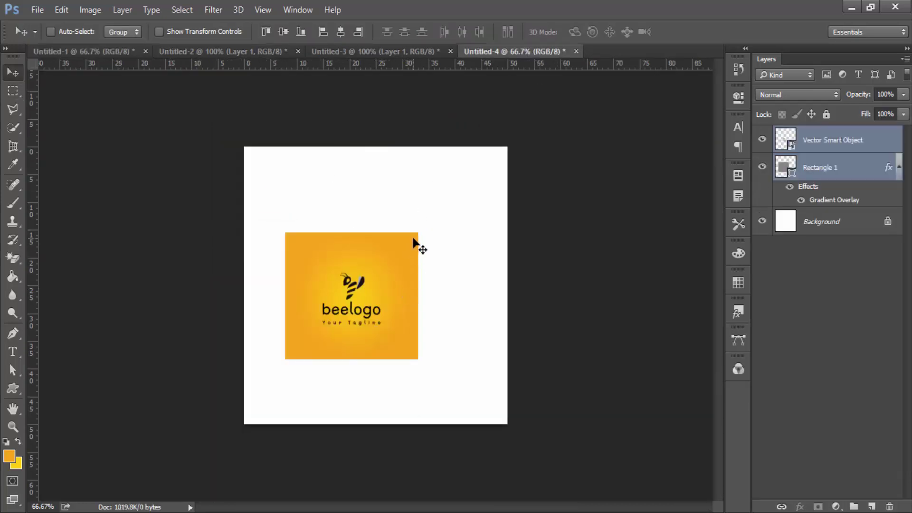
pyautogui.hotkey('ctrl', 't')
pyautogui.moveTo(418, 232); pyautogui.dragTo(486, 168)
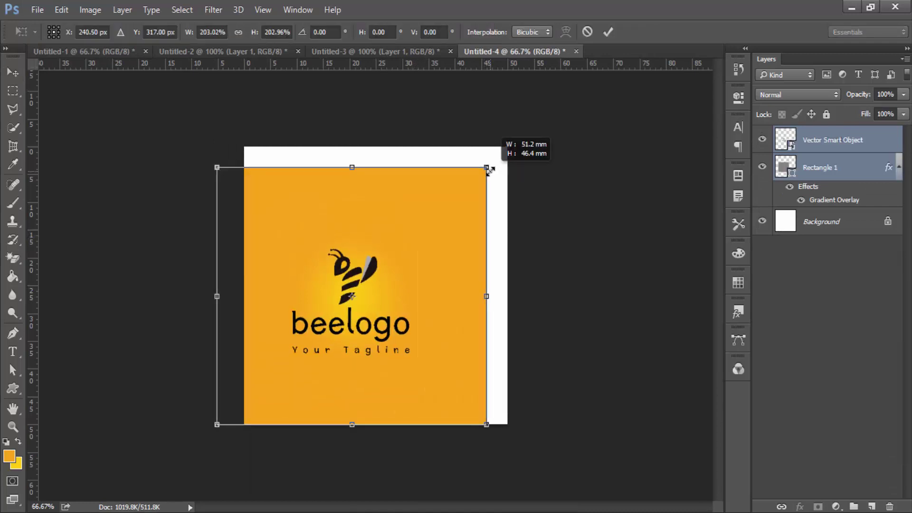
pyautogui.moveTo(451, 229); pyautogui.dragTo(464, 223)
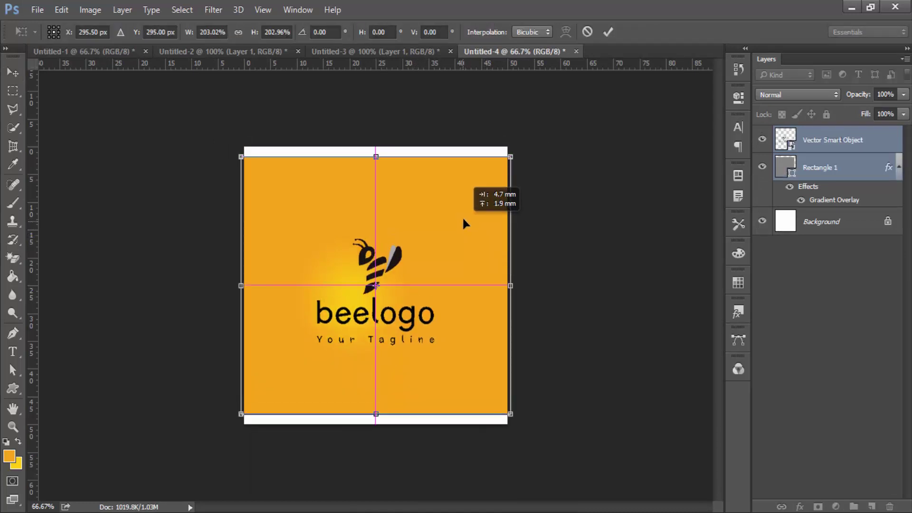
pyautogui.moveTo(510, 156); pyautogui.dragTo(524, 145)
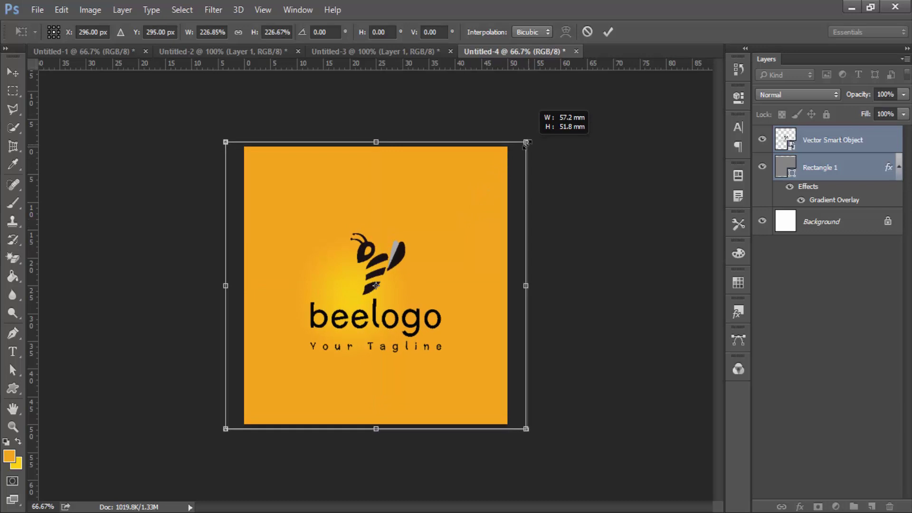
pyautogui.press('Return')
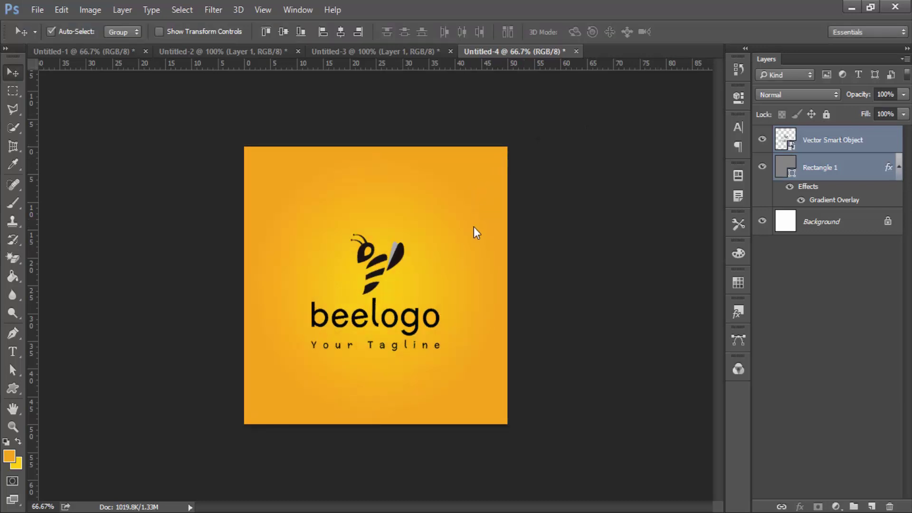
# - Save the image to the Desktop as JPEG 'Screenshot_1'
pyautogui.hotkey('ctrl', 's')
pyautogui.click(343, 148)
pyautogui.click(418, 334)
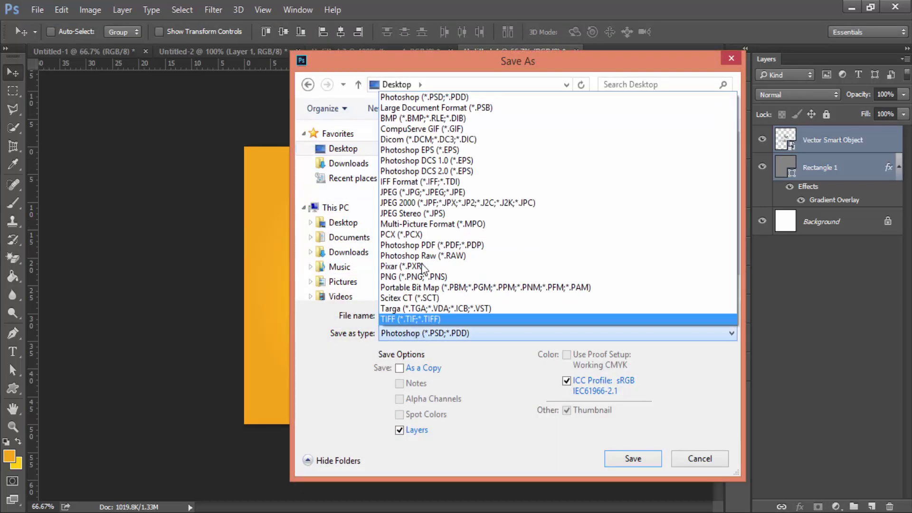
pyautogui.click(417, 192)
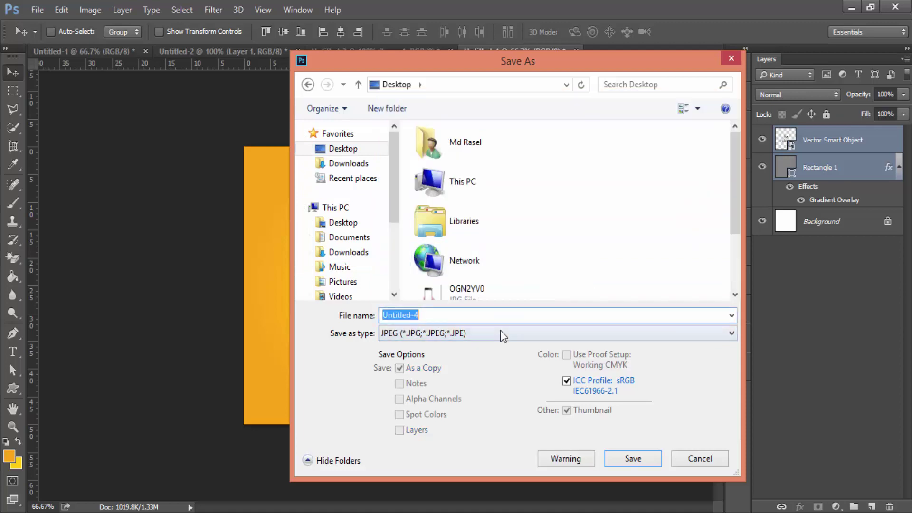
pyautogui.write('creen')
pyautogui.press('BackSpace')
pyautogui.press('BackSpace')
pyautogui.press('BackSpace')
pyautogui.write('Screenshot')
pyautogui.write('_1')
pyautogui.press('Return')
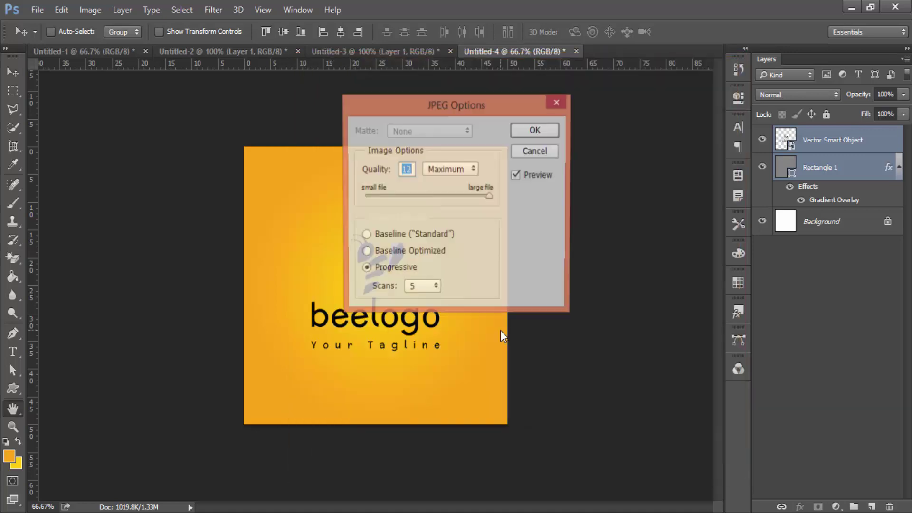
pyautogui.press('Return')
pyautogui.click(86, 50)
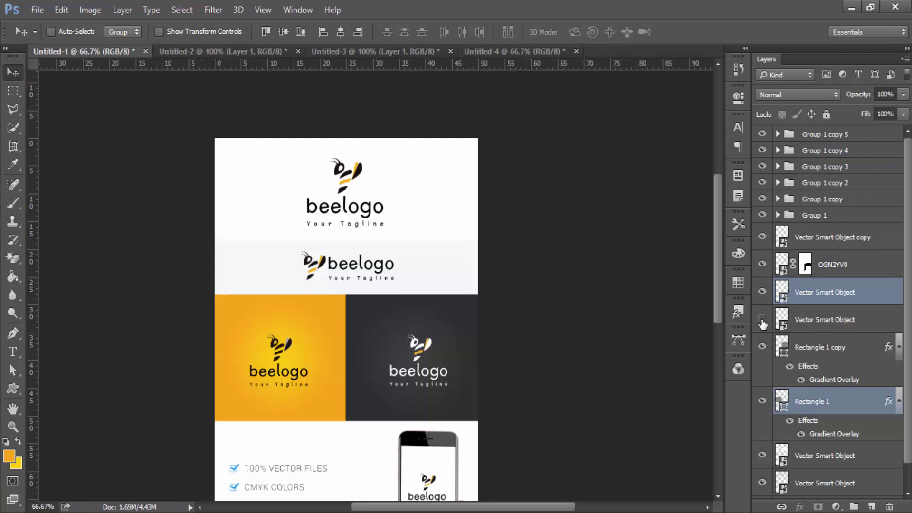
# - Select the dark square and its logo layer and drag them into Untitled-4
pyautogui.click(762, 319)
pyautogui.click(824, 319)
pyautogui.keyDown('ctrl'); pyautogui.click(819, 359); pyautogui.keyUp('ctrl')
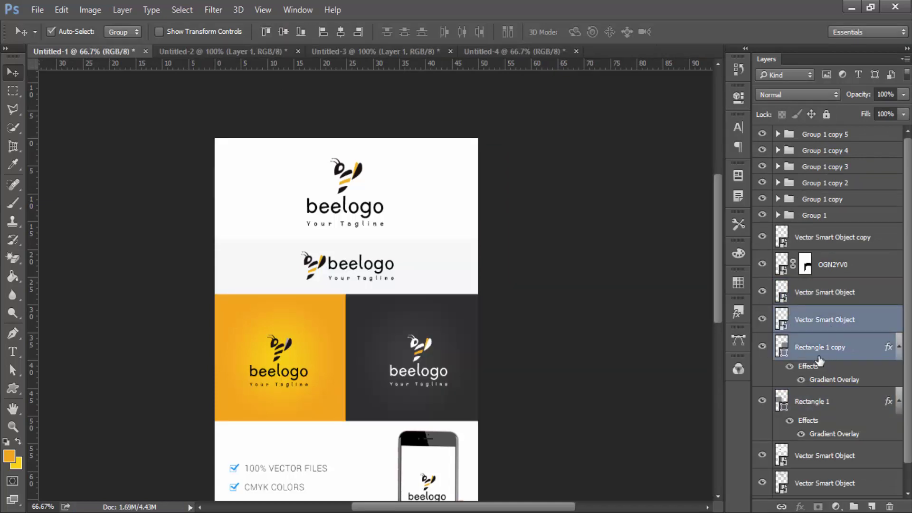
pyautogui.moveTo(437, 122); pyautogui.dragTo(398, 340)
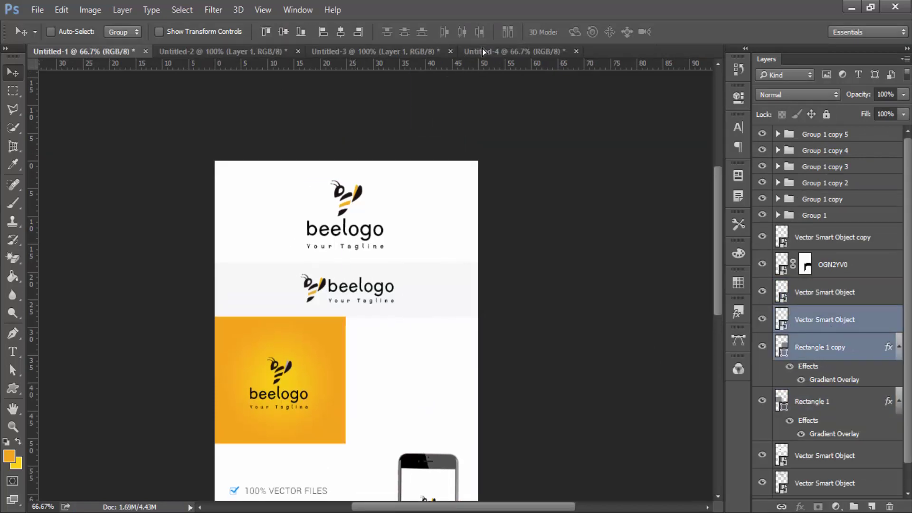
# - Scale and align the dark logo square to cover the whole canvas
pyautogui.hotkey('ctrl', 't')
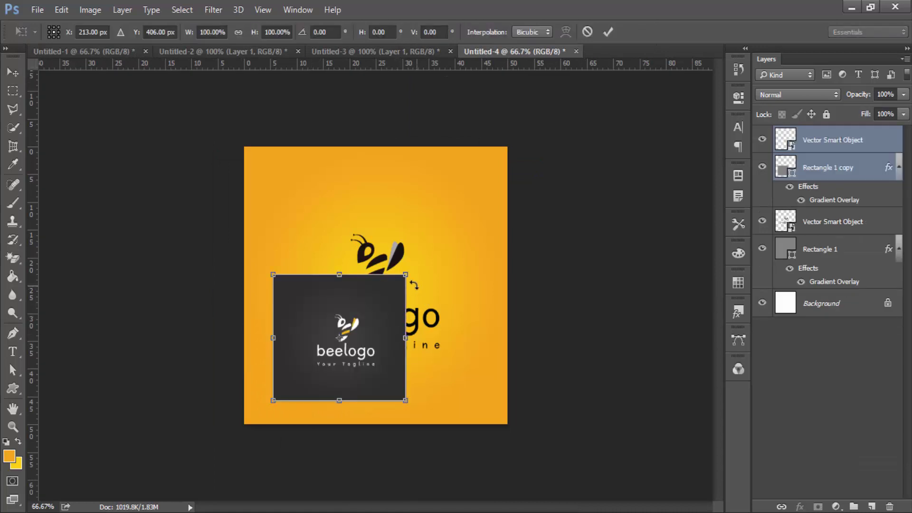
pyautogui.moveTo(405, 276); pyautogui.dragTo(452, 230)
pyautogui.moveTo(375, 295); pyautogui.dragTo(409, 252)
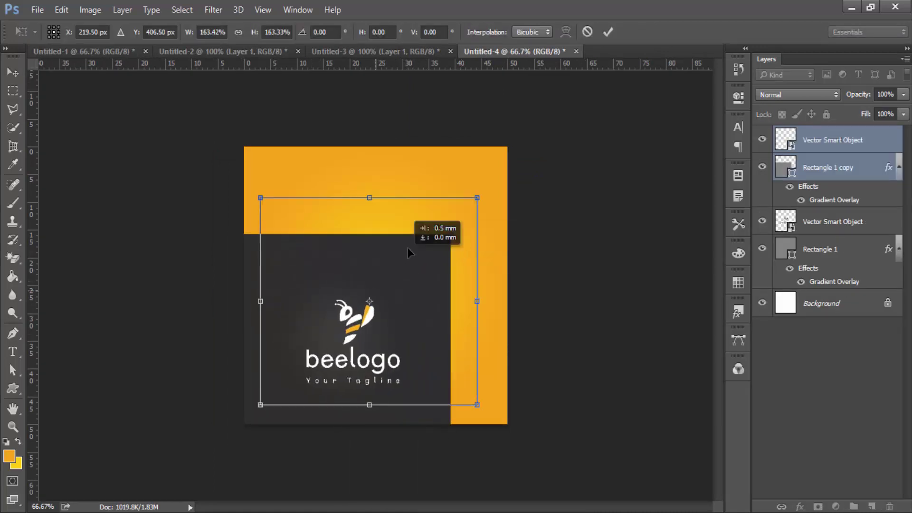
pyautogui.moveTo(483, 189); pyautogui.dragTo(520, 149)
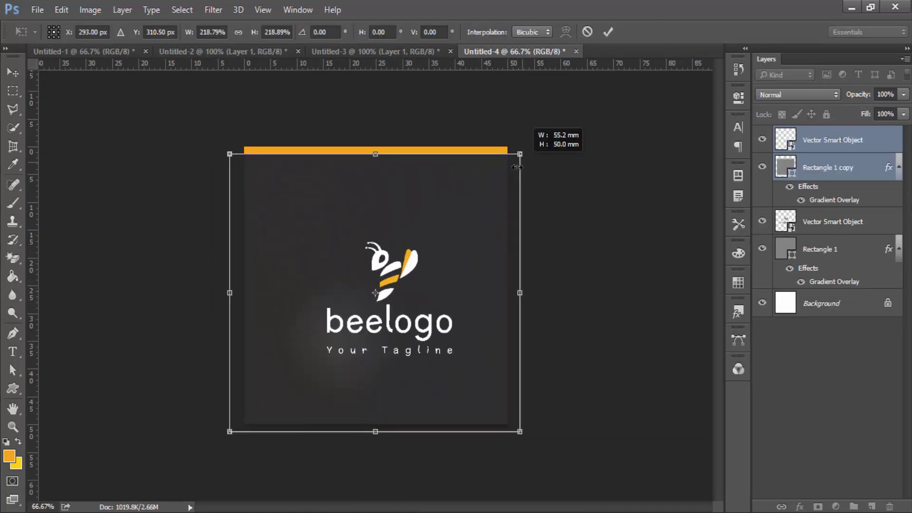
pyautogui.moveTo(445, 227); pyautogui.dragTo(470, 197)
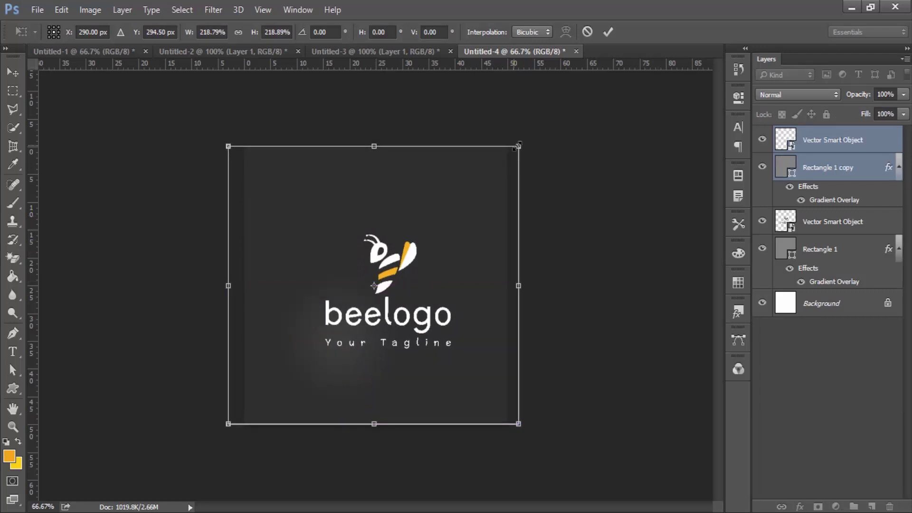
pyautogui.moveTo(519, 138); pyautogui.dragTo(524, 141)
pyautogui.moveTo(461, 199); pyautogui.dragTo(458, 197)
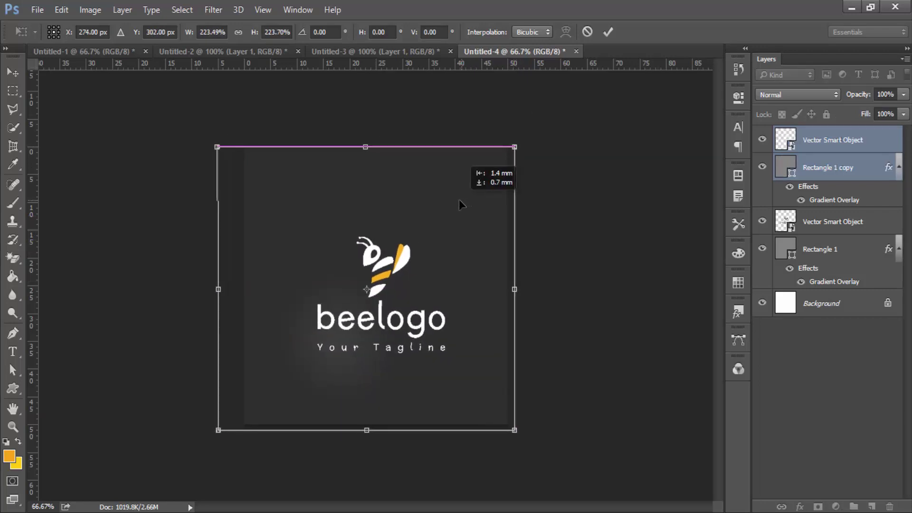
pyautogui.press('Return')
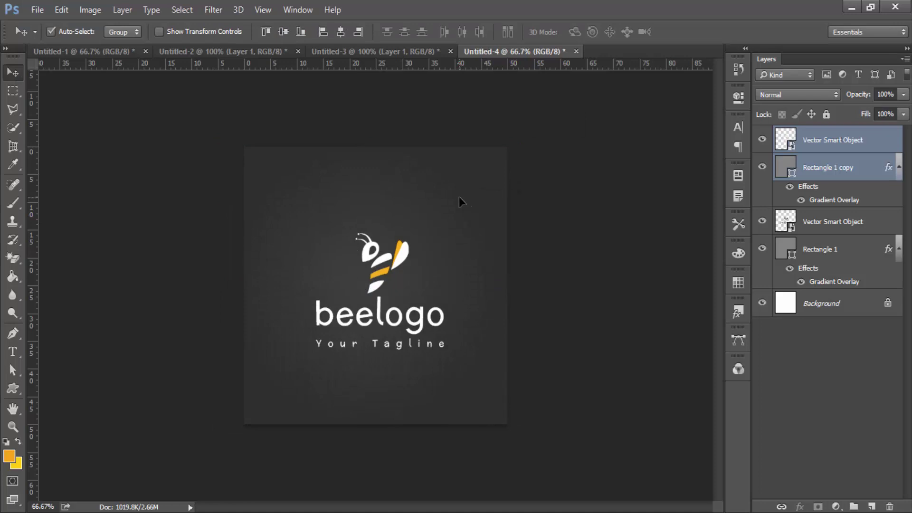
# - Save the image to the Desktop as JPEG 'Screenshot_2'
pyautogui.hotkey('ctrl', 's')
pyautogui.click(343, 148)
pyautogui.click(427, 332)
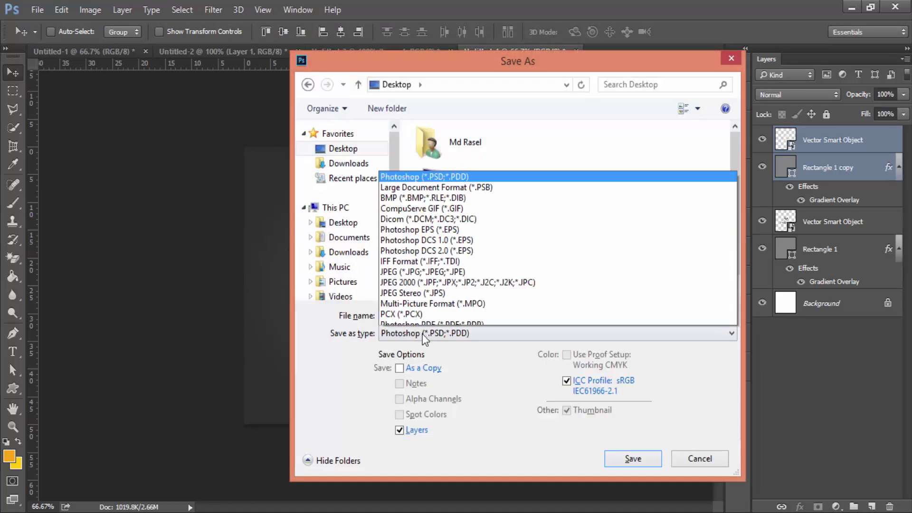
pyautogui.click(413, 192)
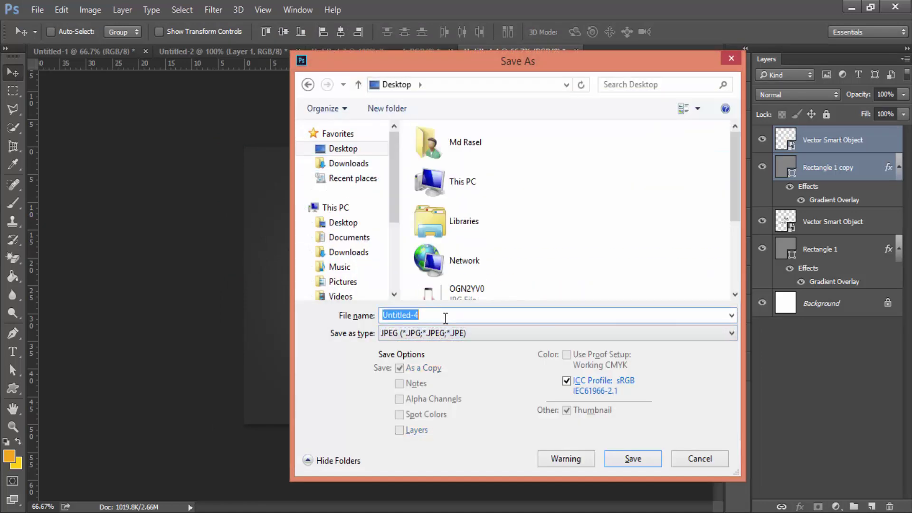
pyautogui.write('Screen')
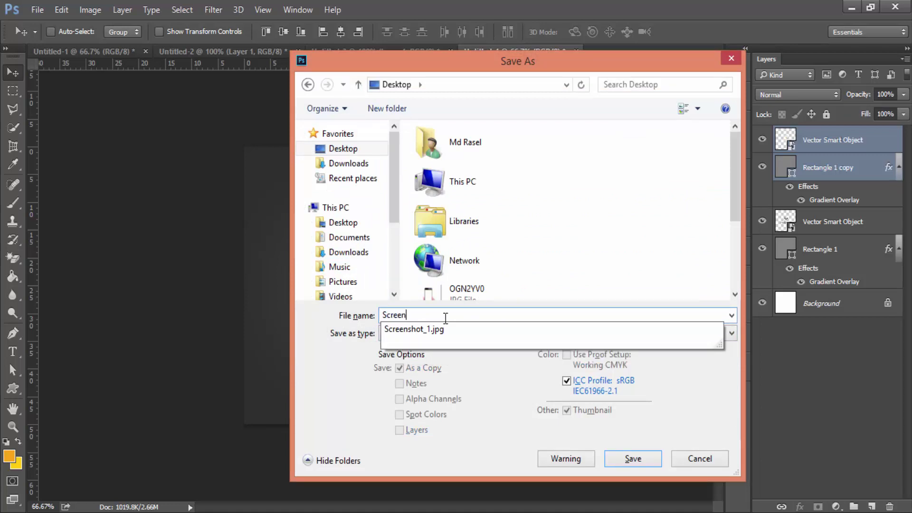
pyautogui.click(424, 330)
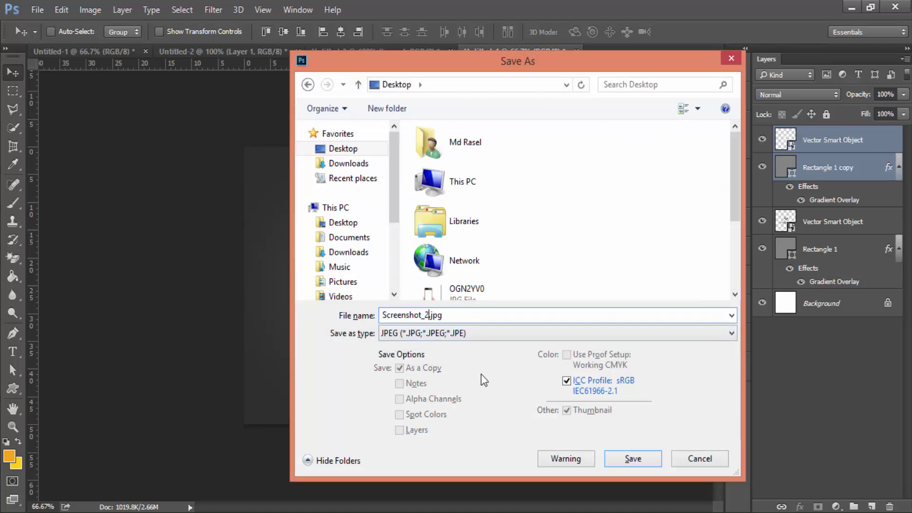
pyautogui.press('Return')
pyautogui.press('Return')
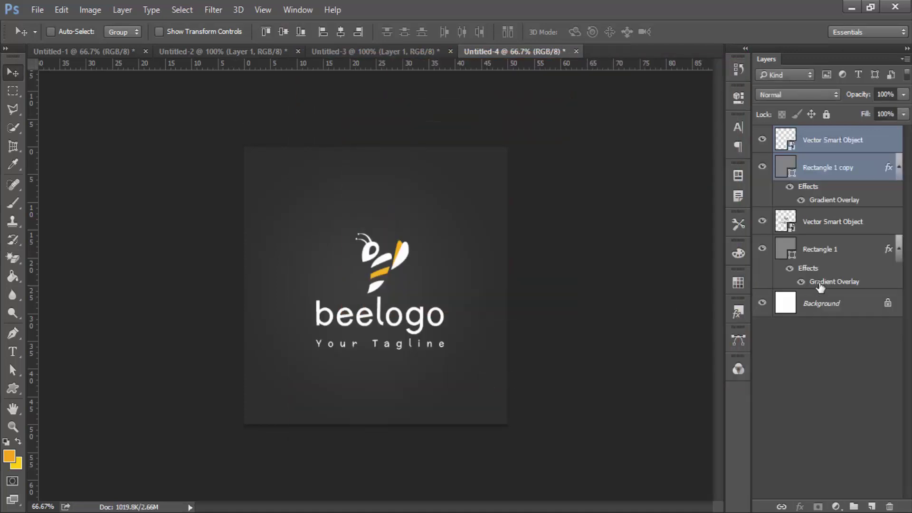
# - Delete the dark and yellow square layers and the remaining logo layer from Untitled-4
pyautogui.keyDown('shift'); pyautogui.click(863, 284); pyautogui.keyUp('shift')
pyautogui.press('Delete')
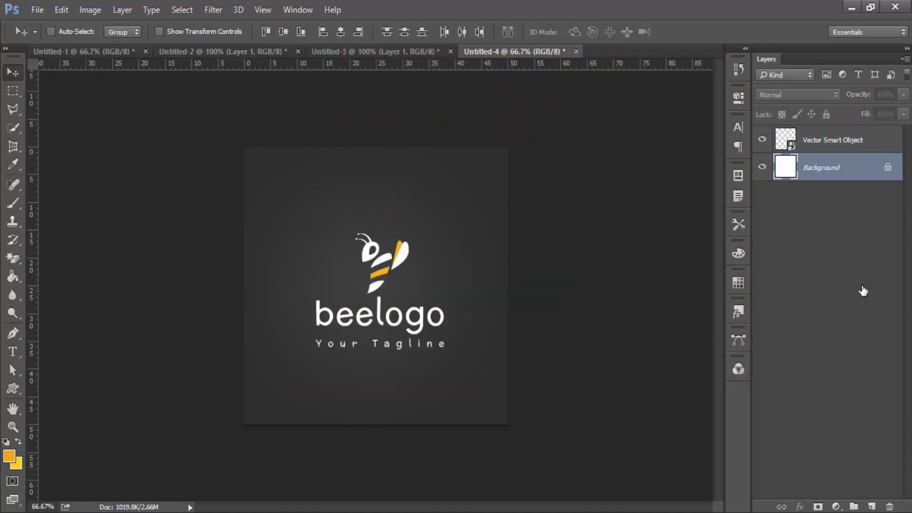
pyautogui.click(836, 142)
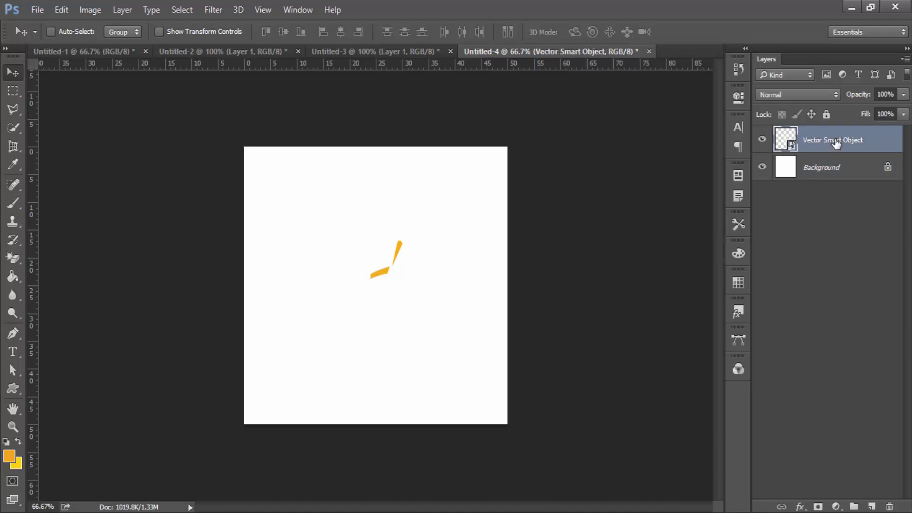
pyautogui.press('Delete')
# - Bring the white-panel logo layer from Untitled-1 into Untitled-4, centred and enlarged
pyautogui.click(105, 52)
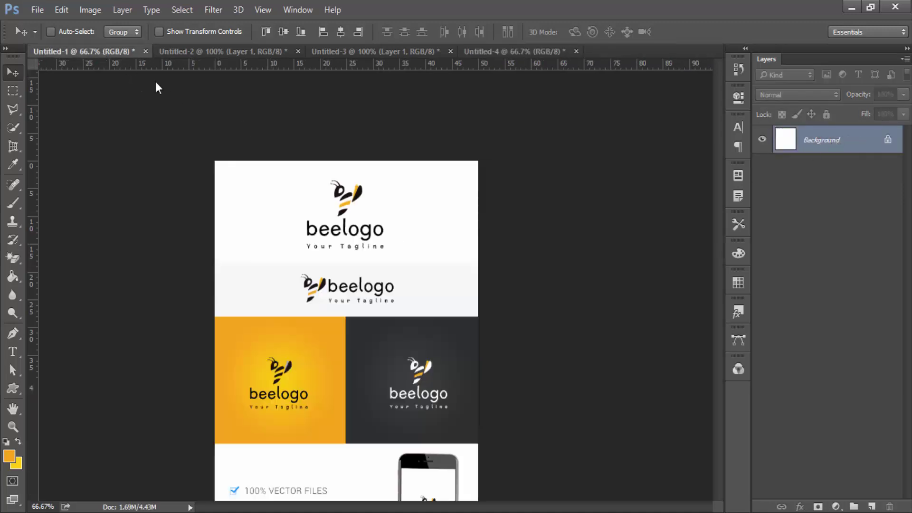
pyautogui.scroll(-1, 812, 385)
pyautogui.click(824, 457)
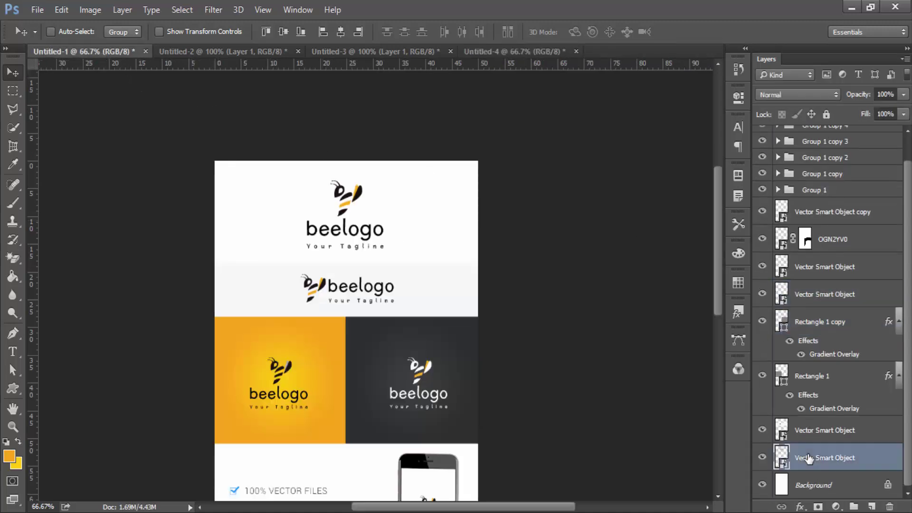
pyautogui.moveTo(382, 235)
pyautogui.mouseDown()
pyautogui.moveTo(625, 71)
pyautogui.moveTo(454, 307)
pyautogui.moveTo(425, 302)
pyautogui.mouseUp()
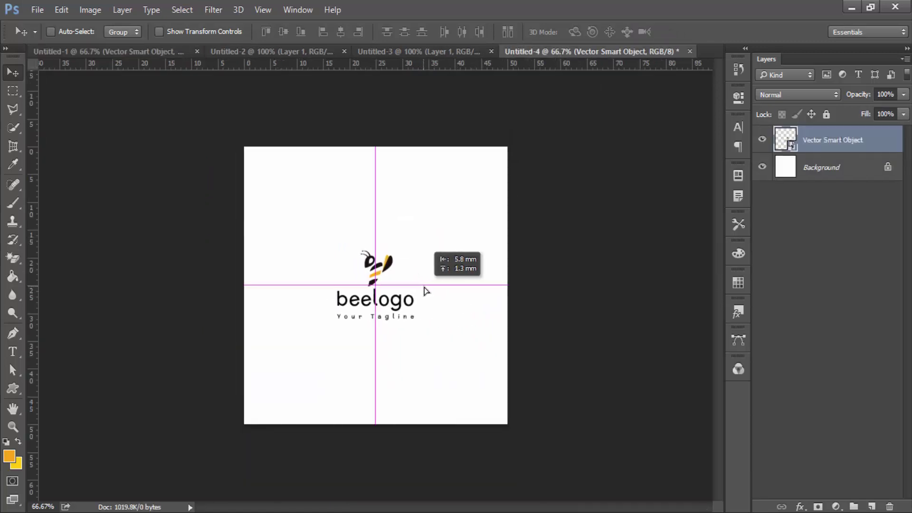
pyautogui.press('ctrl')
pyautogui.hotkey('ctrl', 't')
pyautogui.moveTo(414, 250); pyautogui.dragTo(432, 244)
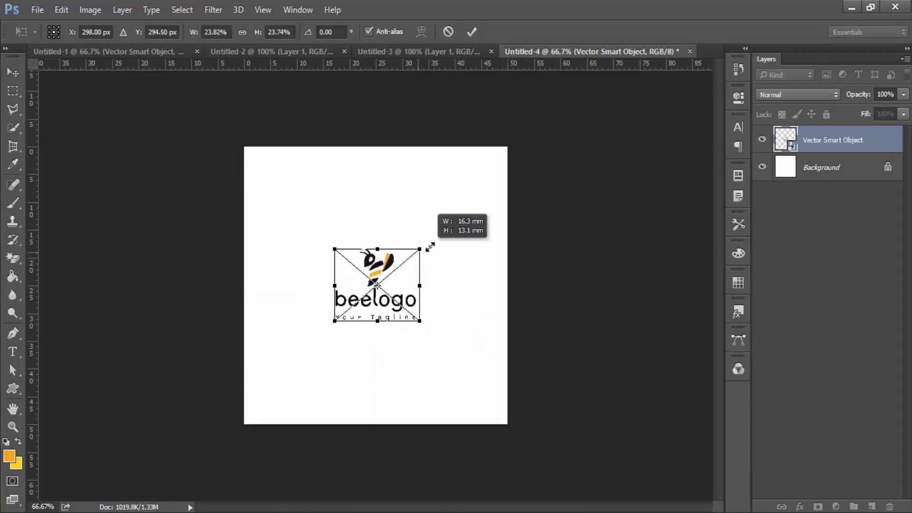
pyautogui.press('Return')
pyautogui.press('ctrl')
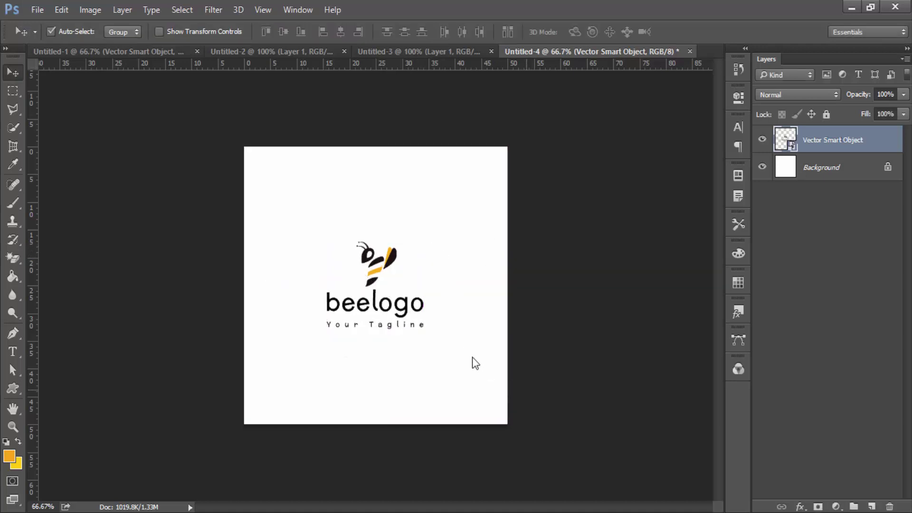
# - Enlarge the white-panel logo a little more on the canvas
pyautogui.hotkey('ctrl', 's')
pyautogui.click(691, 454)
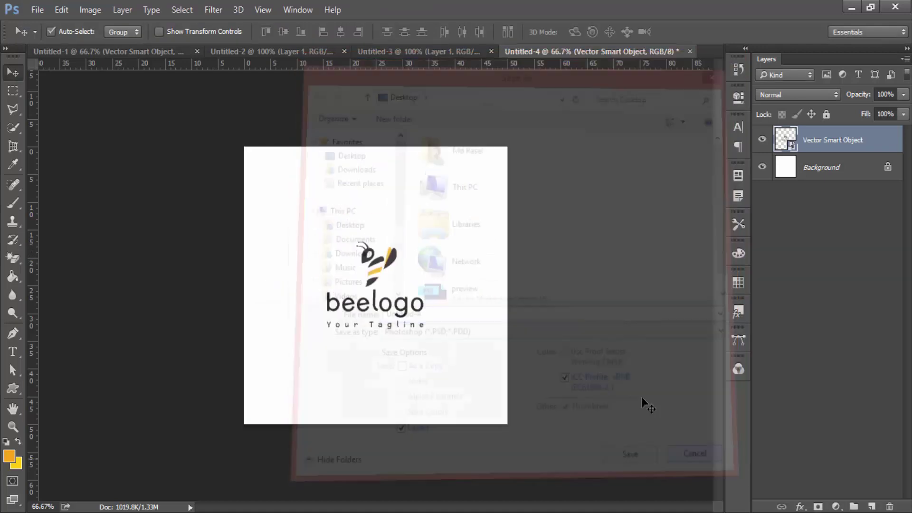
pyautogui.hotkey('ctrl', 't')
pyautogui.moveTo(430, 240); pyautogui.dragTo(435, 234)
pyautogui.press('Return')
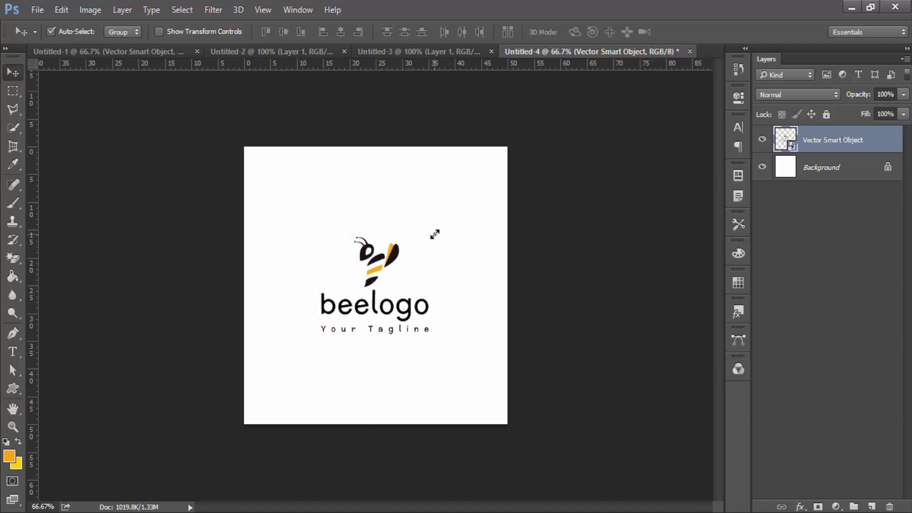
# - Save the image to the Desktop as JPEG 'Screenshot_3.jpg' at the default quality
pyautogui.hotkey('ctrl', 's')
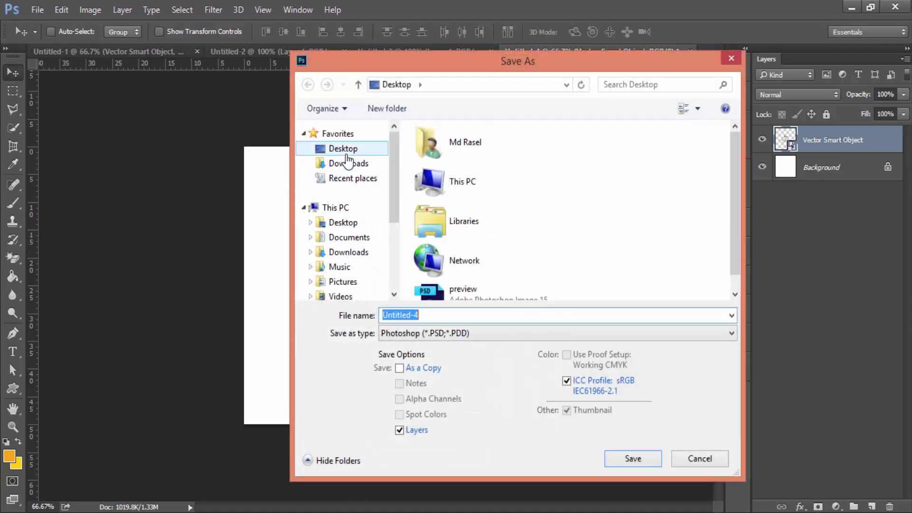
pyautogui.click(342, 149)
pyautogui.click(434, 334)
pyautogui.click(414, 193)
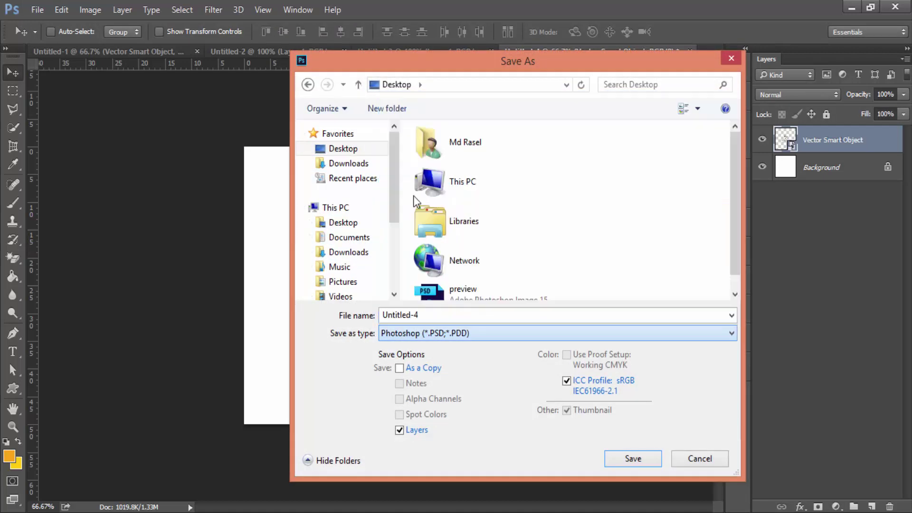
pyautogui.doubleClick(442, 316)
pyautogui.write('S')
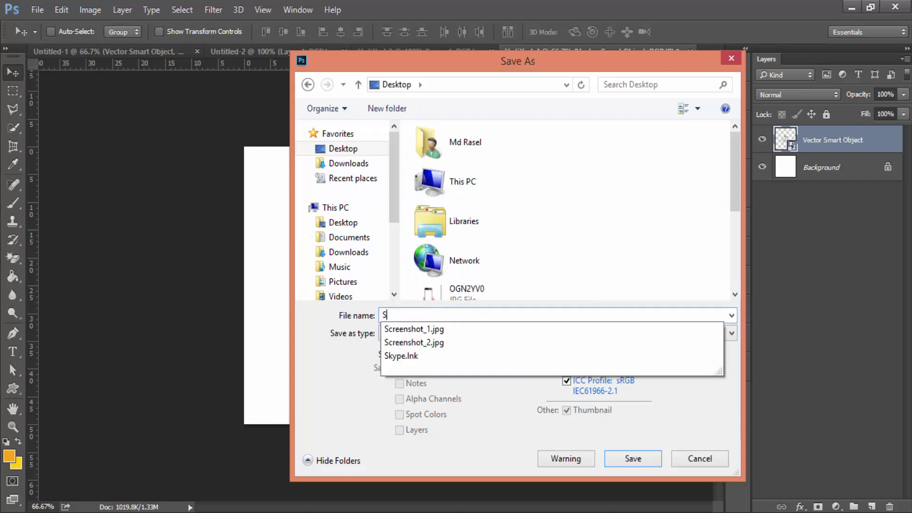
pyautogui.write('c')
pyautogui.click(430, 329)
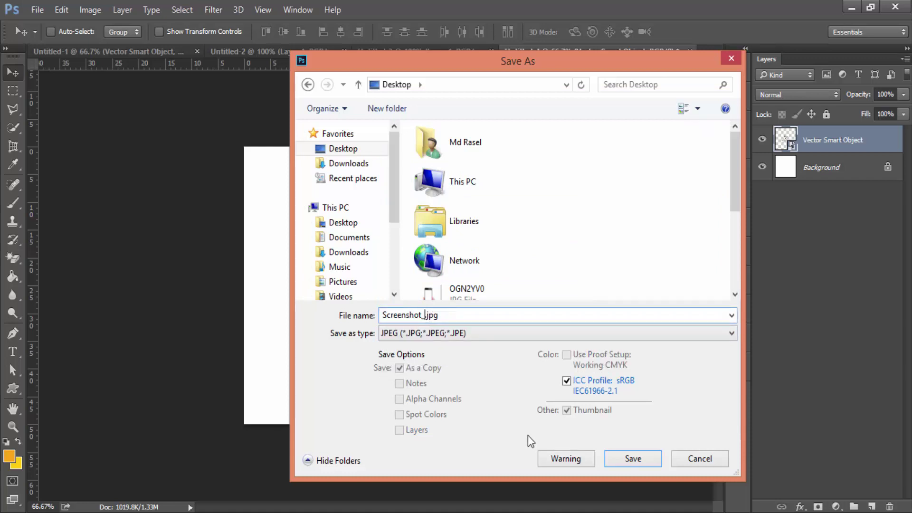
pyautogui.write('3')
pyautogui.click(613, 459)
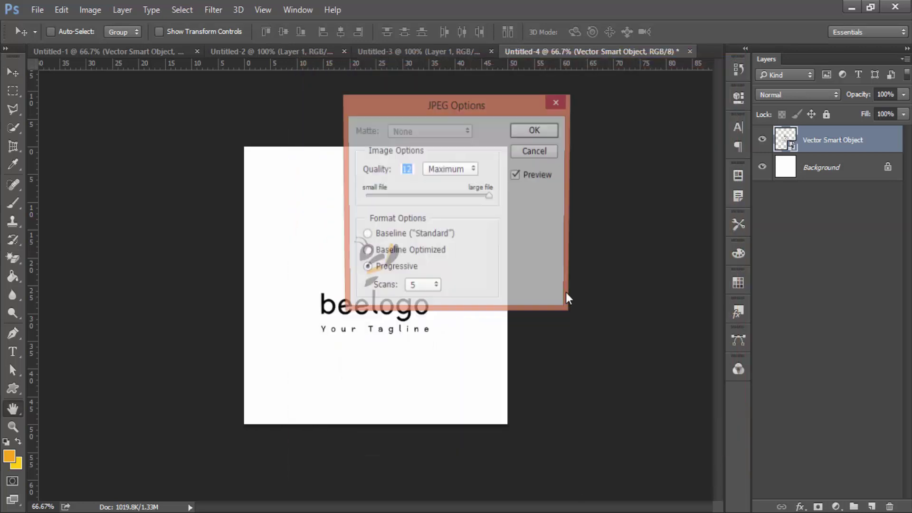
pyautogui.click(532, 128)
# - Minimize Photoshop and stack Screenshot_1, _2 and _3 in one column on the desktop
pyautogui.click(849, 7)
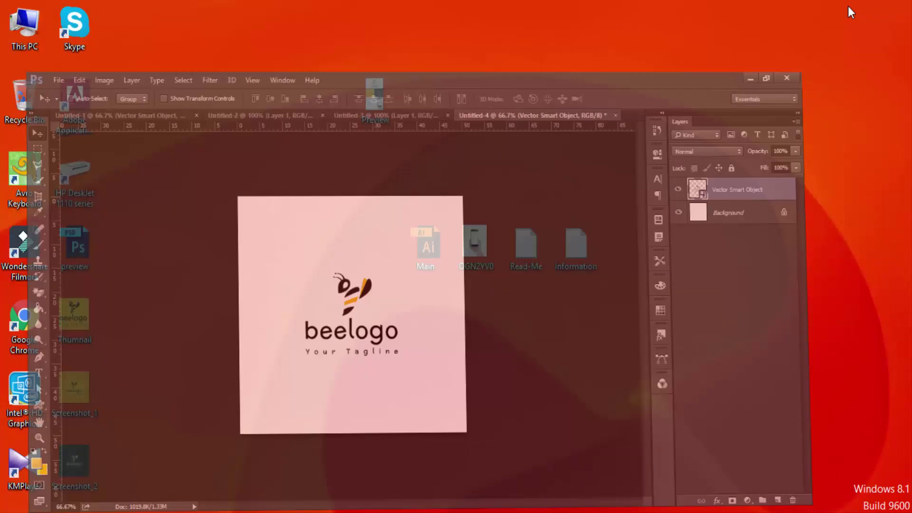
pyautogui.moveTo(125, 24); pyautogui.dragTo(285, 238)
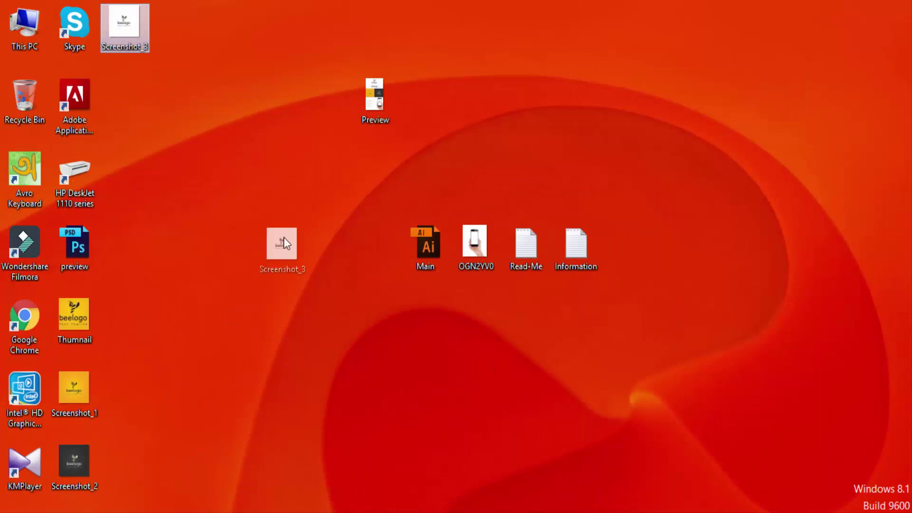
pyautogui.moveTo(83, 394); pyautogui.dragTo(282, 325)
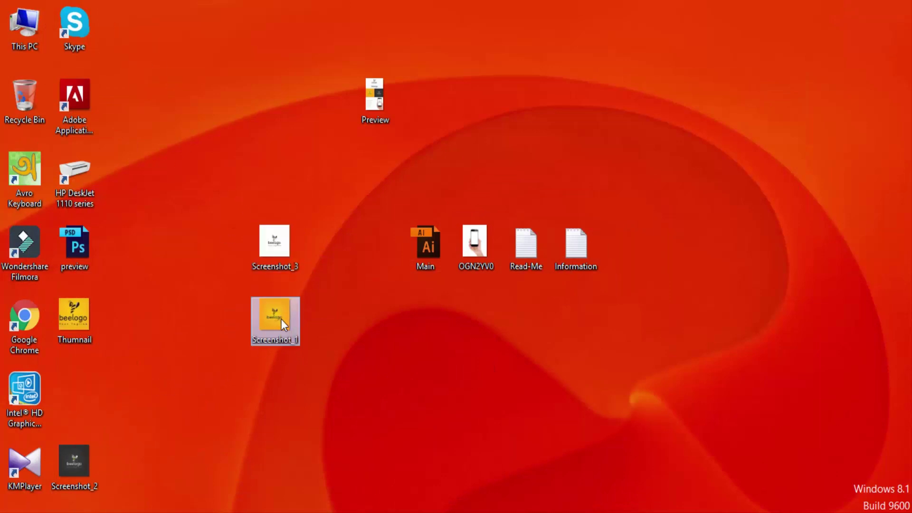
pyautogui.click(290, 382)
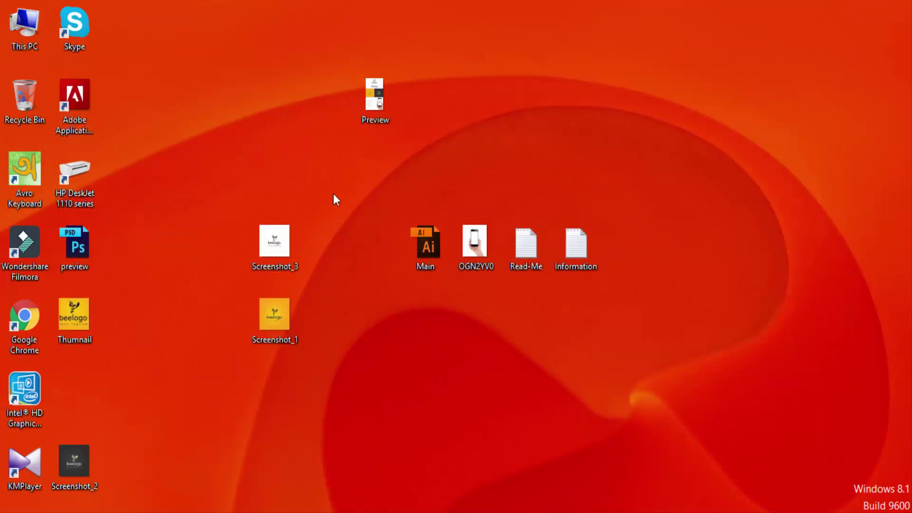
pyautogui.moveTo(74, 460)
pyautogui.mouseDown()
pyautogui.moveTo(248, 284)
pyautogui.moveTo(232, 328)
pyautogui.moveTo(244, 258)
pyautogui.moveTo(185, 325)
pyautogui.moveTo(180, 394)
pyautogui.mouseUp()
pyautogui.moveTo(223, 315); pyautogui.dragTo(184, 315)
pyautogui.moveTo(223, 218); pyautogui.dragTo(173, 398)
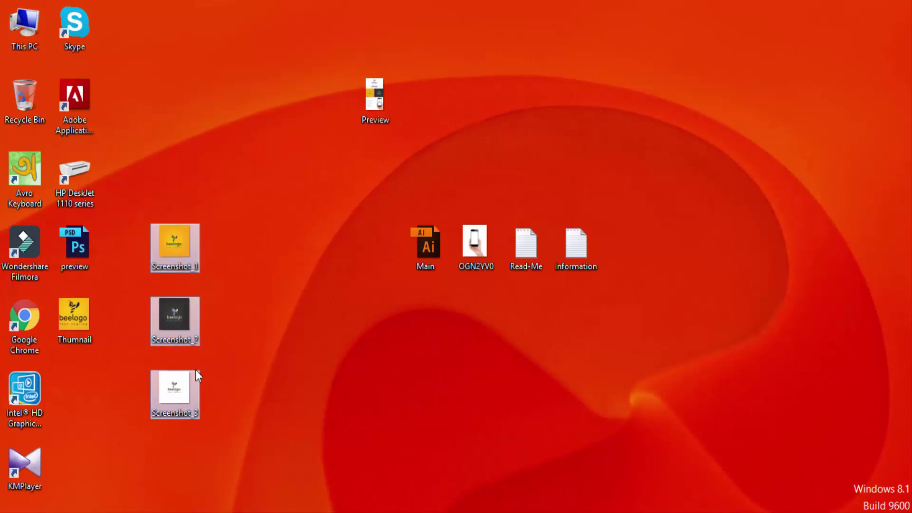
# - Compress the three screenshots into a zip archive named 'Screenshots'
pyautogui.moveTo(218, 190); pyautogui.dragTo(166, 456)
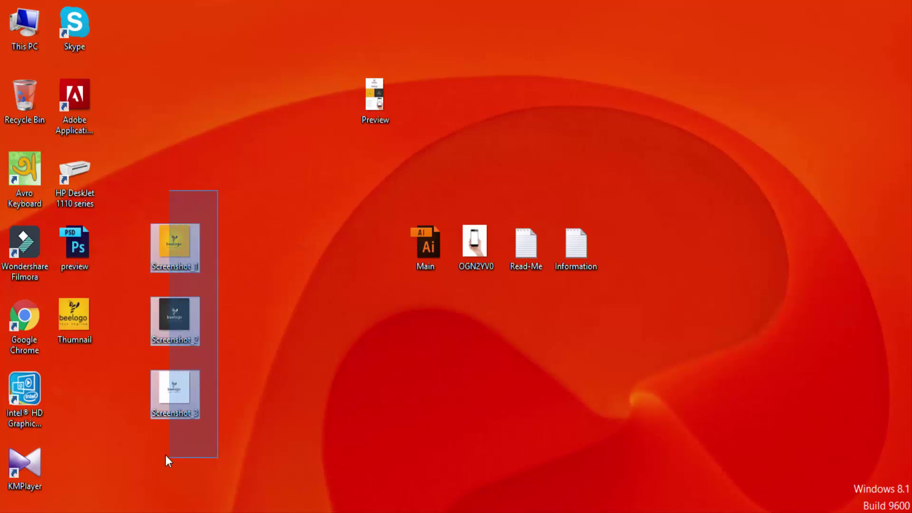
pyautogui.rightClick(182, 387)
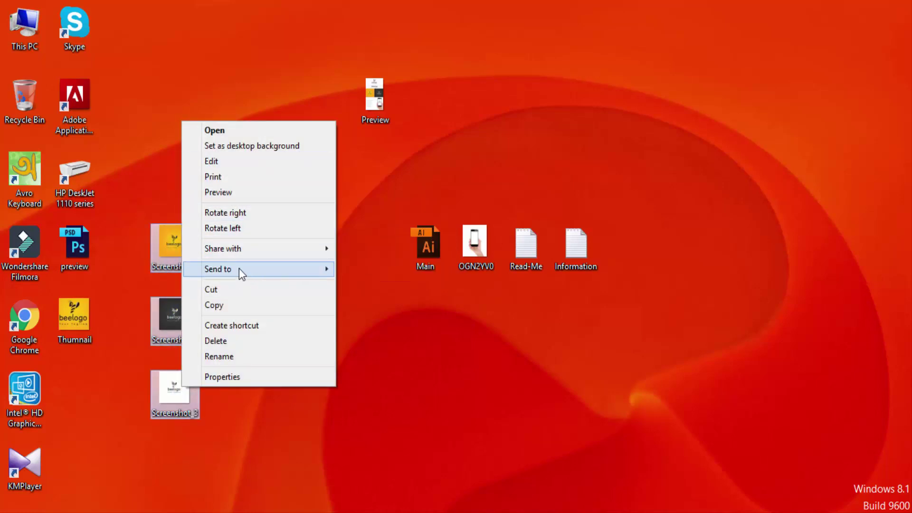
pyautogui.moveTo(228, 268)
pyautogui.click(394, 286)
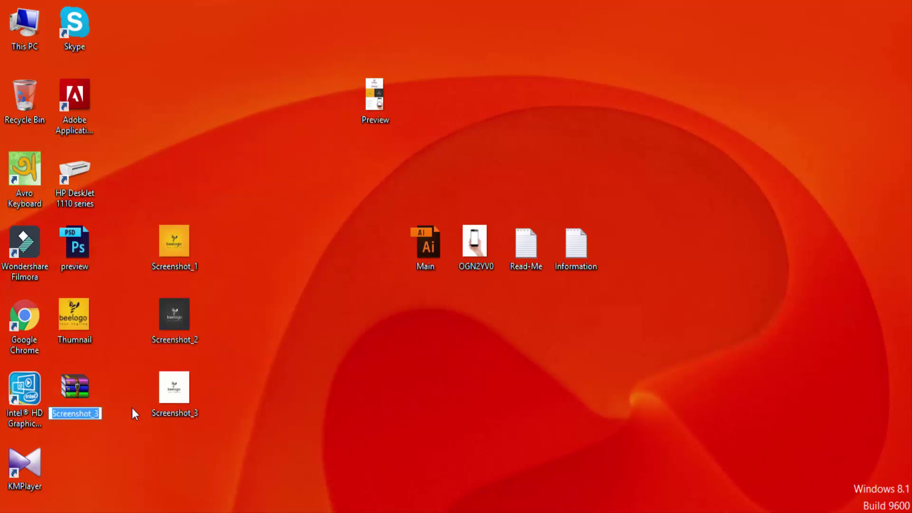
pyautogui.press('Right')
pyautogui.press('BackSpace')
pyautogui.press('BackSpace')
pyautogui.press('BackSpace')
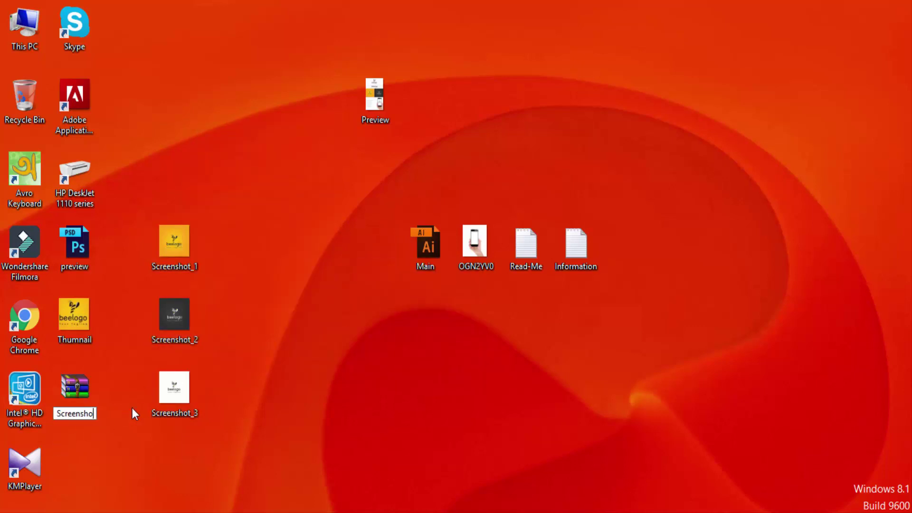
pyautogui.write('ts')
pyautogui.press('Return')
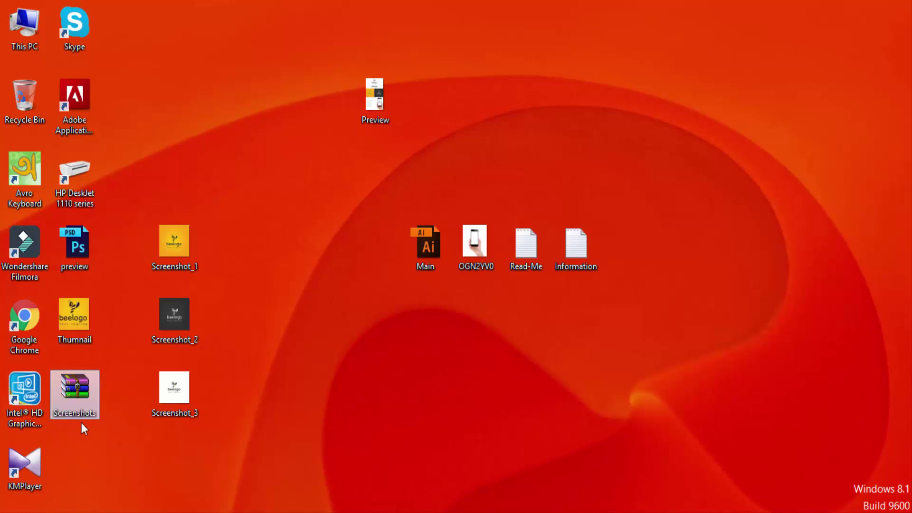
pyautogui.moveTo(75, 392)
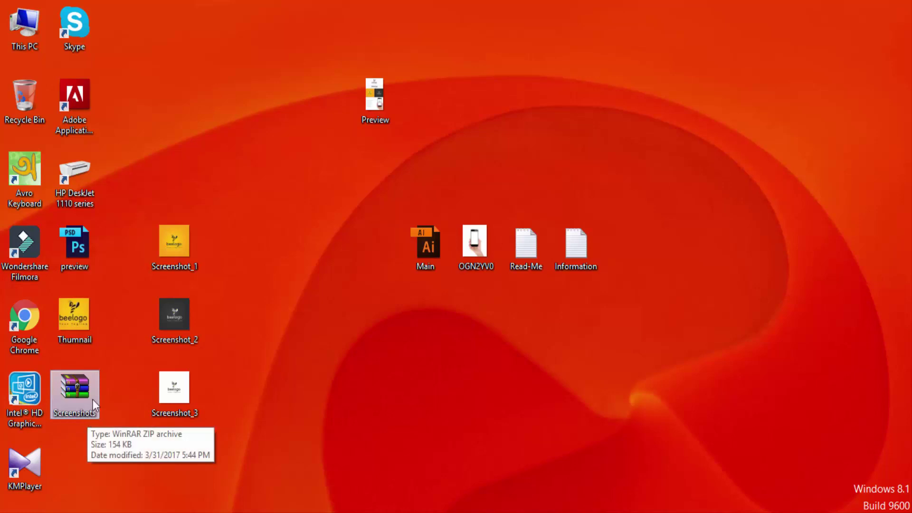
# - Group the Screenshots archive with the Thumnail and Preview images and select Main
pyautogui.moveTo(93, 402); pyautogui.dragTo(495, 418)
pyautogui.moveTo(230, 212)
pyautogui.mouseDown()
pyautogui.moveTo(174, 399)
pyautogui.moveTo(124, 180)
pyautogui.mouseUp()
pyautogui.moveTo(72, 332)
pyautogui.mouseDown()
pyautogui.moveTo(357, 432)
pyautogui.moveTo(505, 405)
pyautogui.mouseUp()
pyautogui.click(181, 397)
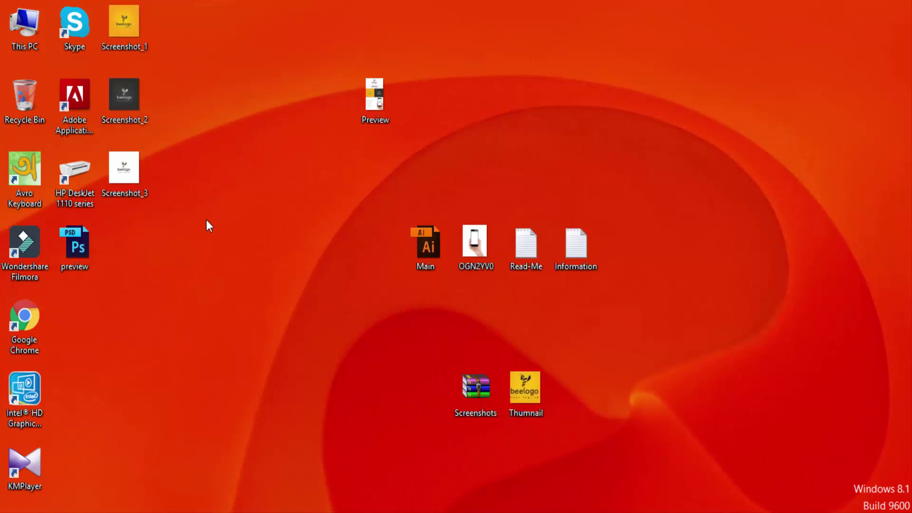
pyautogui.moveTo(383, 108)
pyautogui.mouseDown()
pyautogui.moveTo(569, 317)
pyautogui.moveTo(560, 380)
pyautogui.mouseUp()
pyautogui.click(424, 240)
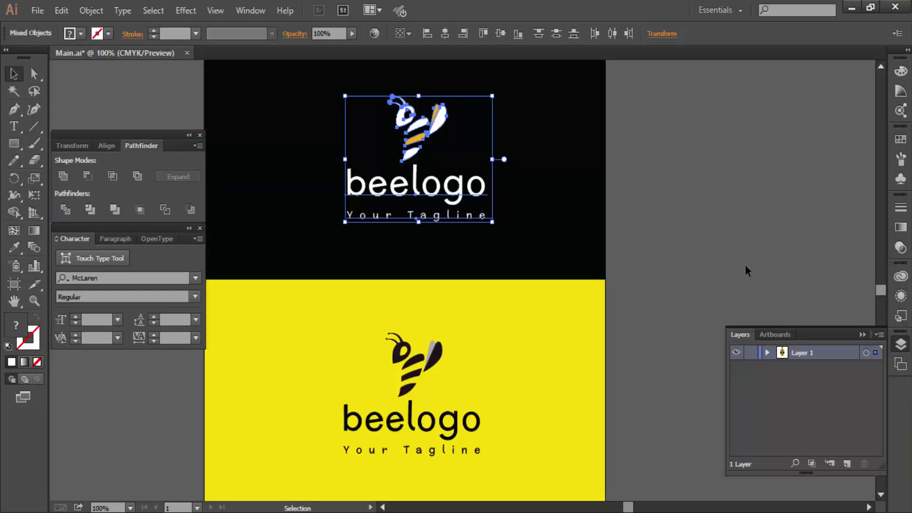
# - Zoom out to view all logo artboards and save the artwork from the File menu
pyautogui.click(744, 269)
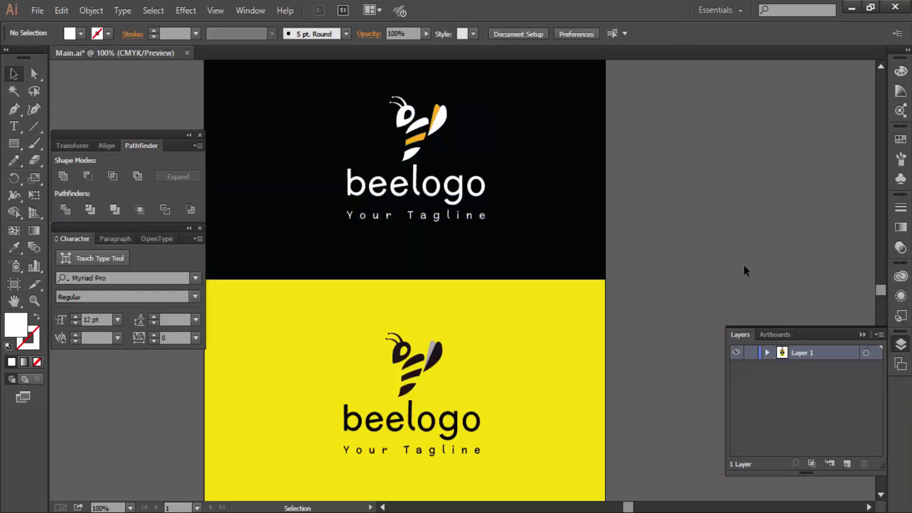
pyautogui.hotkey('ctrl', '-')
pyautogui.hotkey('ctrl', '-')
pyautogui.hotkey('ctrl', '-')
pyautogui.moveTo(618, 177); pyautogui.dragTo(547, 260)
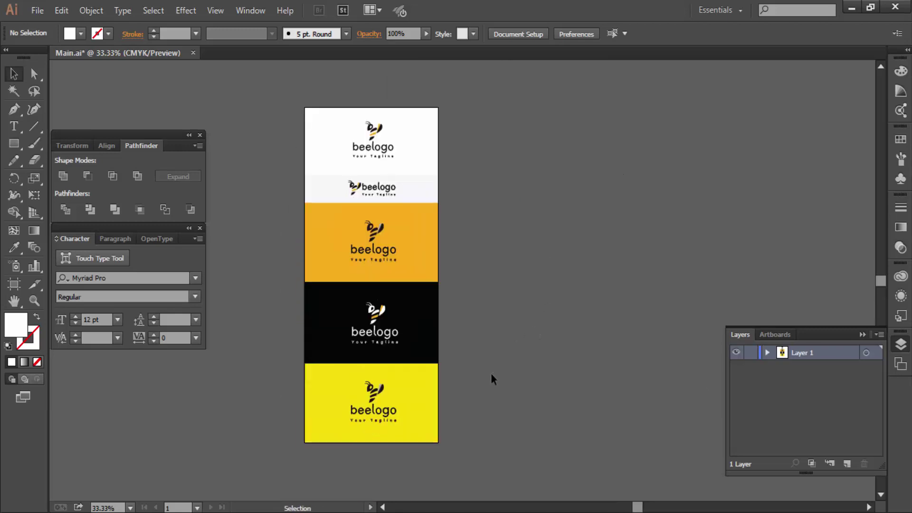
pyautogui.press('ctrl')
pyautogui.hotkey('ctrl', 'shift', 's')
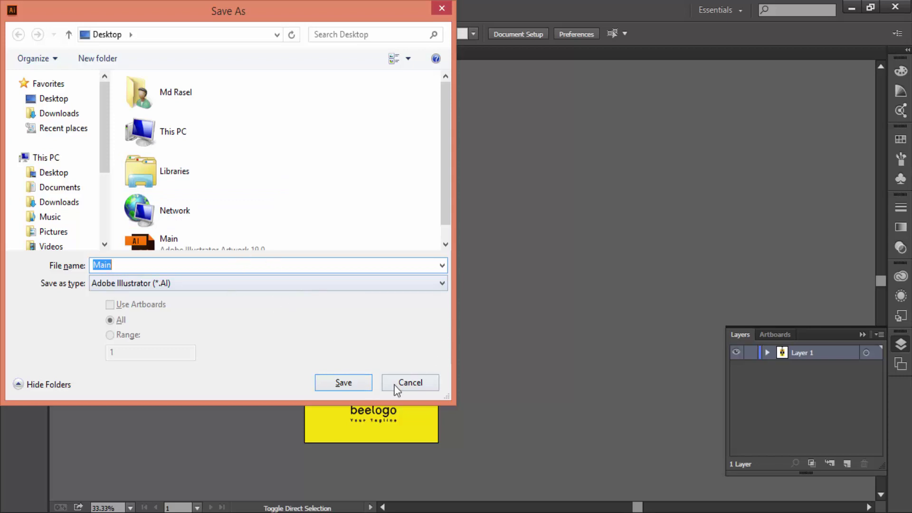
pyautogui.click(401, 383)
pyautogui.click(38, 10)
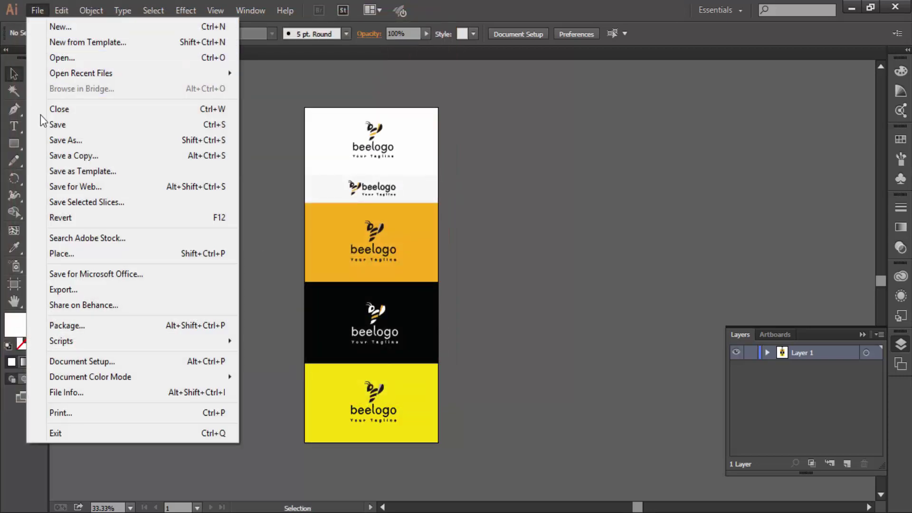
pyautogui.click(45, 124)
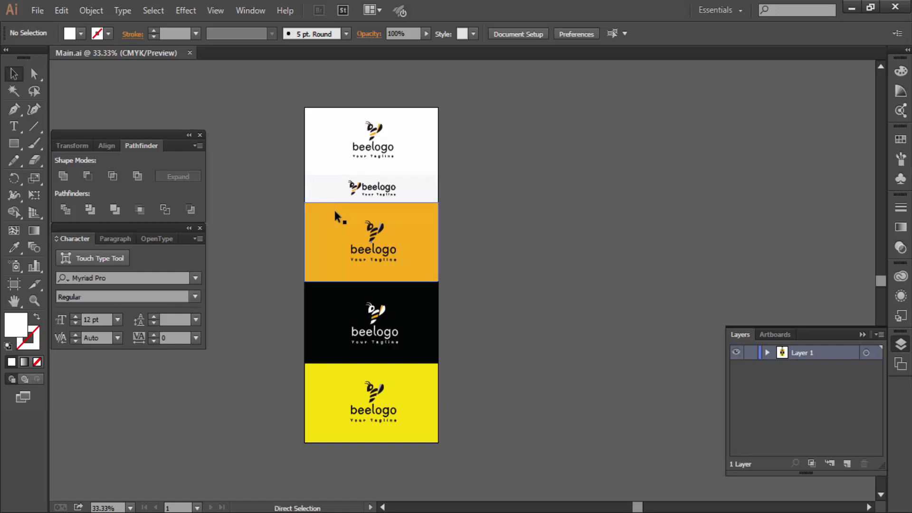
# - Save as Main.ai, replacing the existing file, with Illustrator CC compatibility
pyautogui.hotkey('ctrl', 'shift', 's')
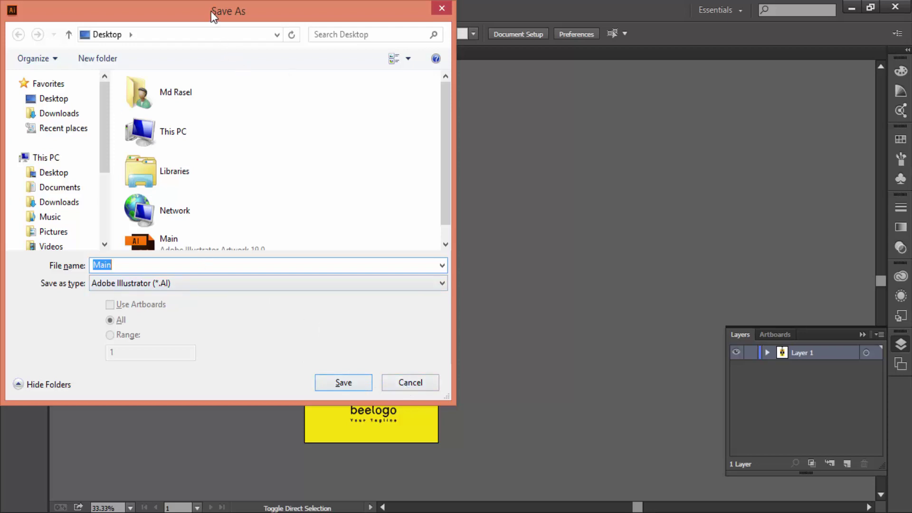
pyautogui.moveTo(211, 10); pyautogui.dragTo(357, 34)
pyautogui.click(264, 295)
pyautogui.press('Return')
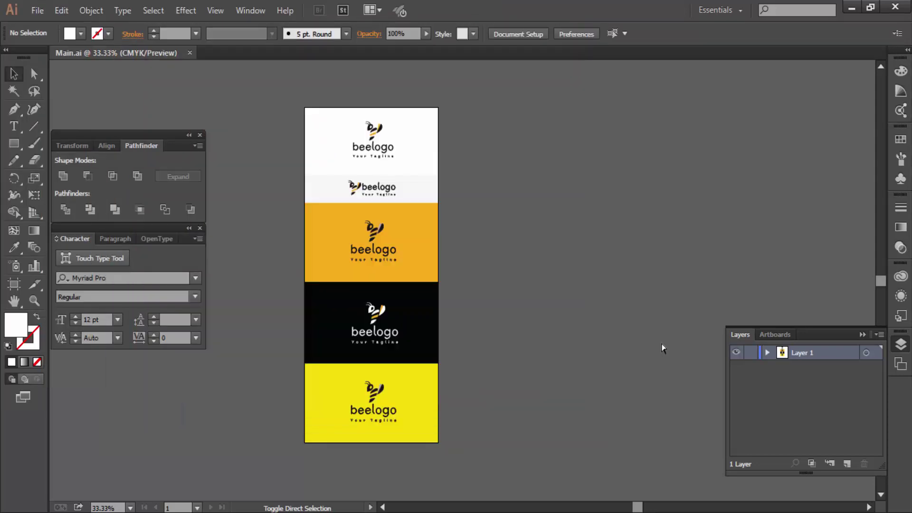
pyautogui.hotkey('ctrl', 'shift', 's')
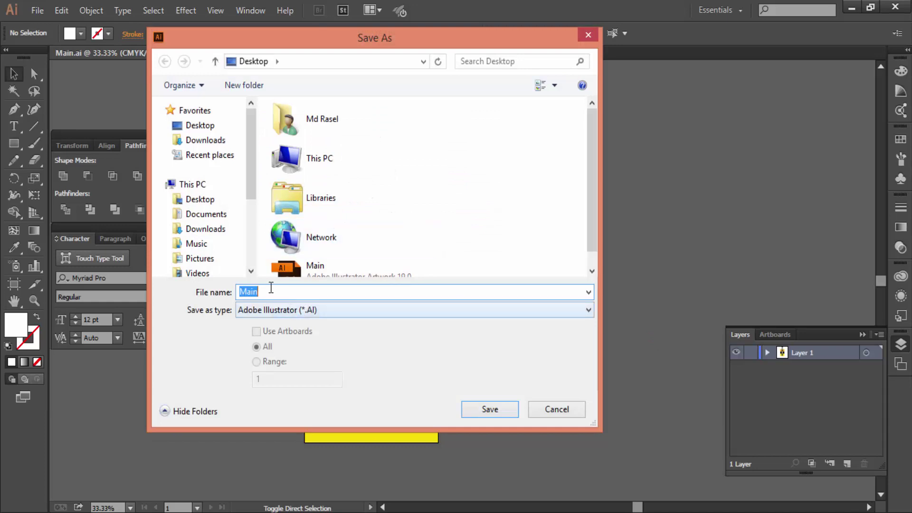
pyautogui.click(489, 409)
pyautogui.click(481, 318)
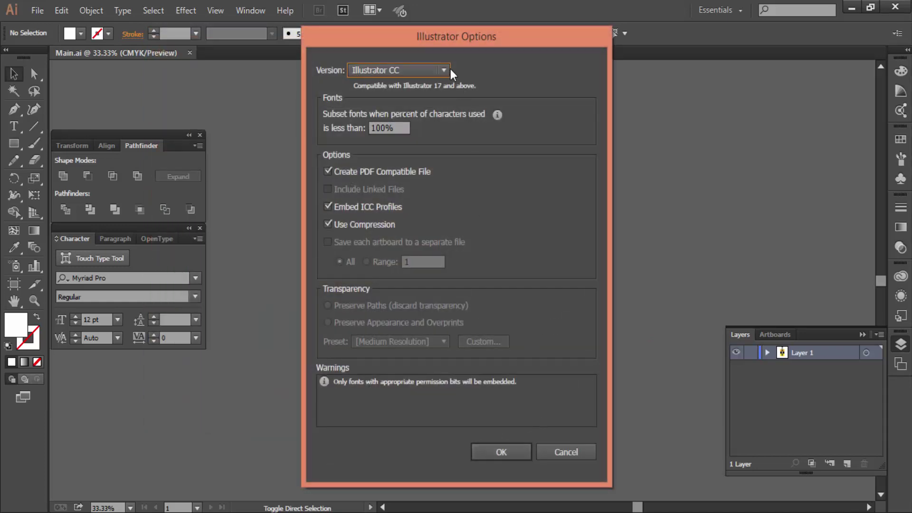
pyautogui.click(450, 70)
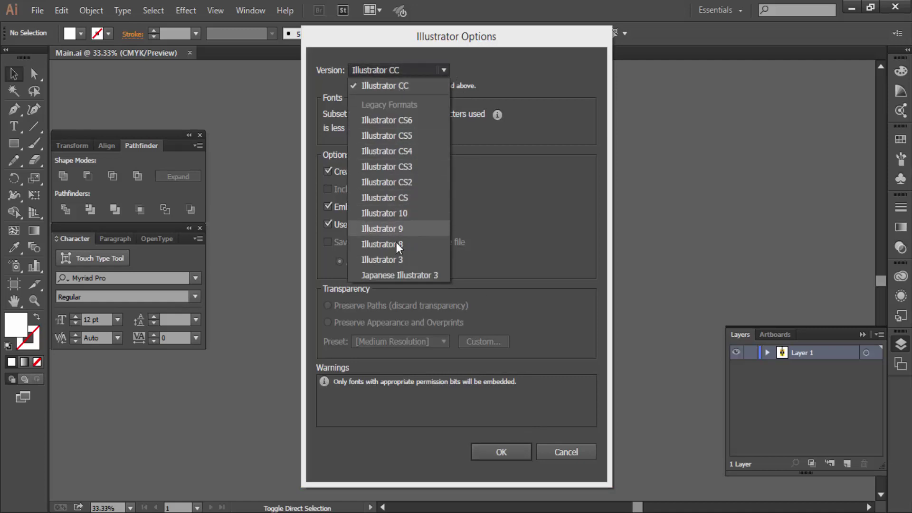
pyautogui.click(574, 161)
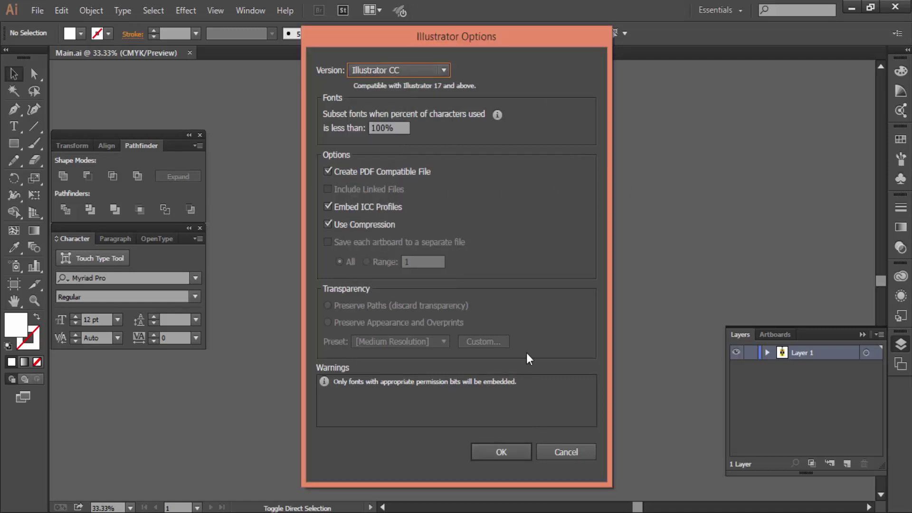
pyautogui.click(500, 453)
# - Save an Illustrator EPS copy named Main and minimize Illustrator
pyautogui.hotkey('ctrl', 'shift', 's')
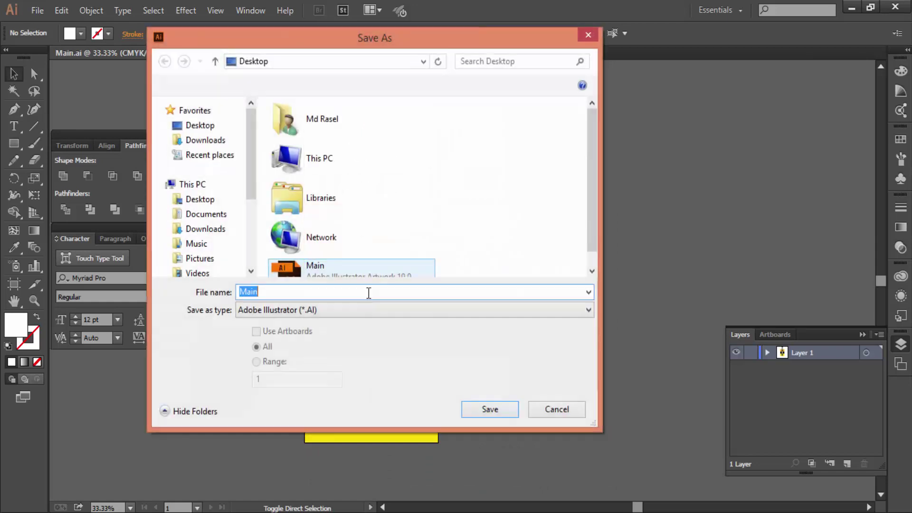
pyautogui.click(326, 310)
pyautogui.click(323, 345)
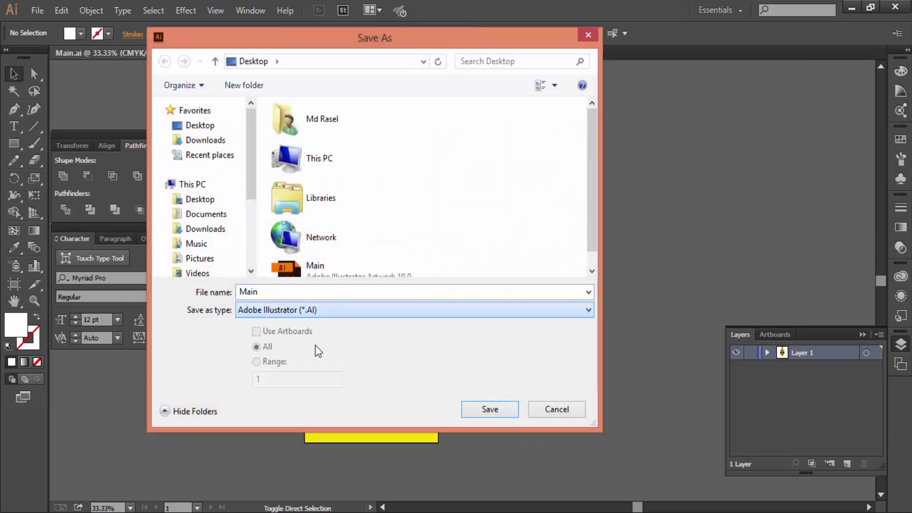
pyautogui.click(485, 411)
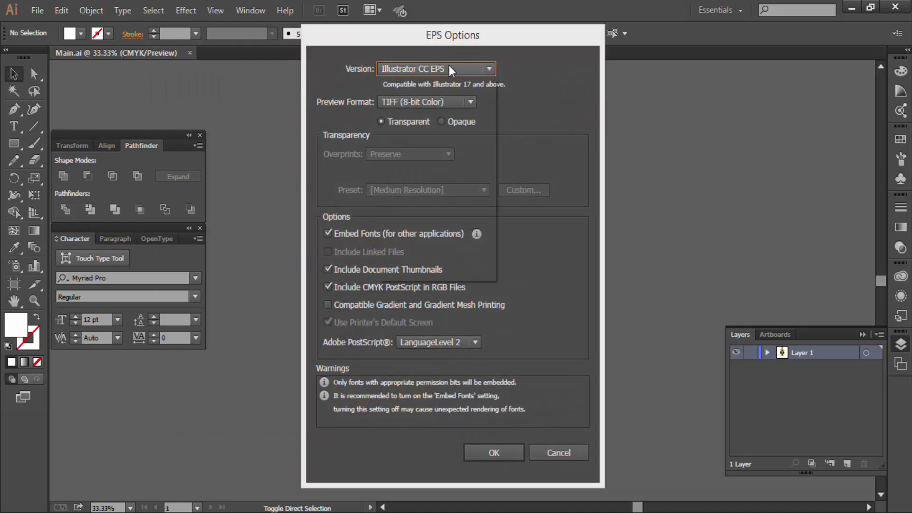
pyautogui.click(487, 454)
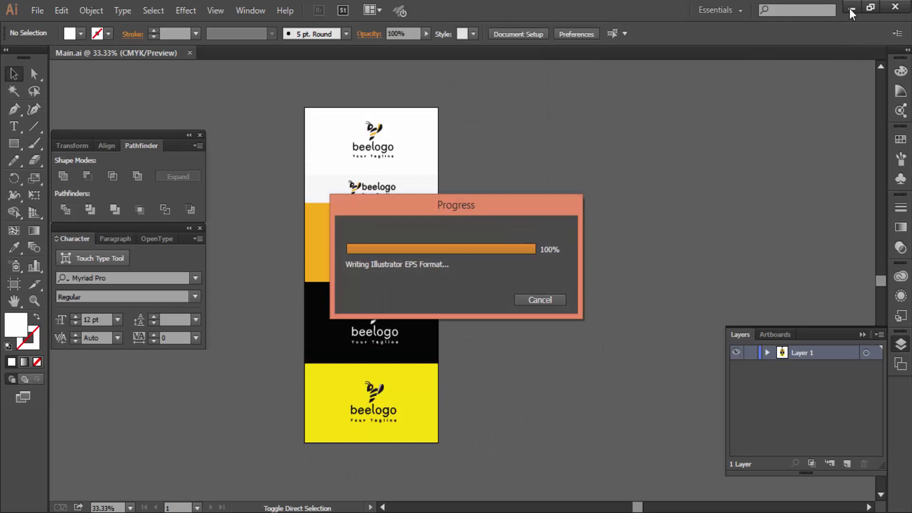
pyautogui.click(850, 10)
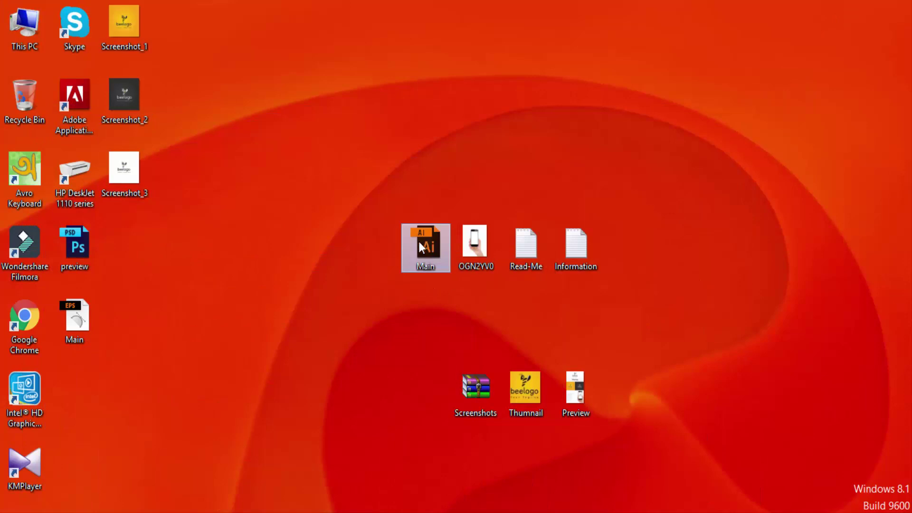
# - Compress Main.ai and Main.eps together into a zip archive named Main
pyautogui.moveTo(418, 245); pyautogui.dragTo(79, 375)
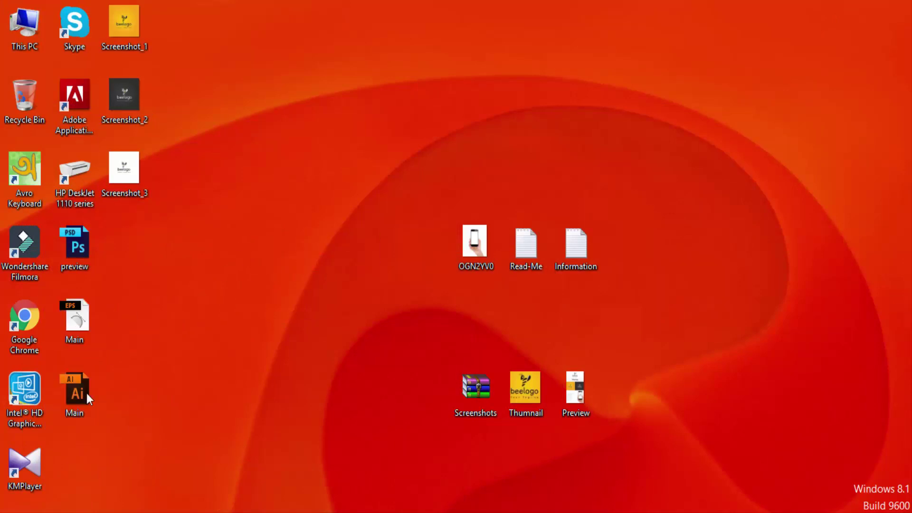
pyautogui.rightClick(73, 399)
pyautogui.moveTo(111, 281)
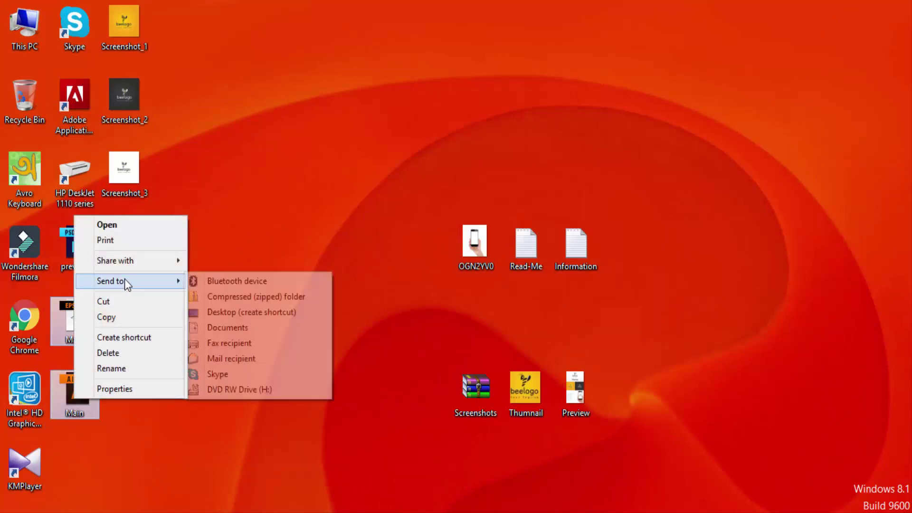
pyautogui.click(224, 297)
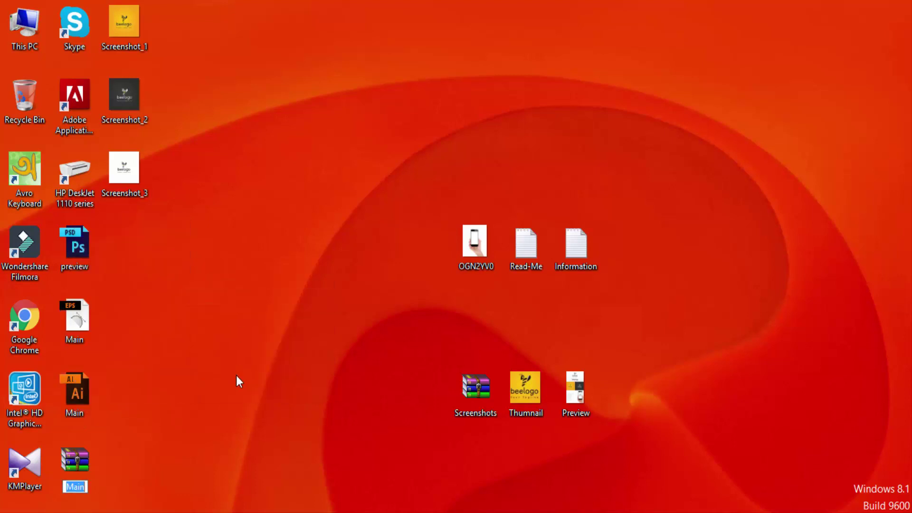
pyautogui.press('Return')
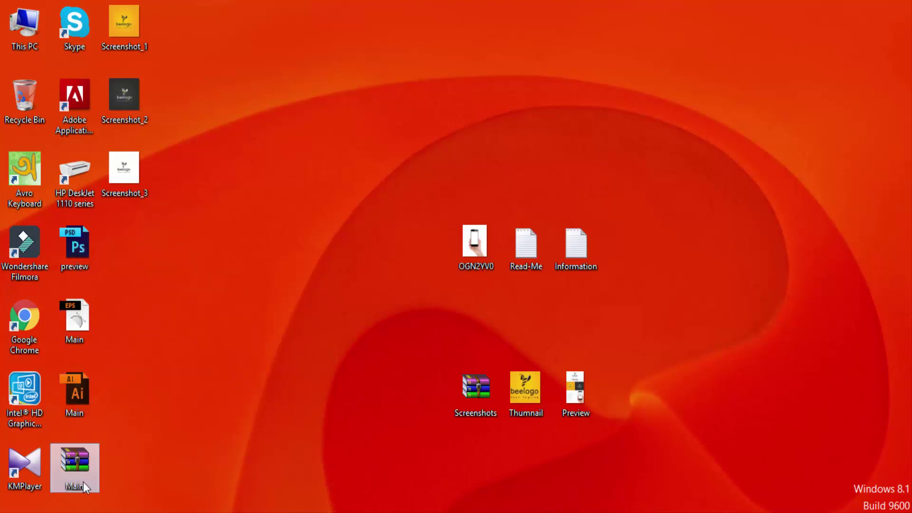
# - Place the Main zip beside Preview and select the four package files
pyautogui.moveTo(83, 482); pyautogui.dragTo(636, 404)
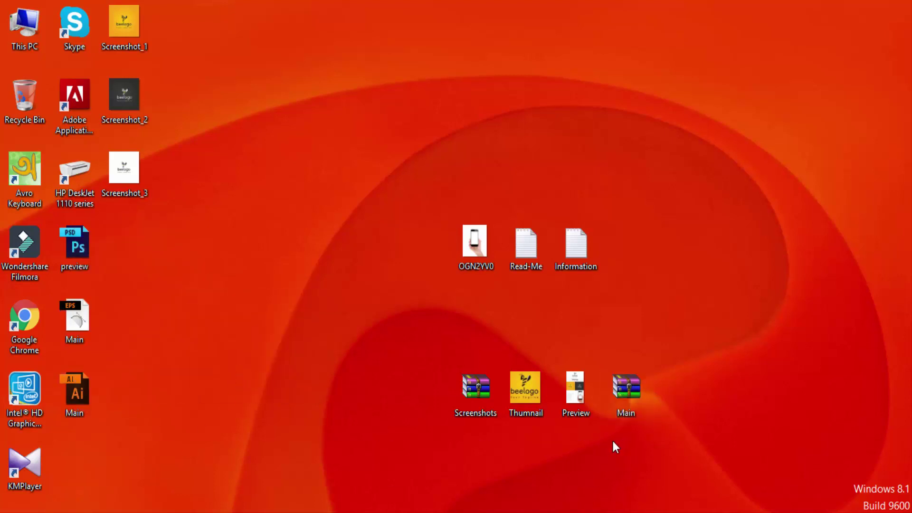
pyautogui.click(625, 394)
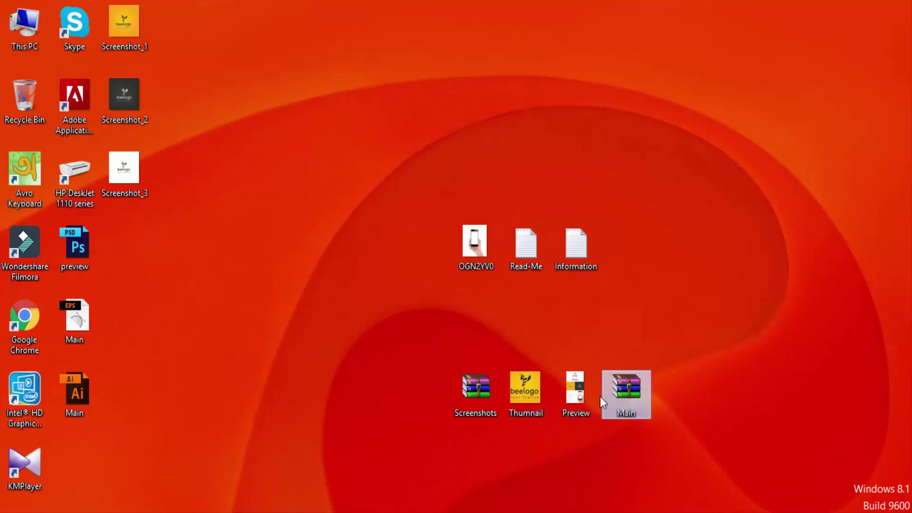
pyautogui.moveTo(658, 449); pyautogui.dragTo(450, 359)
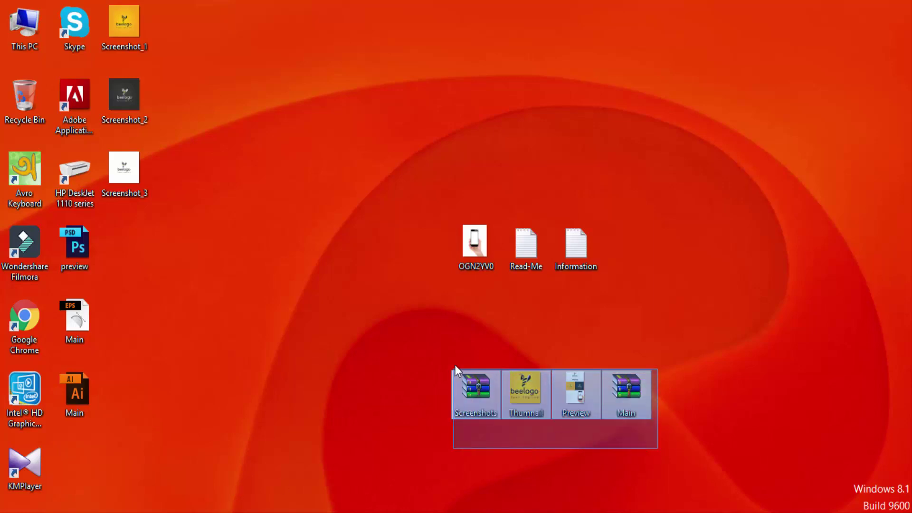
pyautogui.moveTo(432, 453); pyautogui.dragTo(706, 361)
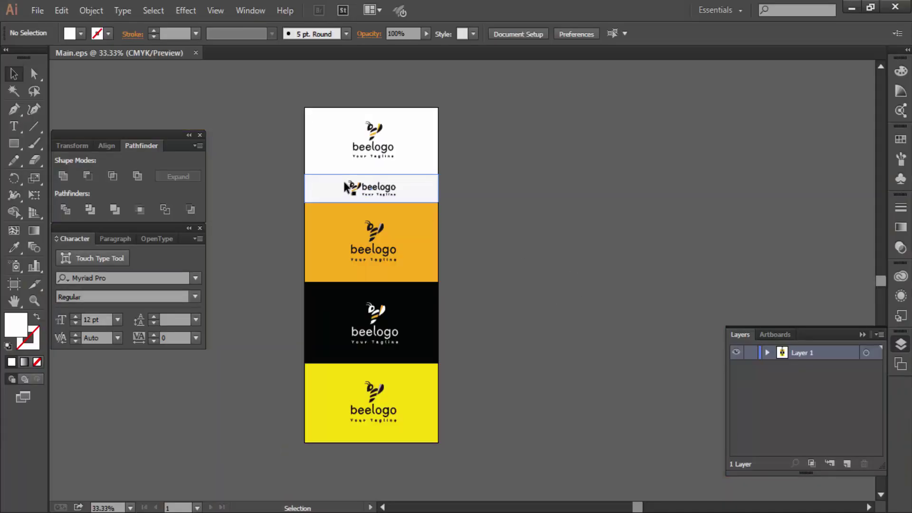
# - Select and deselect the Main.eps bee artwork to check it, then minimize Illustrator
pyautogui.hotkey('ctrl', 'a')
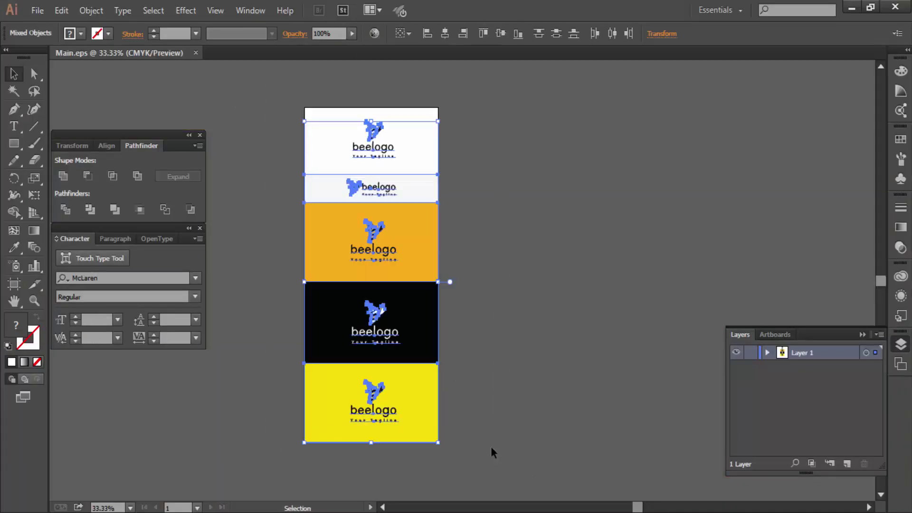
pyautogui.click(266, 92)
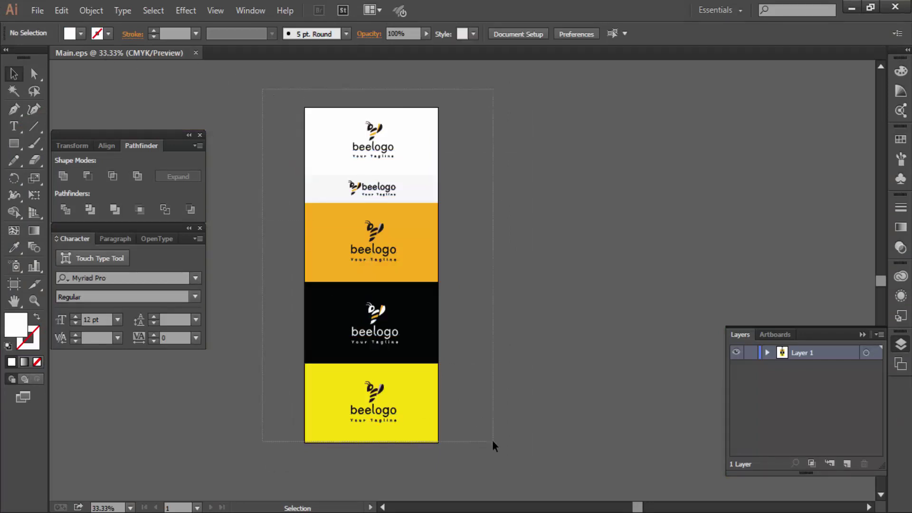
pyautogui.moveTo(351, 211); pyautogui.dragTo(493, 444)
pyautogui.click(842, 73)
pyautogui.click(851, 8)
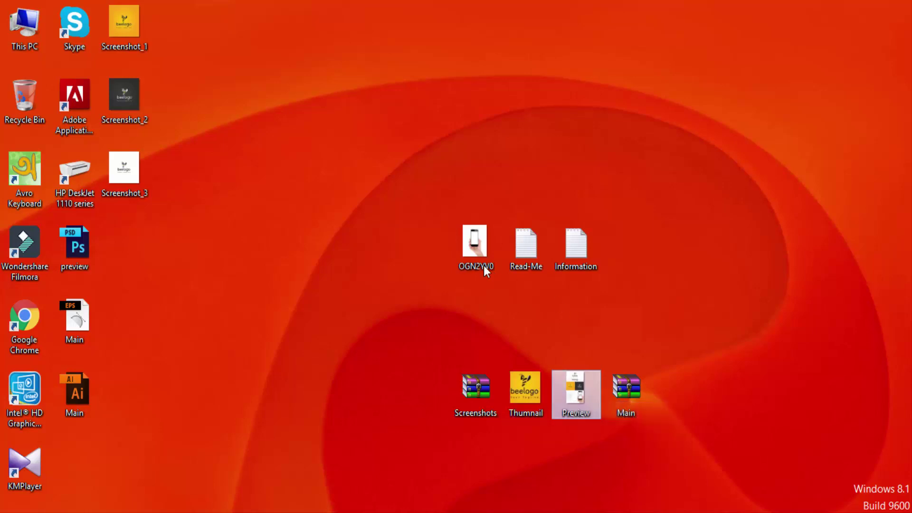
# - Check the Main, Thumnail and Preview files on the desktop
pyautogui.click(78, 381)
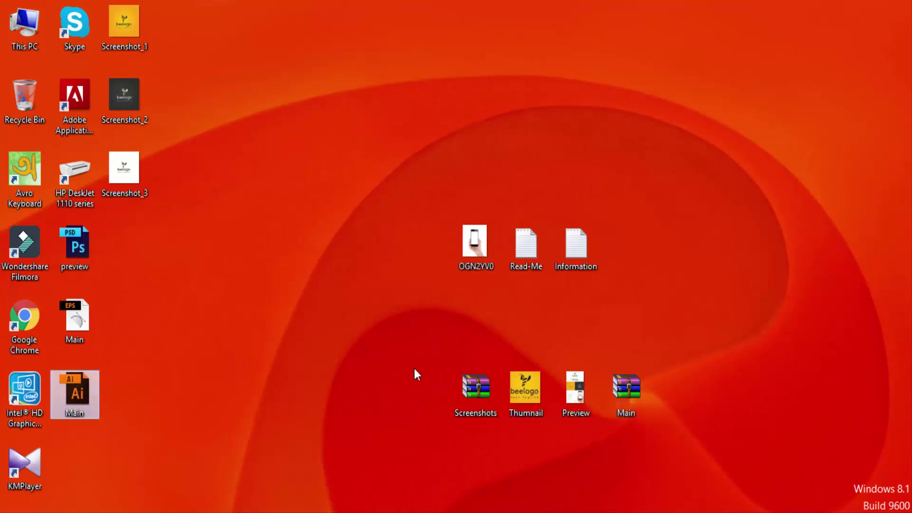
pyautogui.click(535, 385)
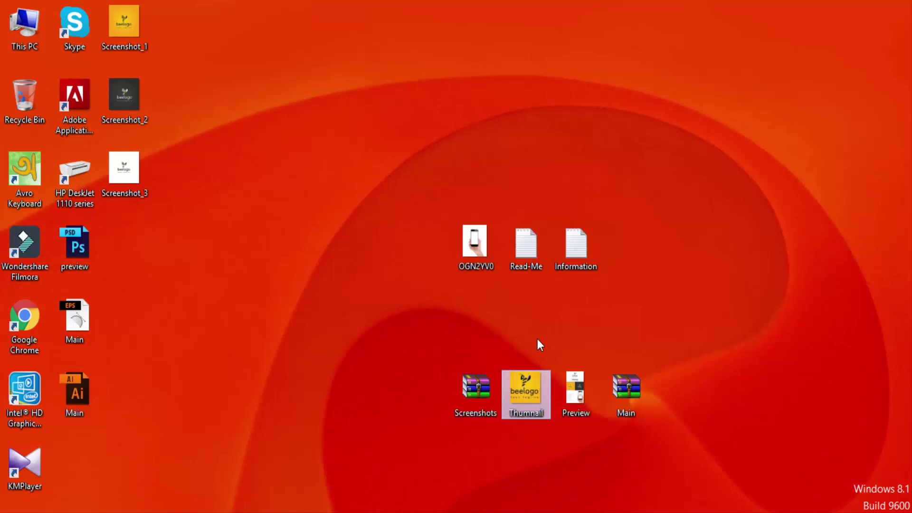
pyautogui.click(476, 424)
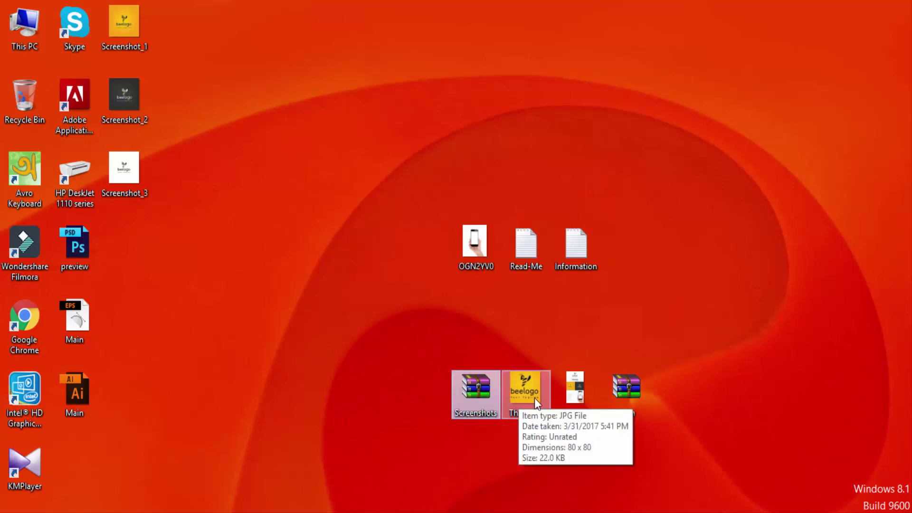
pyautogui.click(540, 353)
pyautogui.moveTo(516, 337); pyautogui.dragTo(572, 426)
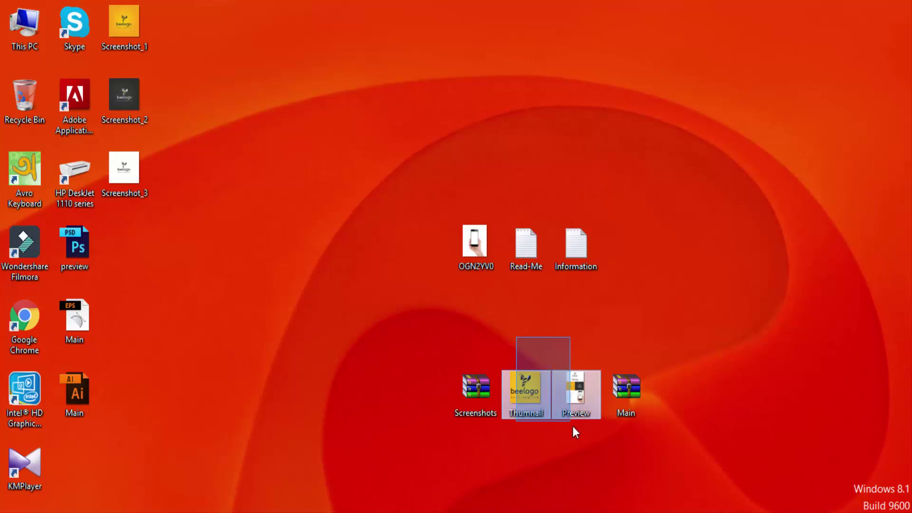
pyautogui.click(594, 458)
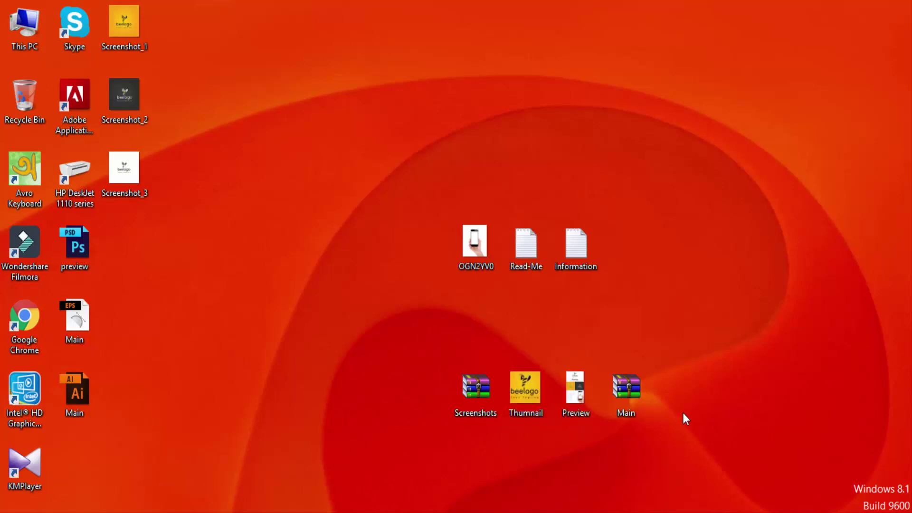
# - Add Read-Me.txt to the Main.zip archive in WinRAR and close the archive
pyautogui.doubleClick(630, 391)
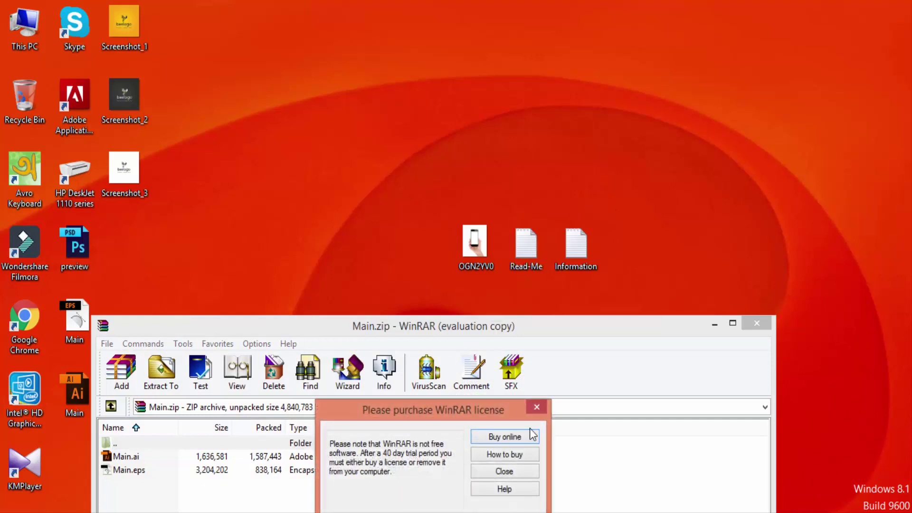
pyautogui.click(504, 471)
pyautogui.hotkey('alt', 'a')
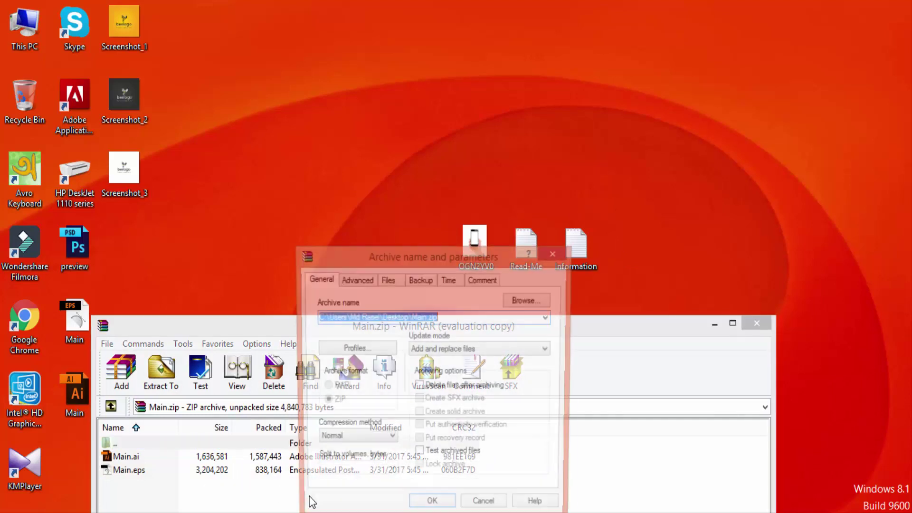
pyautogui.click(441, 508)
pyautogui.moveTo(379, 322)
pyautogui.mouseDown()
pyautogui.moveTo(380, 292)
pyautogui.moveTo(325, 195)
pyautogui.mouseUp()
pyautogui.hotkey('alt', 'F4')
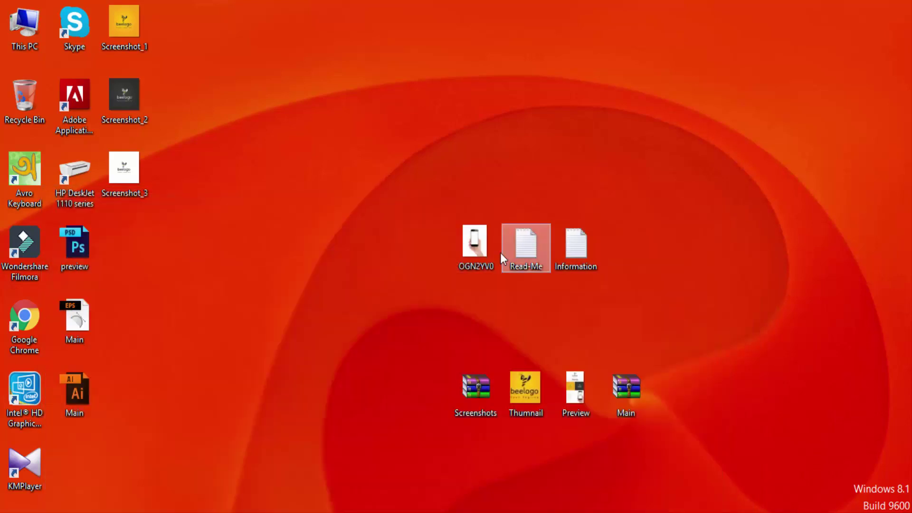
pyautogui.doubleClick(522, 249)
# - Maximize the Read-Me note and review its thank-you lines and font download link
pyautogui.doubleClick(472, 130)
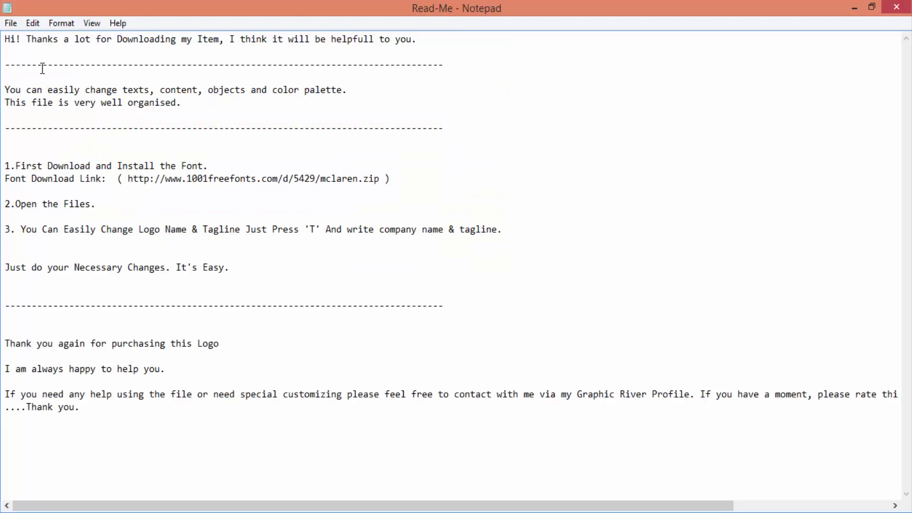
pyautogui.moveTo(434, 436)
pyautogui.mouseDown()
pyautogui.moveTo(5, 342)
pyautogui.moveTo(98, 420)
pyautogui.mouseUp()
pyautogui.moveTo(128, 178)
pyautogui.mouseDown()
pyautogui.moveTo(365, 171)
pyautogui.moveTo(380, 183)
pyautogui.mouseUp()
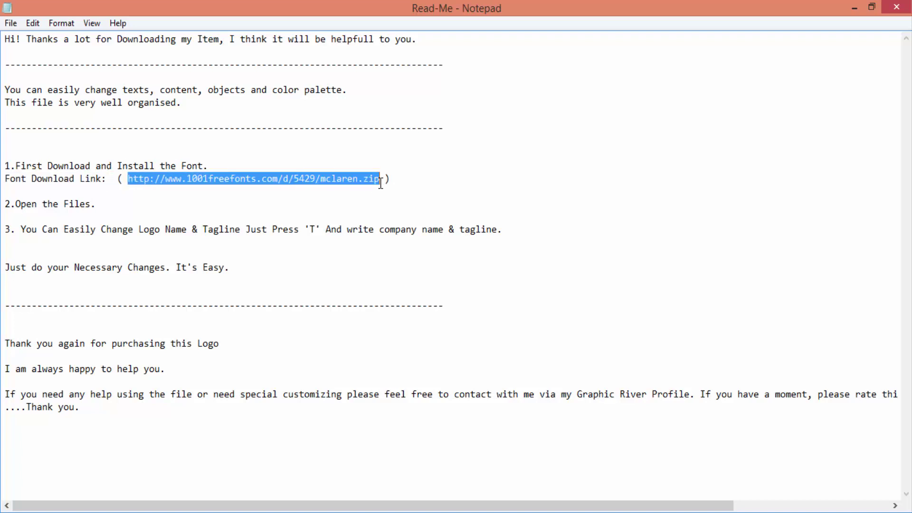
pyautogui.doubleClick(255, 182)
pyautogui.moveTo(127, 179); pyautogui.dragTo(379, 179)
# - Review the step 3 name-change instruction and the closing rating request, then close Read-Me
pyautogui.click(39, 203)
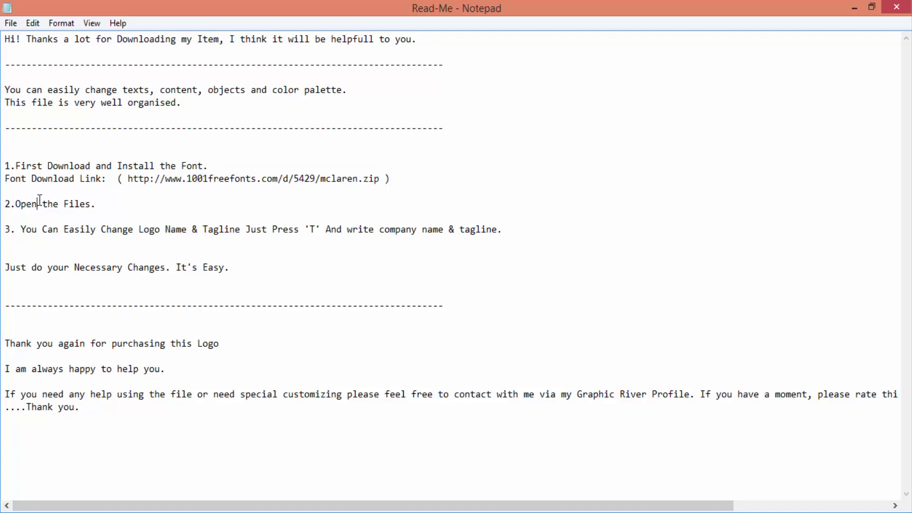
pyautogui.moveTo(32, 230)
pyautogui.mouseDown()
pyautogui.moveTo(265, 218)
pyautogui.moveTo(326, 230)
pyautogui.mouseUp()
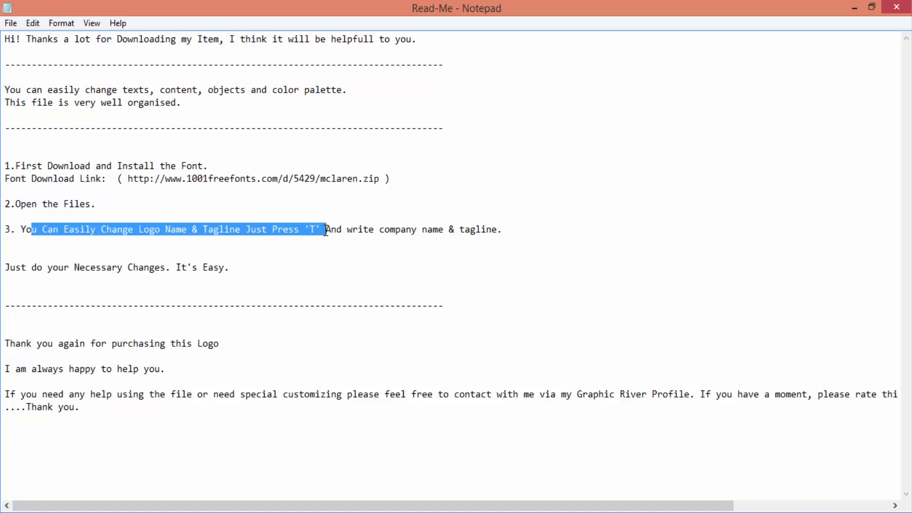
pyautogui.click(320, 231)
pyautogui.click(437, 230)
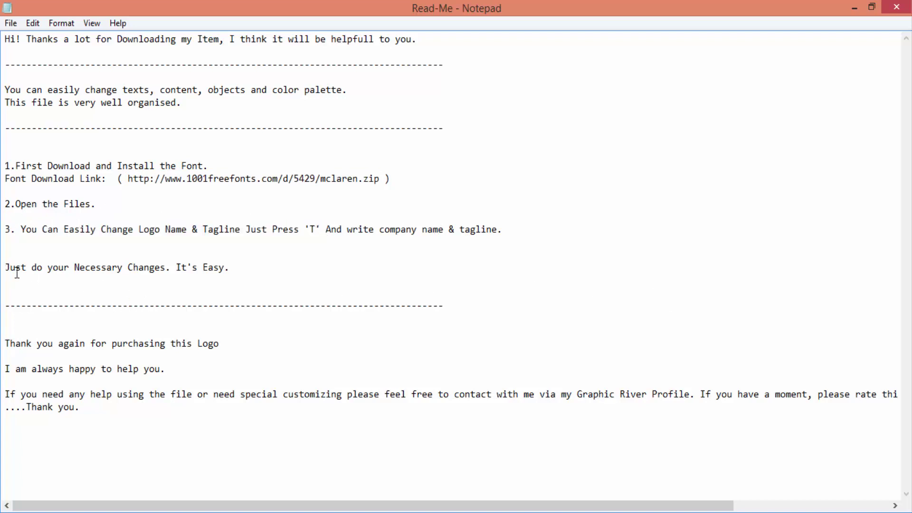
pyautogui.moveTo(20, 343); pyautogui.dragTo(170, 382)
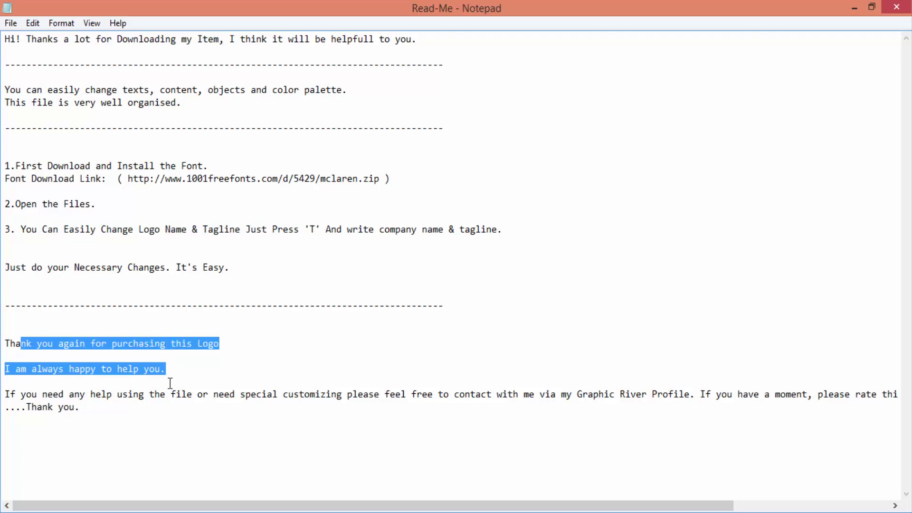
pyautogui.click(138, 409)
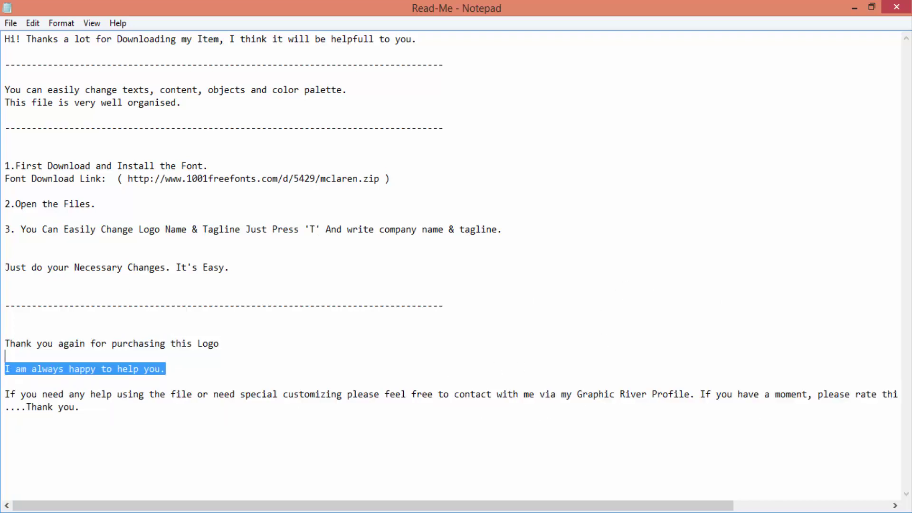
pyautogui.moveTo(796, 394); pyautogui.dragTo(861, 446)
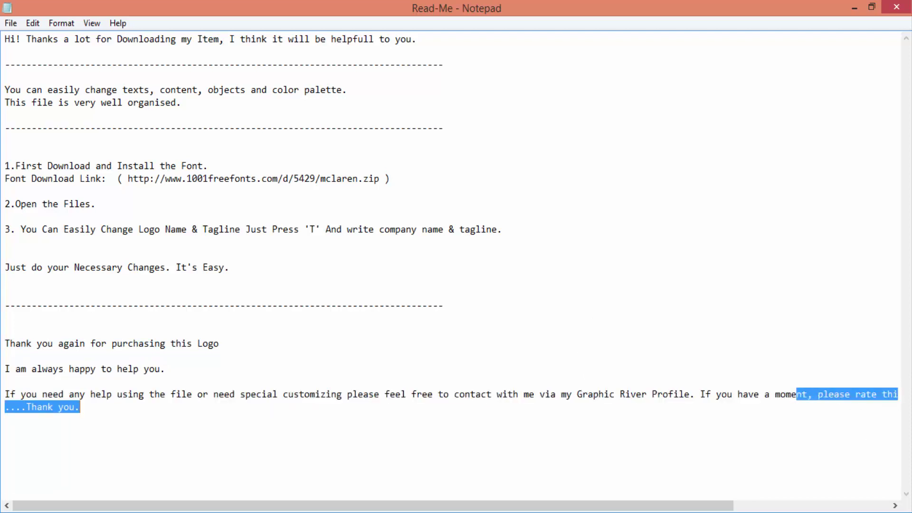
pyautogui.moveTo(513, 505); pyautogui.dragTo(670, 506)
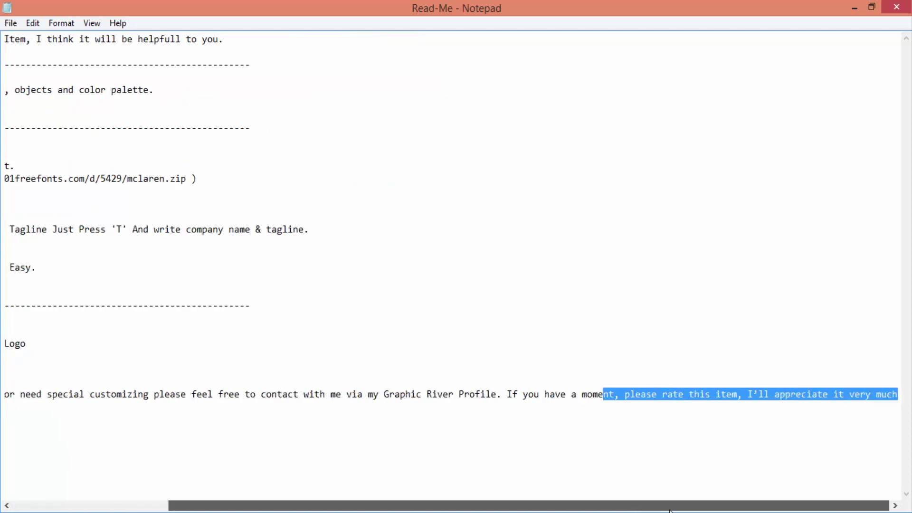
pyautogui.click(896, 7)
# - Review Information.txt's features, CMYK and font lines, then close it
pyautogui.doubleClick(584, 252)
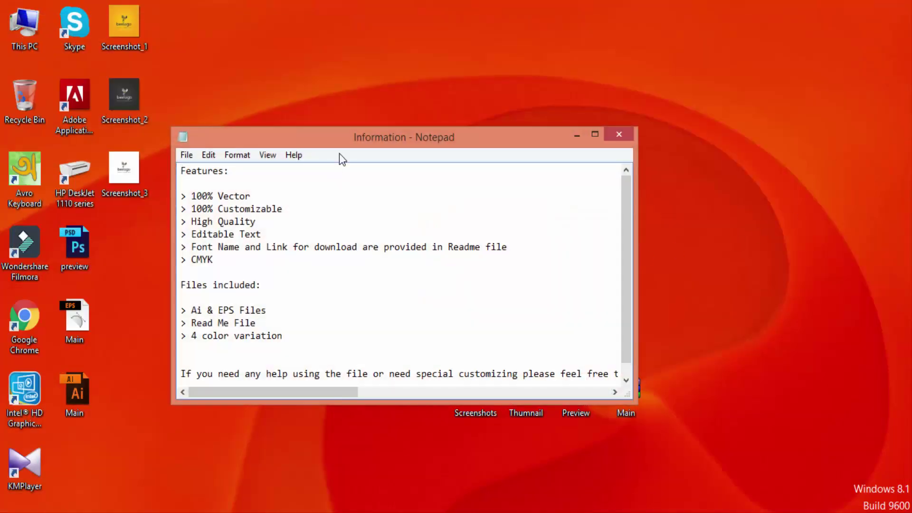
pyautogui.doubleClick(336, 135)
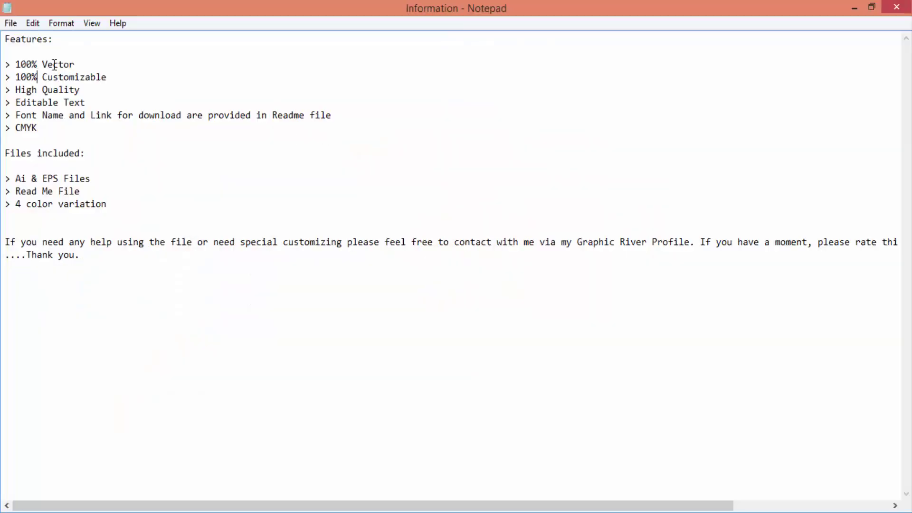
pyautogui.click(54, 64)
pyautogui.doubleClick(61, 78)
pyautogui.click(38, 90)
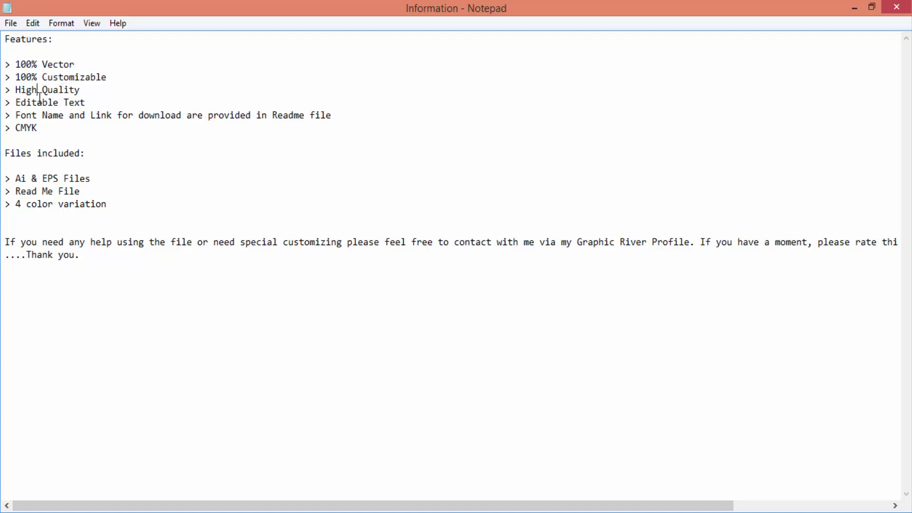
pyautogui.doubleClick(32, 127)
pyautogui.click(82, 115)
pyautogui.moveTo(16, 117); pyautogui.dragTo(352, 110)
pyautogui.click(352, 111)
pyautogui.moveTo(611, 4); pyautogui.dragTo(588, 64)
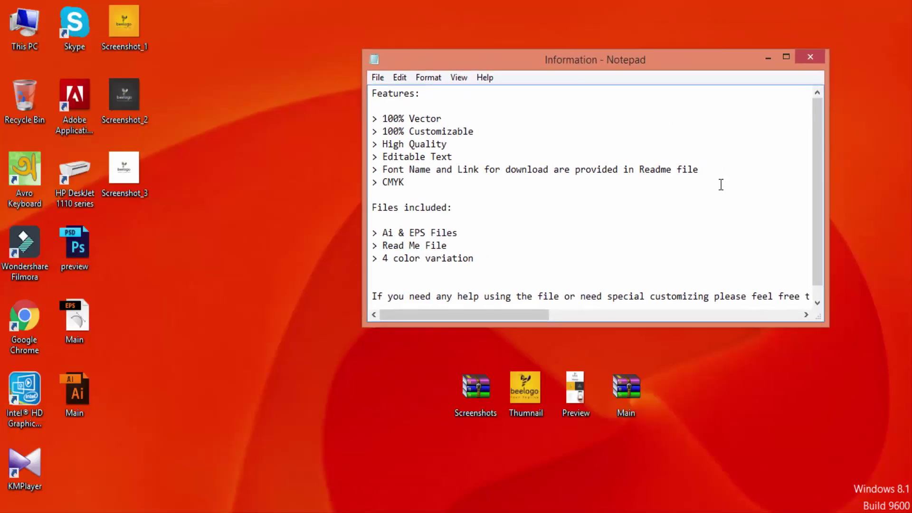
pyautogui.click(810, 57)
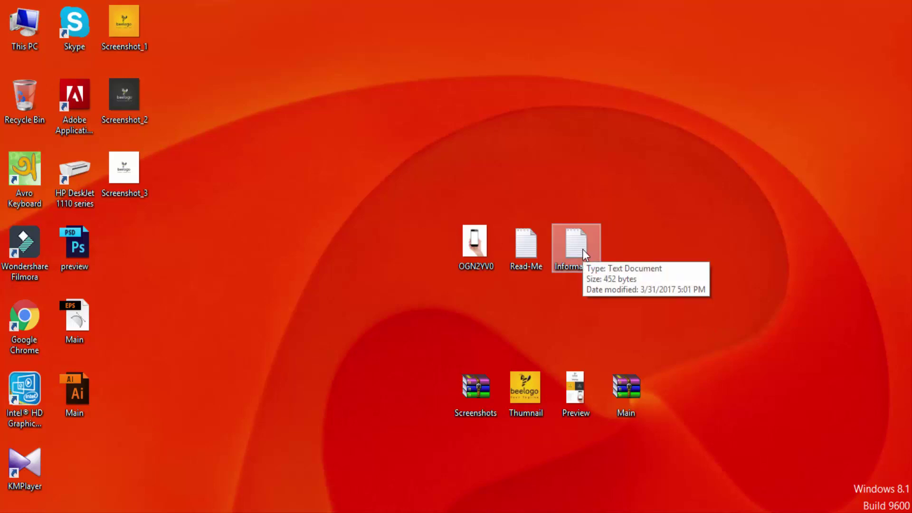
pyautogui.moveTo(731, 362); pyautogui.dragTo(450, 419)
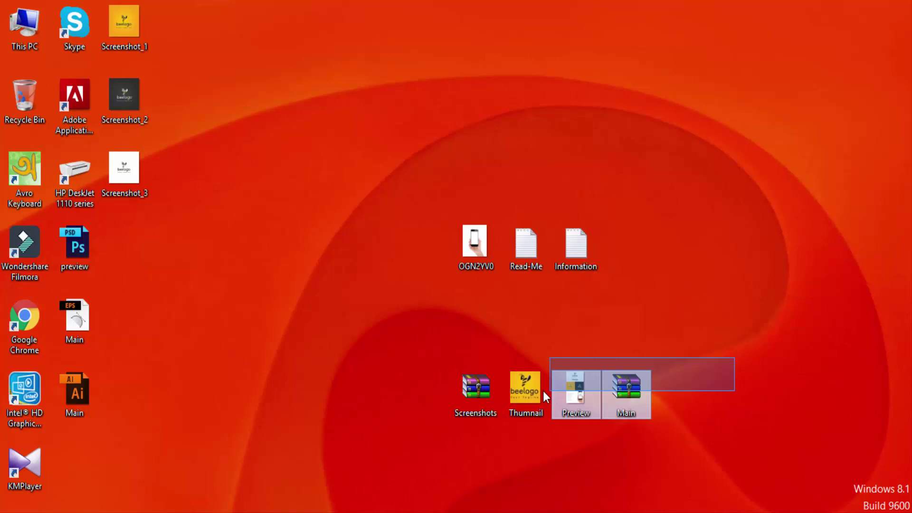
# - Start a GraphicRiver item upload with Logo Templates as the category
pyautogui.click(669, 415)
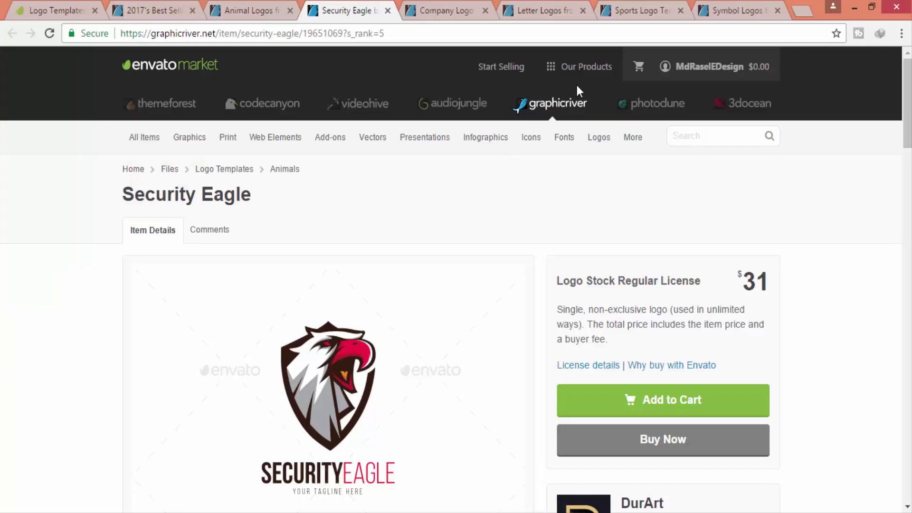
pyautogui.moveTo(708, 66)
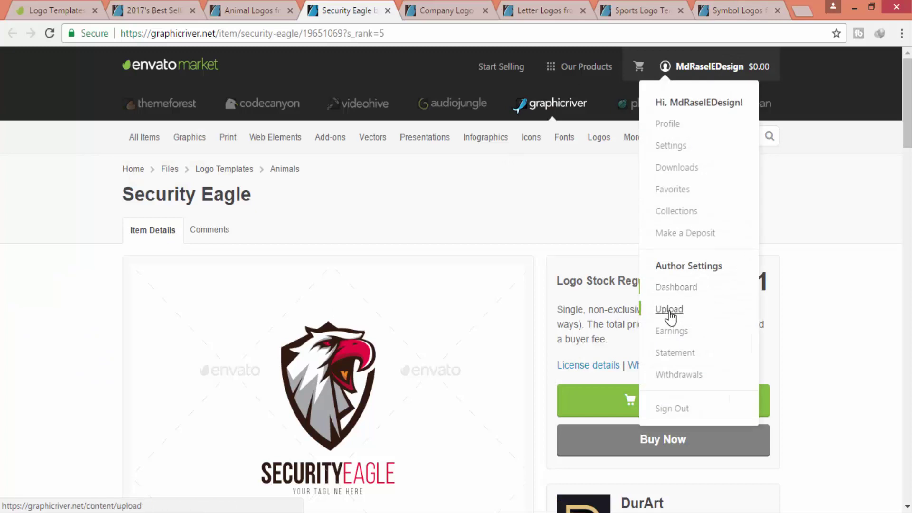
pyautogui.click(670, 312)
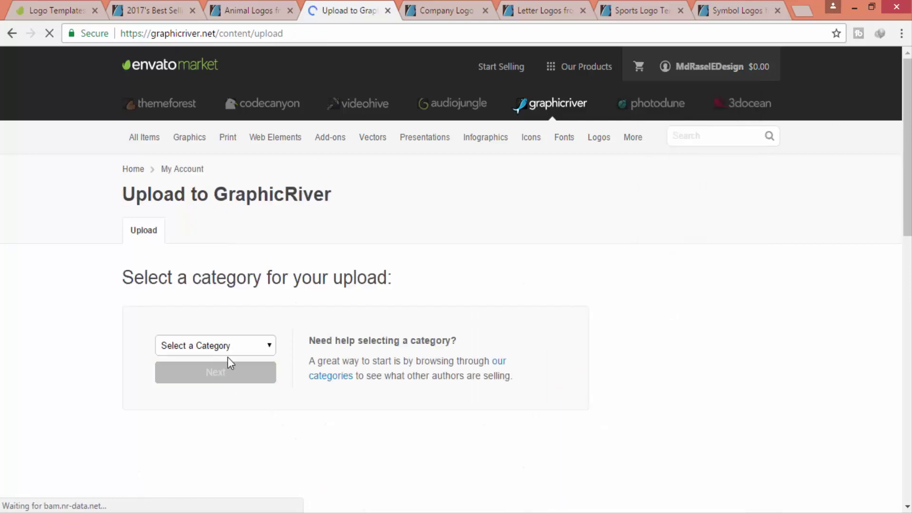
pyautogui.click(228, 353)
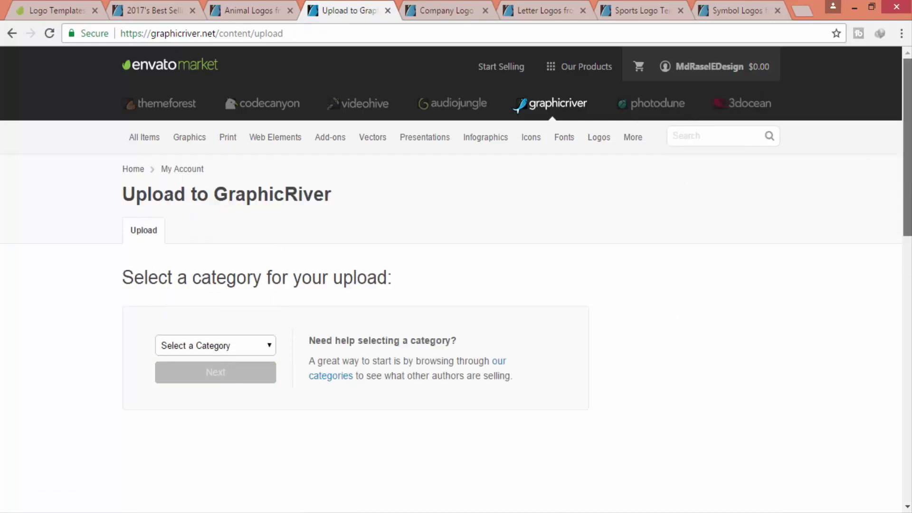
pyautogui.scroll(-3, 897, 199)
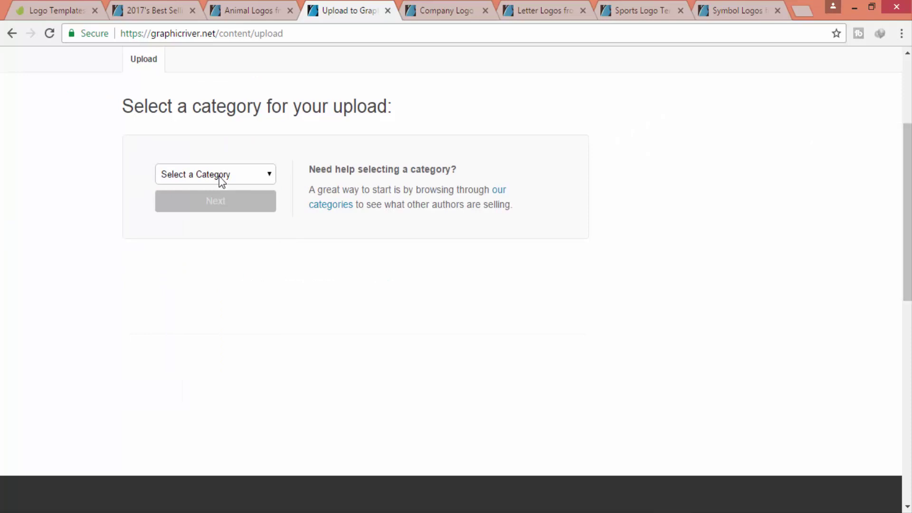
pyautogui.click(255, 176)
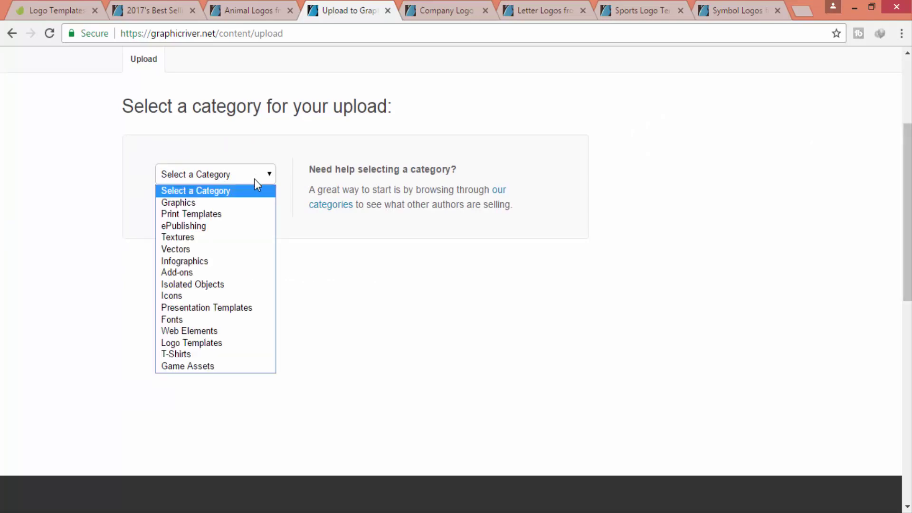
pyautogui.click(184, 340)
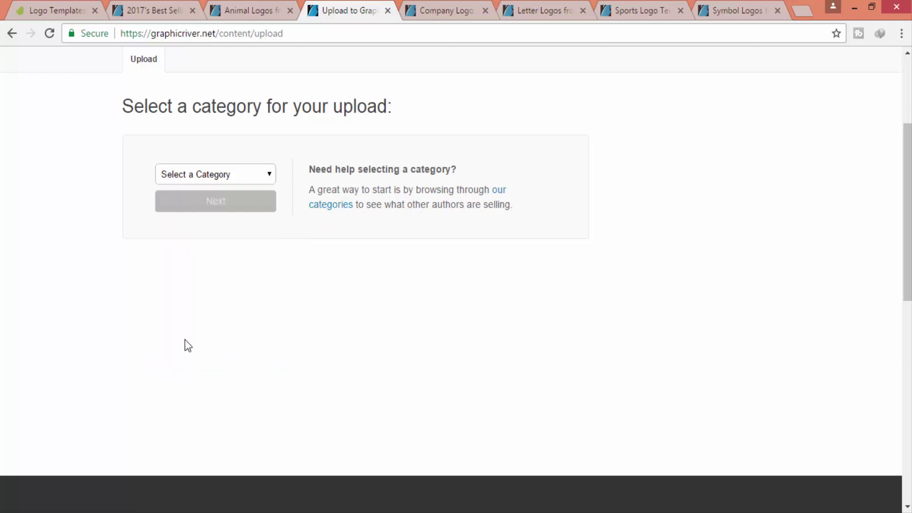
pyautogui.click(245, 207)
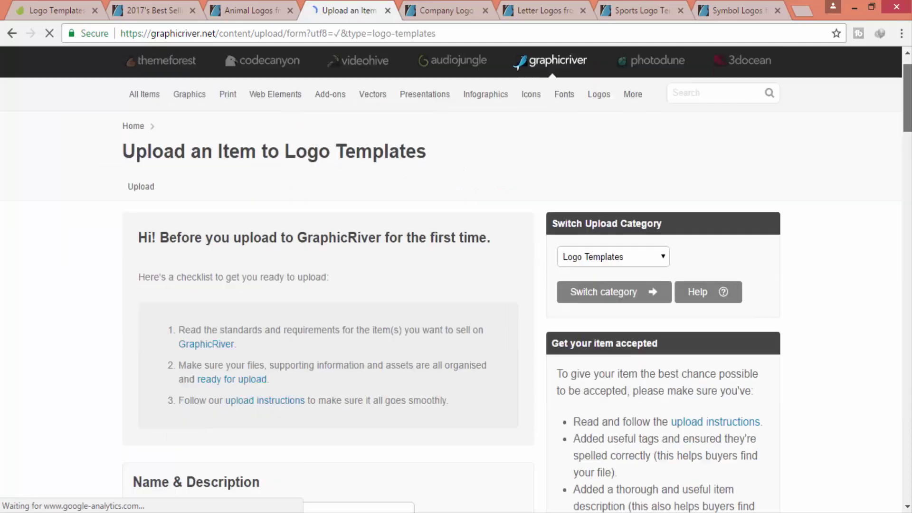
# - Copy the text 'bee logo' from the Notepad note
pyautogui.scroll(-6, 456, 280)
pyautogui.scroll(2, 456, 280)
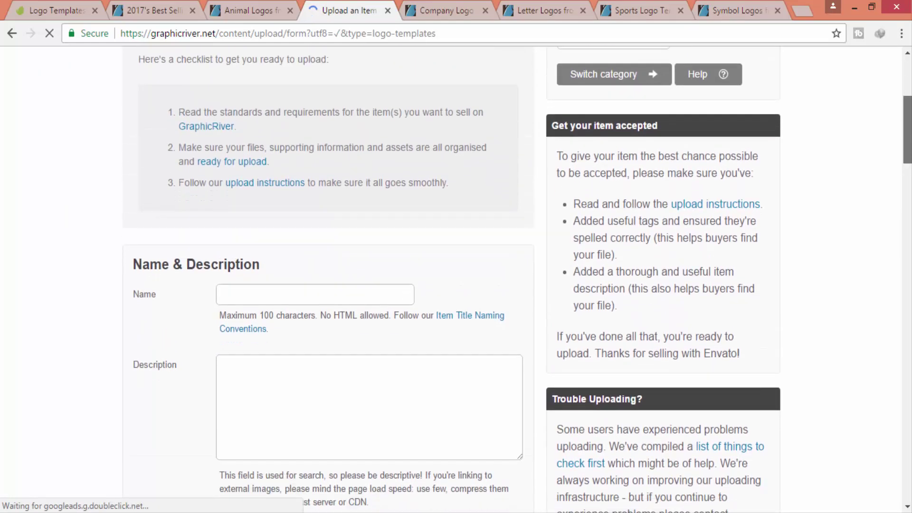
pyautogui.scroll(-4, 909, 180)
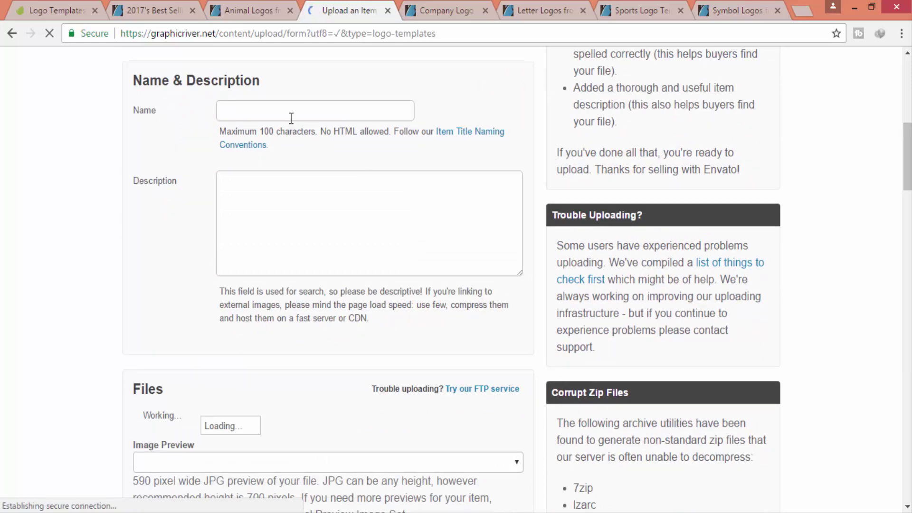
pyautogui.hotkey('alt', 'Tab')
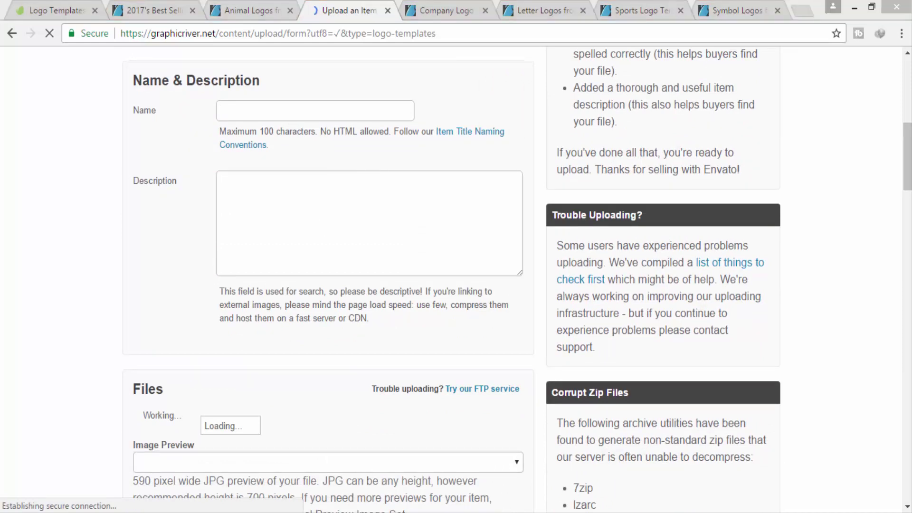
pyautogui.moveTo(426, 95); pyautogui.dragTo(370, 94)
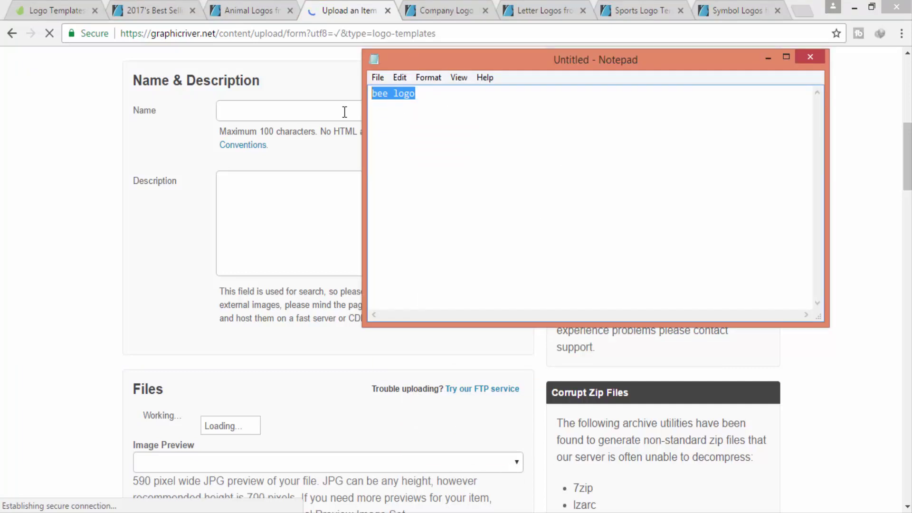
pyautogui.rightClick(397, 101)
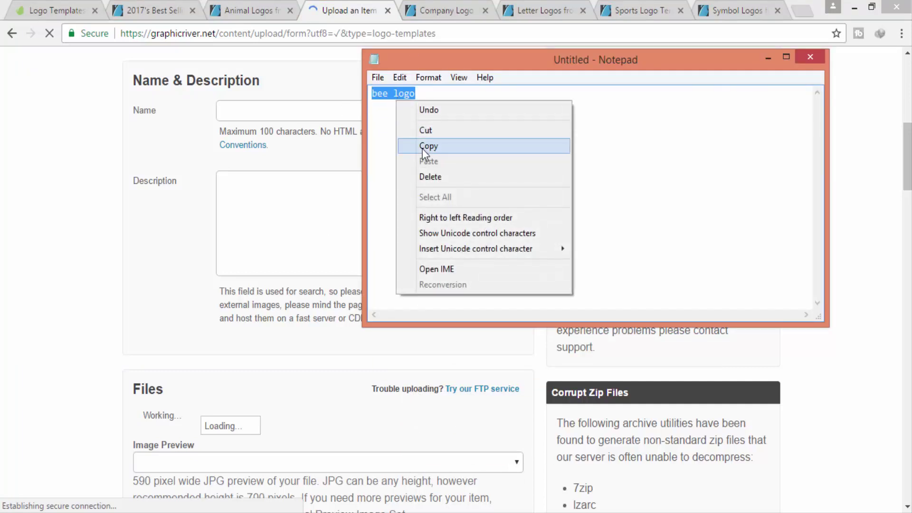
pyautogui.click(422, 147)
# - Paste 'bee logo' into the upload form's Name field
pyautogui.click(294, 114)
pyautogui.rightClick(293, 114)
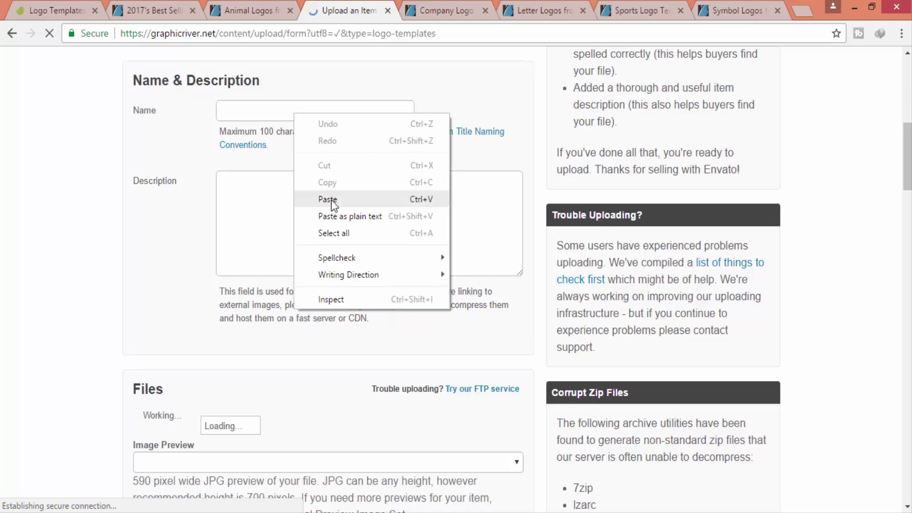
pyautogui.click(331, 200)
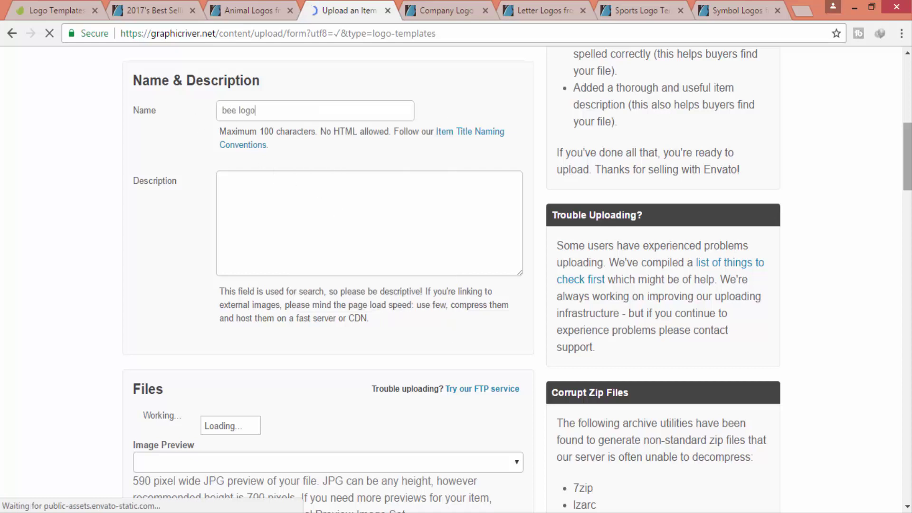
pyautogui.scroll(-2, 246, 411)
pyautogui.scroll(2, 246, 412)
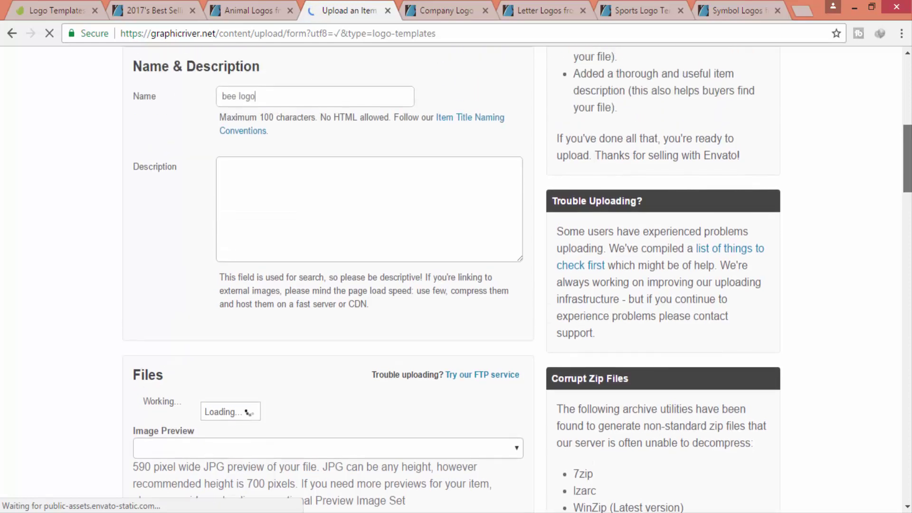
pyautogui.scroll(-5, 327, 285)
pyautogui.scroll(4, 328, 285)
pyautogui.scroll(3, 327, 284)
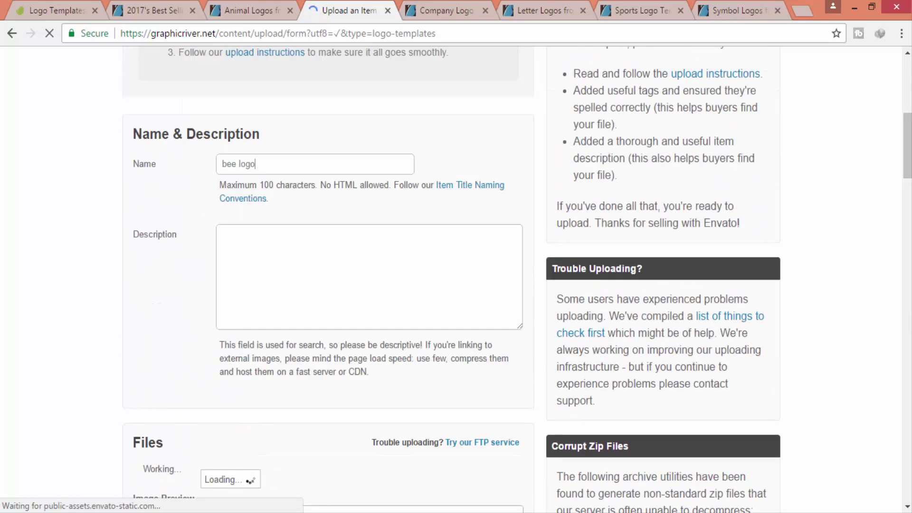
# - Copy the entire text of Information.txt in Notepad
pyautogui.click(854, 7)
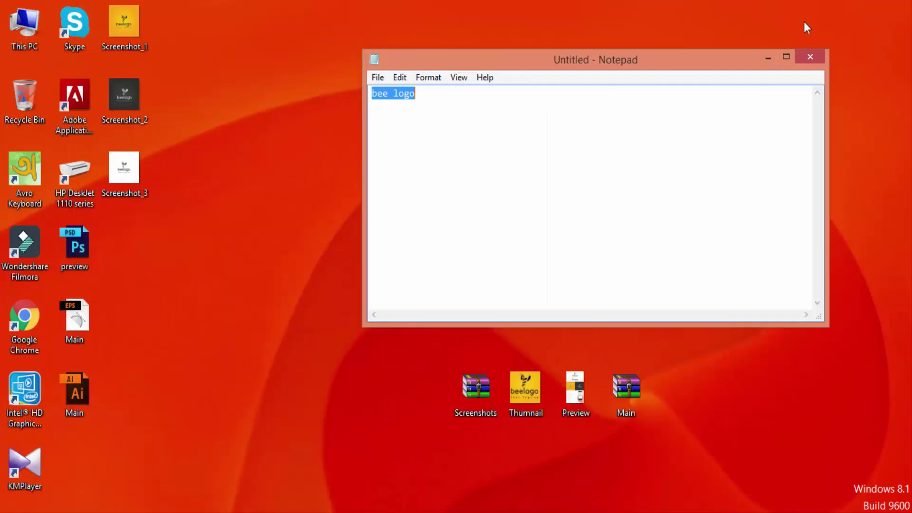
pyautogui.click(767, 58)
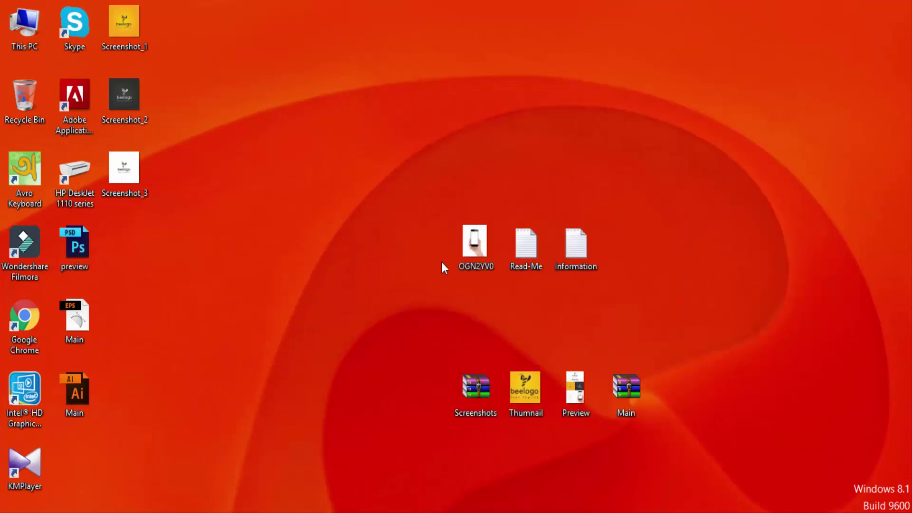
pyautogui.doubleClick(587, 242)
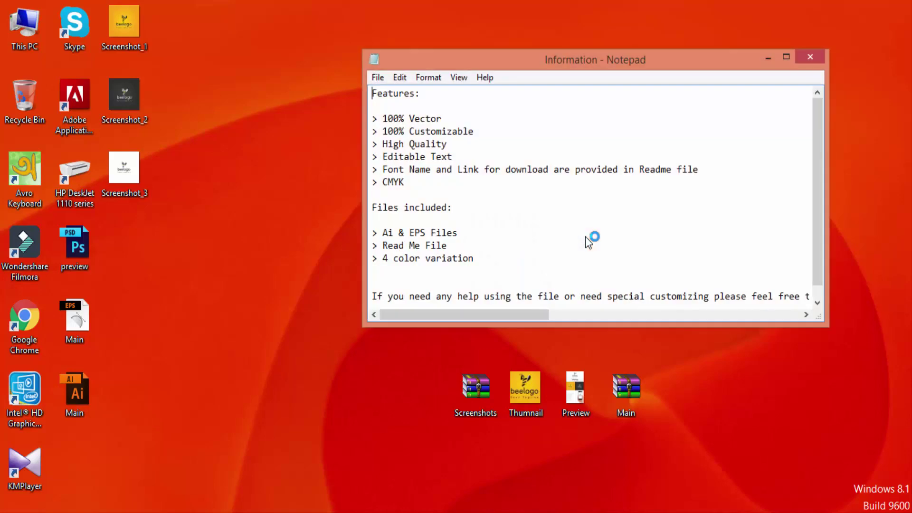
pyautogui.doubleClick(590, 55)
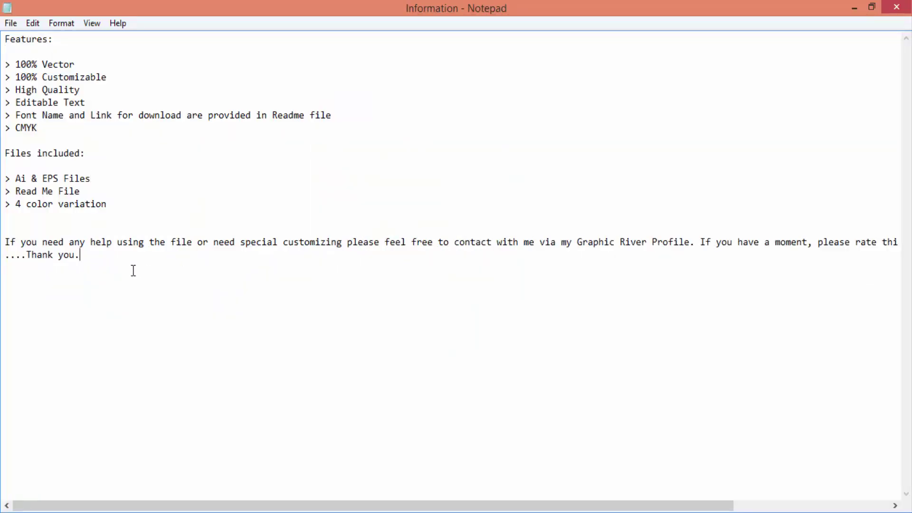
pyautogui.hotkey('ctrl', 'a')
pyautogui.rightClick(47, 73)
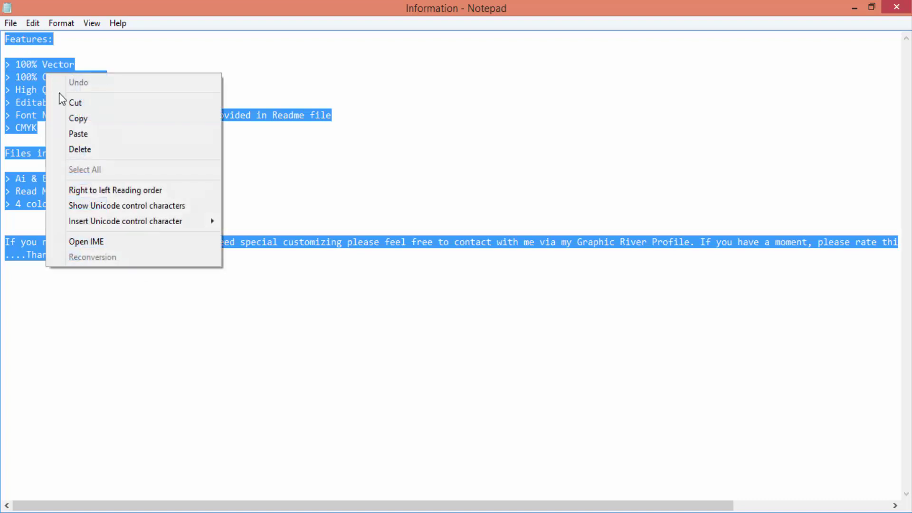
pyautogui.click(82, 122)
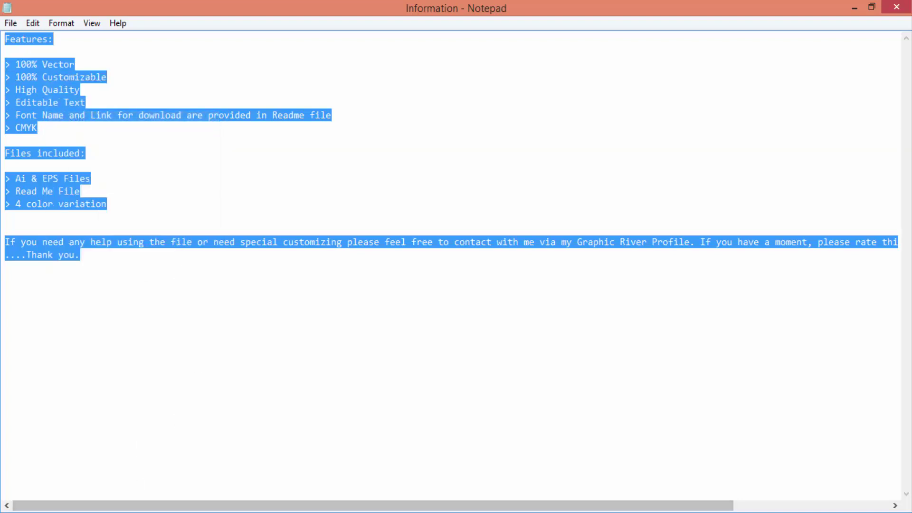
# - Paste the Information text into the upload form's Description field
pyautogui.click(138, 451)
pyautogui.click(310, 254)
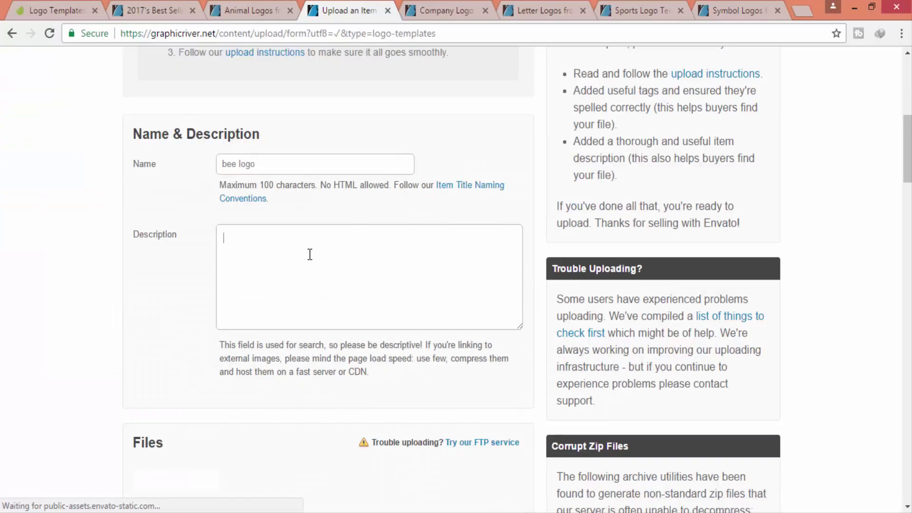
pyautogui.rightClick(309, 255)
pyautogui.click(334, 337)
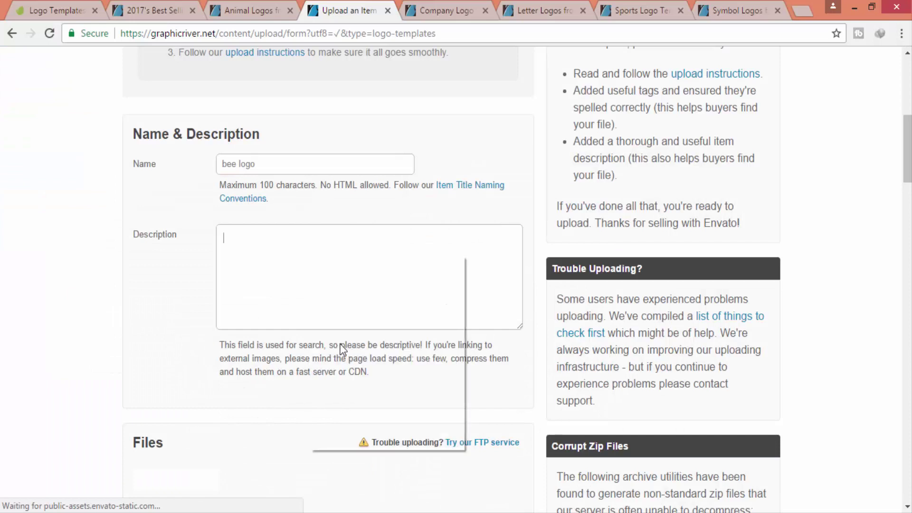
pyautogui.moveTo(516, 297)
pyautogui.mouseDown()
pyautogui.moveTo(517, 259)
pyautogui.moveTo(517, 309)
pyautogui.mouseUp()
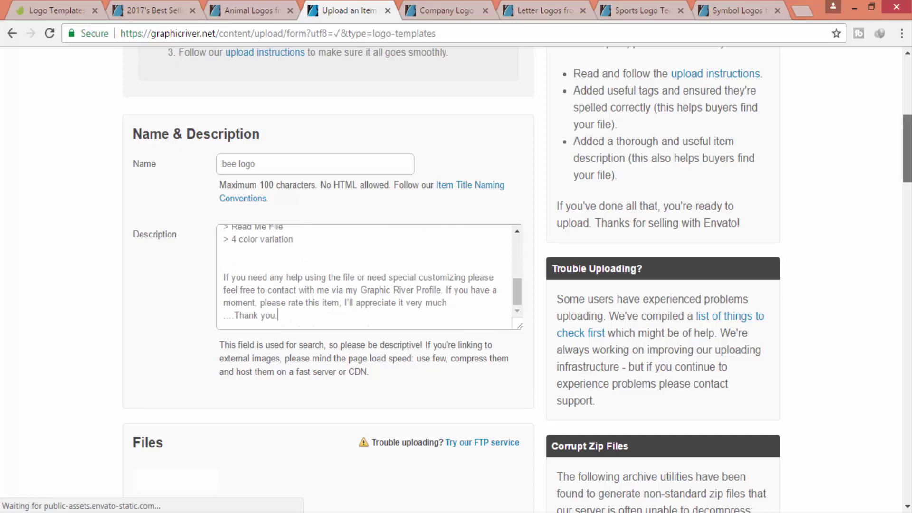
pyautogui.moveTo(907, 147); pyautogui.dragTo(907, 191)
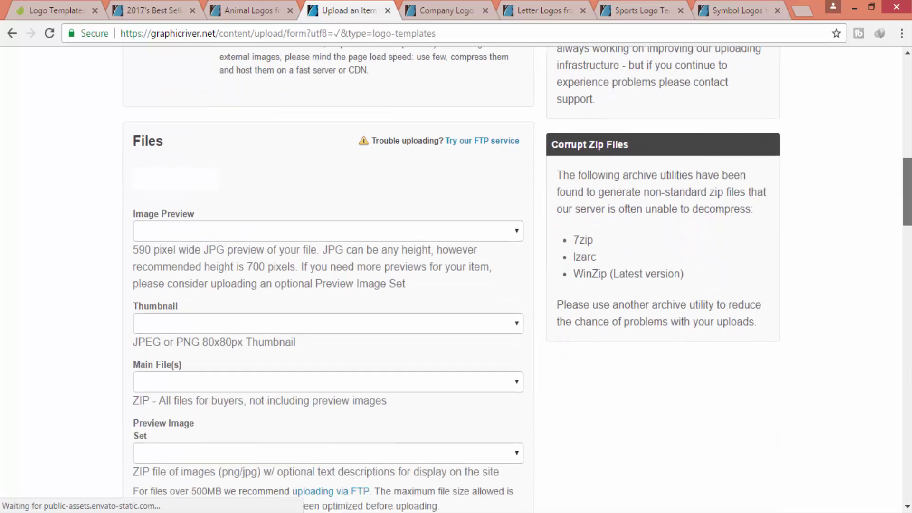
# - Upload the Main zip archive from the desktop as the first item file
pyautogui.click(167, 177)
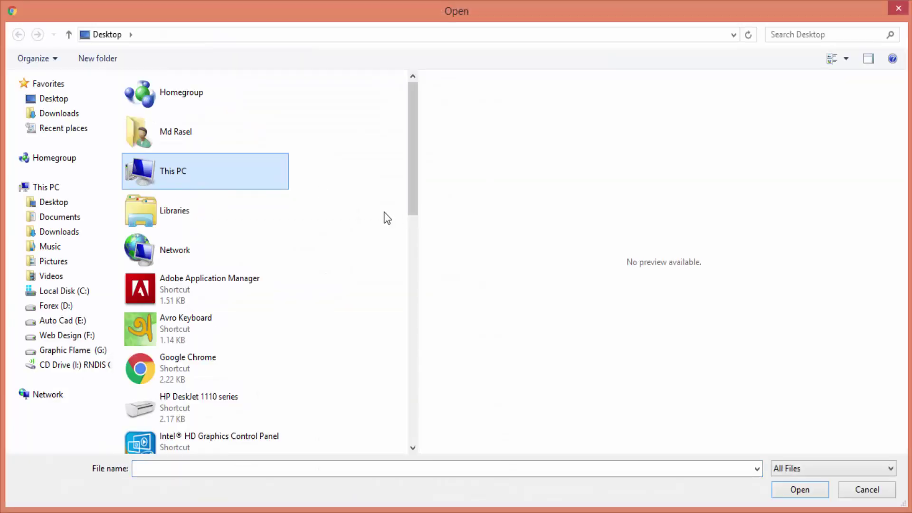
pyautogui.moveTo(419, 198); pyautogui.dragTo(854, 199)
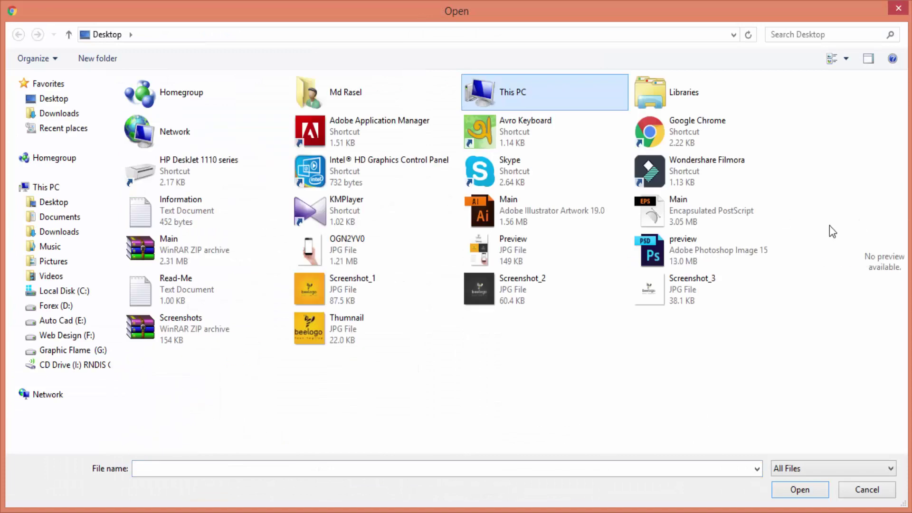
pyautogui.click(189, 335)
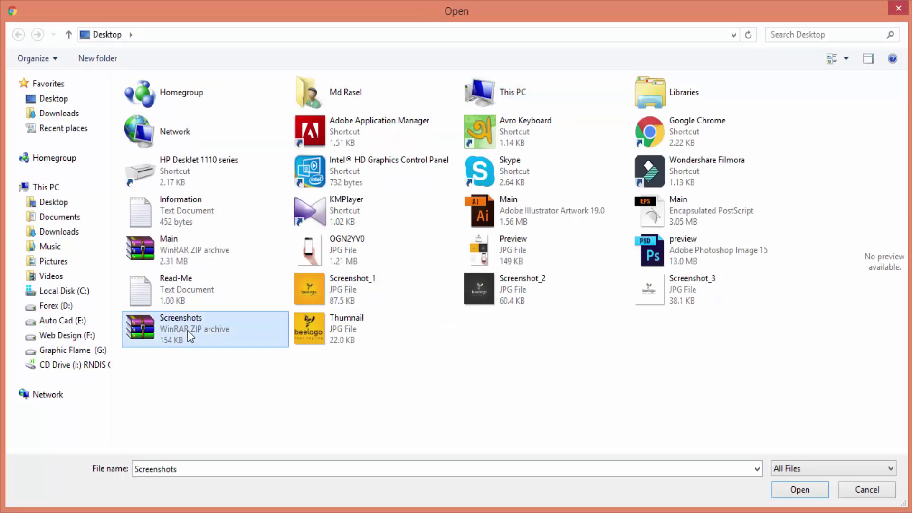
pyautogui.click(171, 252)
pyautogui.doubleClick(172, 252)
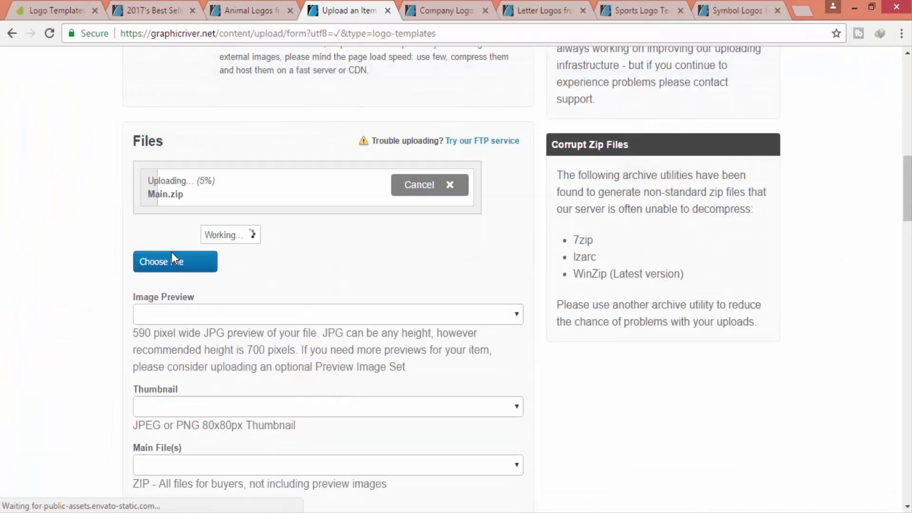
# - Upload the Preview, Screenshots and Thumnail files as well
pyautogui.click(172, 254)
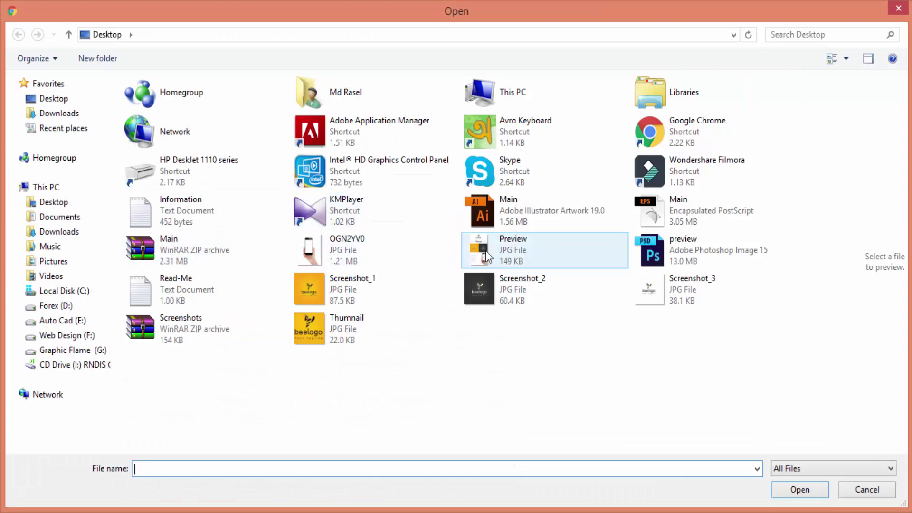
pyautogui.click(511, 246)
pyautogui.doubleClick(512, 245)
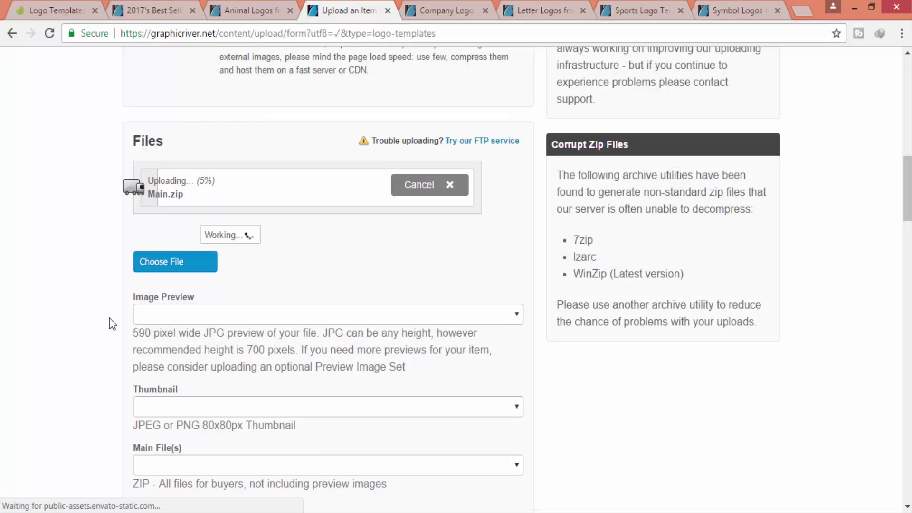
pyautogui.click(162, 262)
pyautogui.click(210, 330)
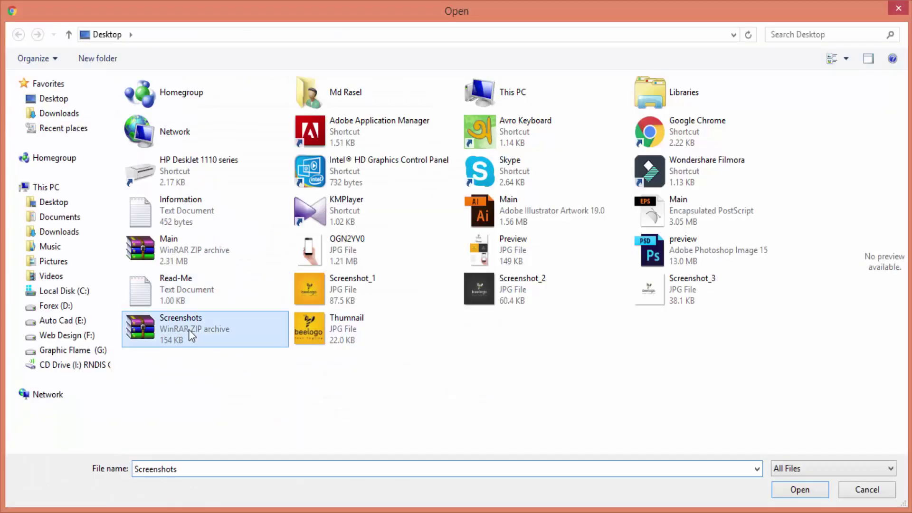
pyautogui.doubleClick(211, 330)
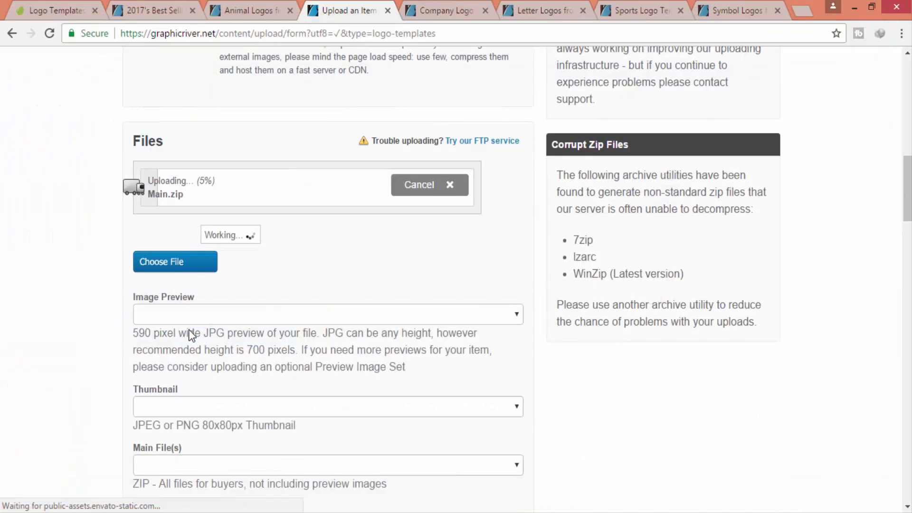
pyautogui.click(176, 261)
pyautogui.click(358, 340)
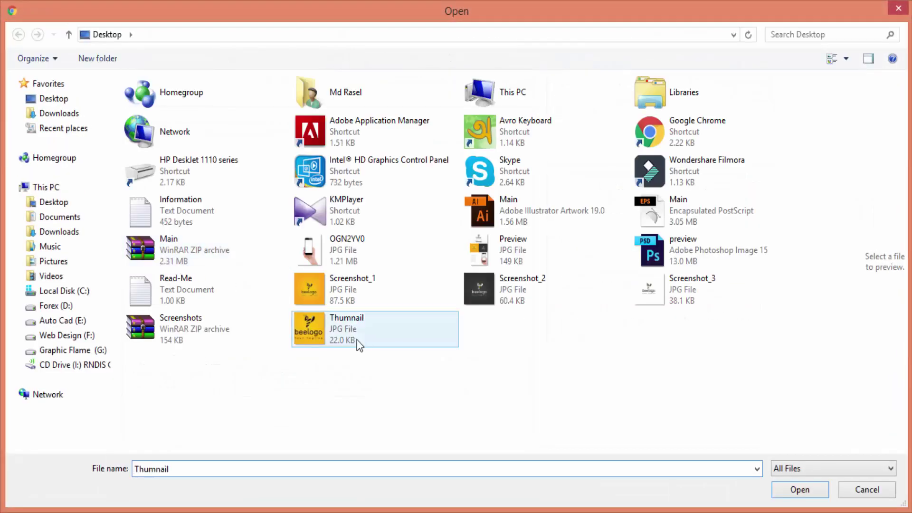
pyautogui.doubleClick(357, 340)
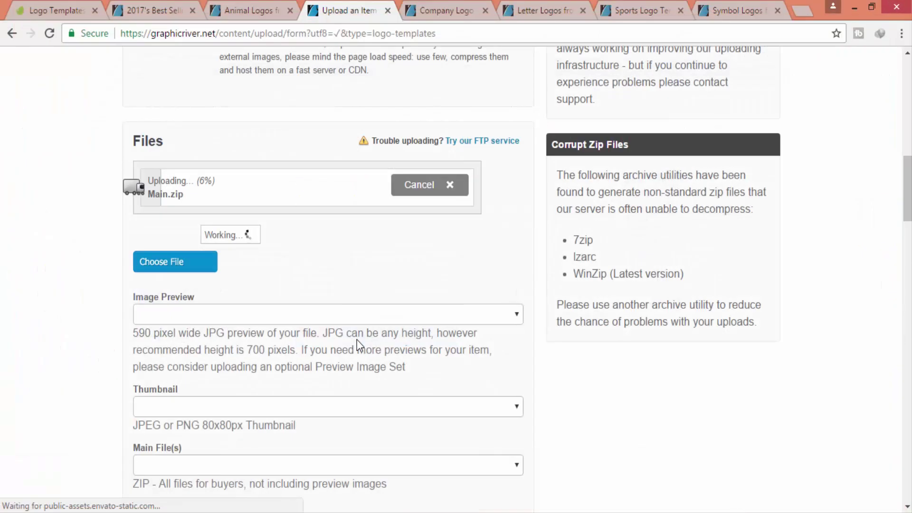
# - Choose '- Animals' in the Category dropdown under Category & Attributes
pyautogui.scroll(-5, 456, 280)
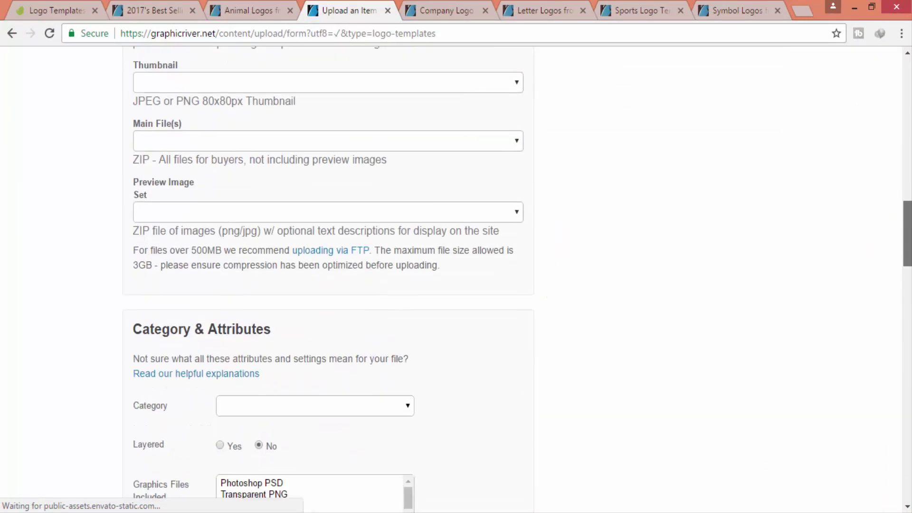
pyautogui.scroll(-2, 456, 280)
pyautogui.scroll(-1, 456, 280)
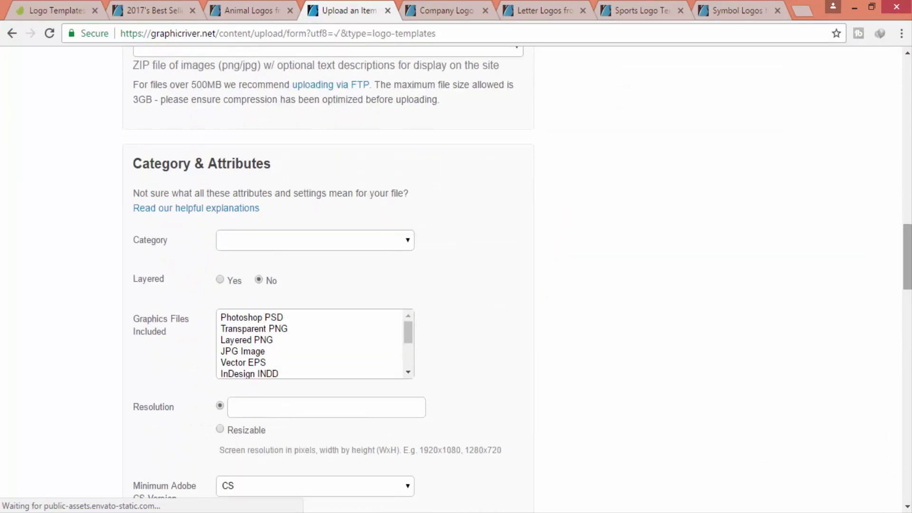
pyautogui.click(259, 241)
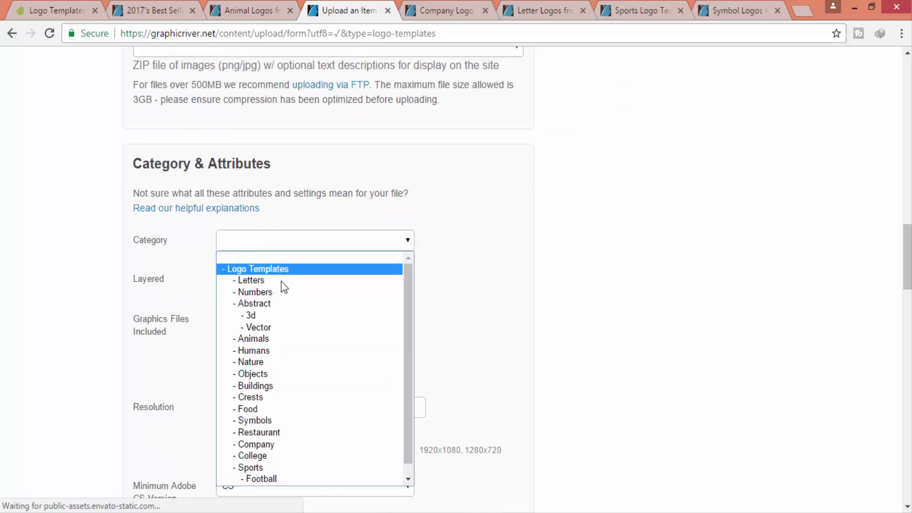
pyautogui.click(265, 337)
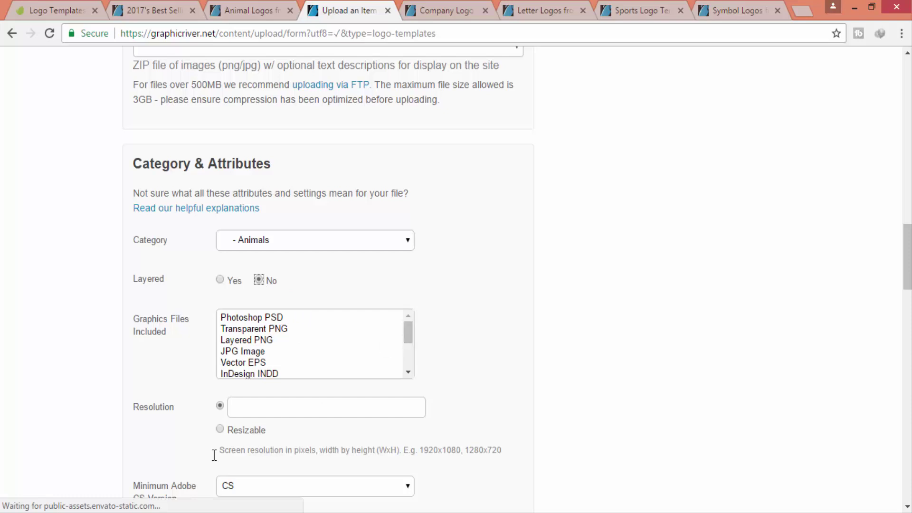
# - Check the bee logo artwork, then mark AI Illustrator as an included graphics file type
pyautogui.hotkey('alt', 'Tab')
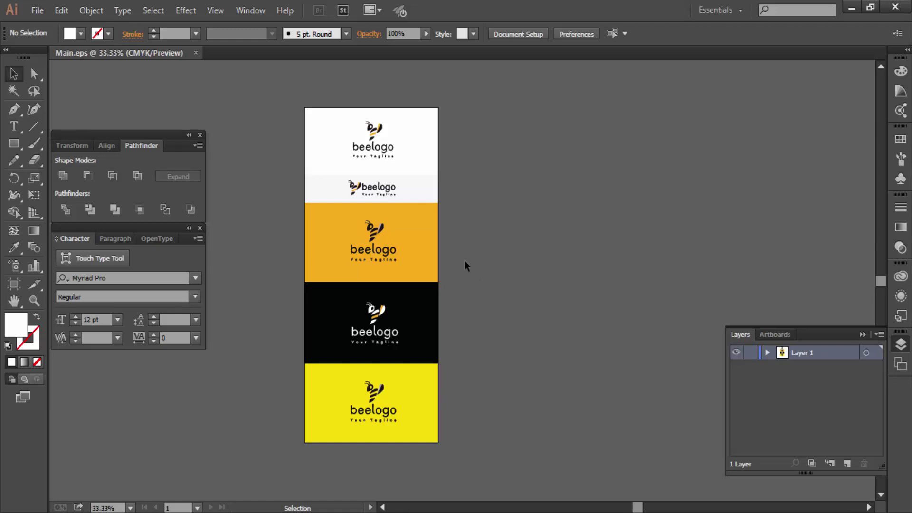
pyautogui.hotkey('alt', 'Tab')
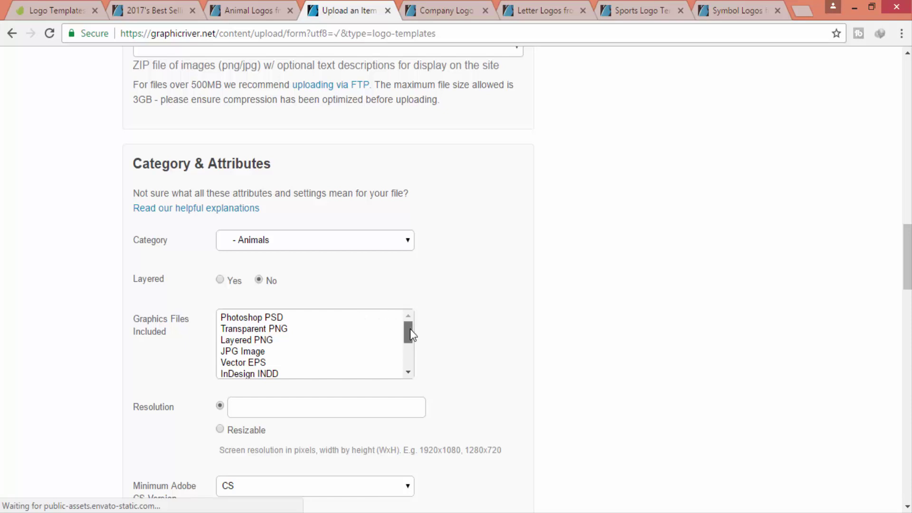
pyautogui.moveTo(409, 329); pyautogui.dragTo(410, 342)
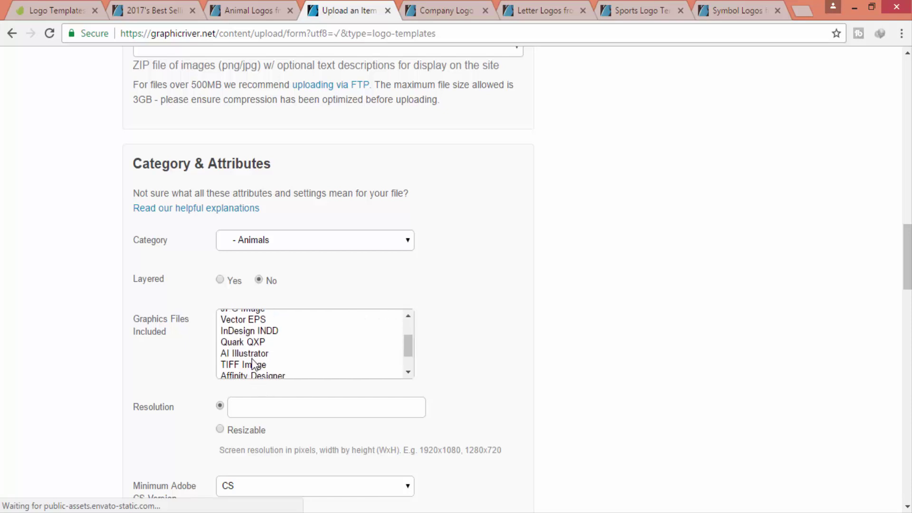
pyautogui.click(252, 355)
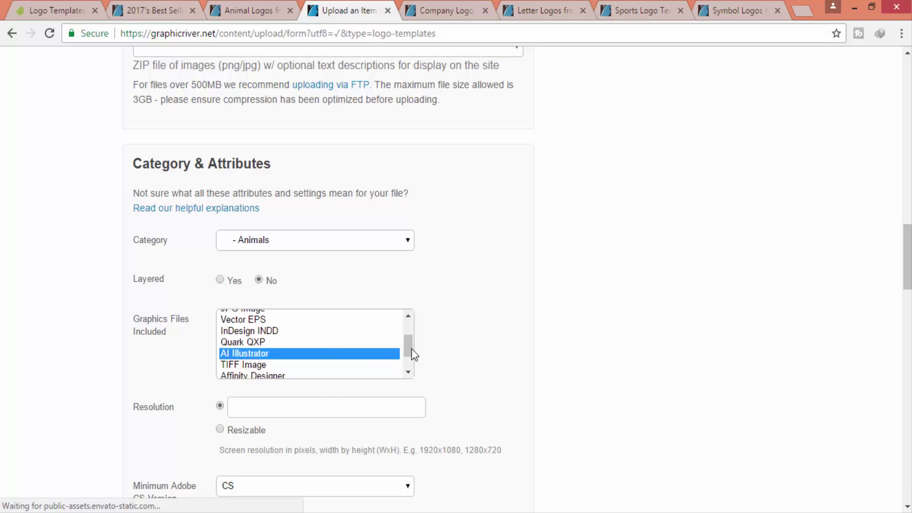
pyautogui.scroll(-1, 411, 342)
pyautogui.scroll(2, 412, 326)
pyautogui.scroll(-2, 411, 351)
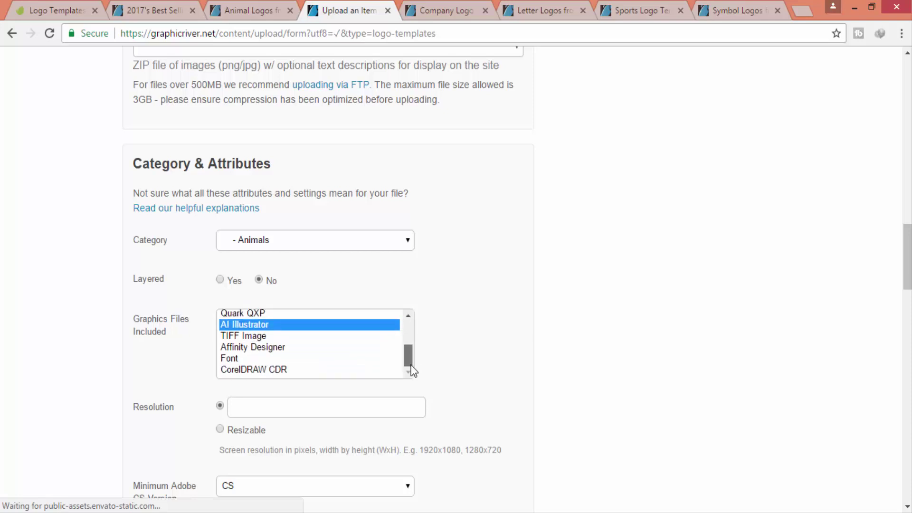
pyautogui.moveTo(907, 256); pyautogui.dragTo(907, 288)
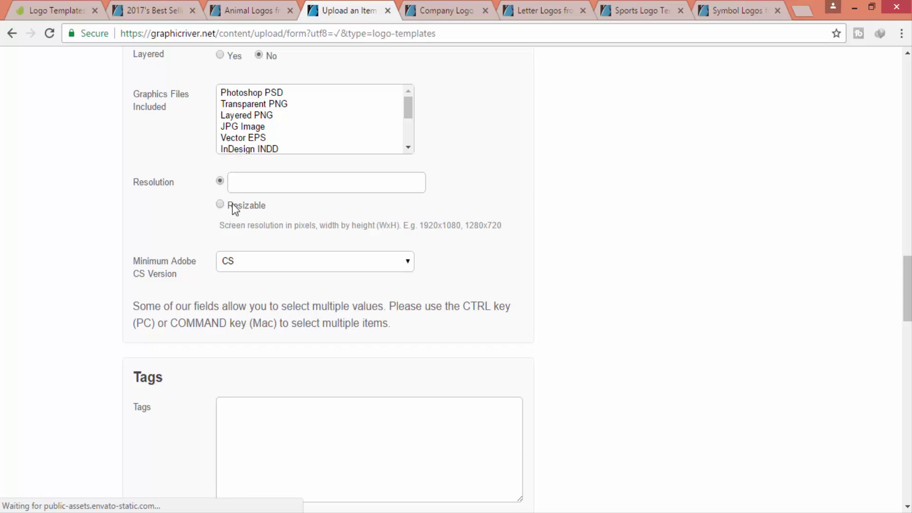
# - Set resolution to Resizable and the minimum Adobe CS version to CC 2015
pyautogui.click(220, 205)
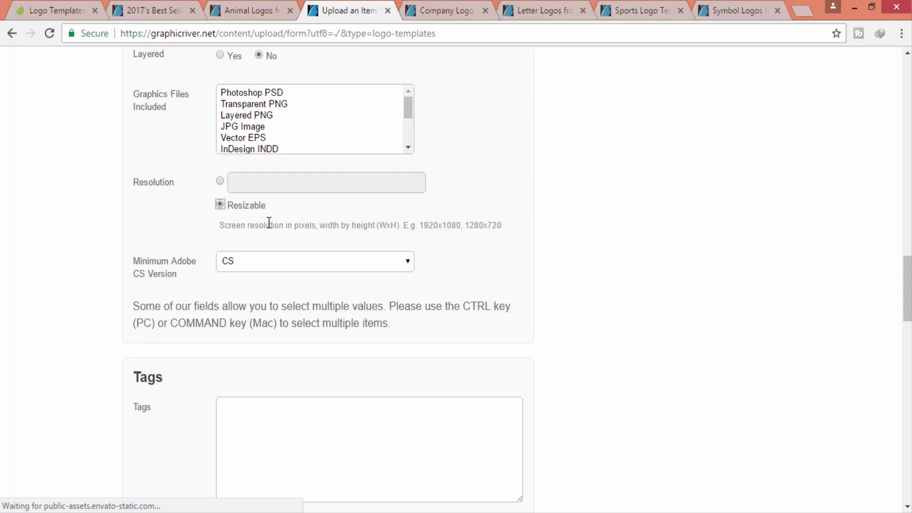
pyautogui.click(269, 266)
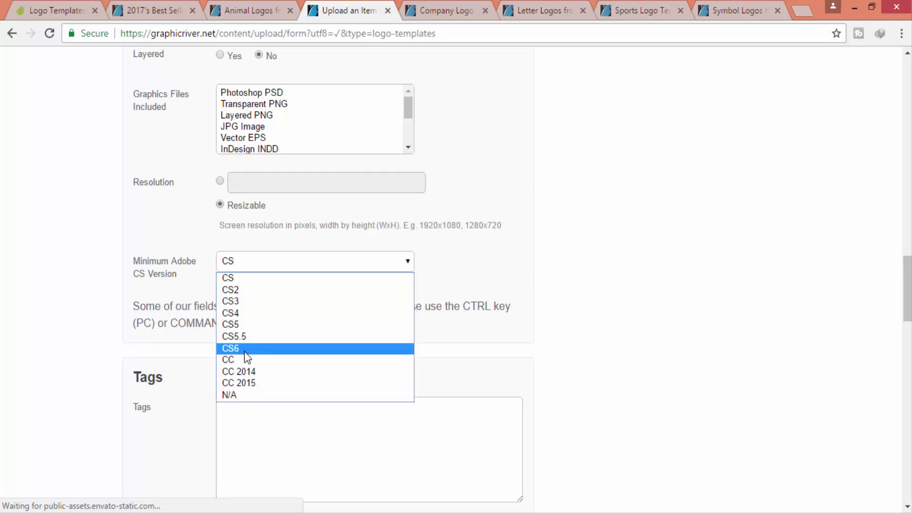
pyautogui.click(265, 373)
pyautogui.click(287, 269)
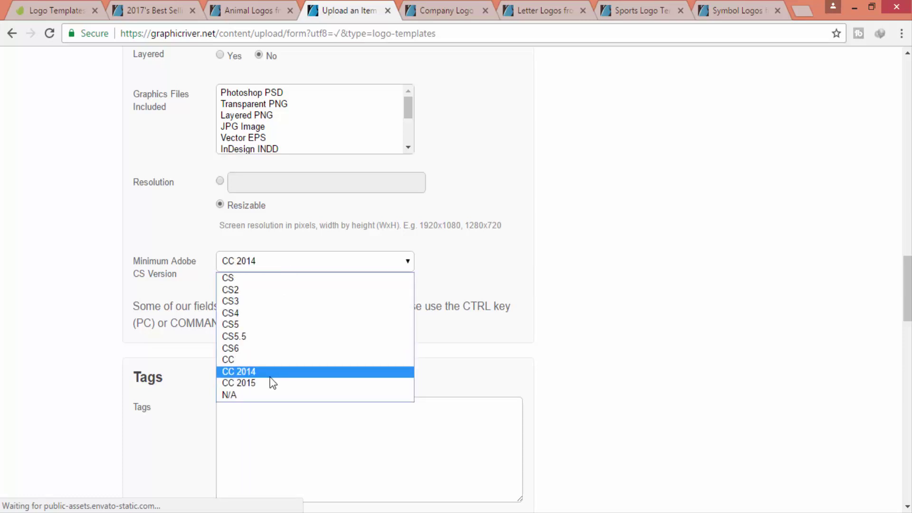
pyautogui.click(268, 380)
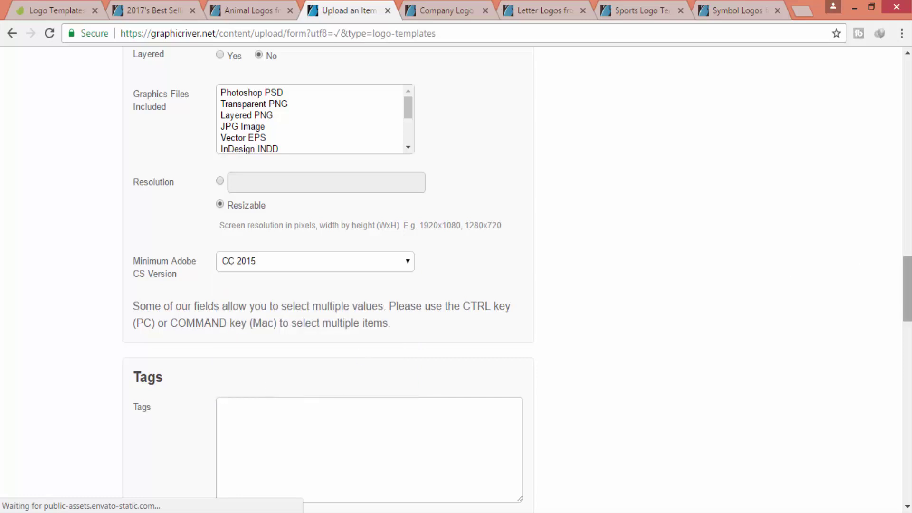
pyautogui.moveTo(907, 285); pyautogui.dragTo(907, 318)
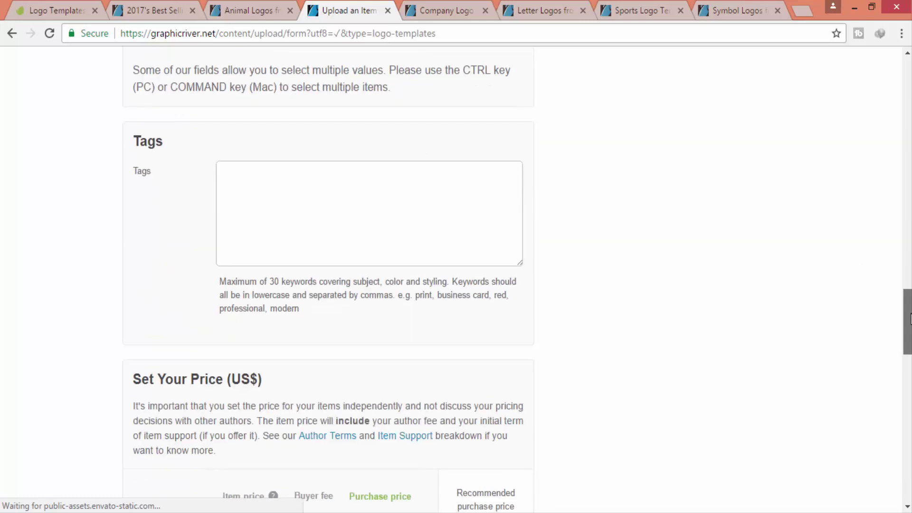
# - Browse the Animal, Company, Letter, Sports, Symbol and 2017 Best Selling logo listings
pyautogui.click(240, 9)
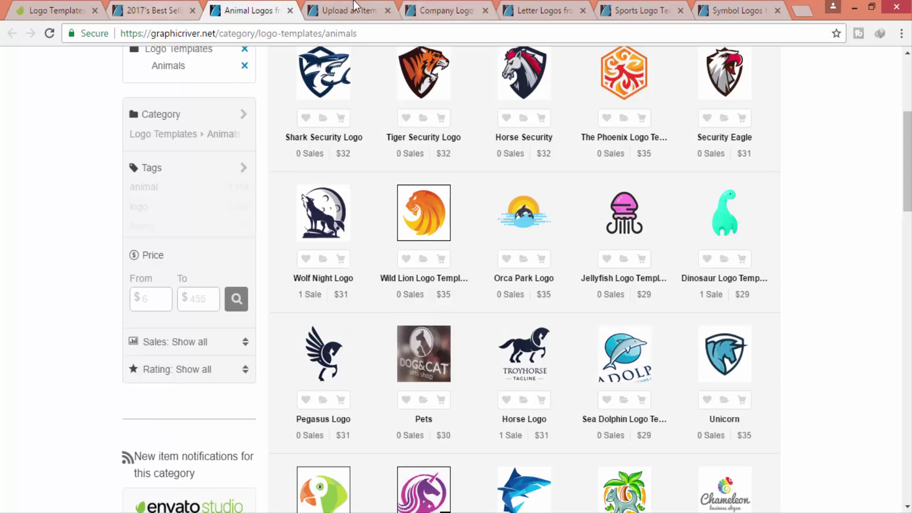
pyautogui.click(448, 4)
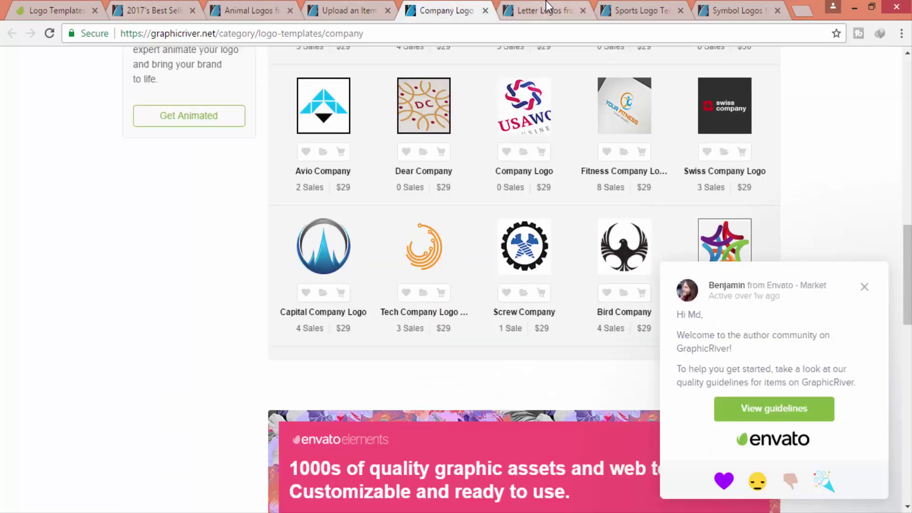
pyautogui.click(546, 2)
pyautogui.click(631, 2)
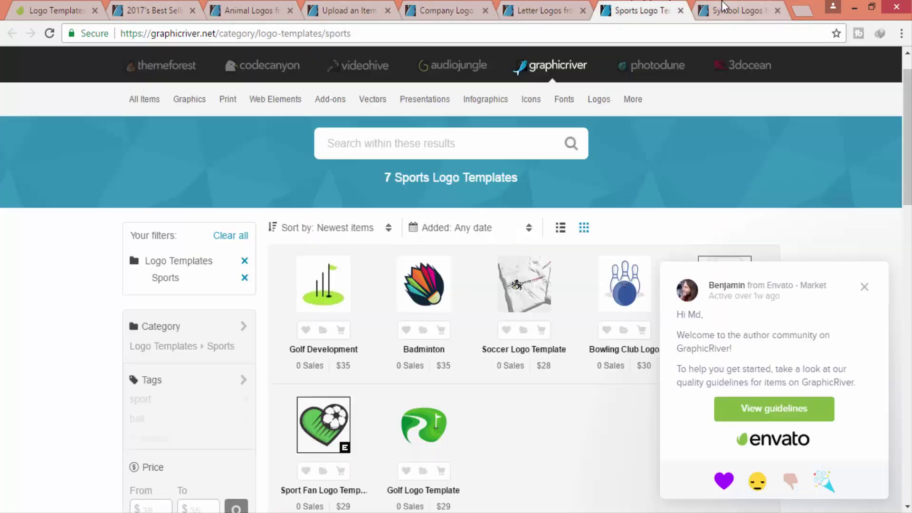
pyautogui.click(719, 5)
pyautogui.click(634, 4)
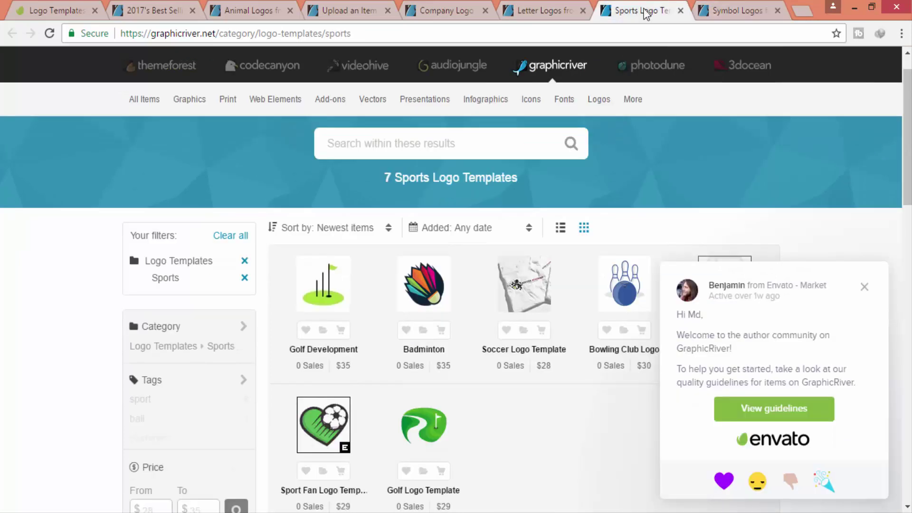
pyautogui.click(238, 5)
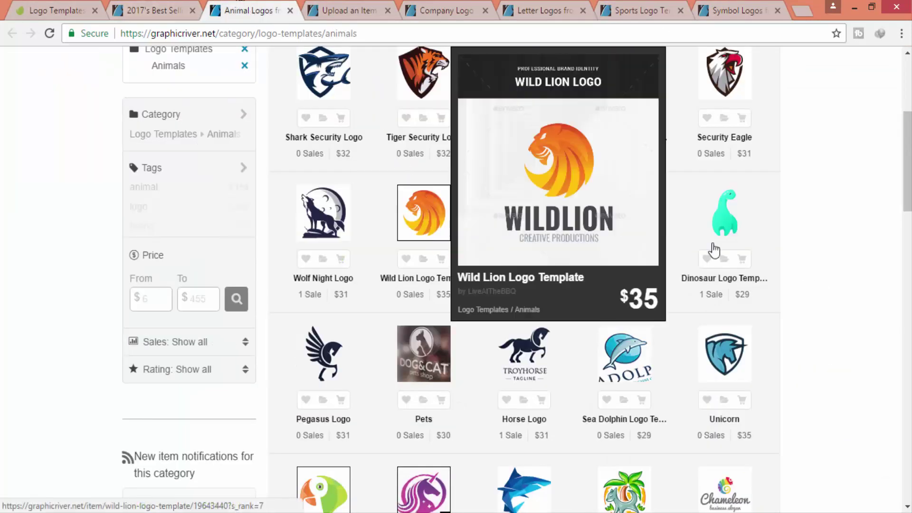
pyautogui.scroll(5, 522, 119)
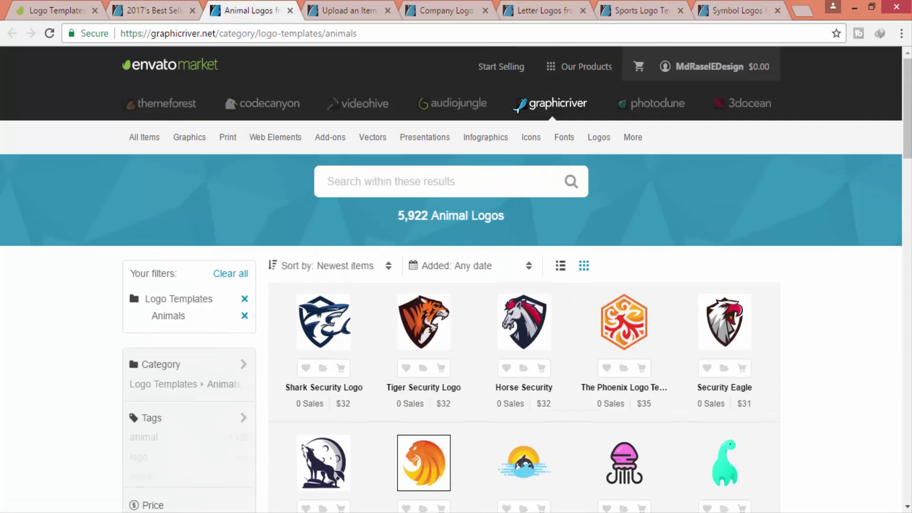
pyautogui.click(541, 9)
pyautogui.click(436, 5)
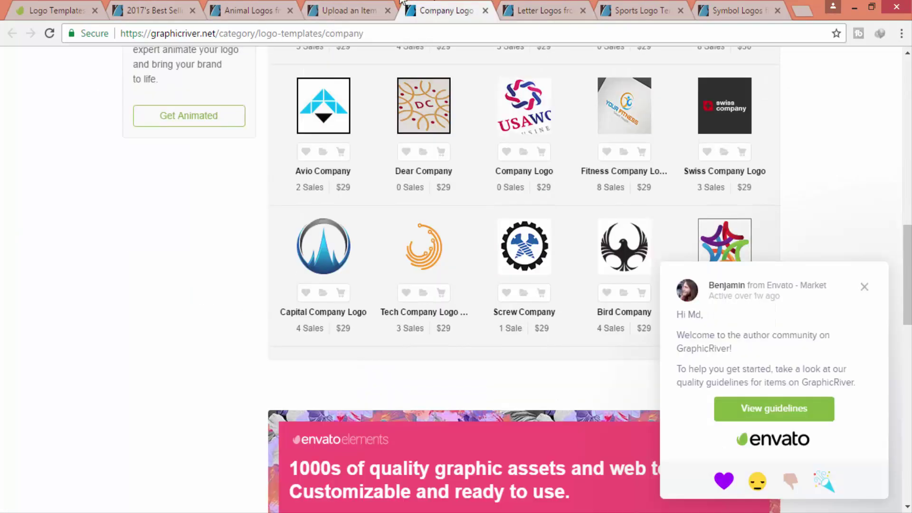
pyautogui.click(159, 8)
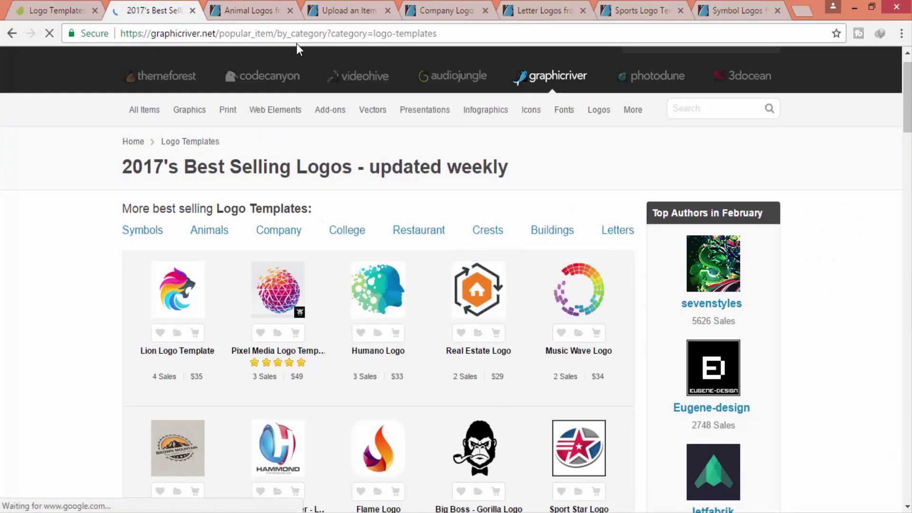
# - Open the Shark Security Logo item page and copy its full tag list
pyautogui.click(283, 14)
pyautogui.moveTo(323, 321)
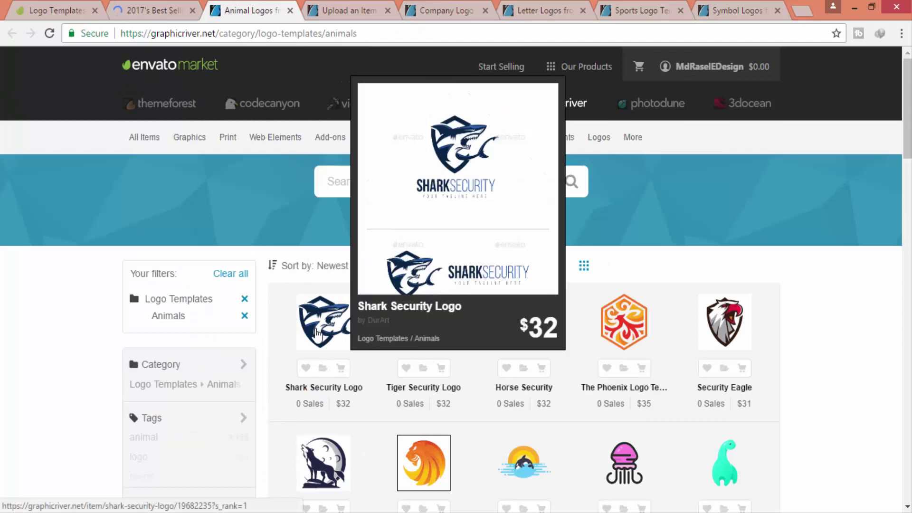
pyautogui.click(316, 333)
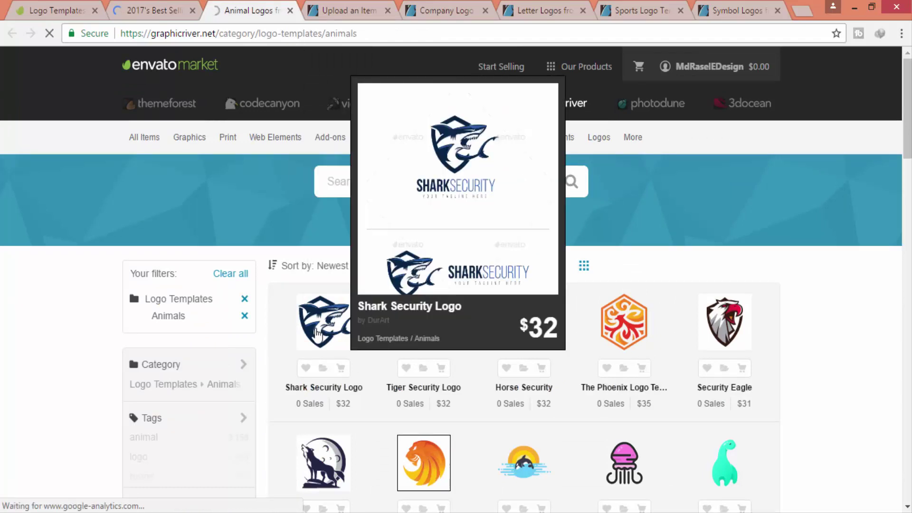
pyautogui.click(192, 10)
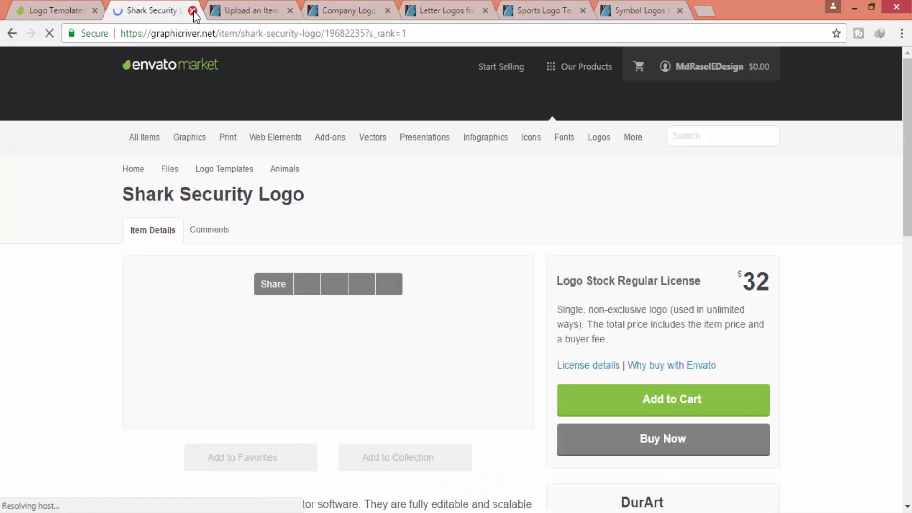
pyautogui.moveTo(907, 143); pyautogui.dragTo(907, 249)
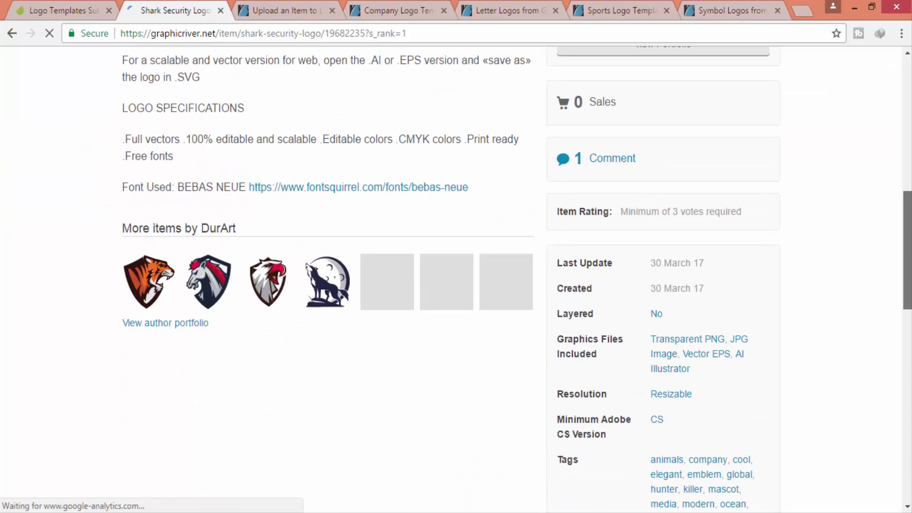
pyautogui.scroll(-3, 520, 260)
pyautogui.scroll(-1, 520, 260)
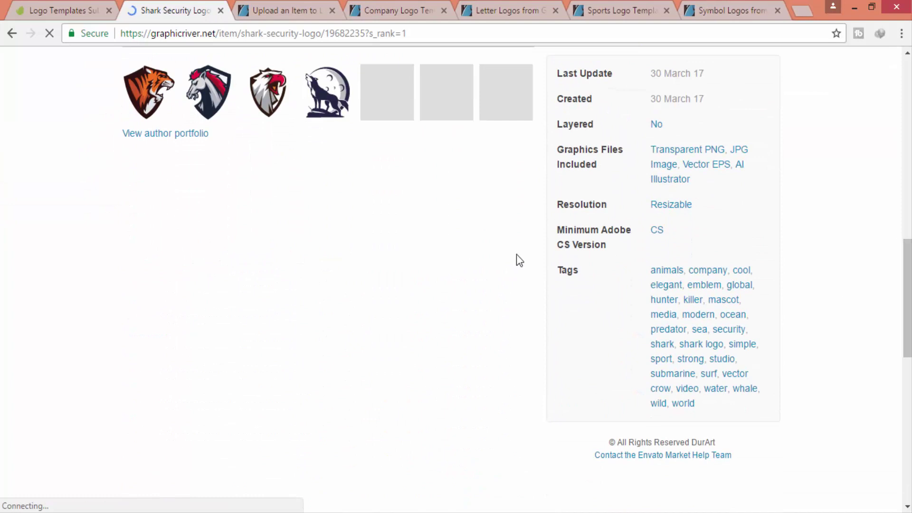
pyautogui.moveTo(686, 399); pyautogui.dragTo(641, 177)
pyautogui.hotkey('ctrl', 'c')
pyautogui.rightClick(667, 184)
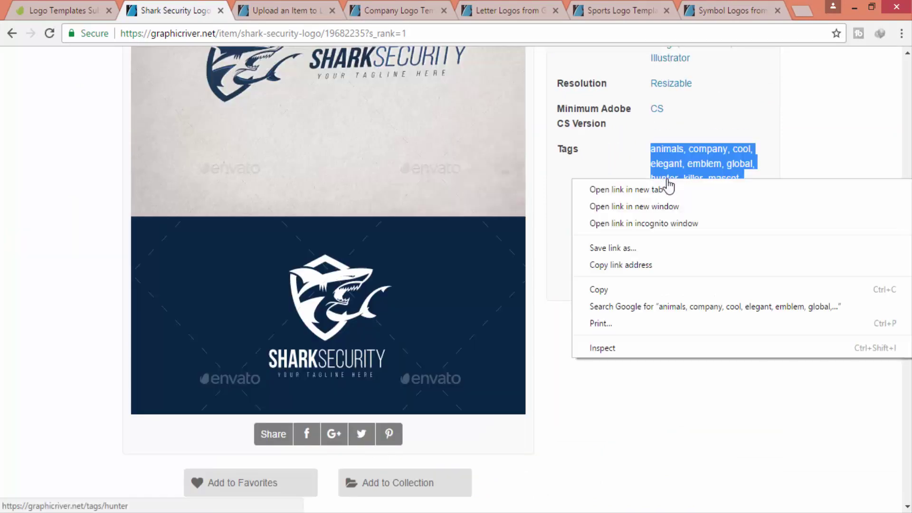
pyautogui.click(617, 290)
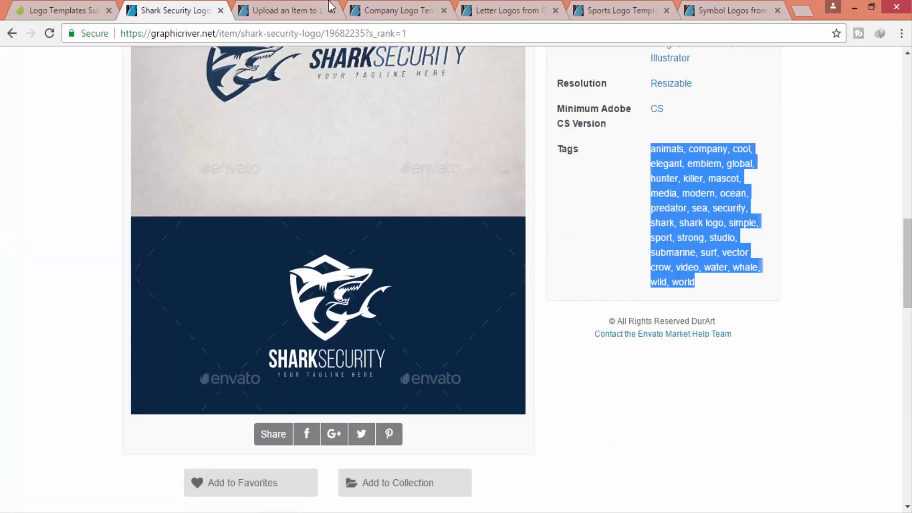
# - Paste the copied tags into the Tags field and remove the leading spaces before 'animals'
pyautogui.click(285, 9)
pyautogui.click(310, 210)
pyautogui.rightClick(311, 209)
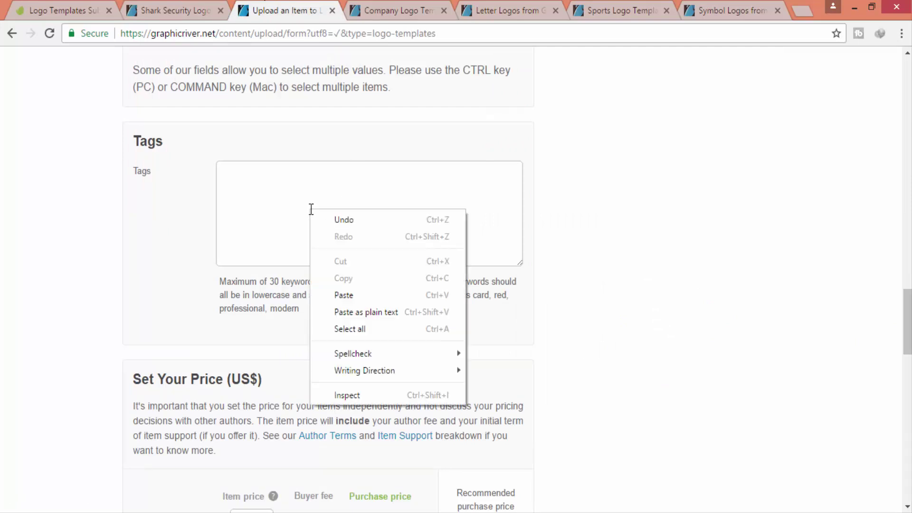
pyautogui.click(349, 299)
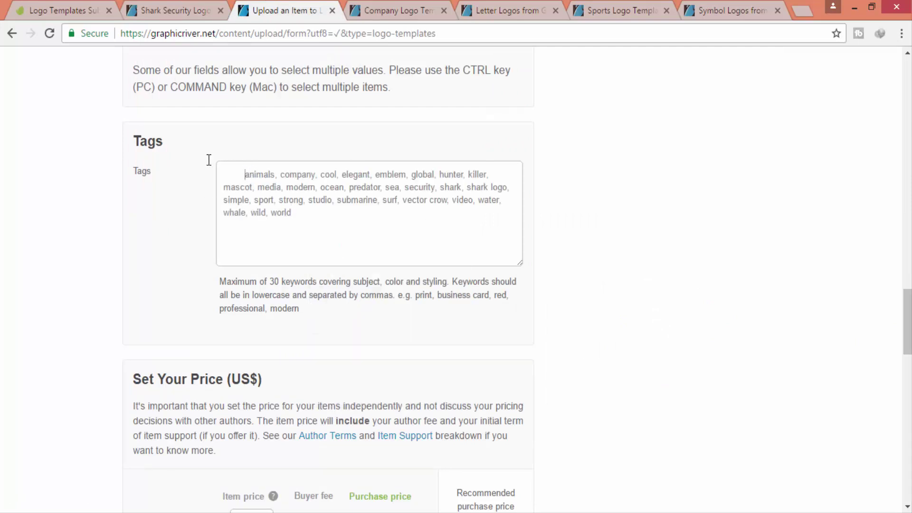
pyautogui.doubleClick(219, 178)
pyautogui.rightClick(234, 179)
pyautogui.click(233, 175)
pyautogui.doubleClick(233, 175)
pyautogui.rightClick(233, 175)
pyautogui.click(264, 234)
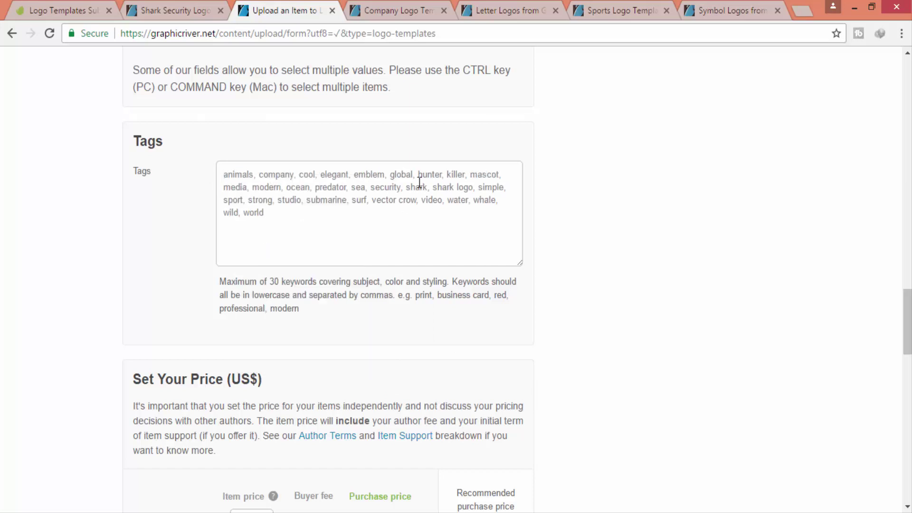
# - Cut the tags shark, shark logo, sea and security from the list
pyautogui.moveTo(406, 187); pyautogui.dragTo(474, 188)
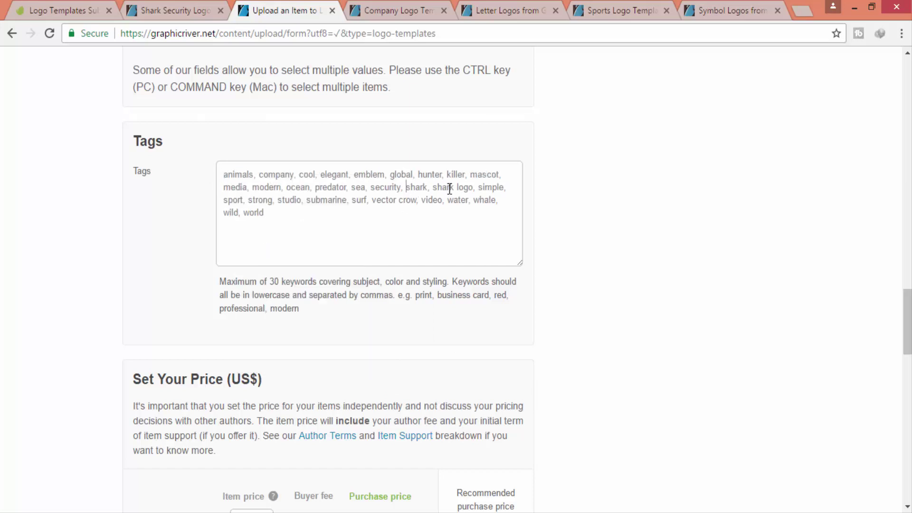
pyautogui.rightClick(477, 188)
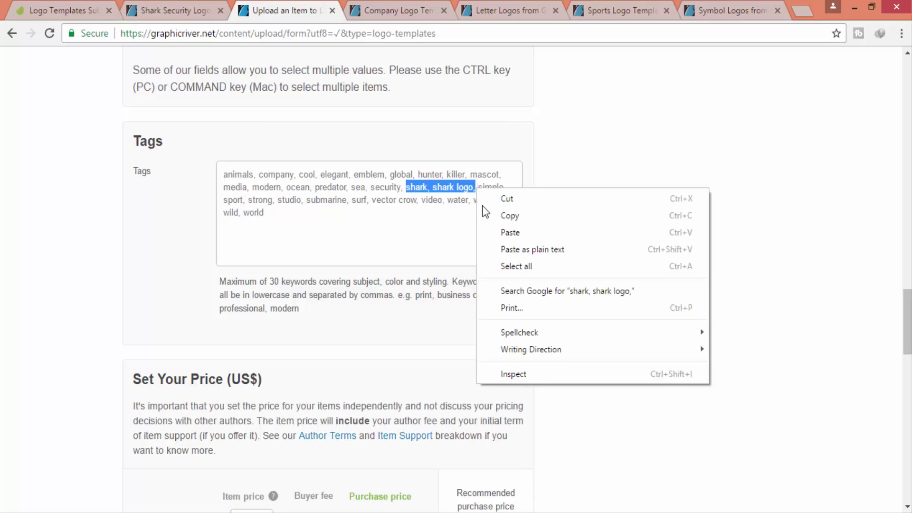
pyautogui.click(504, 198)
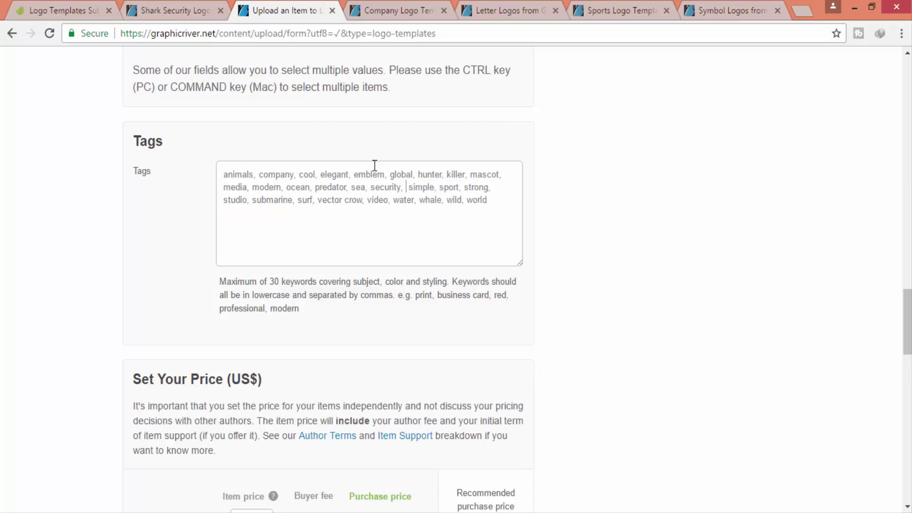
pyautogui.hotkey('ctrl', 'a')
pyautogui.click(385, 187)
pyautogui.moveTo(350, 188); pyautogui.dragTo(406, 190)
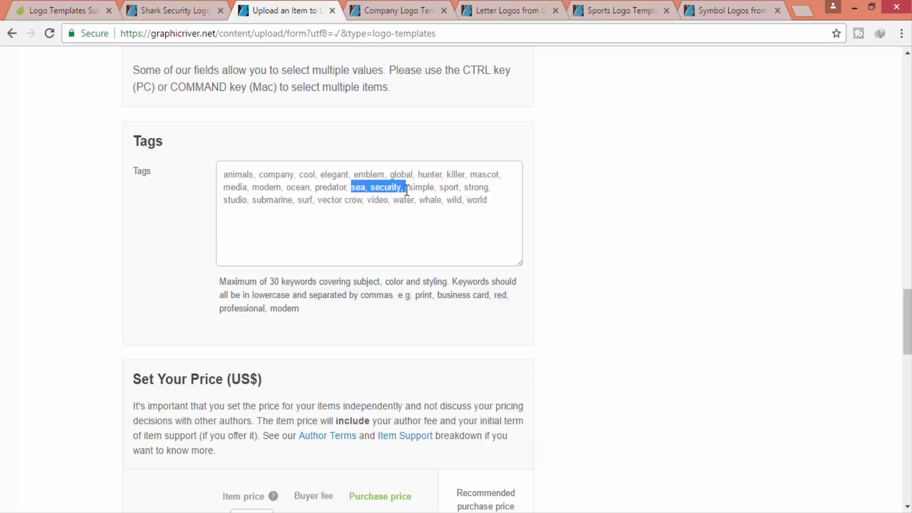
pyautogui.rightClick(406, 190)
pyautogui.click(433, 203)
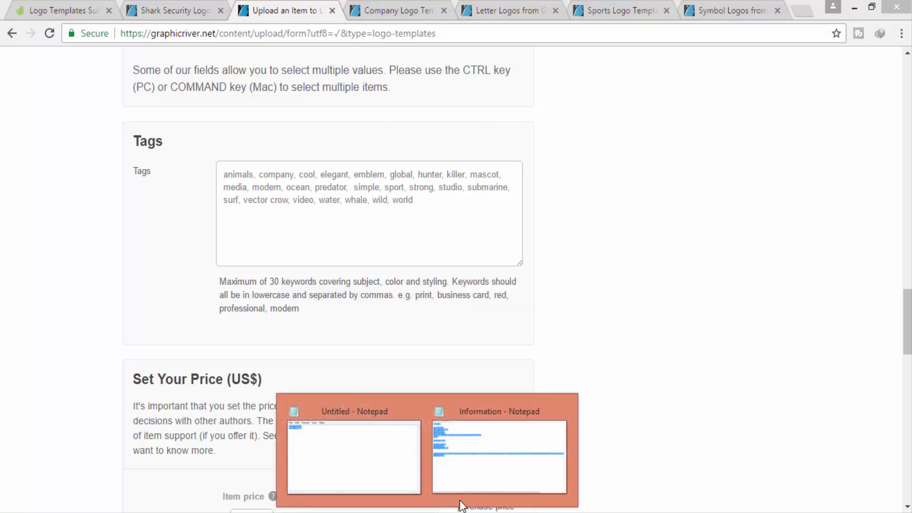
# - Copy 'bee logo' from the note and cut the 'hunter' tag
pyautogui.click(366, 454)
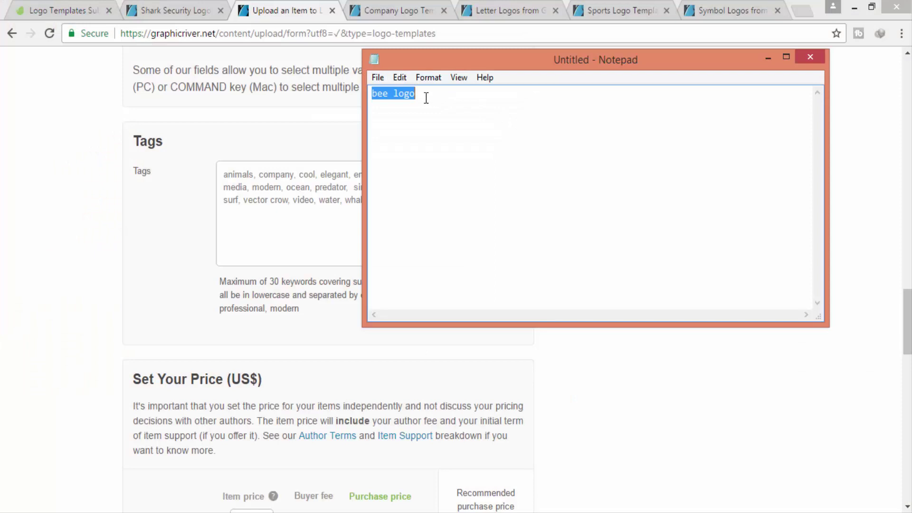
pyautogui.rightClick(424, 98)
pyautogui.click(442, 143)
pyautogui.click(321, 207)
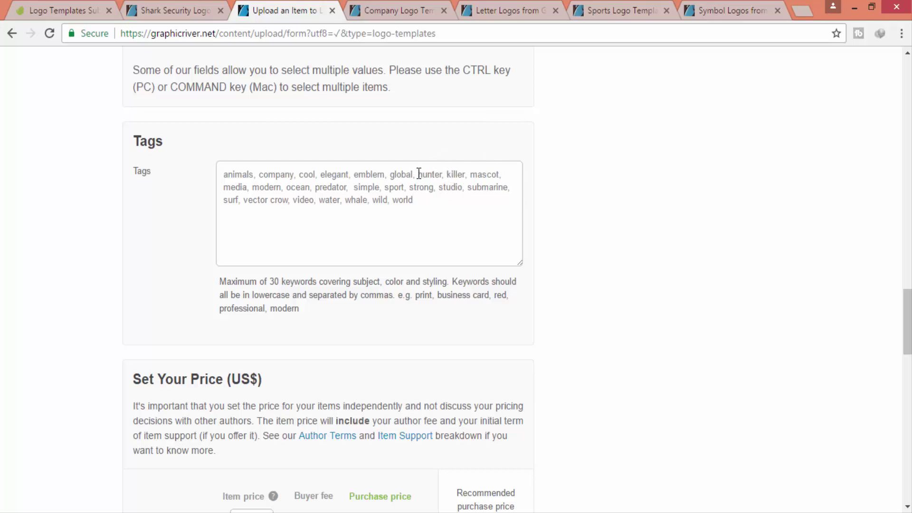
pyautogui.moveTo(421, 174); pyautogui.dragTo(440, 175)
pyautogui.rightClick(441, 176)
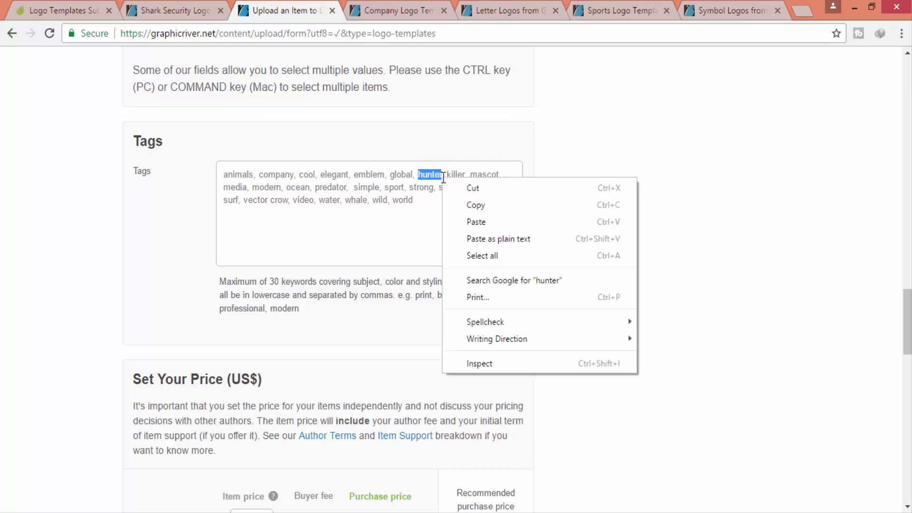
pyautogui.click(459, 187)
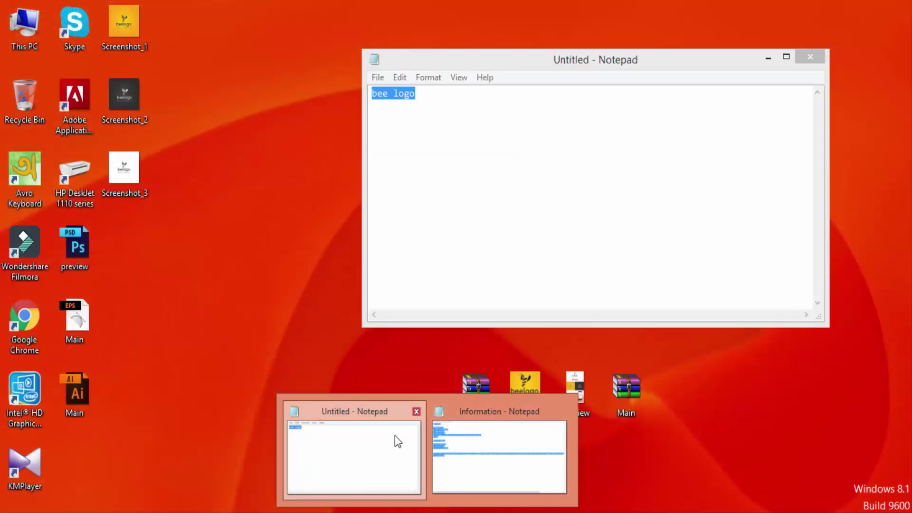
# - Copy 'bee logo' from the note again and paste it after 'global' in Tags
pyautogui.click(394, 435)
pyautogui.rightClick(383, 93)
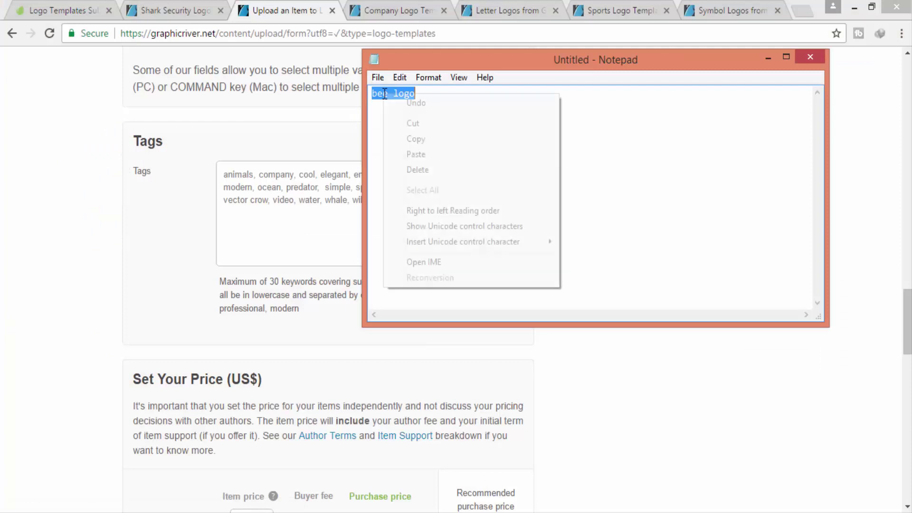
pyautogui.click(411, 138)
pyautogui.click(327, 177)
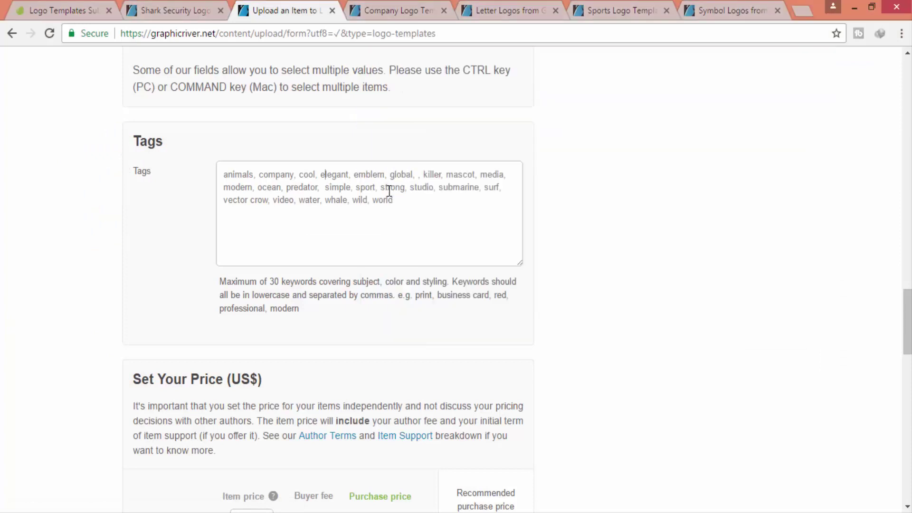
pyautogui.rightClick(417, 175)
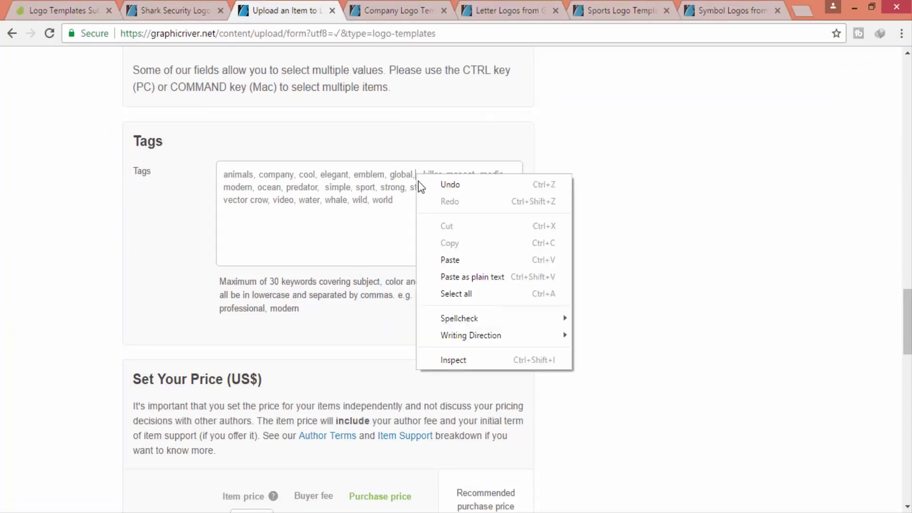
pyautogui.click(451, 259)
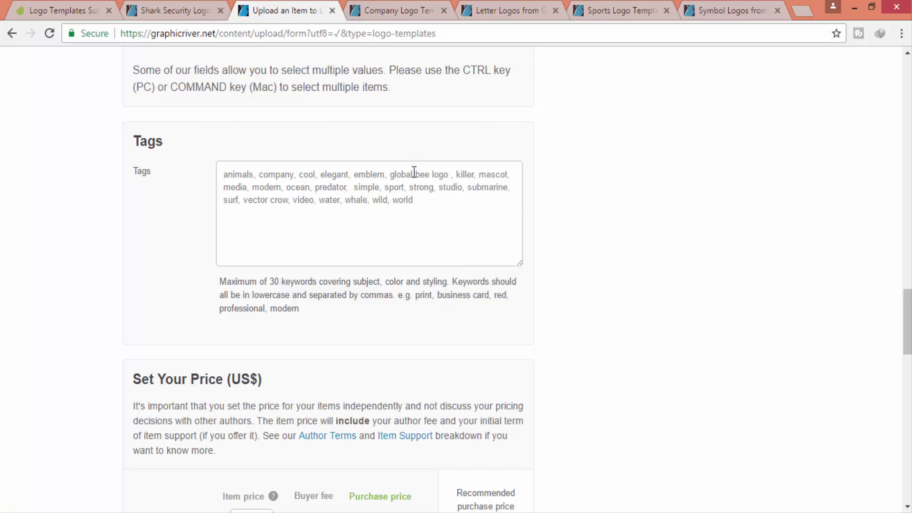
pyautogui.moveTo(907, 323); pyautogui.dragTo(908, 405)
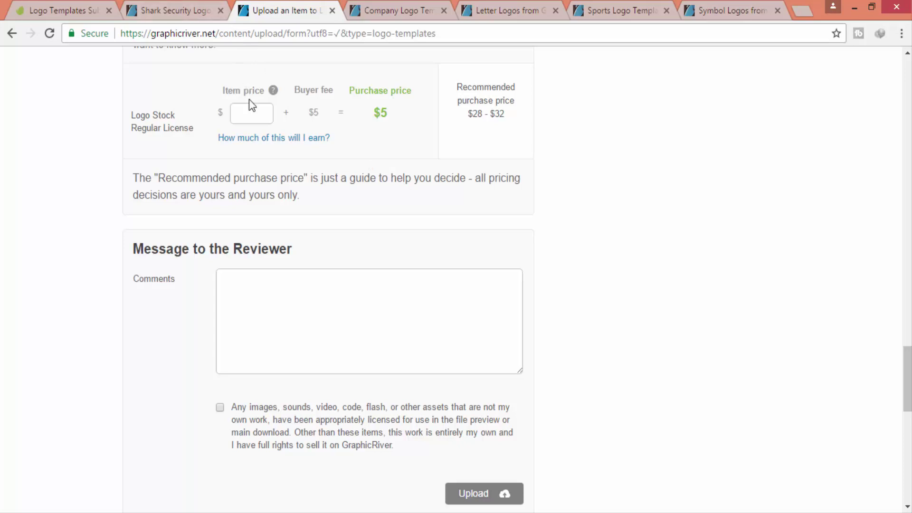
# - Set the item price to 28, copied from the recommended price
pyautogui.click(250, 117)
pyautogui.moveTo(473, 114); pyautogui.dragTo(482, 117)
pyautogui.rightClick(479, 116)
pyautogui.click(489, 126)
pyautogui.click(254, 124)
pyautogui.rightClick(255, 123)
pyautogui.click(285, 208)
# - Write a thank-you comment for the reviewer and tick the licensing ownership checkbox
pyautogui.click(309, 289)
pyautogui.click(219, 409)
pyautogui.click(313, 292)
pyautogui.write('Thanks for review my item')
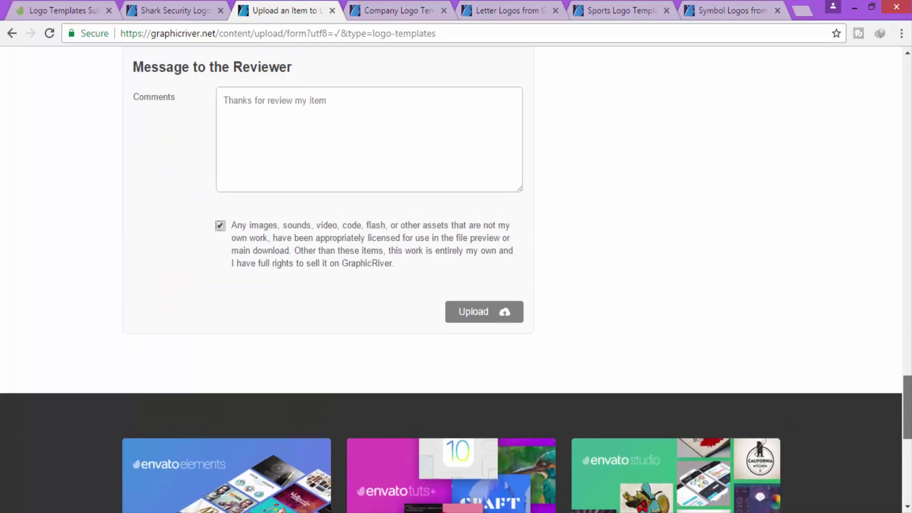
pyautogui.scroll(3, 456, 275)
pyautogui.scroll(8, 456, 275)
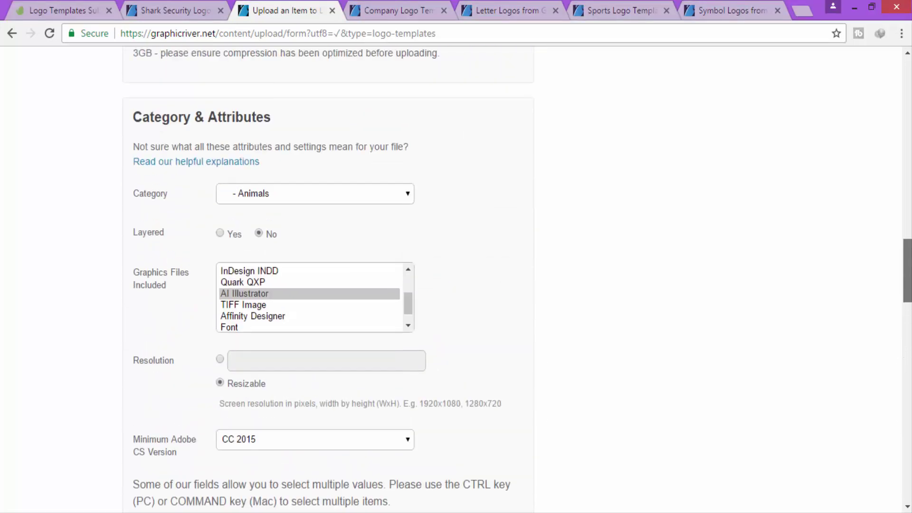
pyautogui.scroll(5, 456, 276)
pyautogui.scroll(6, 456, 276)
pyautogui.scroll(5, 456, 275)
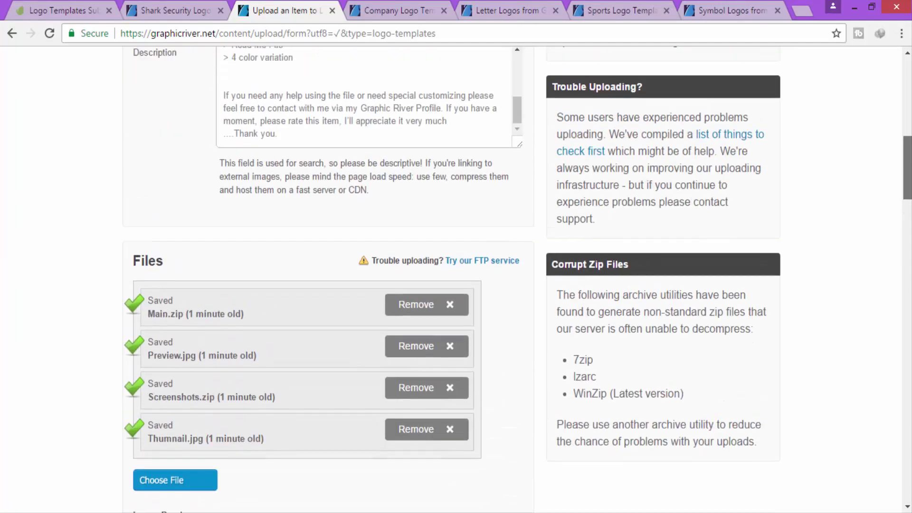
pyautogui.scroll(5, 895, 149)
pyautogui.scroll(2, 895, 148)
pyautogui.scroll(-4, 896, 148)
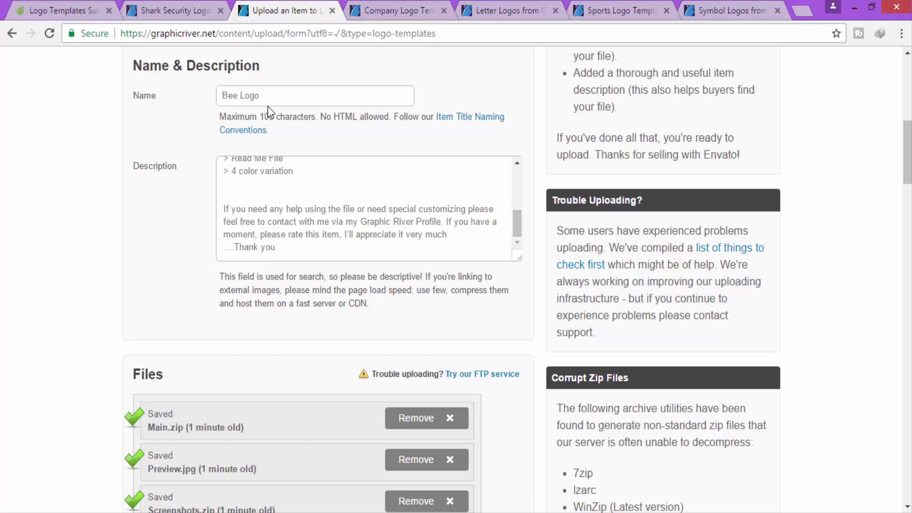
pyautogui.click(280, 231)
pyautogui.moveTo(518, 228)
pyautogui.mouseDown()
pyautogui.moveTo(514, 177)
pyautogui.moveTo(525, 332)
pyautogui.mouseUp()
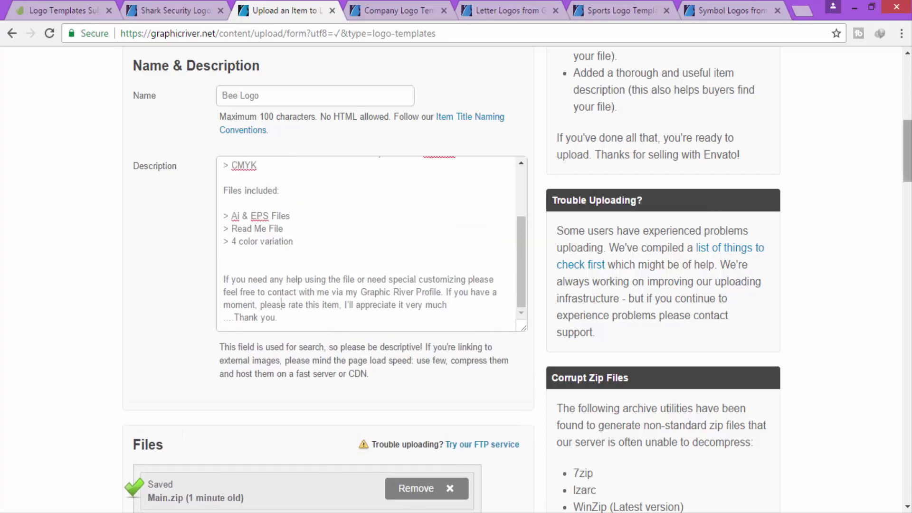
pyautogui.scroll(-9, 328, 280)
pyautogui.scroll(3, 328, 280)
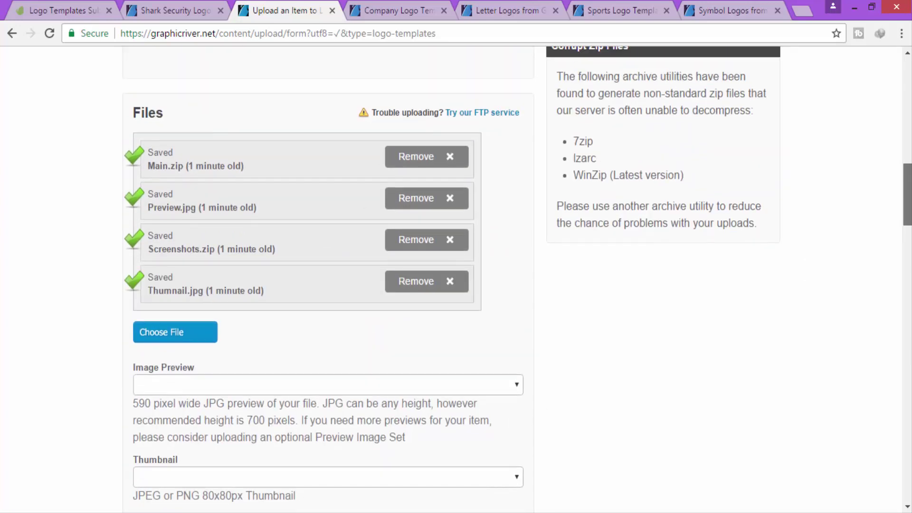
pyautogui.scroll(-3, 328, 280)
pyautogui.scroll(-1, 328, 280)
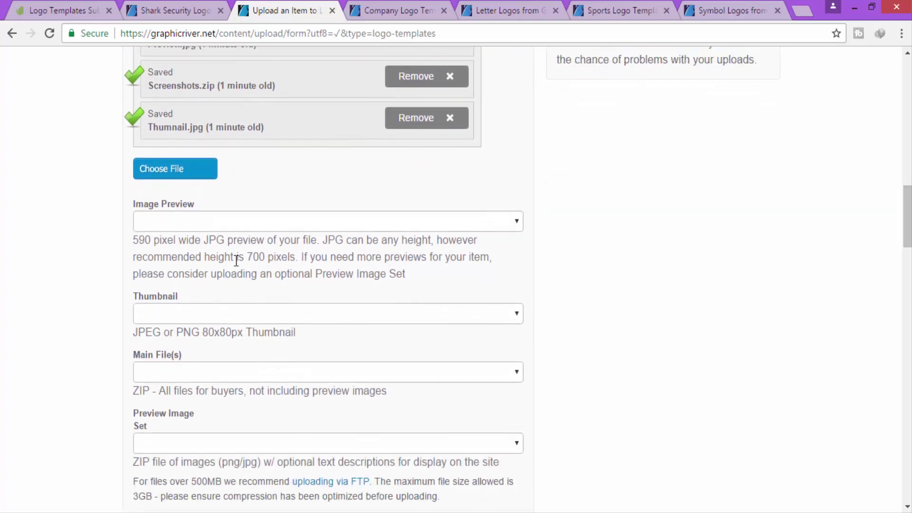
# - Choose Preview.jpg as the Image Preview file
pyautogui.click(224, 221)
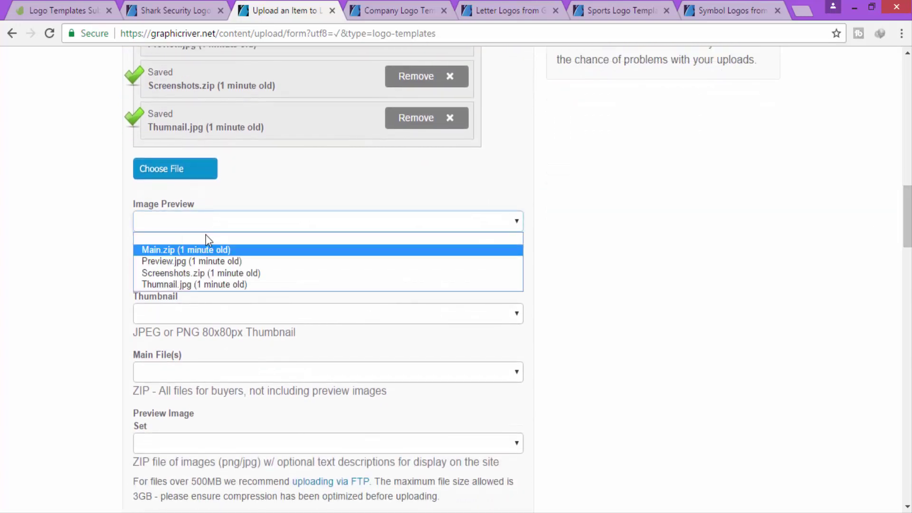
pyautogui.click(223, 223)
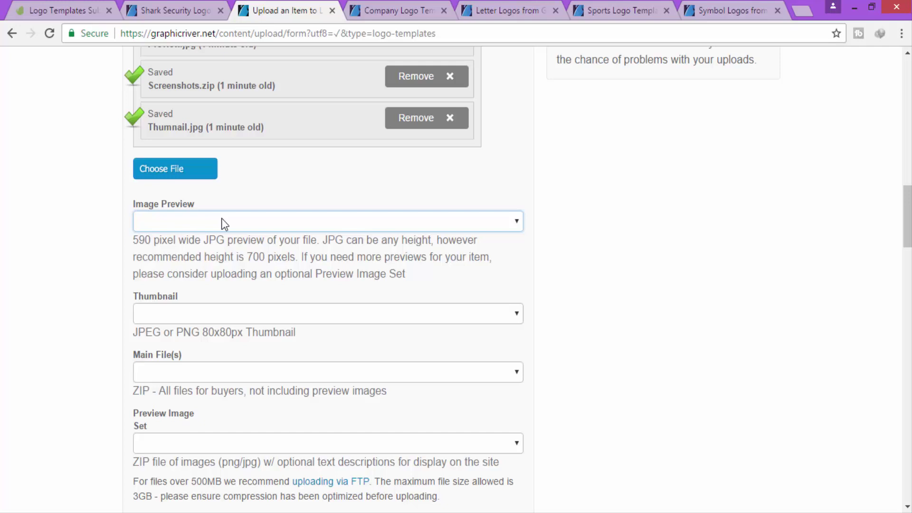
pyautogui.click(224, 222)
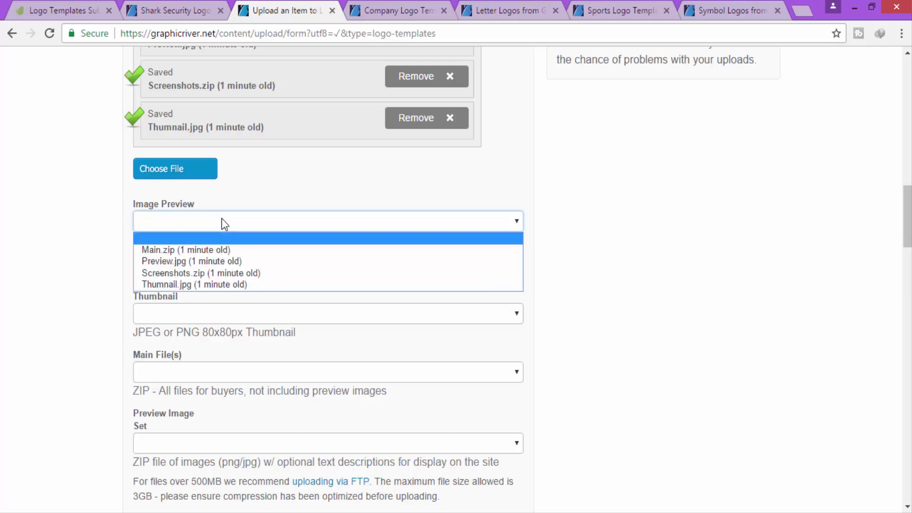
pyautogui.click(180, 262)
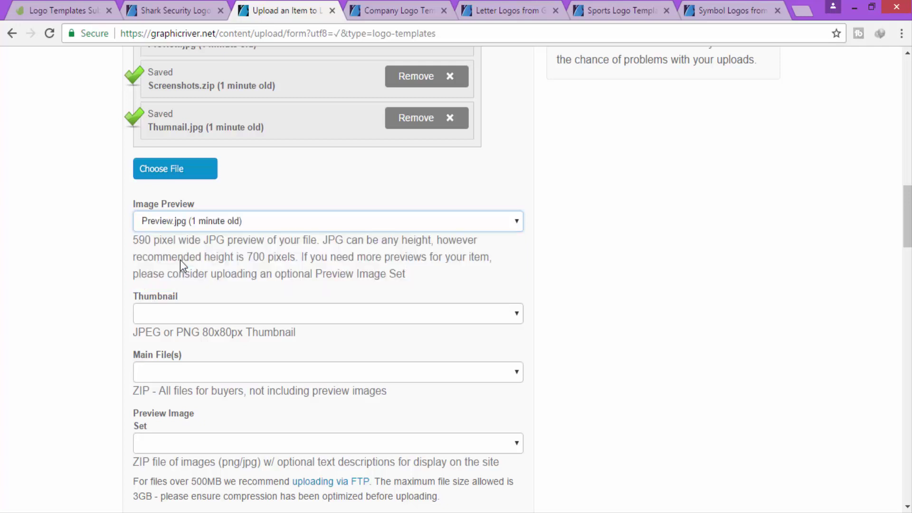
pyautogui.click(252, 255)
pyautogui.doubleClick(239, 257)
pyautogui.click(236, 256)
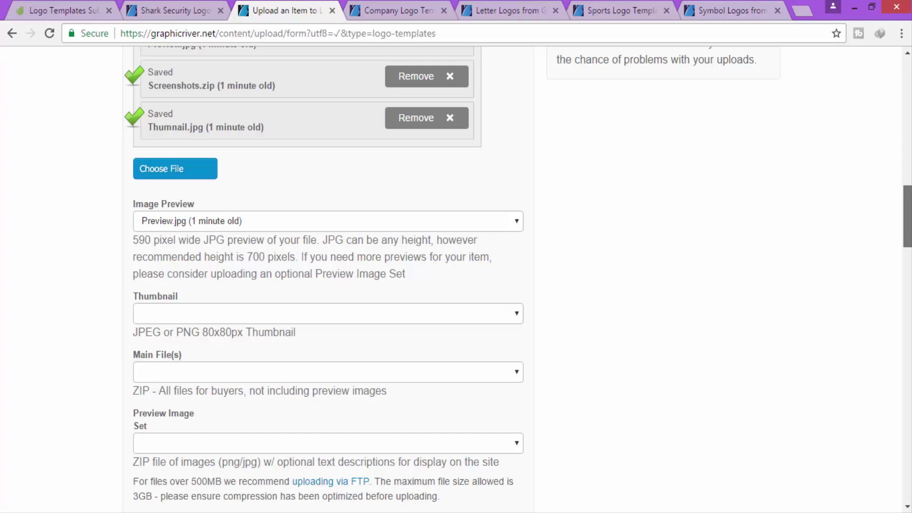
pyautogui.scroll(-2, 907, 217)
# - Assign Thumnail.jpg as Thumbnail, Main.zip as Main File(s), Screenshots.zip as Preview Image Set
pyautogui.click(484, 213)
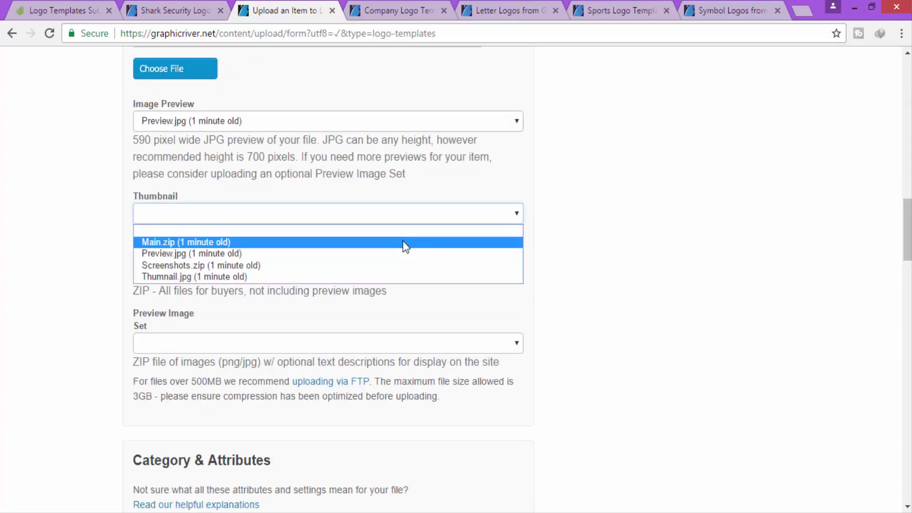
pyautogui.click(390, 278)
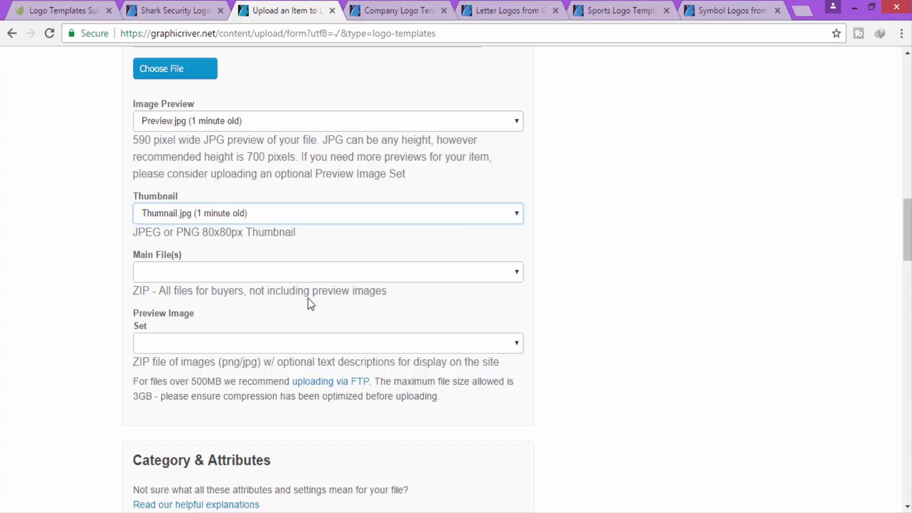
pyautogui.click(295, 279)
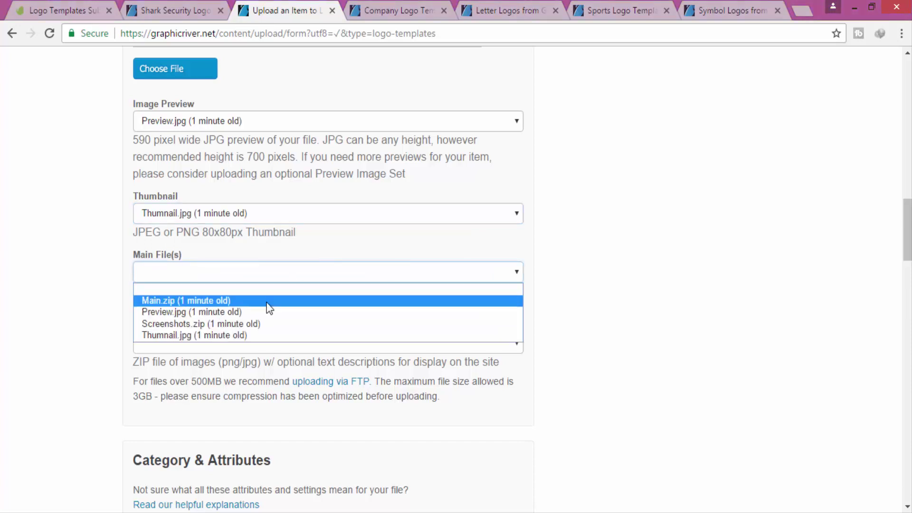
pyautogui.click(267, 303)
pyautogui.click(227, 341)
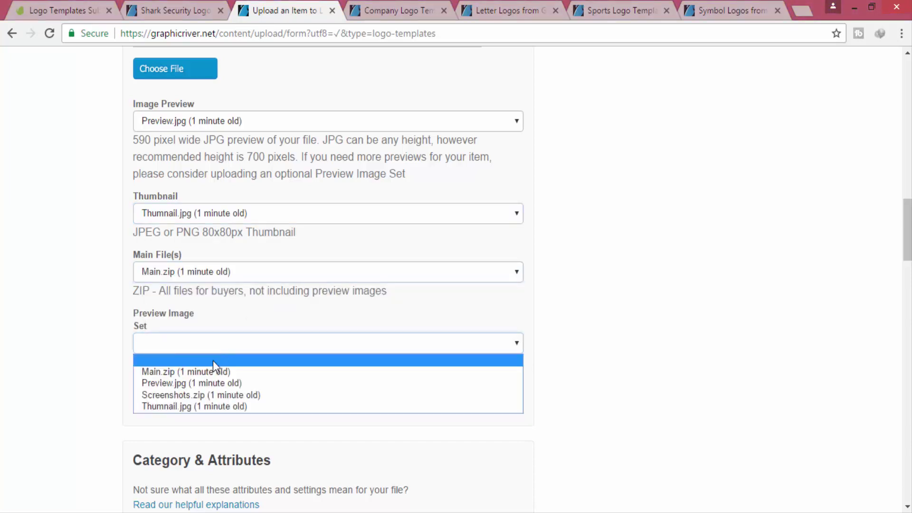
pyautogui.click(192, 395)
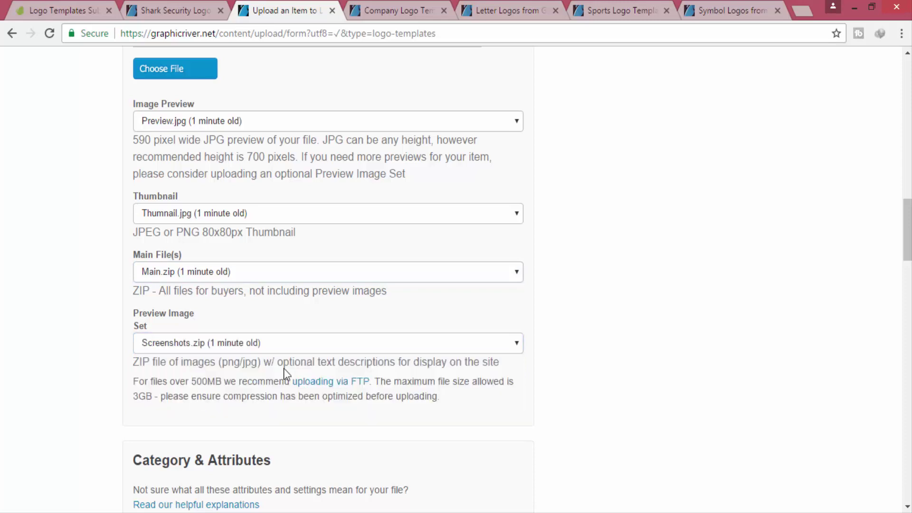
# - Keep '- Animals' as the category and submit the Bee Logo form with Upload
pyautogui.moveTo(907, 229); pyautogui.dragTo(907, 270)
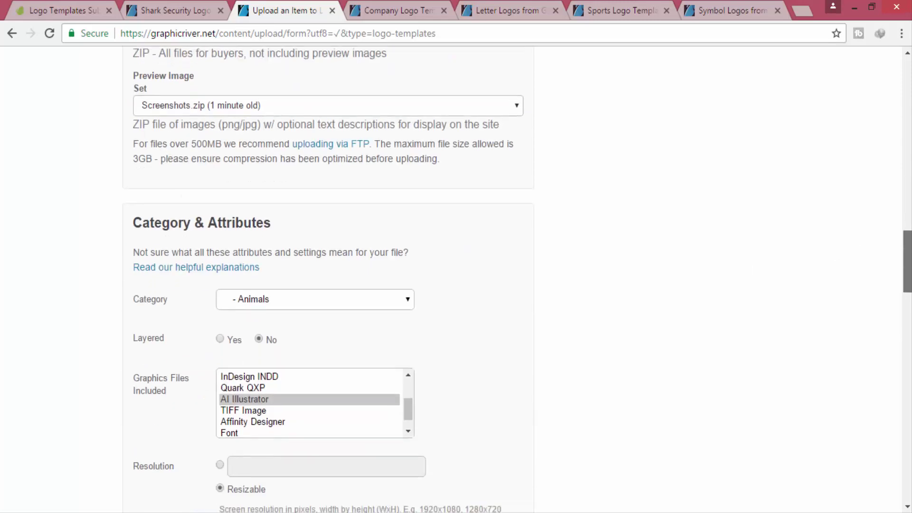
pyautogui.click(368, 243)
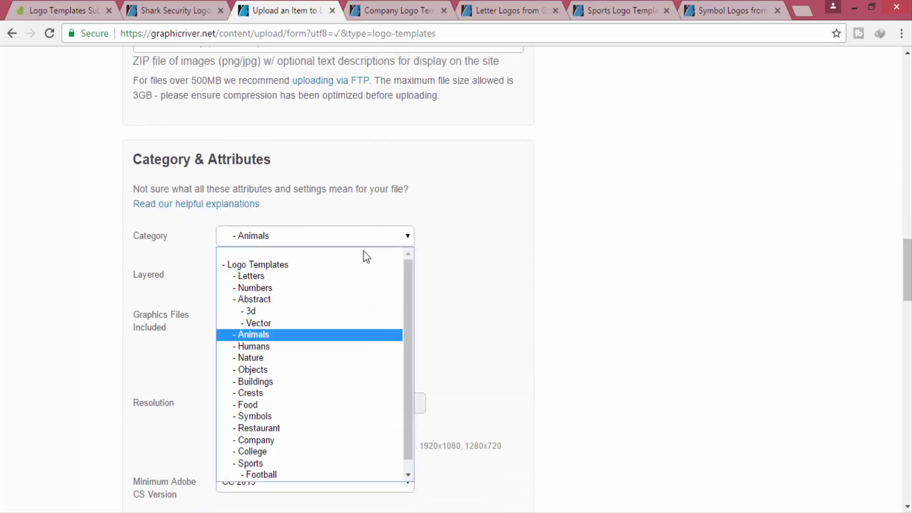
pyautogui.click(285, 335)
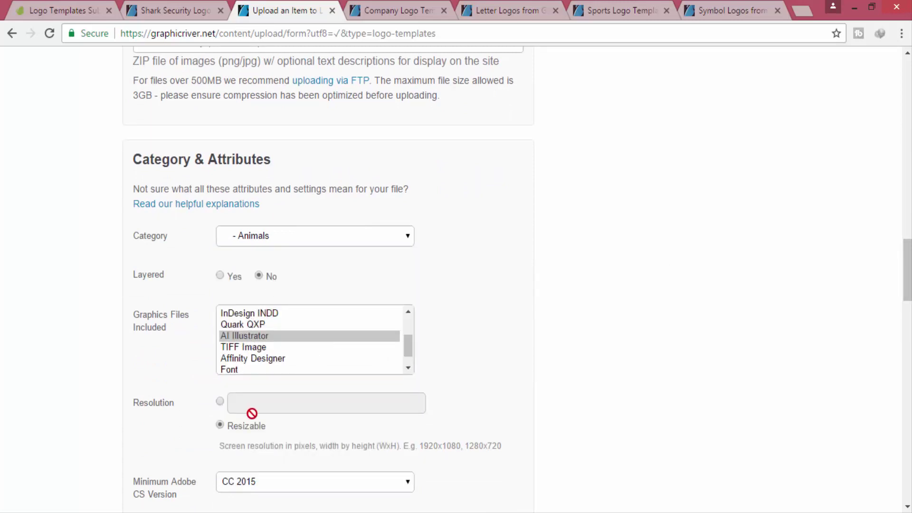
pyautogui.moveTo(907, 271)
pyautogui.mouseDown()
pyautogui.moveTo(907, 311)
pyautogui.moveTo(882, 331)
pyautogui.mouseUp()
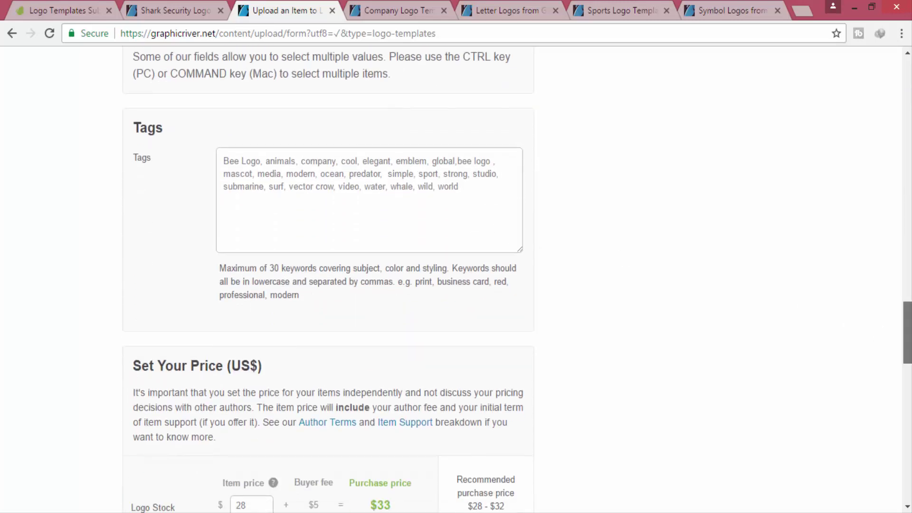
pyautogui.moveTo(907, 332)
pyautogui.mouseDown()
pyautogui.moveTo(906, 378)
pyautogui.moveTo(849, 375)
pyautogui.mouseUp()
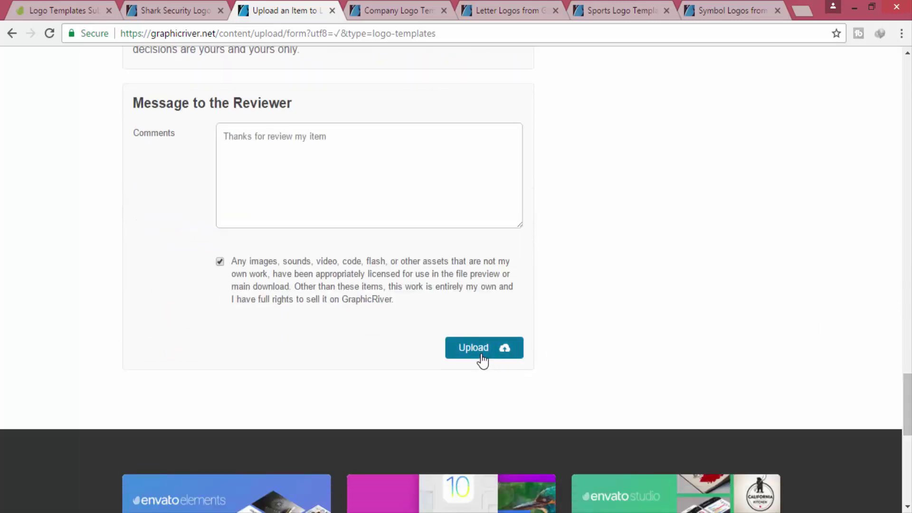
pyautogui.click(481, 354)
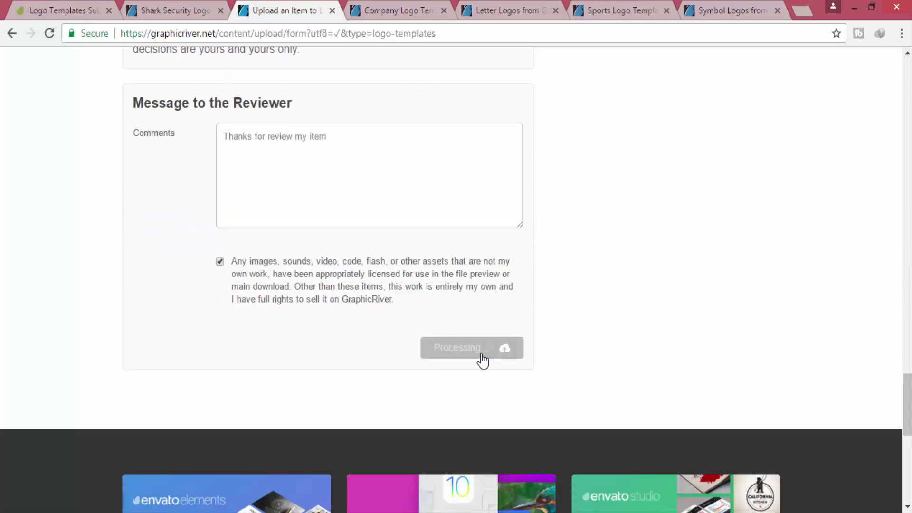